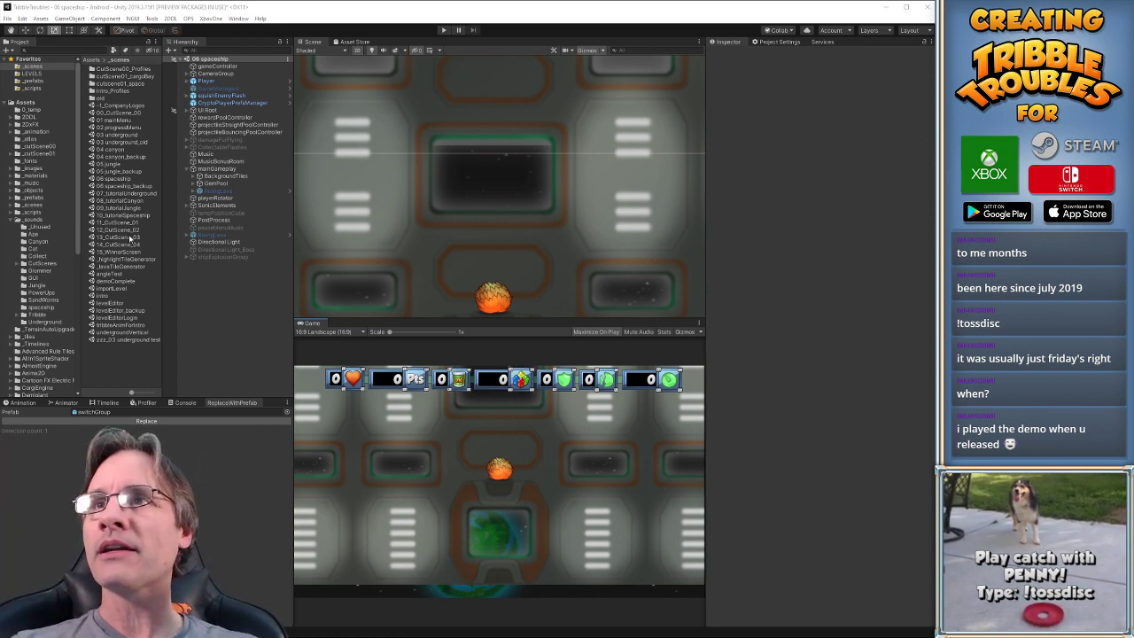
Open the levelEditor scene and frame its whole grid of nodes in the scene view.
{"action": "left_click", "coordinate": [113, 303]}
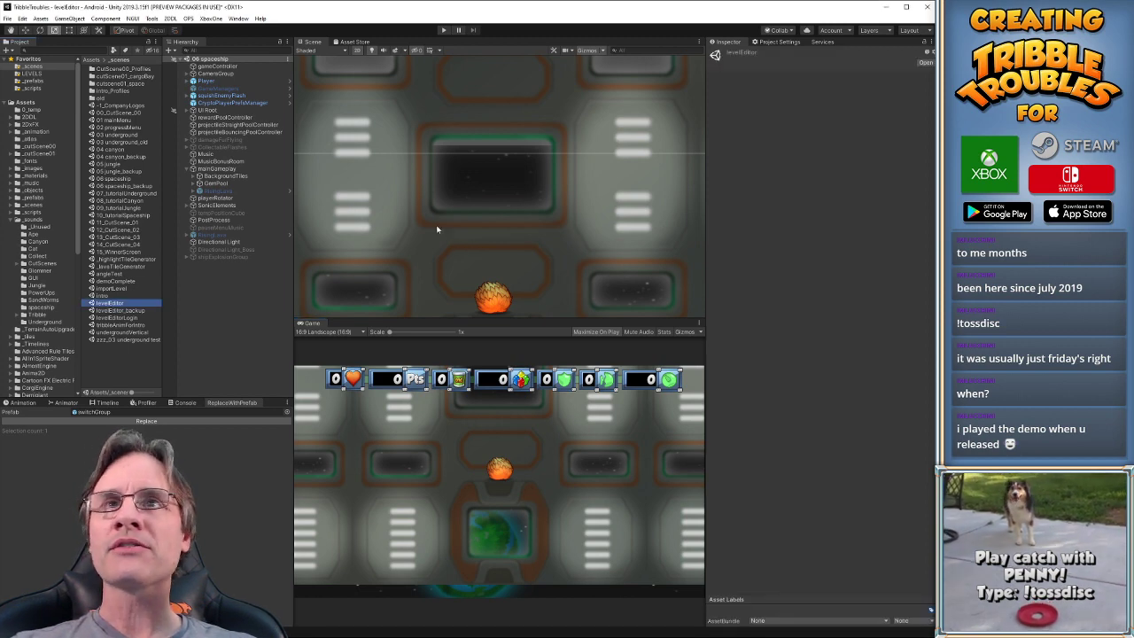
{"action": "scroll", "coordinate": [512, 271], "scroll_direction": "down", "scroll_amount": 10}
{"action": "middle_click_drag", "start_coordinate": [607, 201], "coordinate": [499, 228]}
{"action": "scroll", "coordinate": [479, 237], "scroll_direction": "down", "scroll_amount": 4}
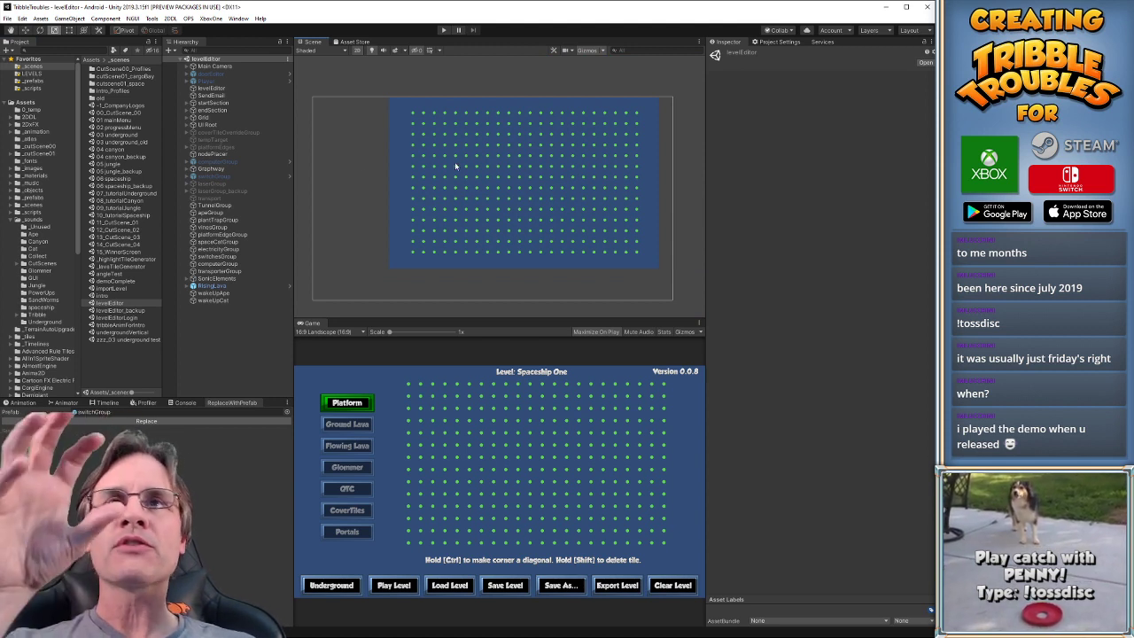
Select the objects from switchGroup through plantTrapGroup, and bring up the Replace With Prefab tool and close it without replacing anything.
{"action": "left_click", "coordinate": [217, 177]}
{"action": "left_click", "coordinate": [240, 221], "text": "shift"}
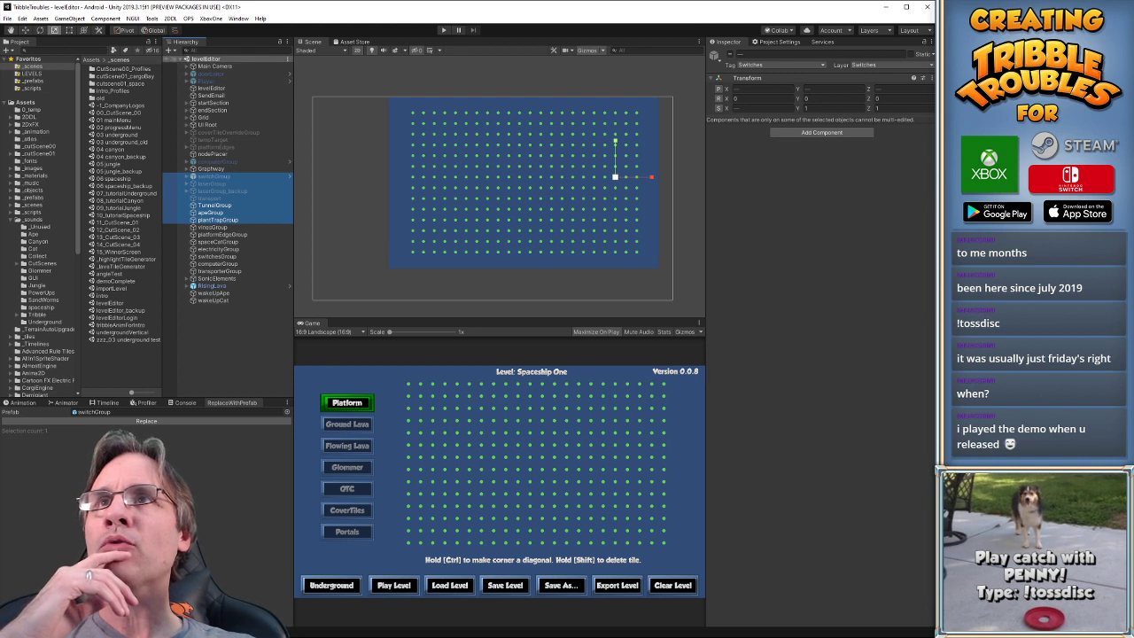
{"action": "left_click", "coordinate": [152, 19]}
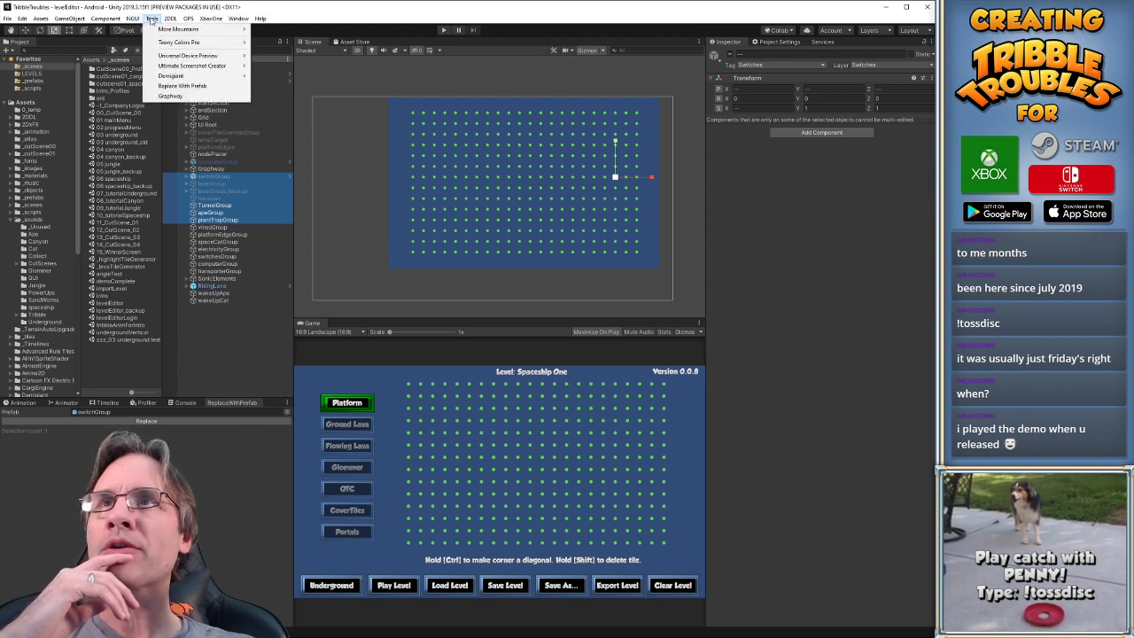
{"action": "left_click", "coordinate": [191, 86]}
{"action": "left_click_drag", "start_coordinate": [239, 406], "coordinate": [811, 453]}
{"action": "left_click_drag", "start_coordinate": [771, 354], "coordinate": [400, 193]}
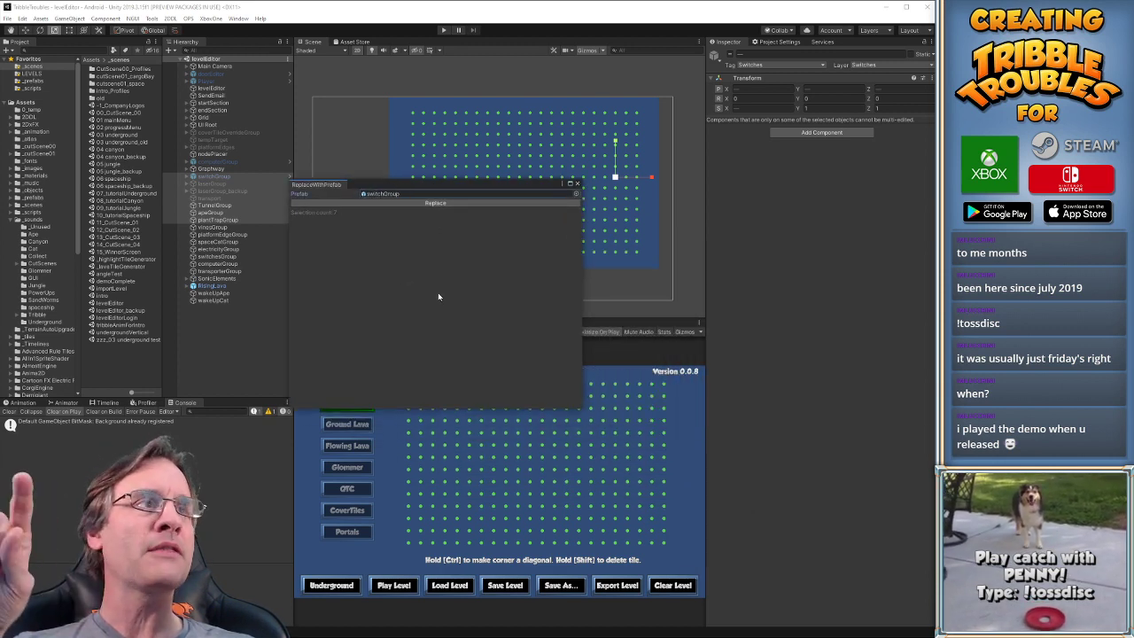
{"action": "left_click", "coordinate": [577, 184]}
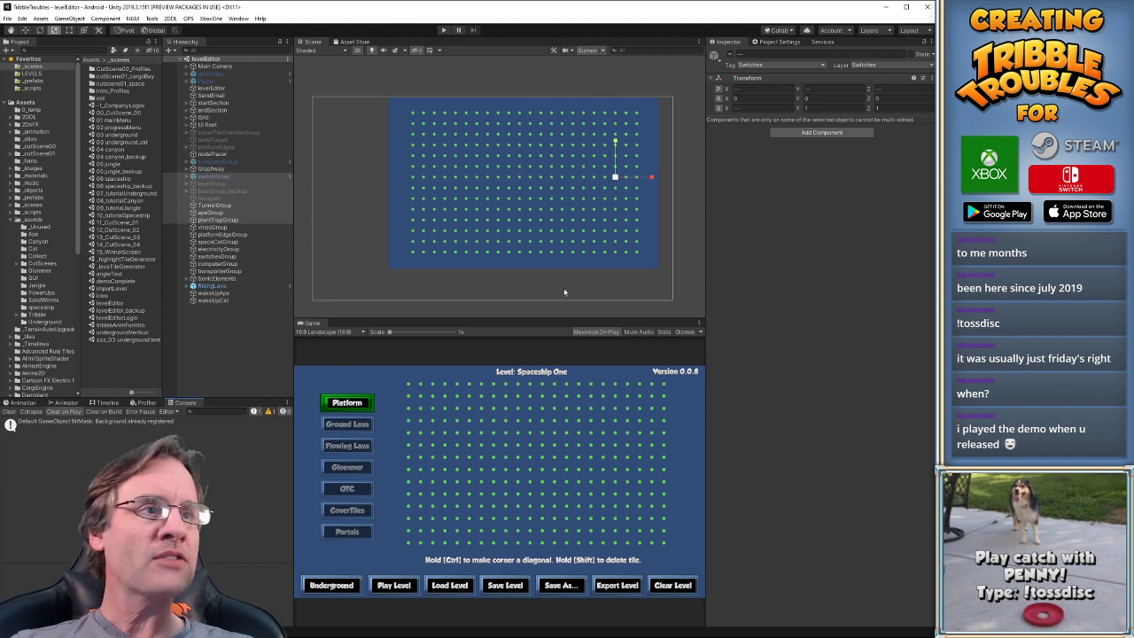
Run the game from the -1_CompanyLogos scene and skip the opening cutscene.
{"action": "double_click", "coordinate": [120, 105]}
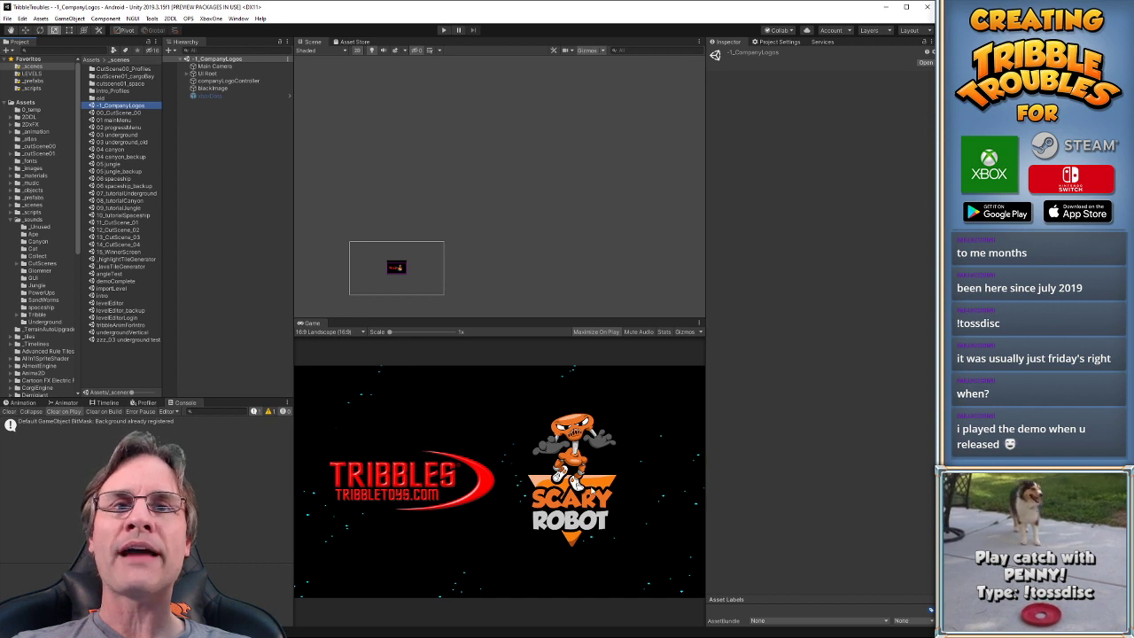
{"action": "left_click", "coordinate": [592, 490]}
{"action": "key", "text": "shift+space"}
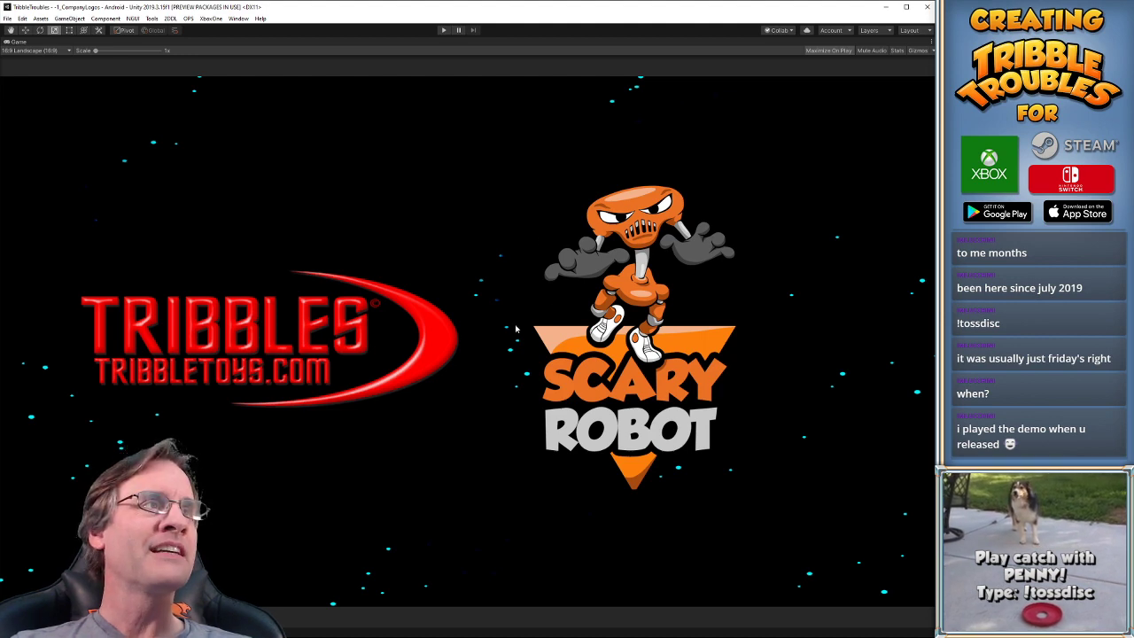
{"action": "key", "text": "shift+space"}
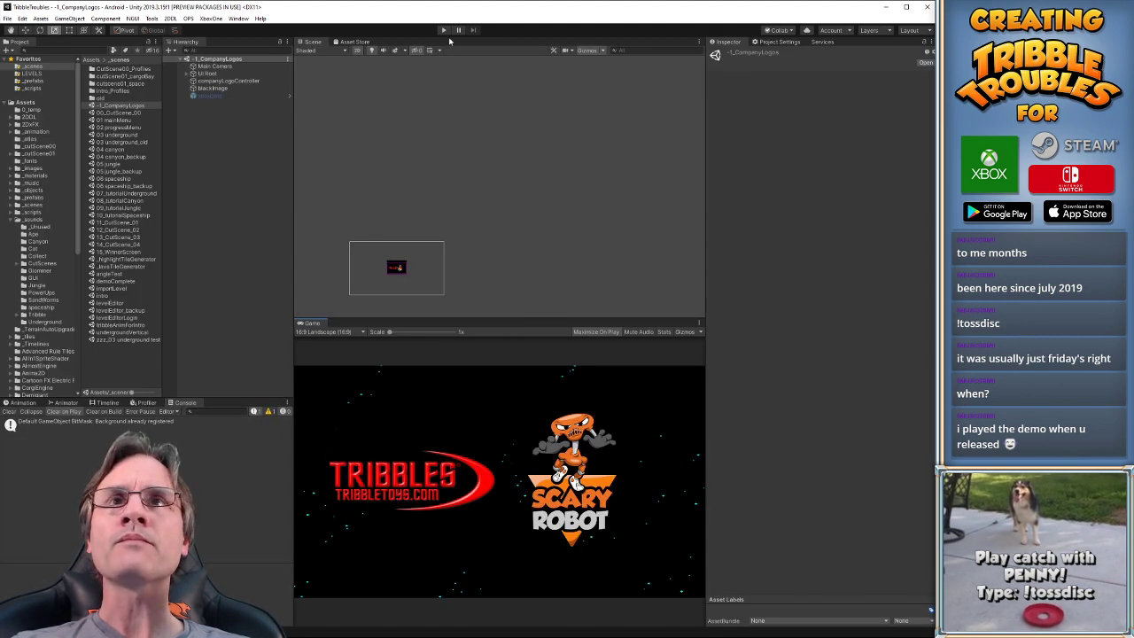
{"action": "left_click", "coordinate": [444, 30]}
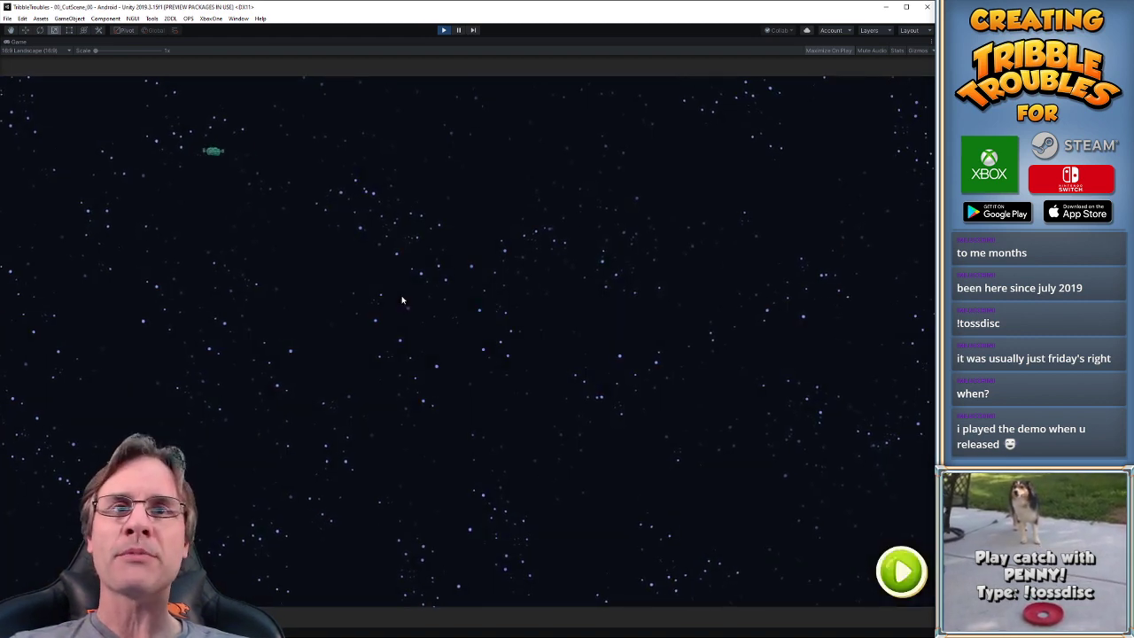
{"action": "key", "text": "Return"}
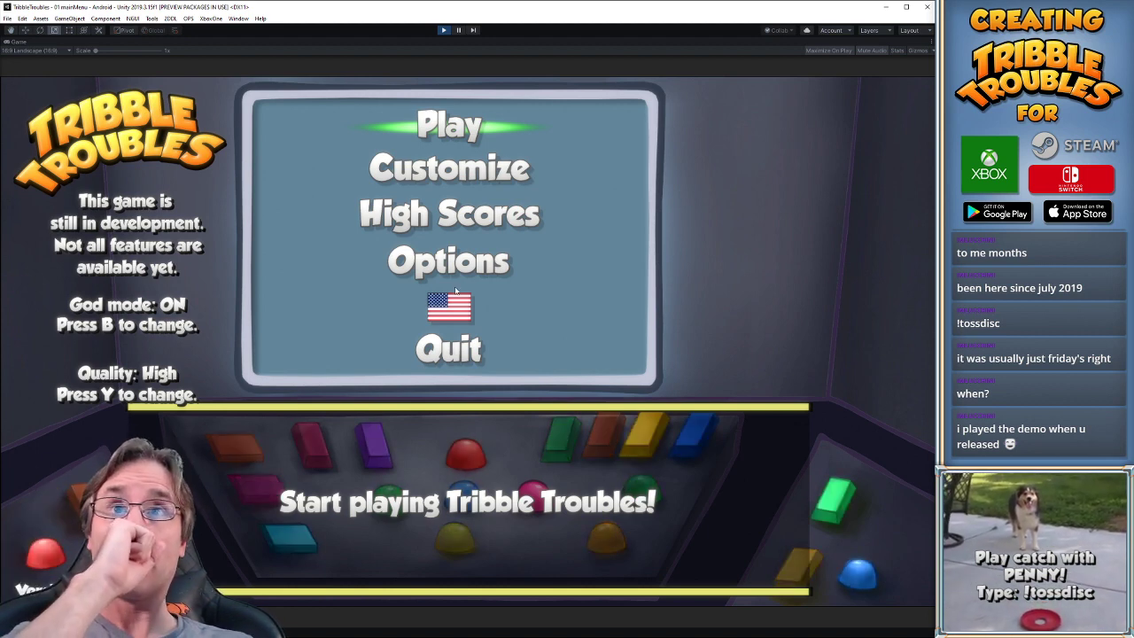
Review the descriptions of the Casual, Arcade and Speed Run play modes and return to the main menu.
{"action": "key", "text": "Return"}
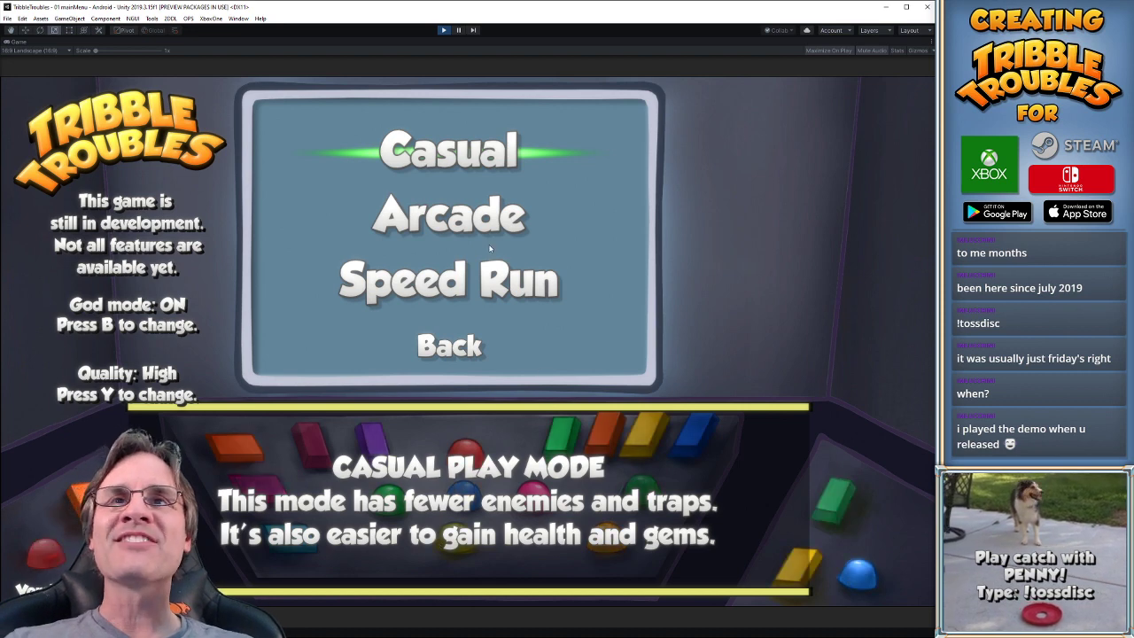
{"action": "key", "text": "Down"}
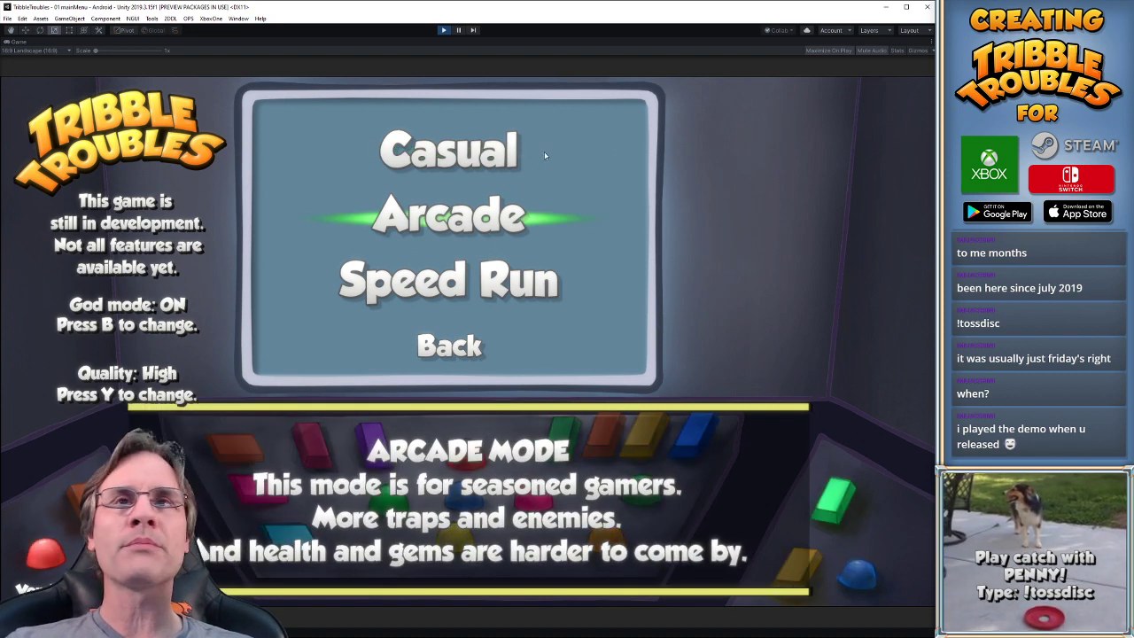
{"action": "key", "text": "Down"}
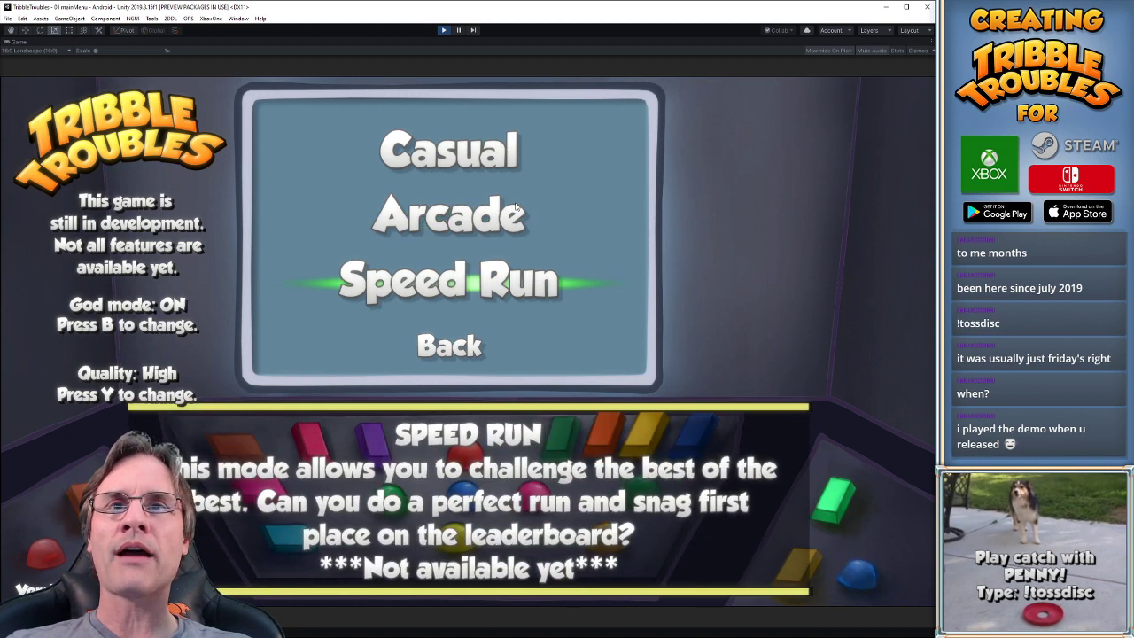
{"action": "key", "text": "Down"}
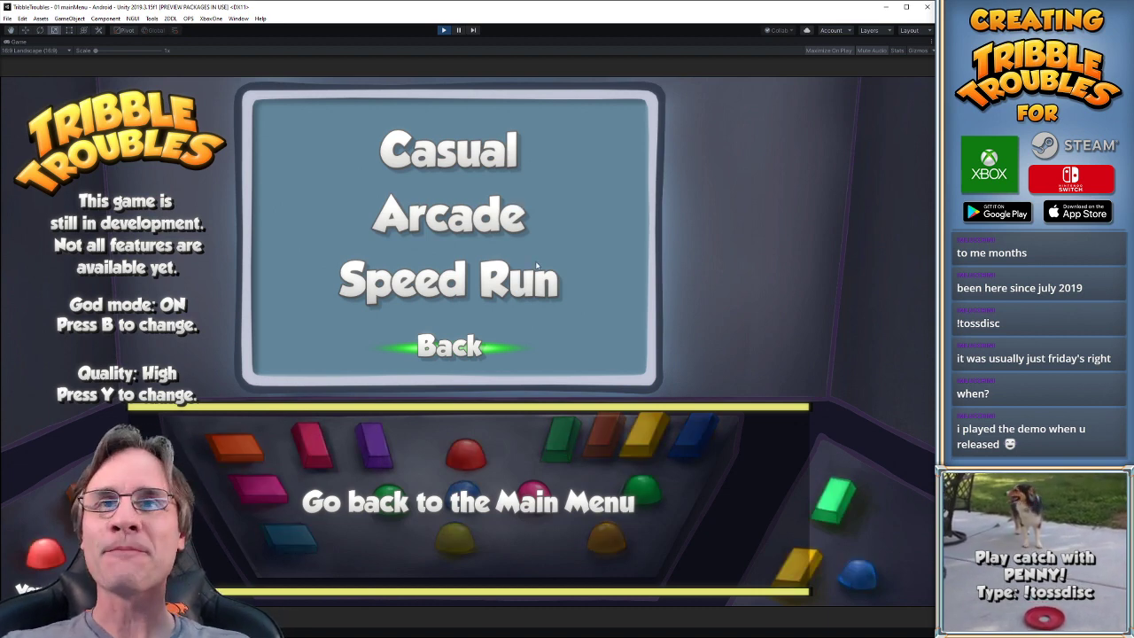
{"action": "key", "text": "Return"}
Open the Tribble's appearance customization and browse the available outfits, stopping at Punk.
{"action": "key", "text": "Down"}
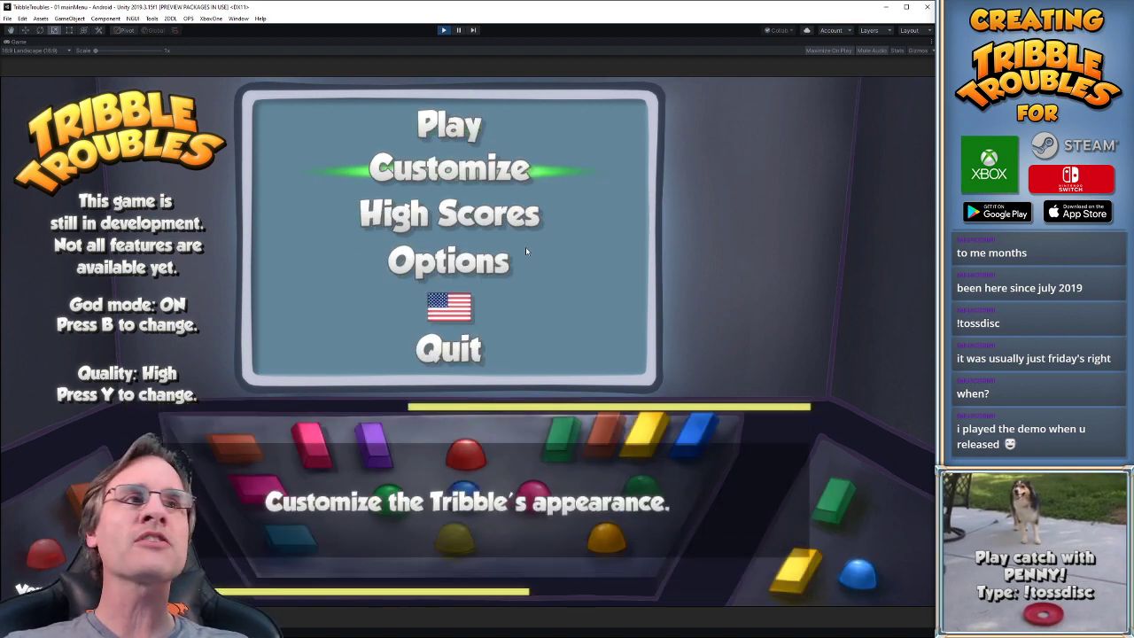
{"action": "key", "text": "Return"}
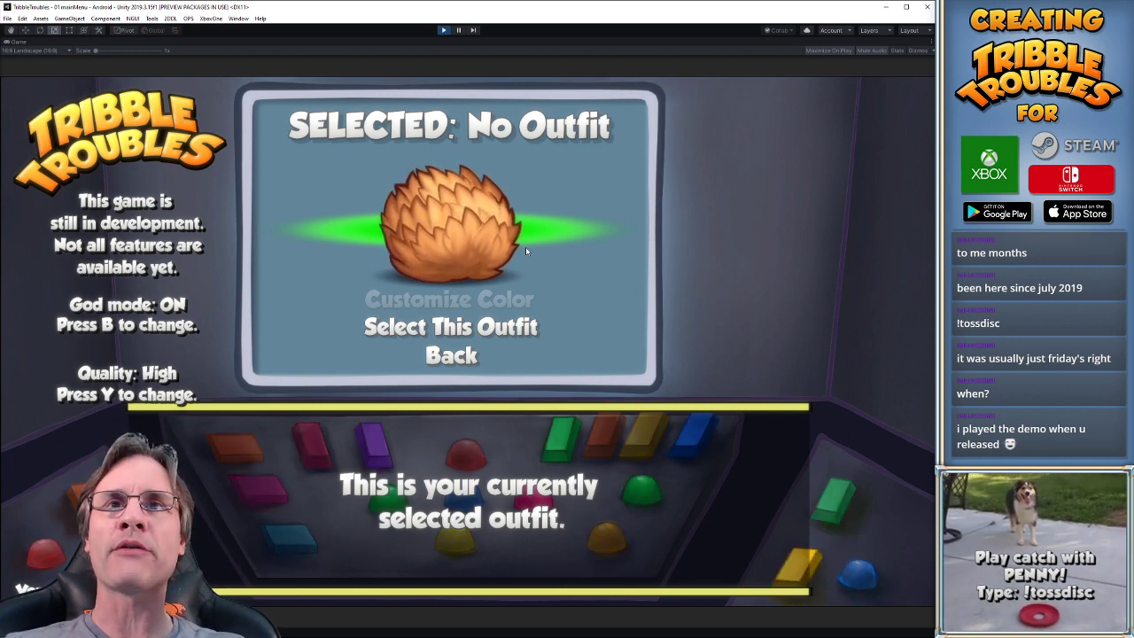
{"action": "key", "text": "Right"}
{"action": "key", "text": "Right"}
{"action": "key", "text": "Right"}
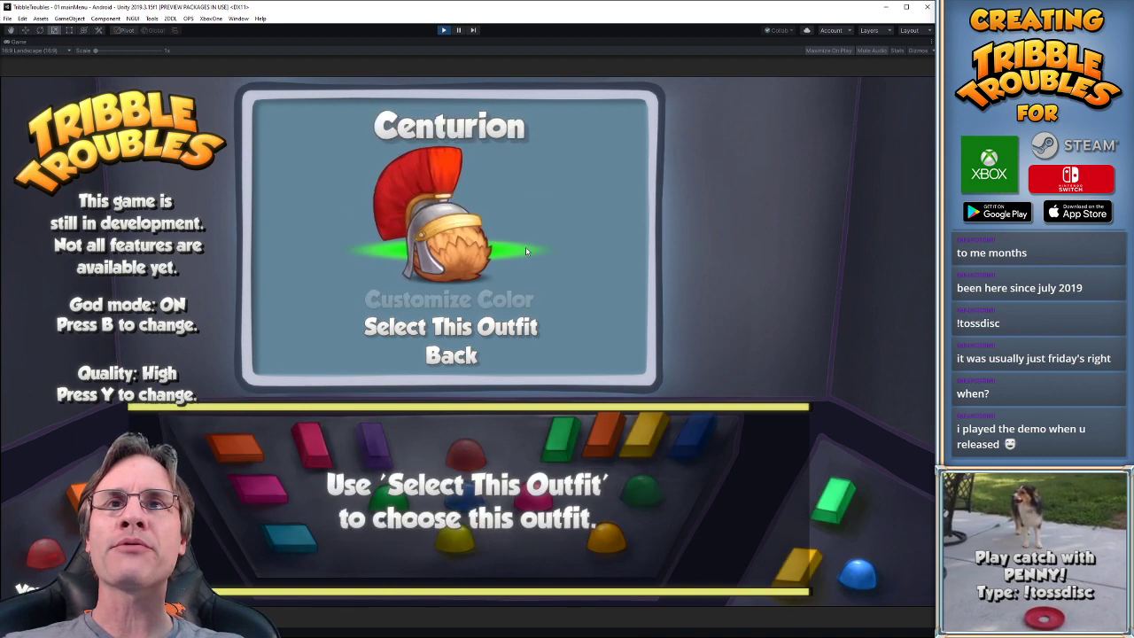
{"action": "key", "text": "Right"}
{"action": "key", "text": "Right"}
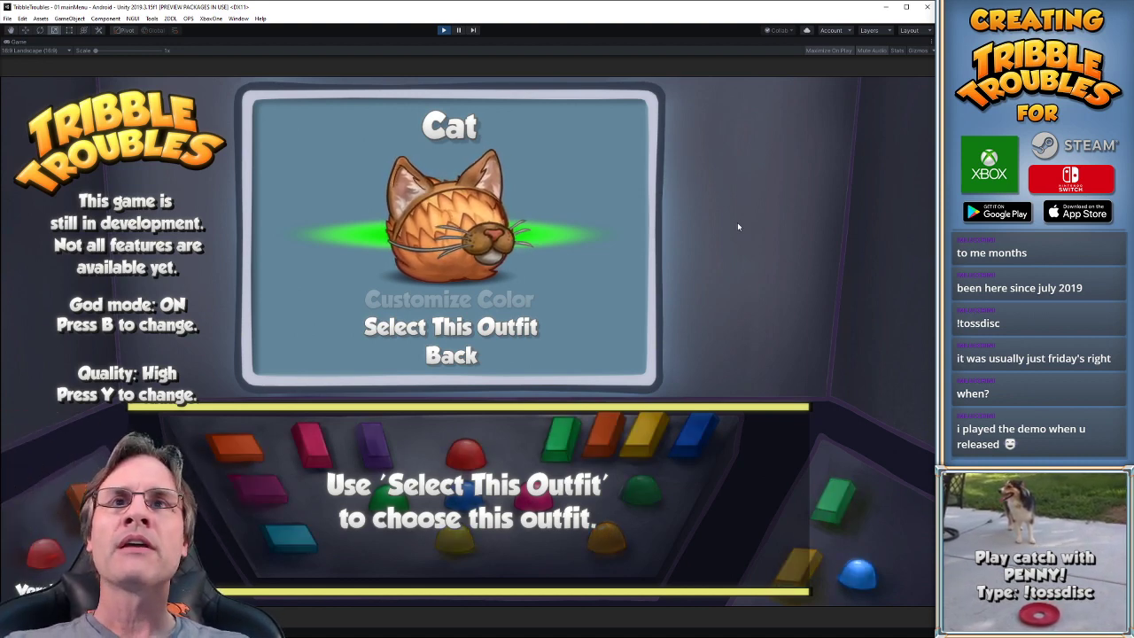
{"action": "key", "text": "Right"}
{"action": "key", "text": "Right"}
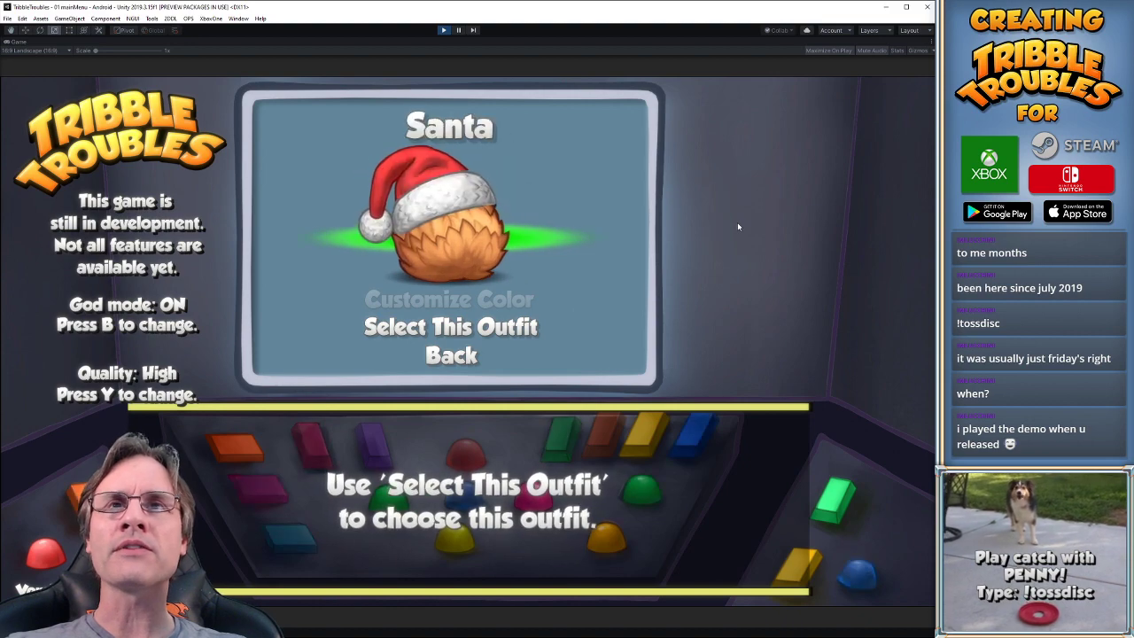
{"action": "key", "text": "Right"}
{"action": "key", "text": "Right"}
{"action": "key", "text": "Right"}
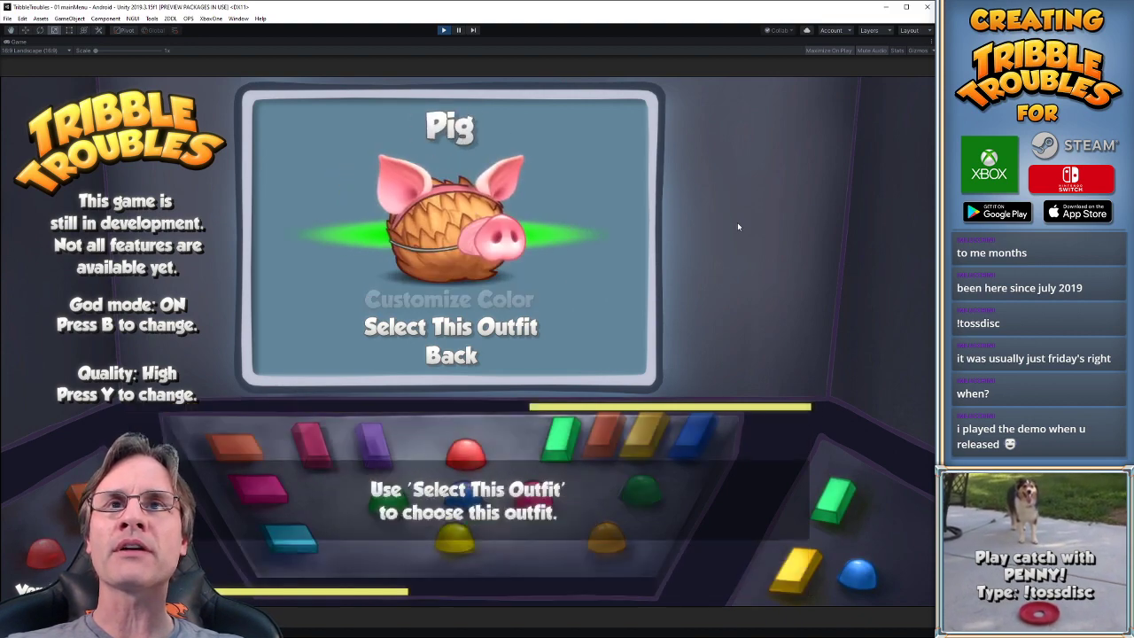
{"action": "key", "text": "Left"}
Start customizing the Punk outfit's color and set its Red value to 0.9.
{"action": "key", "text": "Down"}
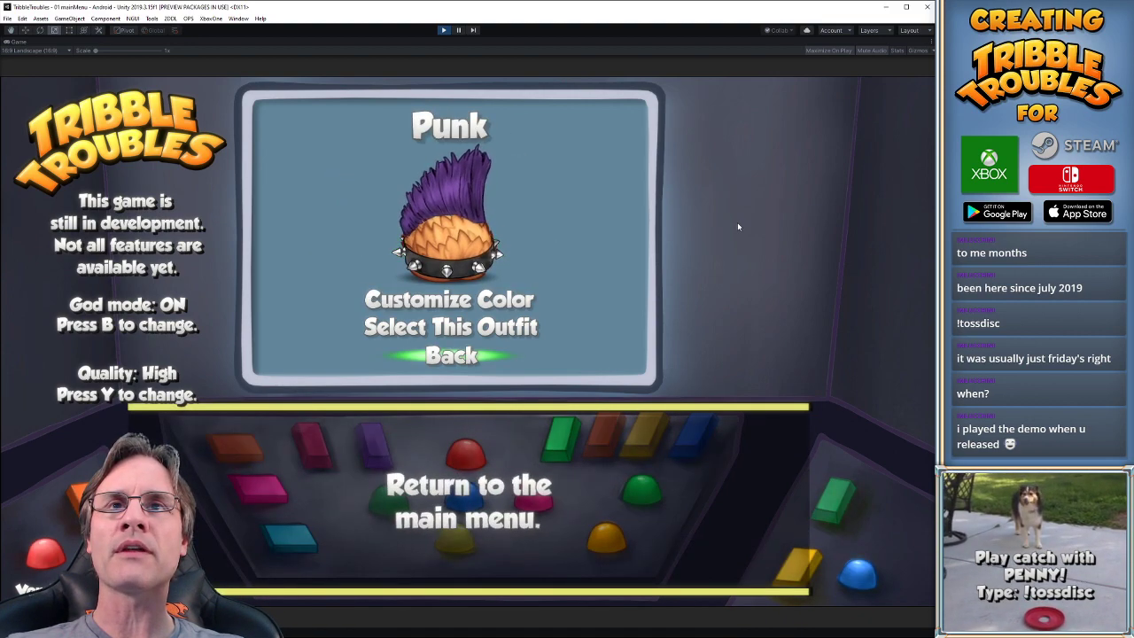
{"action": "key", "text": "Down"}
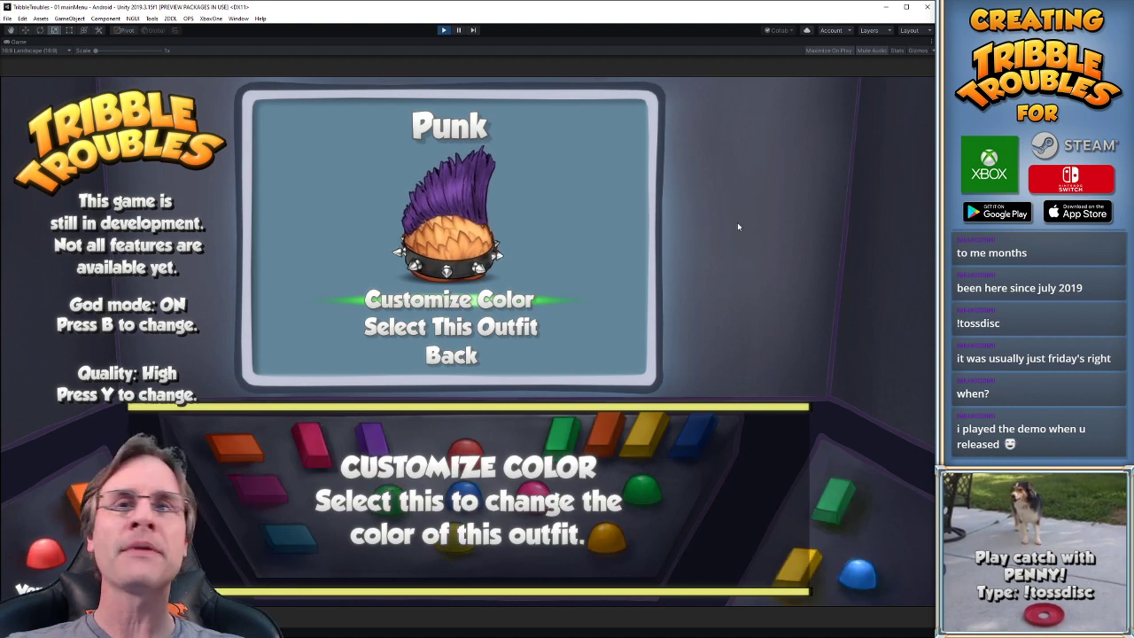
{"action": "key", "text": "Return"}
{"action": "key", "text": "Right"}
{"action": "key", "text": "Right"}
{"action": "key", "text": "Right"}
{"action": "key", "text": "Right"}
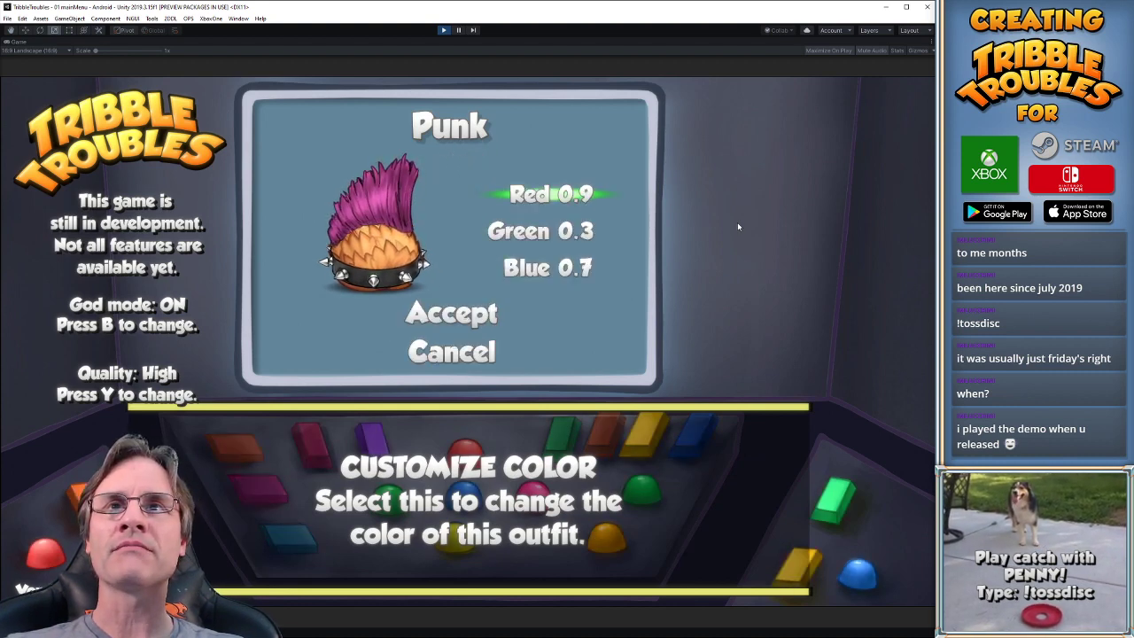
Set the Punk outfit's Blue value to 0.2 and its Green value to 0.6.
{"action": "key", "text": "Down"}
{"action": "key", "text": "Down"}
{"action": "key", "text": "Left"}
{"action": "key", "text": "Left"}
{"action": "key", "text": "Left"}
{"action": "key", "text": "Left"}
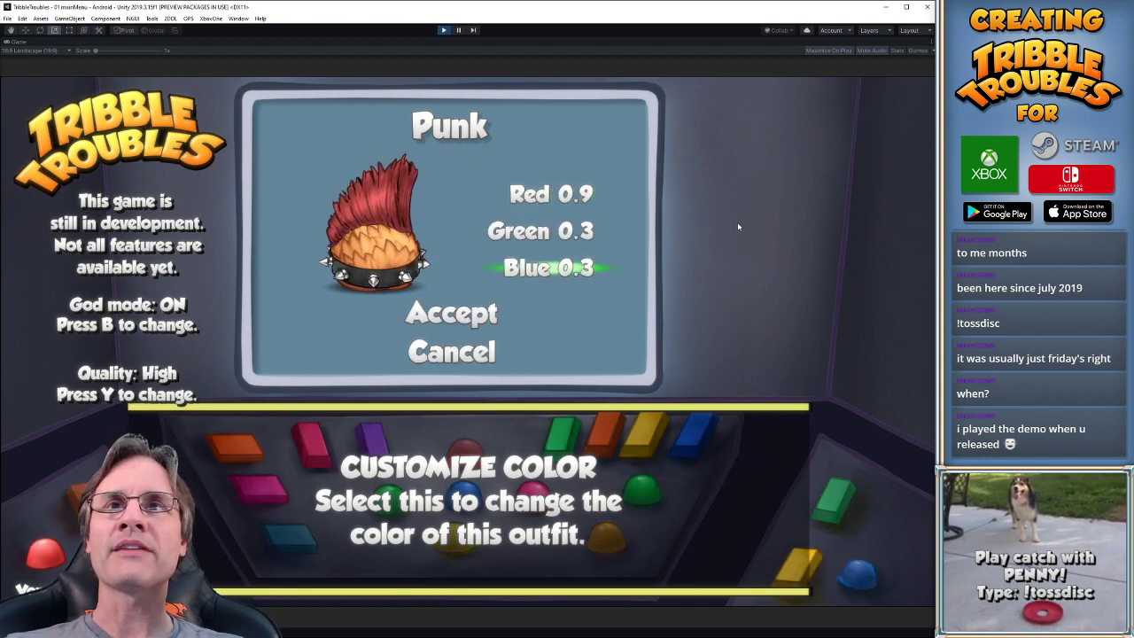
{"action": "key", "text": "Left"}
{"action": "key", "text": "Up"}
{"action": "key", "text": "Right"}
{"action": "key", "text": "Right"}
{"action": "key", "text": "Right"}
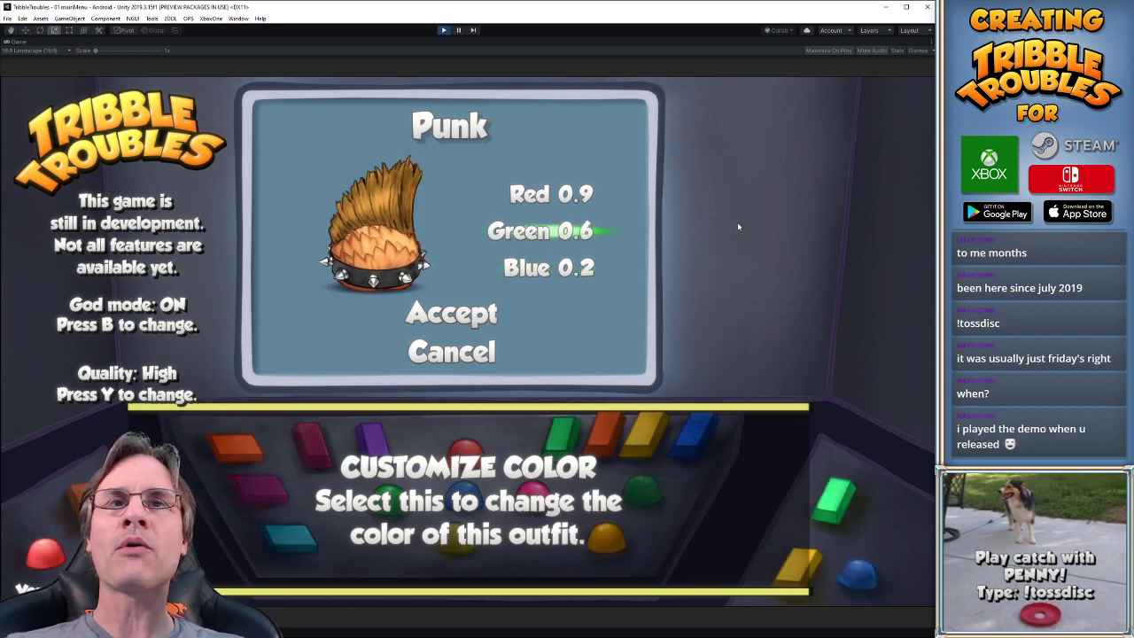
Set the Punk outfit's Red value to 0.7 and accept the custom color.
{"action": "key", "text": "Up"}
{"action": "key", "text": "Left"}
{"action": "key", "text": "Left"}
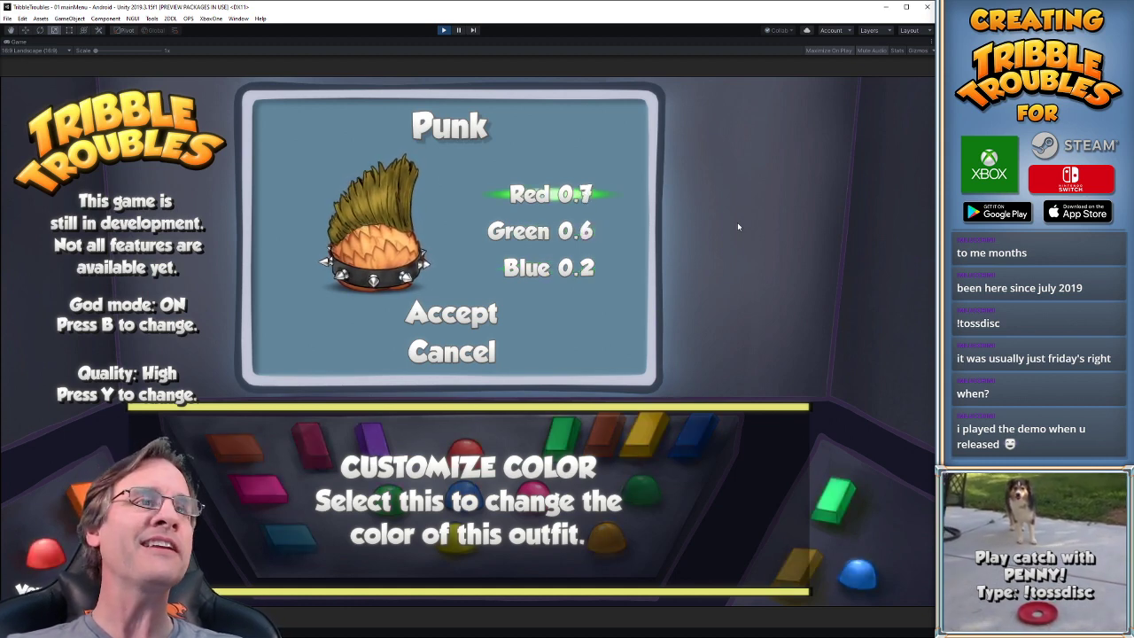
{"action": "key", "text": "Down"}
{"action": "key", "text": "Return"}
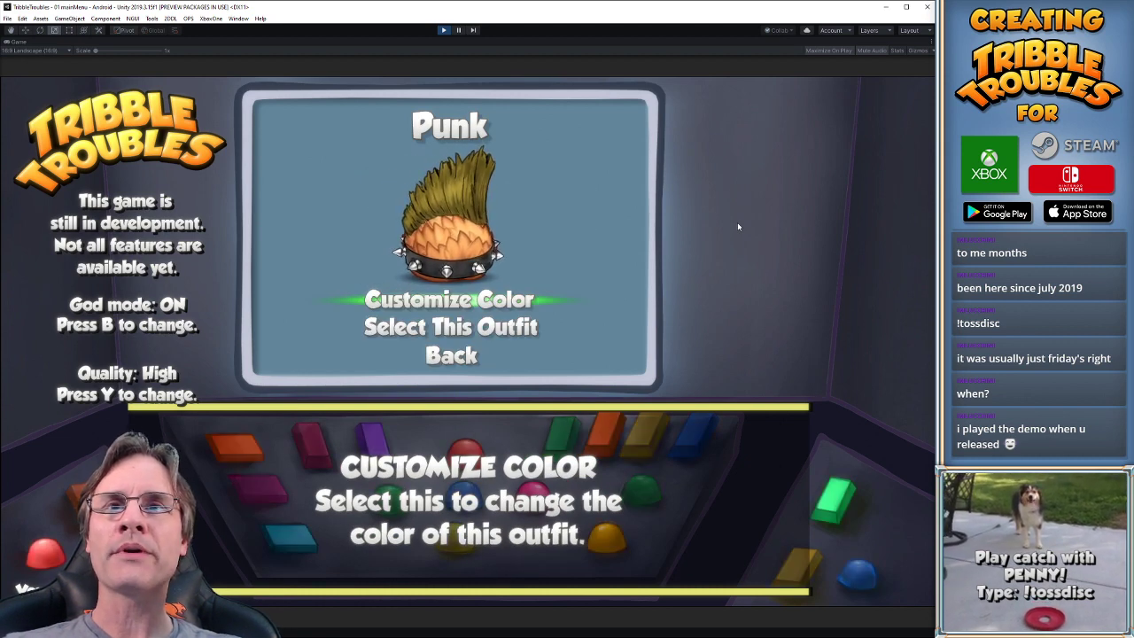
Make the recolored Punk outfit the Tribble's selected outfit.
{"action": "key", "text": "Down"}
{"action": "key", "text": "Return"}
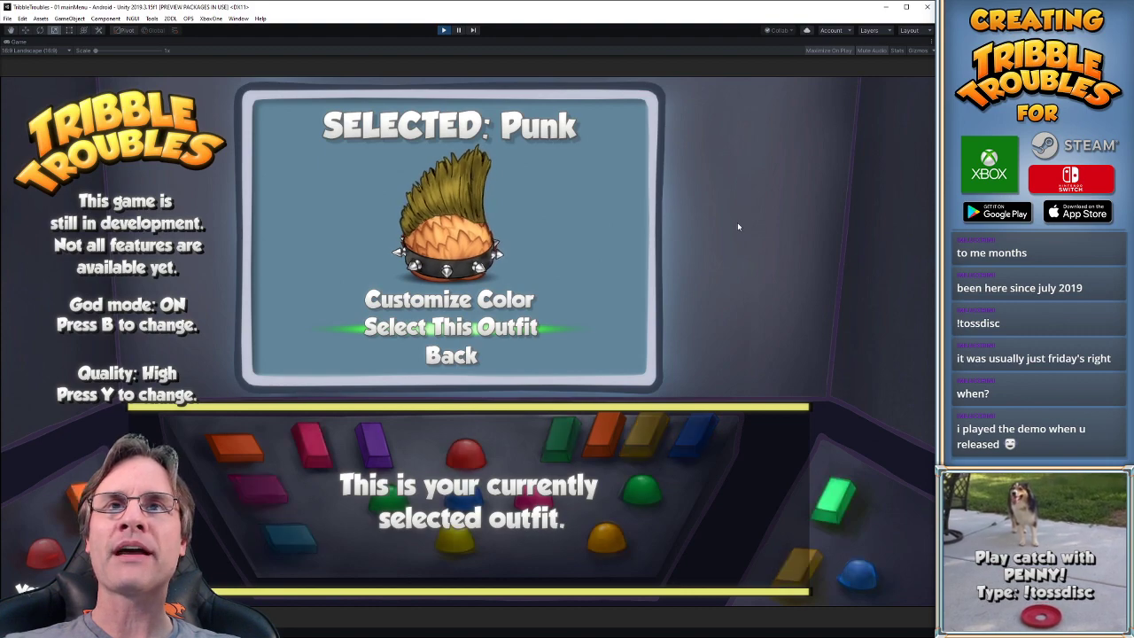
{"action": "key", "text": "Down"}
{"action": "key", "text": "Down"}
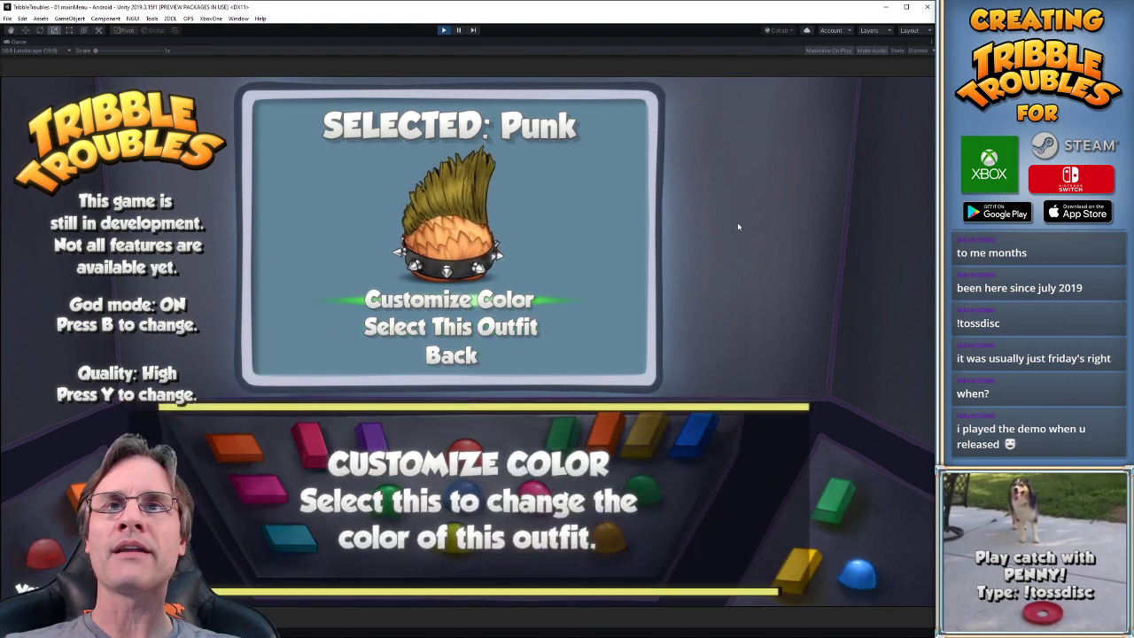
Go through the outfits to No Outfit and make it the Tribble's selection.
{"action": "key", "text": "Right"}
{"action": "key", "text": "Right"}
{"action": "key", "text": "Right"}
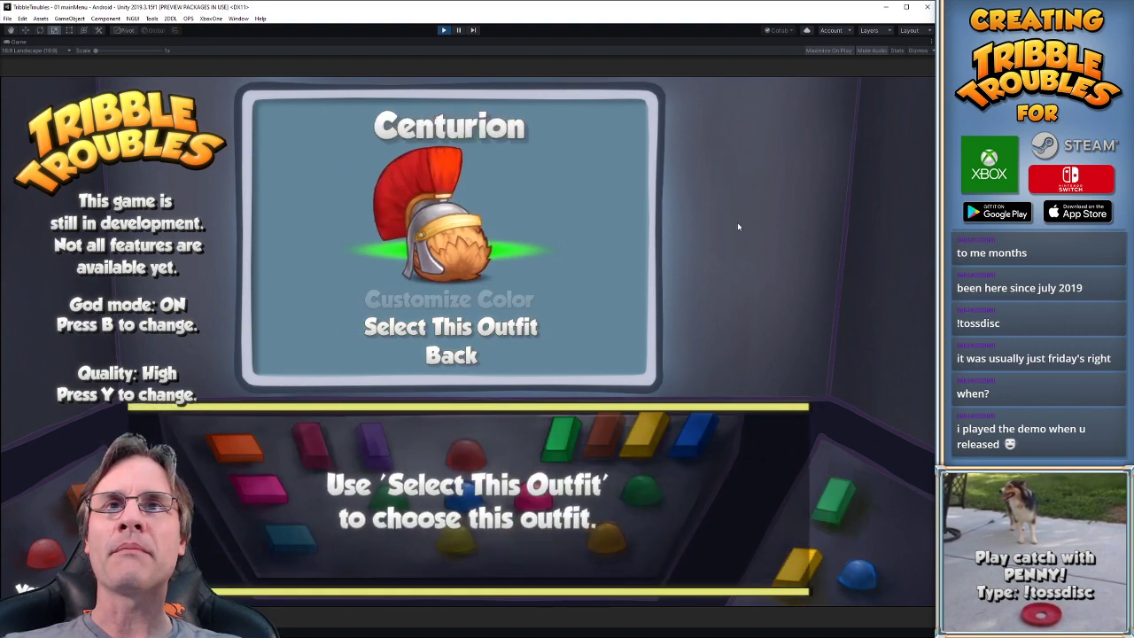
{"action": "key", "text": "Right"}
{"action": "key", "text": "Right"}
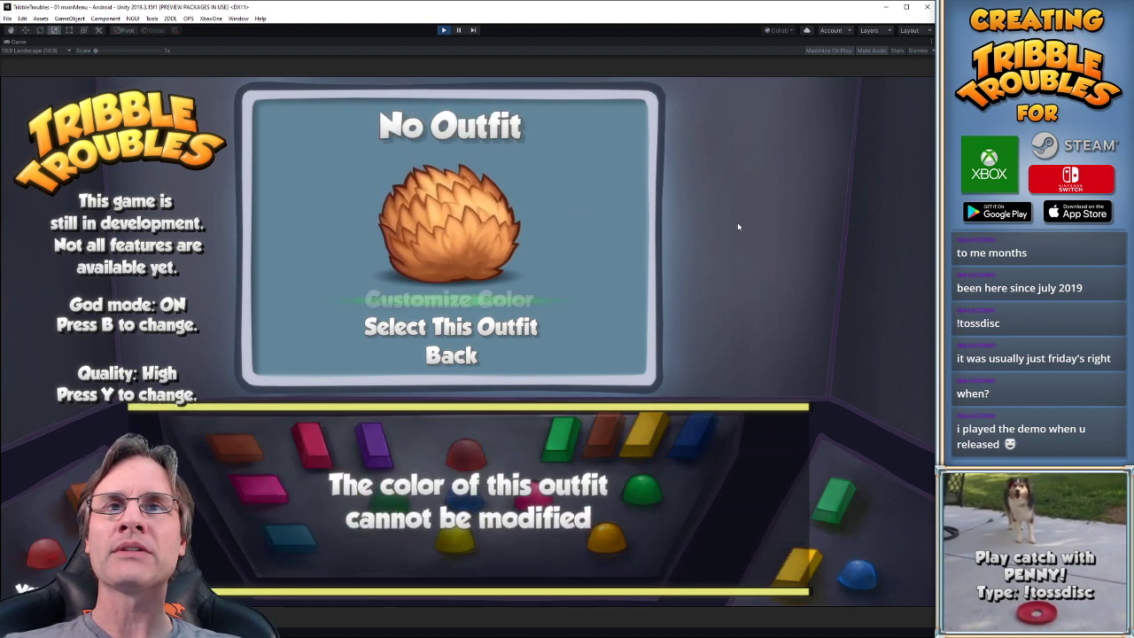
{"action": "key", "text": "Down"}
{"action": "key", "text": "Return"}
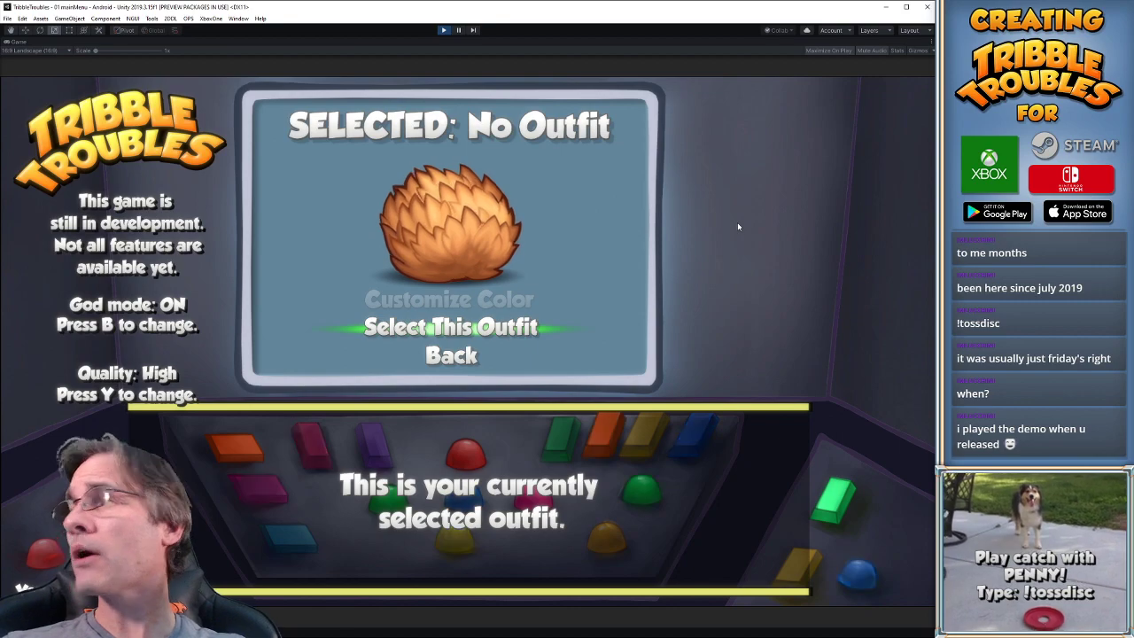
Browse the Tribble's other outfits, including Hair Bow and Dog, and return to the main menu without selecting one.
{"action": "key", "text": "Up"}
{"action": "key", "text": "Up"}
{"action": "key", "text": "Left"}
{"action": "key", "text": "Left"}
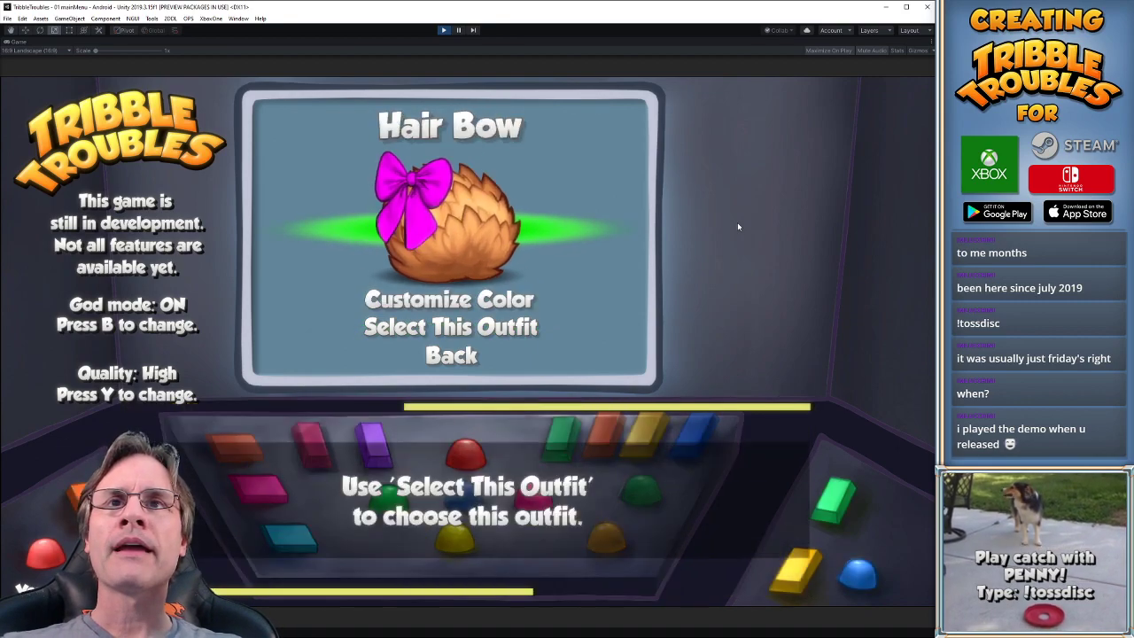
{"action": "key", "text": "Left"}
{"action": "key", "text": "Left"}
{"action": "key", "text": "Left"}
{"action": "key", "text": "Left"}
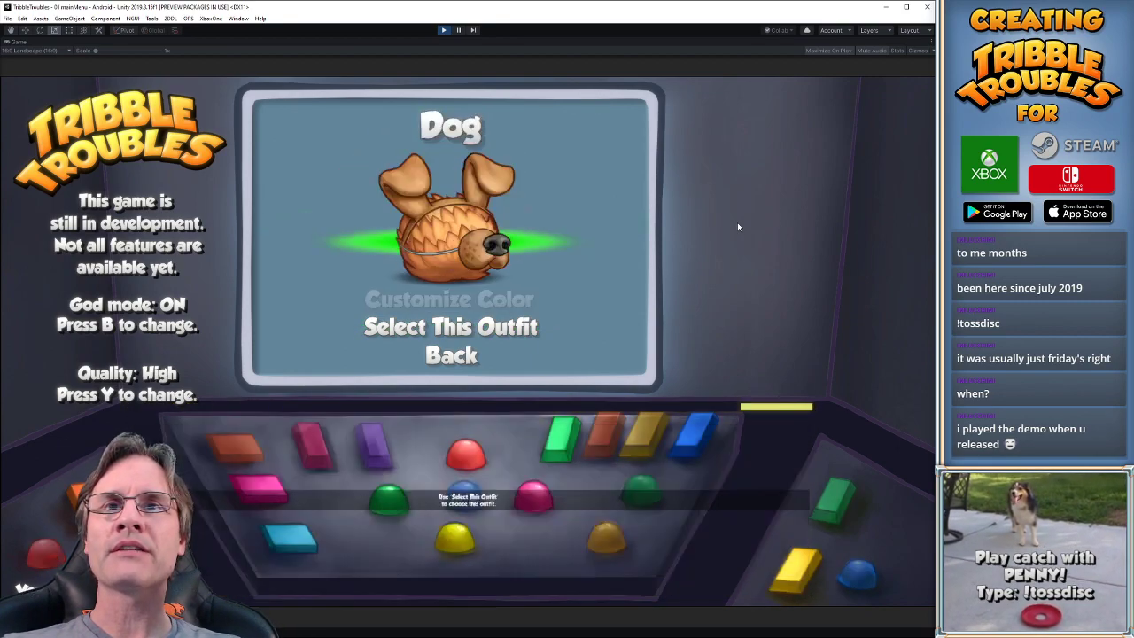
{"action": "key", "text": "Left"}
{"action": "key", "text": "Down"}
{"action": "key", "text": "Down"}
{"action": "key", "text": "Return"}
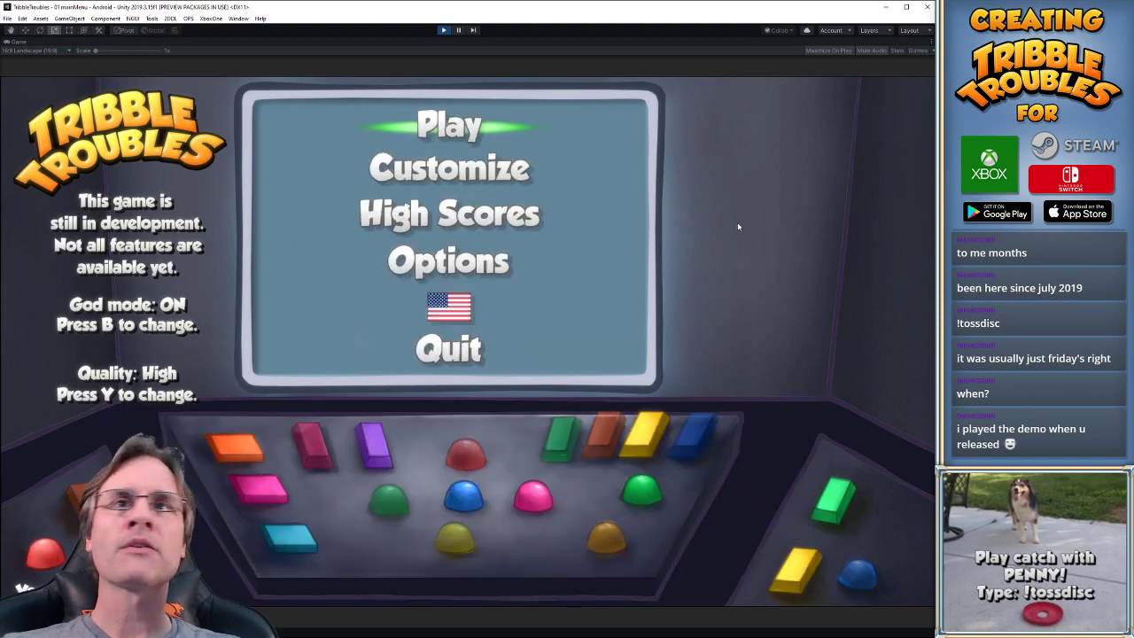
Reopen the Tribble customization to check which outfit is selected, and go back to the main menu.
{"action": "key", "text": "Down"}
{"action": "key", "text": "Return"}
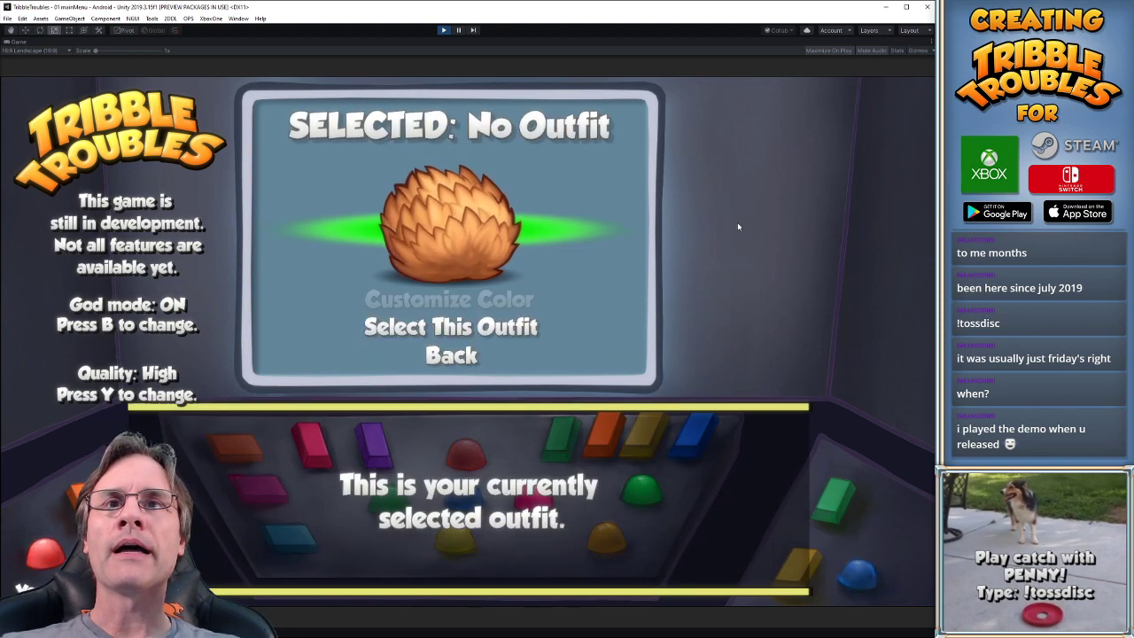
{"action": "key", "text": "Down"}
{"action": "key", "text": "Down"}
{"action": "key", "text": "Return"}
View the keyboard and joystick layouts on the Controls page of the game's Options, and leave that page.
{"action": "key", "text": "Down"}
{"action": "key", "text": "Down"}
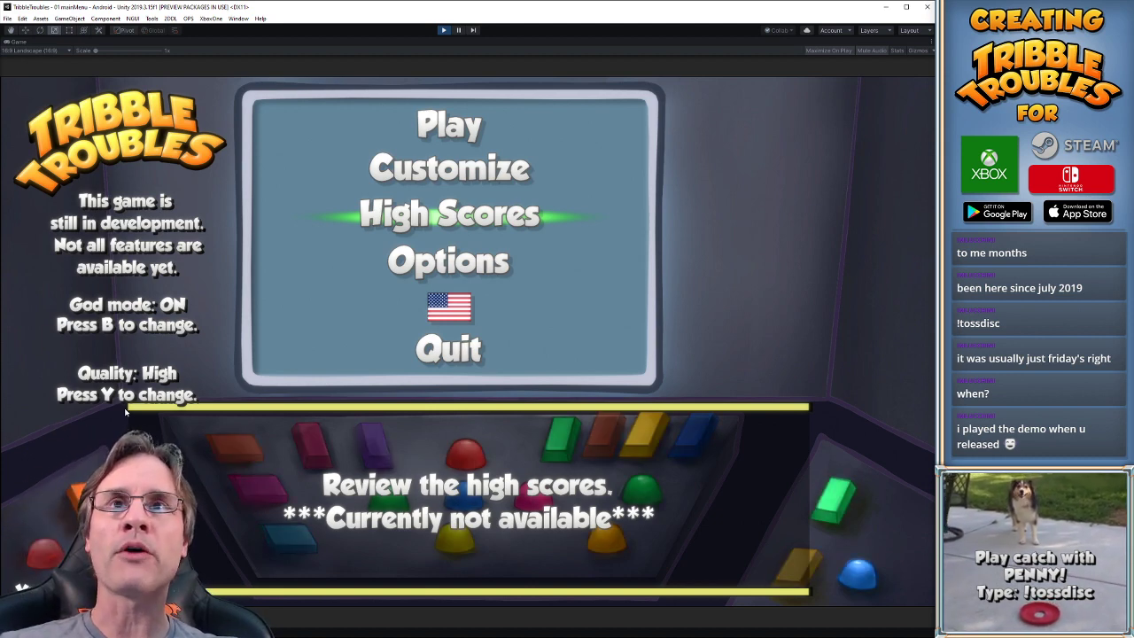
{"action": "key", "text": "Down"}
{"action": "key", "text": "Return"}
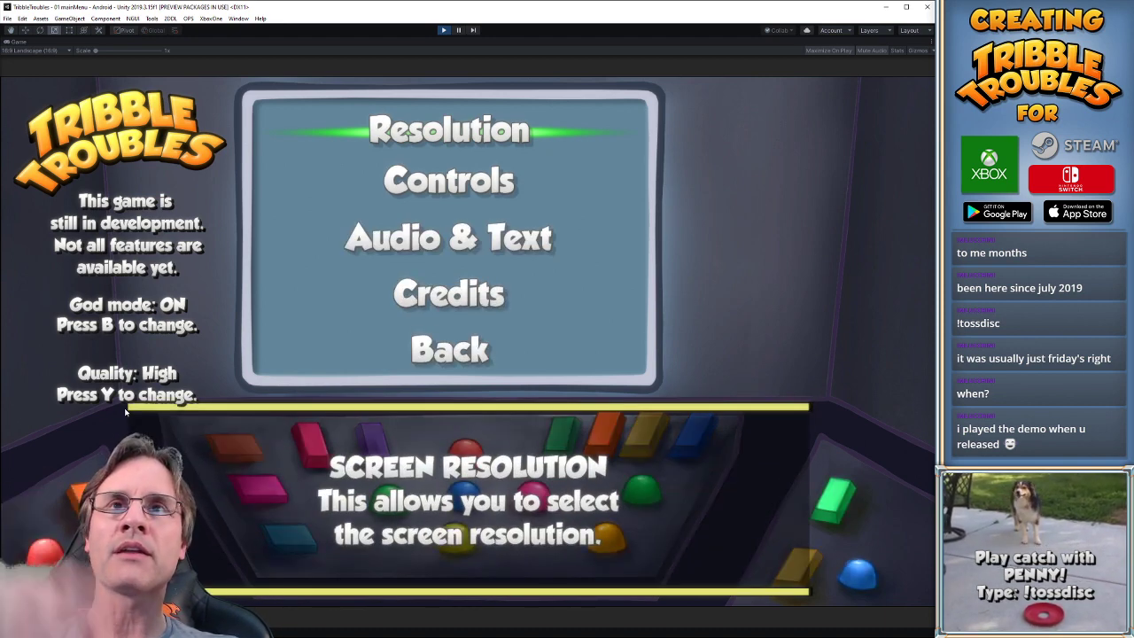
{"action": "key", "text": "Down"}
{"action": "key", "text": "Return"}
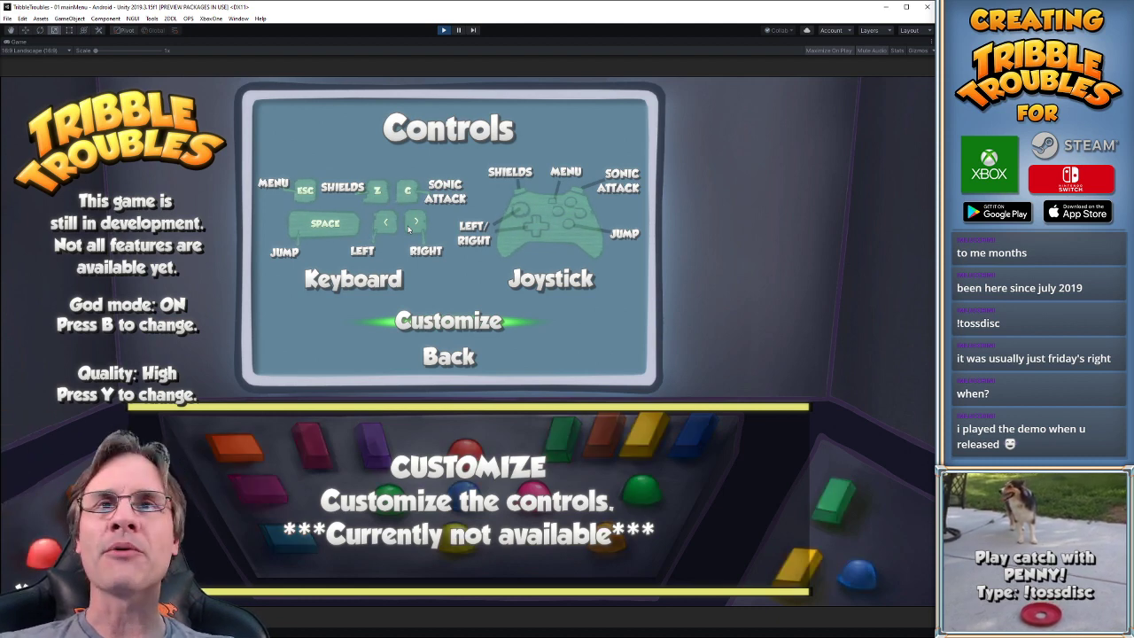
{"action": "key", "text": "Down"}
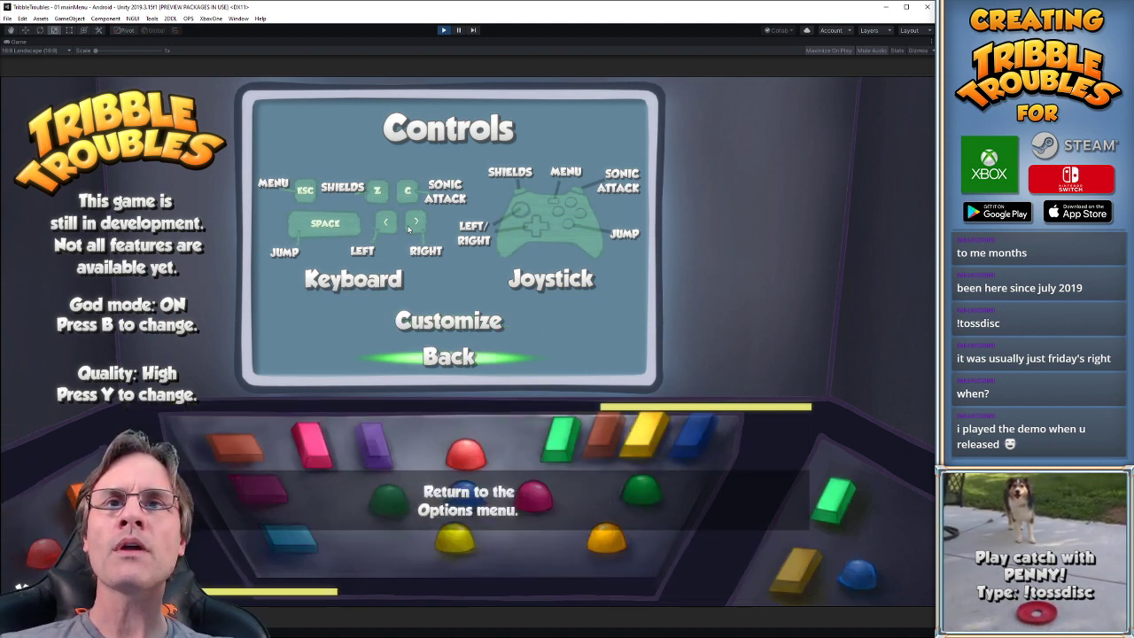
{"action": "key", "text": "Return"}
Open the Audio & Text settings in the game's Options.
{"action": "key", "text": "Down"}
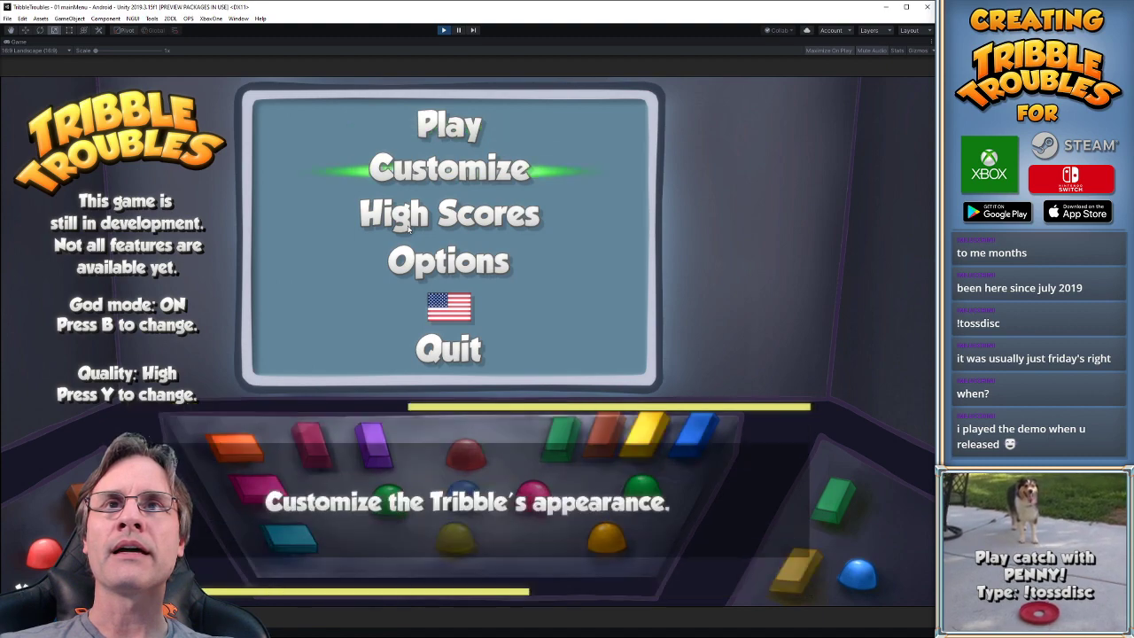
{"action": "key", "text": "Down"}
{"action": "key", "text": "Down"}
{"action": "key", "text": "Return"}
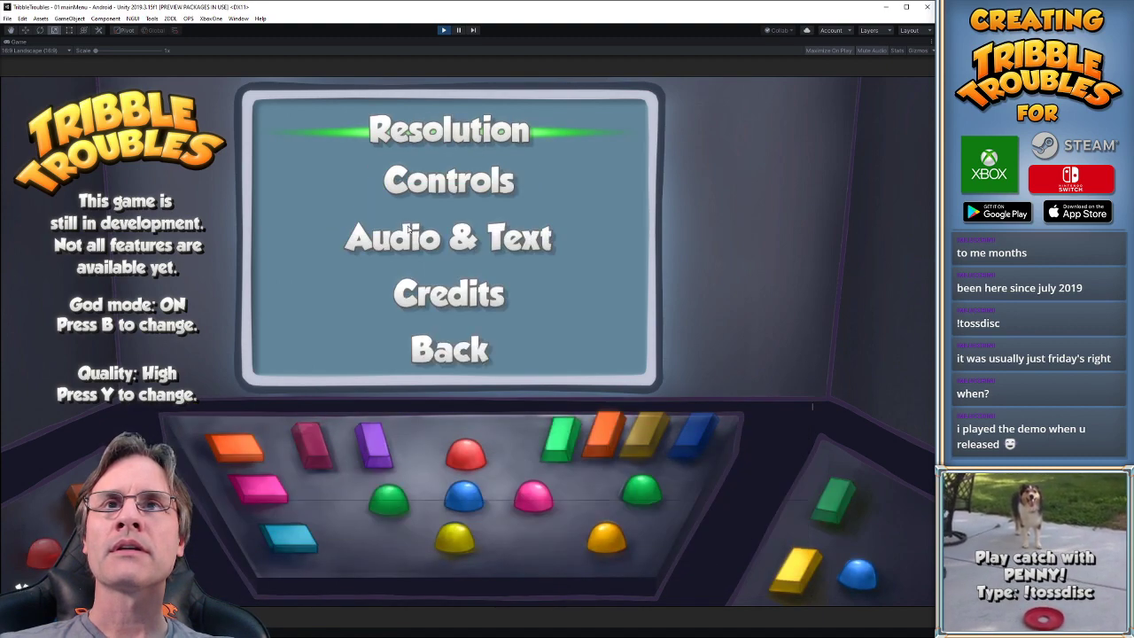
{"action": "key", "text": "Down"}
{"action": "key", "text": "Down"}
{"action": "key", "text": "Return"}
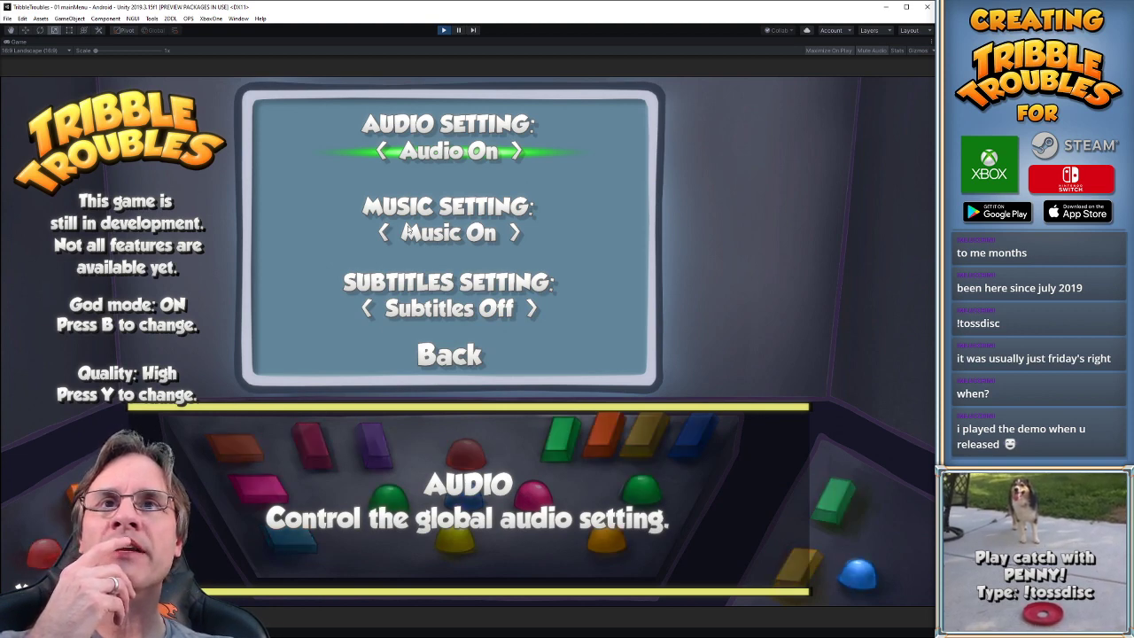
Switch the global audio setting to Audio Off and back to Audio On.
{"action": "key", "text": "Down"}
{"action": "key", "text": "Up"}
{"action": "key", "text": "Right"}
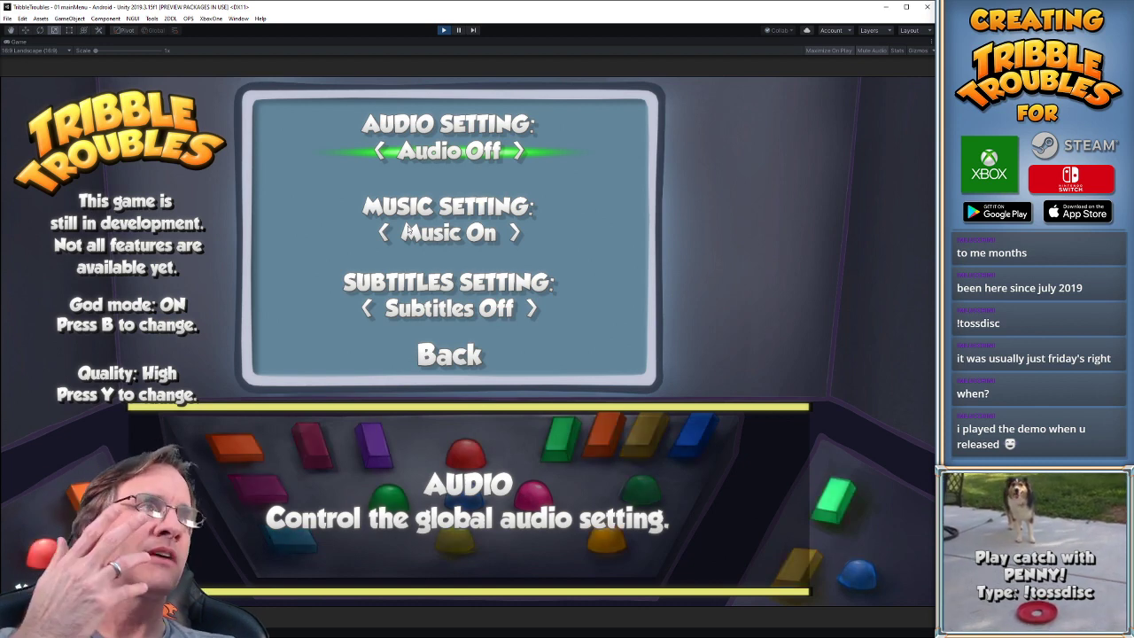
{"action": "key", "text": "Right"}
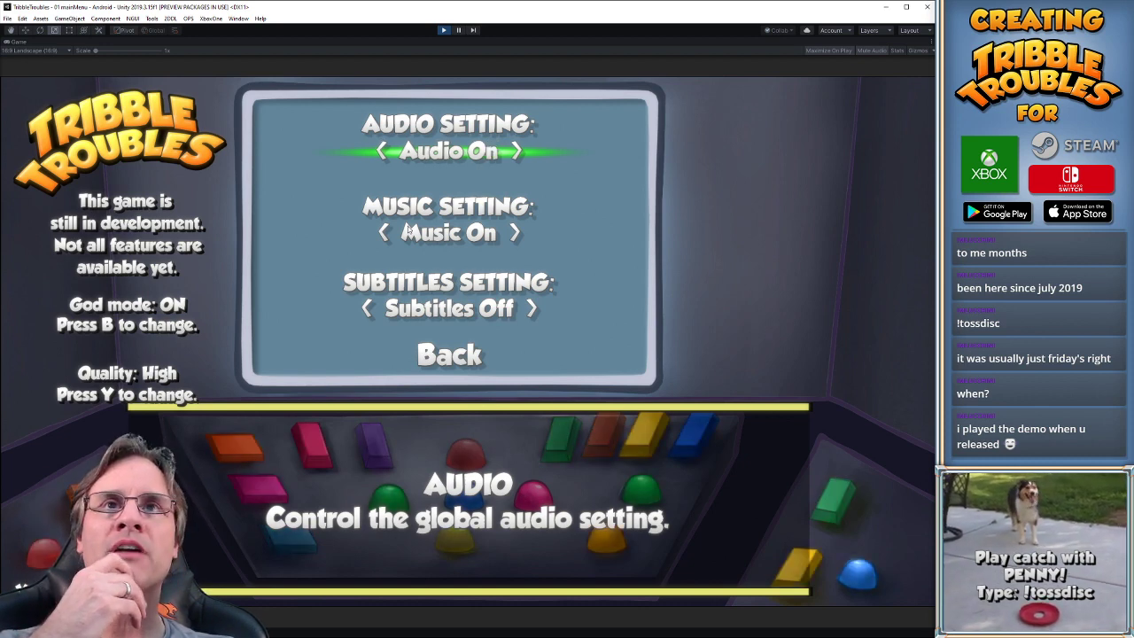
Switch the music setting off and on several times, ending with Music On.
{"action": "key", "text": "Down"}
{"action": "key", "text": "Right"}
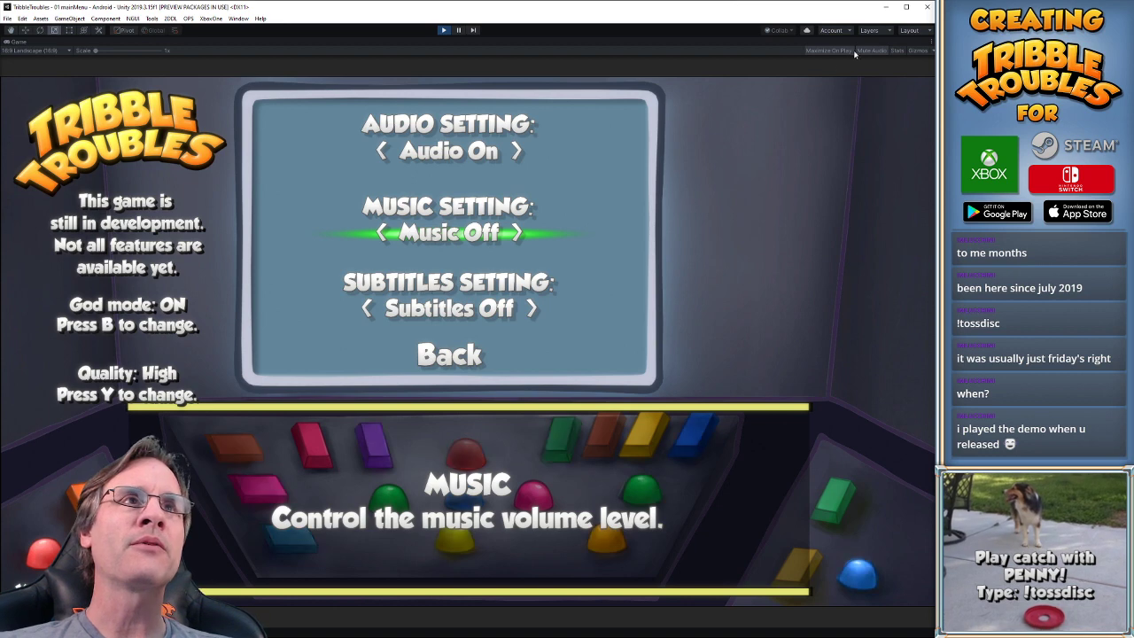
{"action": "key", "text": "Right"}
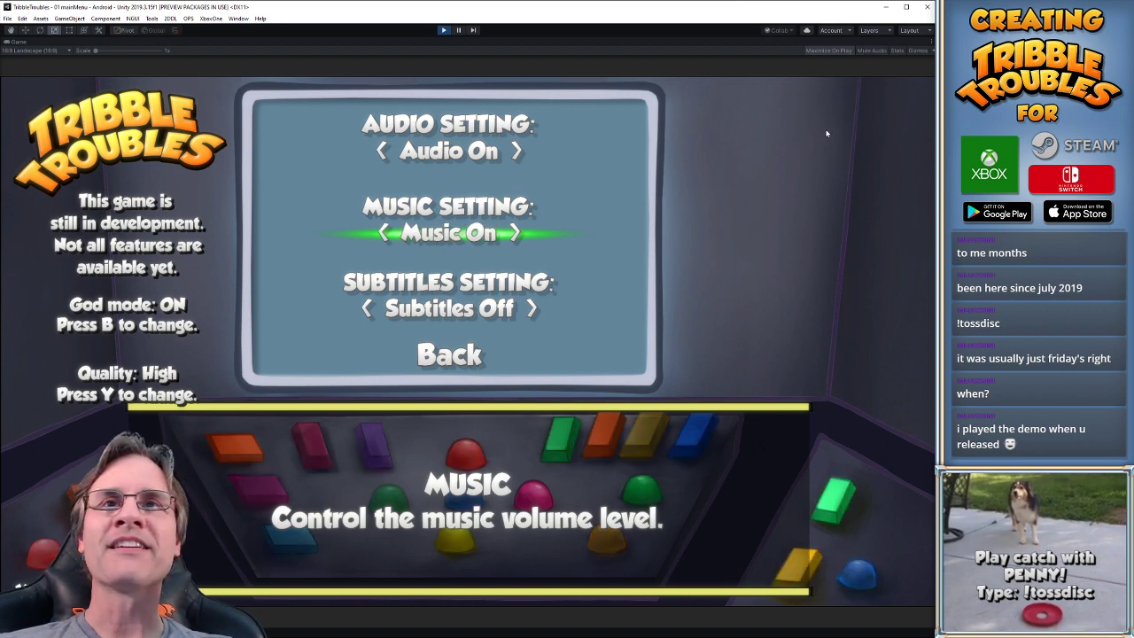
{"action": "key", "text": "Left"}
{"action": "key", "text": "Right"}
{"action": "key", "text": "Left"}
{"action": "key", "text": "Right"}
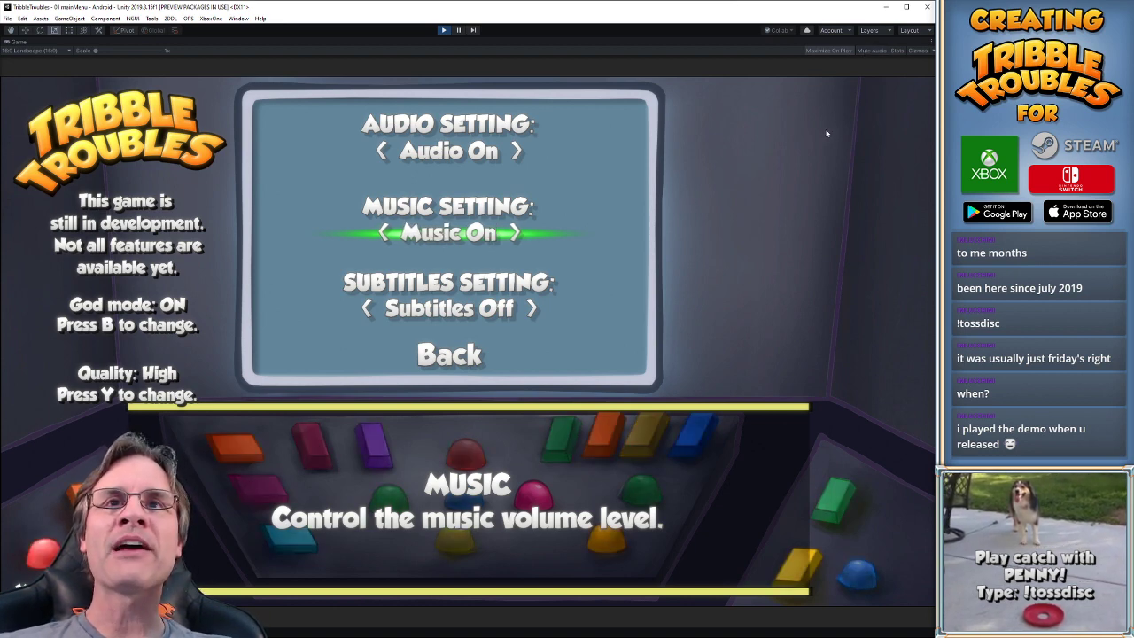
{"action": "key", "text": "Left"}
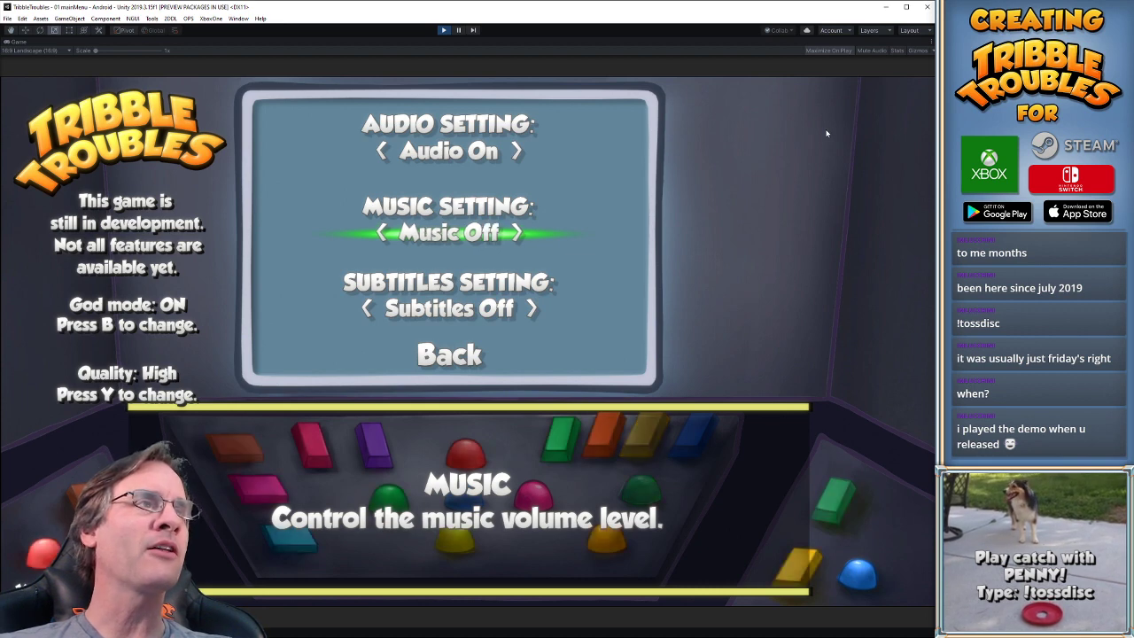
{"action": "key", "text": "Right"}
{"action": "key", "text": "Left"}
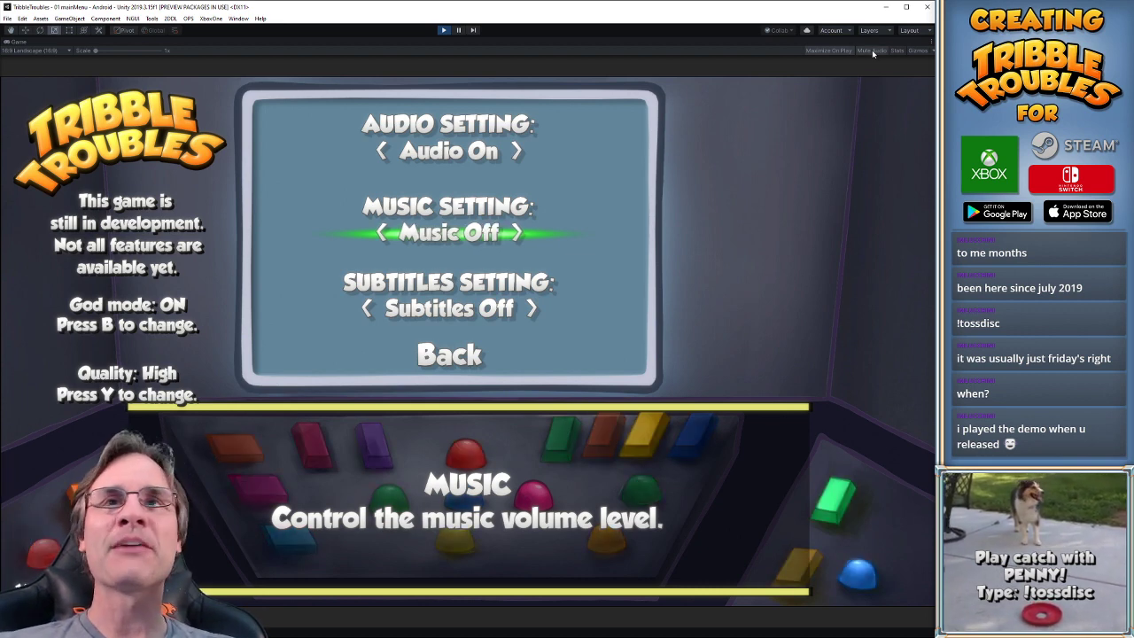
{"action": "key", "text": "Right"}
Set the cutscene subtitles to Subtitles On and return to the Options menu.
{"action": "key", "text": "Down"}
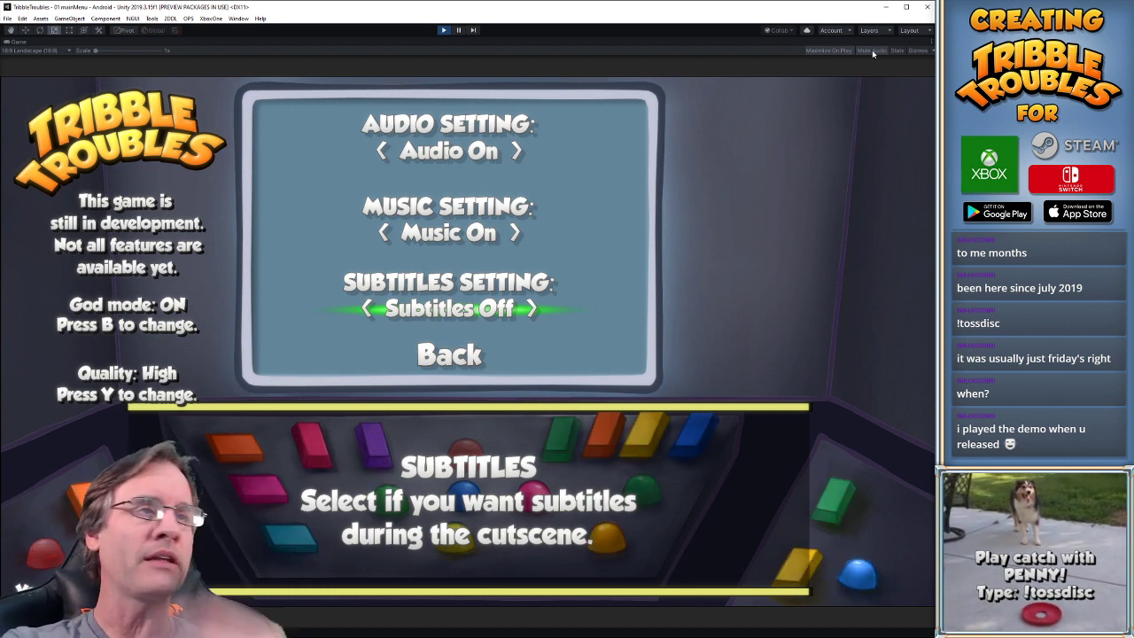
{"action": "key", "text": "Right"}
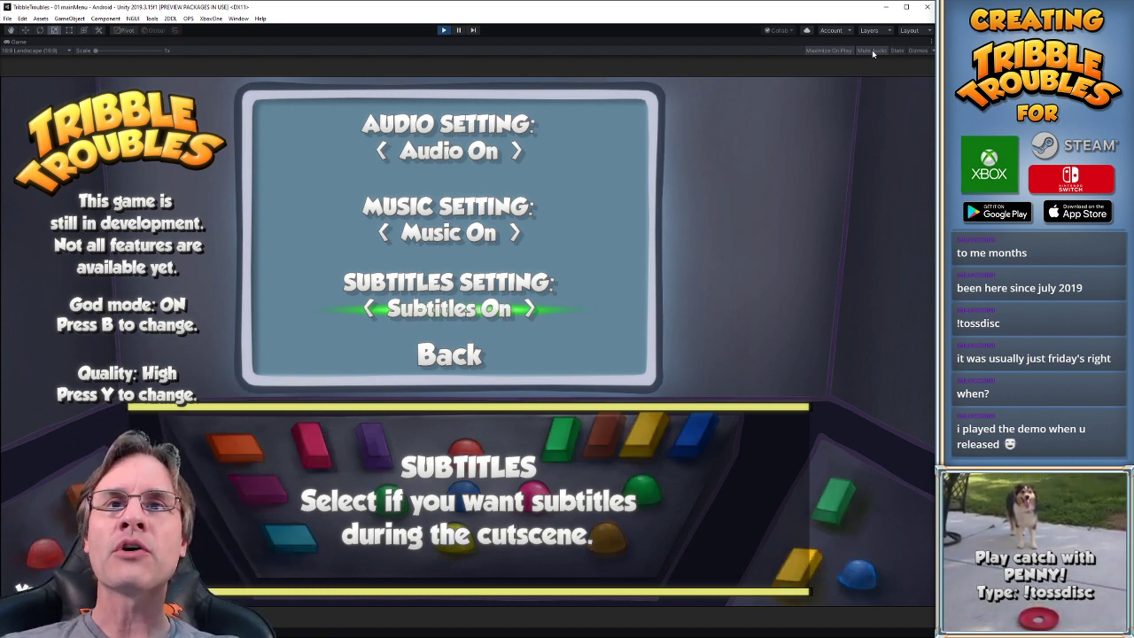
{"action": "key", "text": "Down"}
{"action": "key", "text": "Return"}
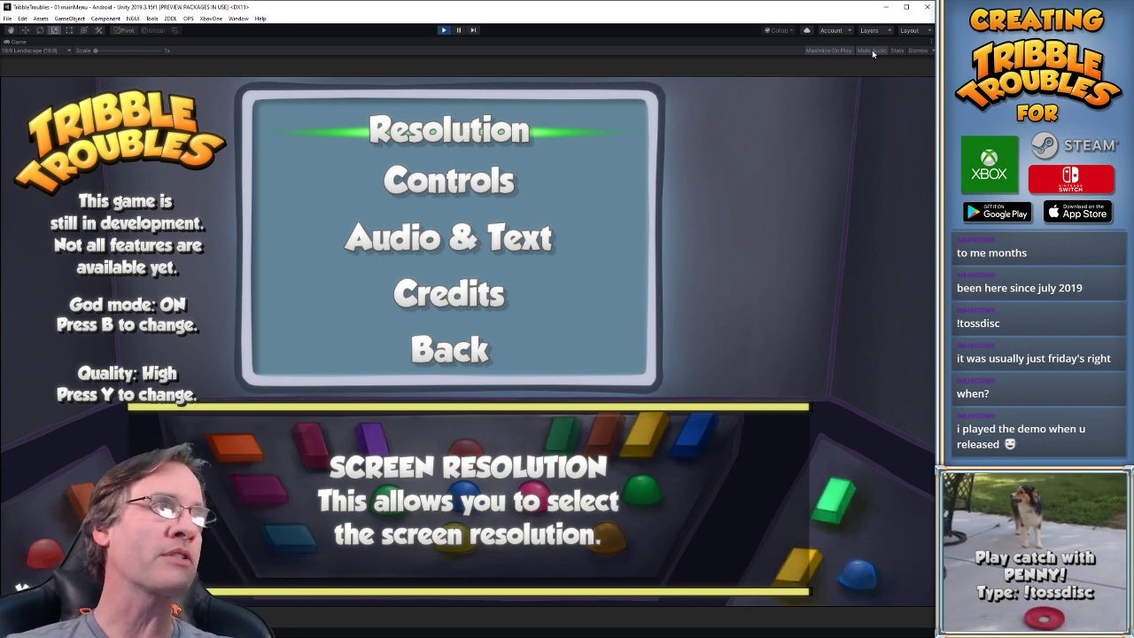
View the game's Credits page and go back to the main menu.
{"action": "key", "text": "Down"}
{"action": "key", "text": "Down"}
{"action": "key", "text": "Down"}
{"action": "key", "text": "Return"}
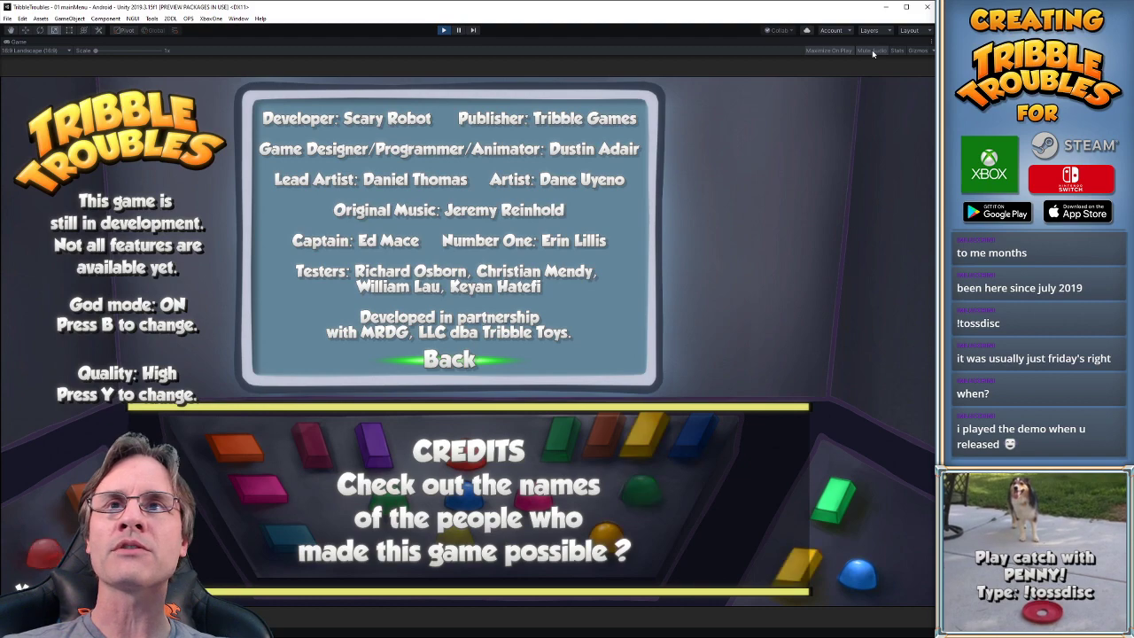
{"action": "key", "text": "Return"}
{"action": "key", "text": "Up"}
{"action": "key", "text": "Return"}
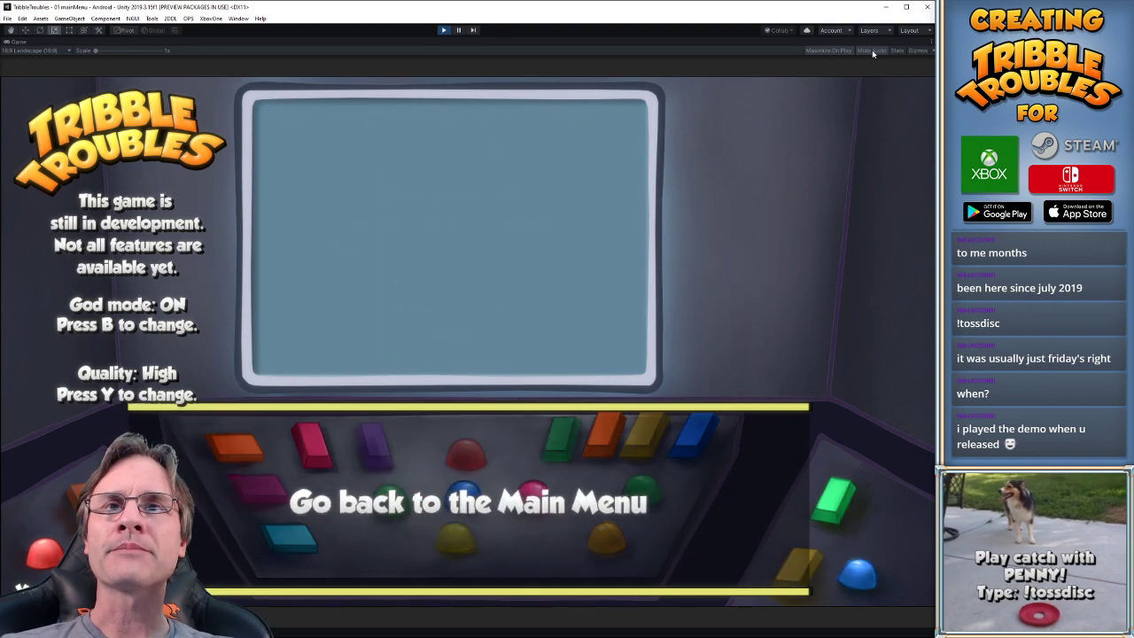
Review the descriptions of the main menu's language selection and Quit entries.
{"action": "key", "text": "Down"}
{"action": "key", "text": "Down"}
{"action": "key", "text": "Down"}
{"action": "key", "text": "Down"}
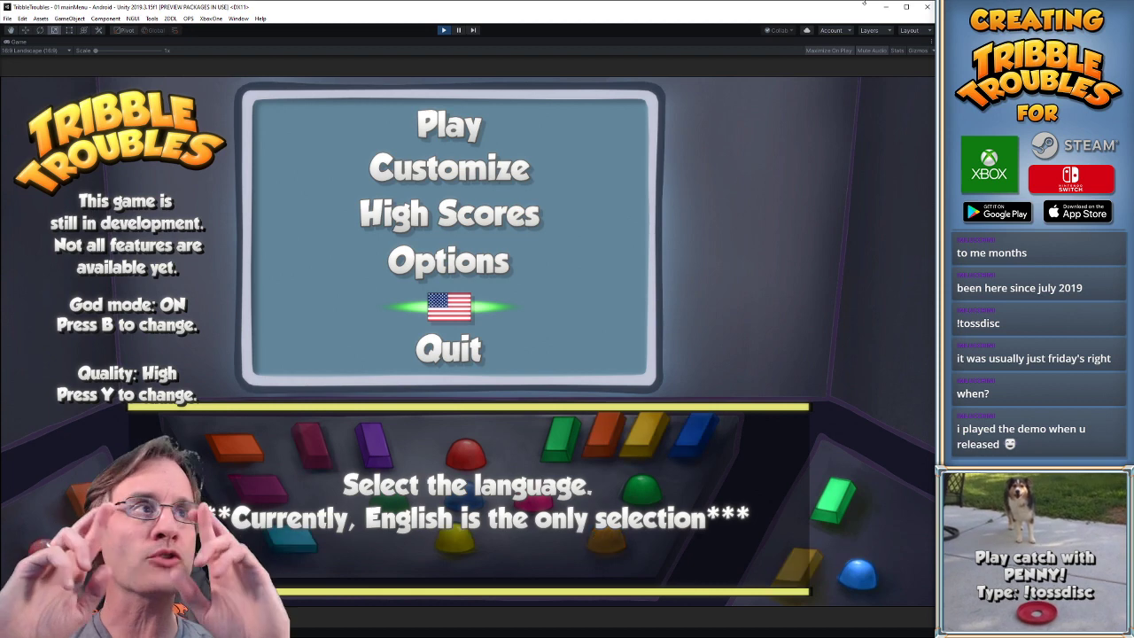
{"action": "key", "text": "Up"}
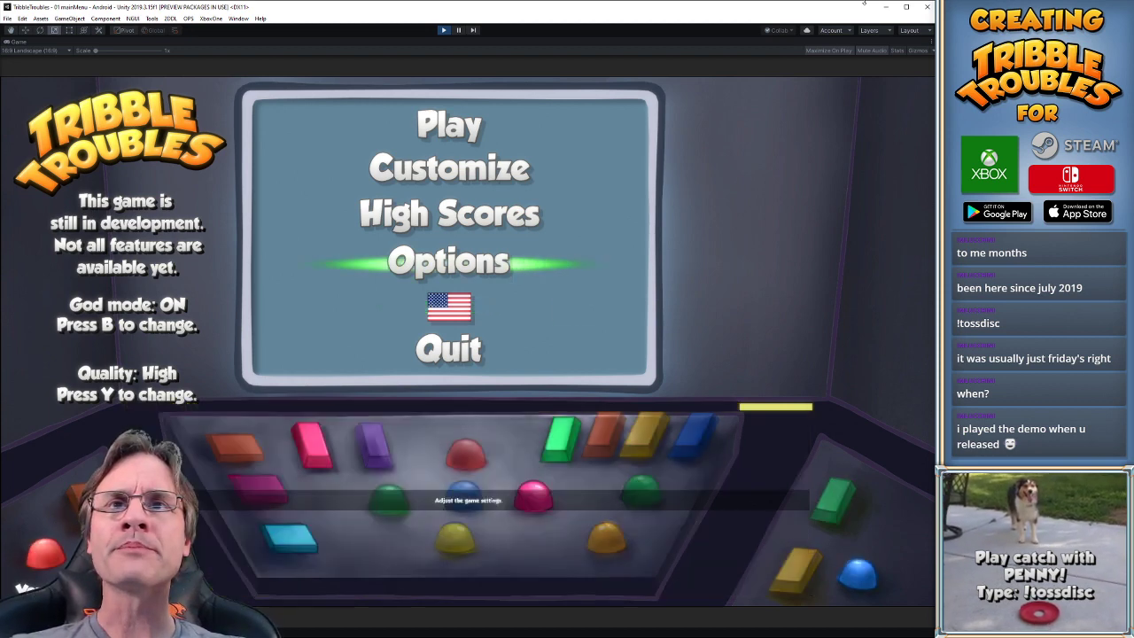
{"action": "key", "text": "Down"}
{"action": "key", "text": "Down"}
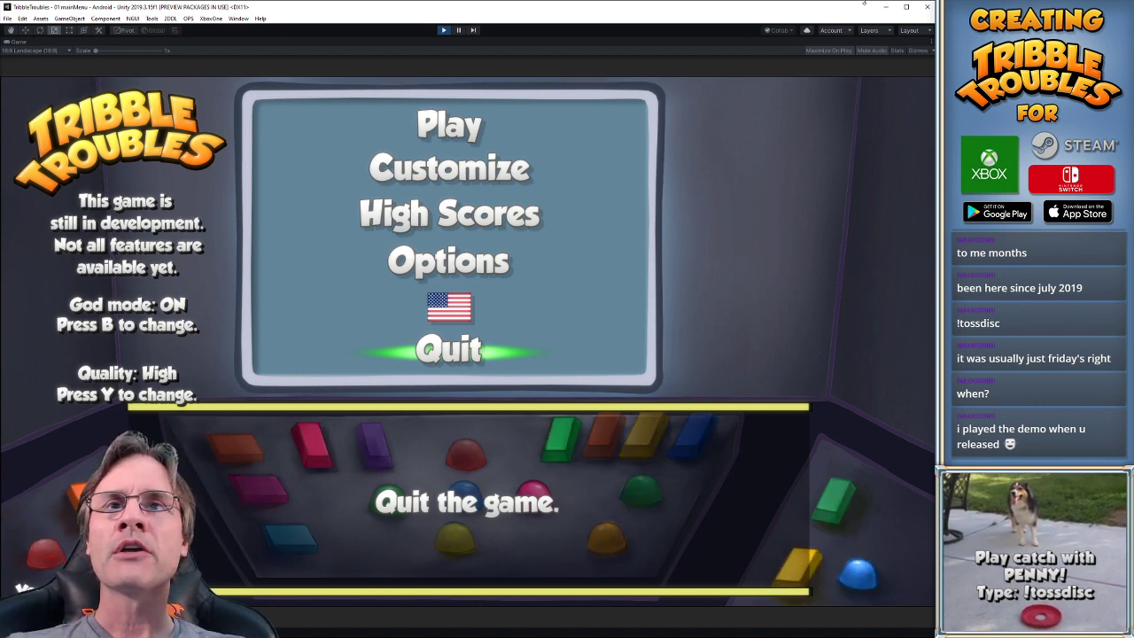
Start playing the game in Casual mode.
{"action": "key", "text": "Up"}
{"action": "key", "text": "Up"}
{"action": "key", "text": "Up"}
{"action": "key", "text": "Up"}
{"action": "key", "text": "Up"}
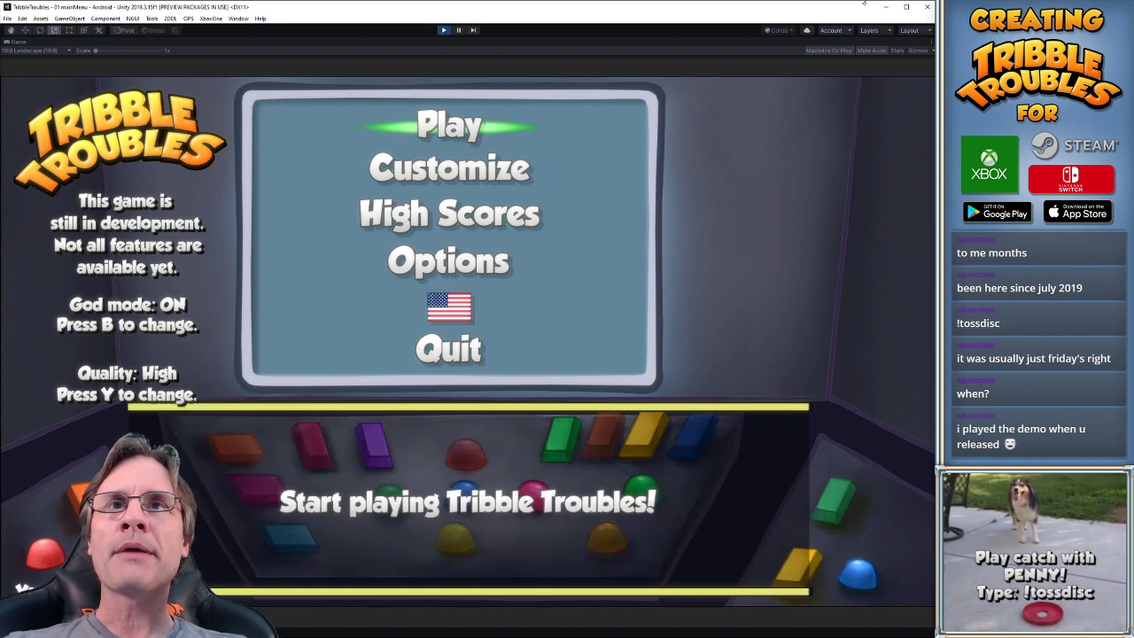
{"action": "key", "text": "Return"}
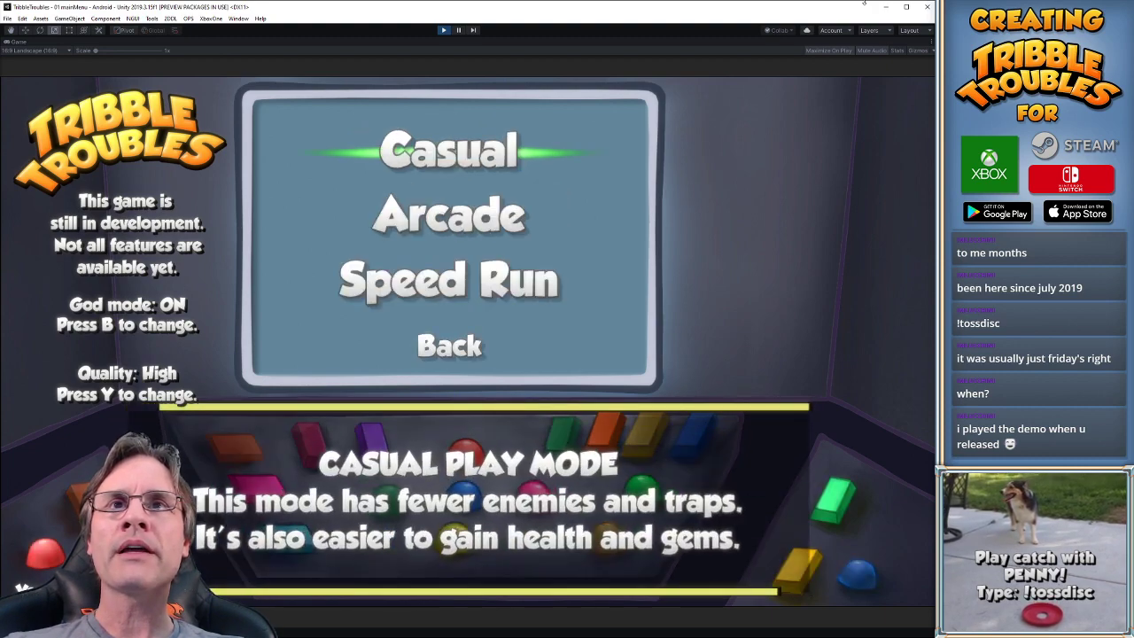
{"action": "key", "text": "Return"}
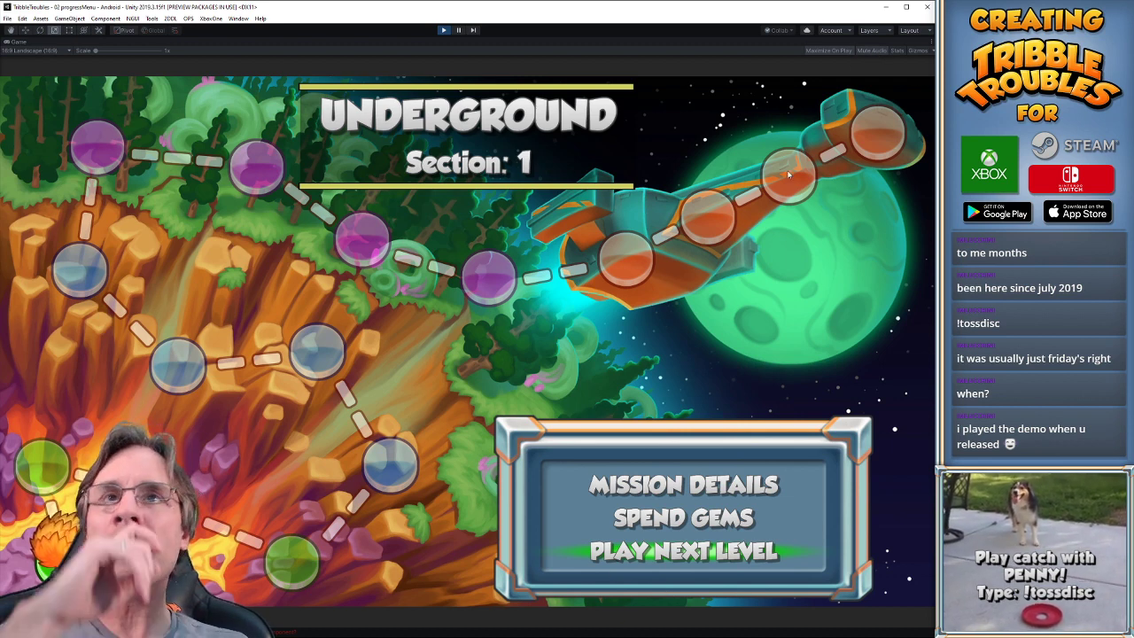
View the Mission Details on the Underground progress map and return to the map.
{"action": "key", "text": "Up"}
{"action": "key", "text": "Up"}
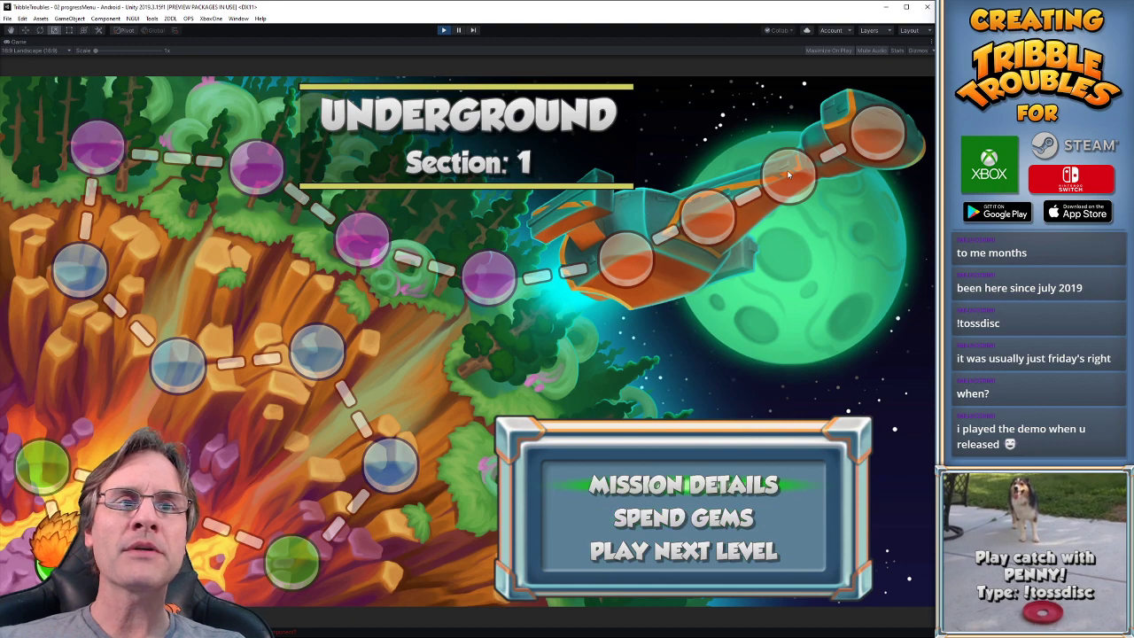
{"action": "key", "text": "Return"}
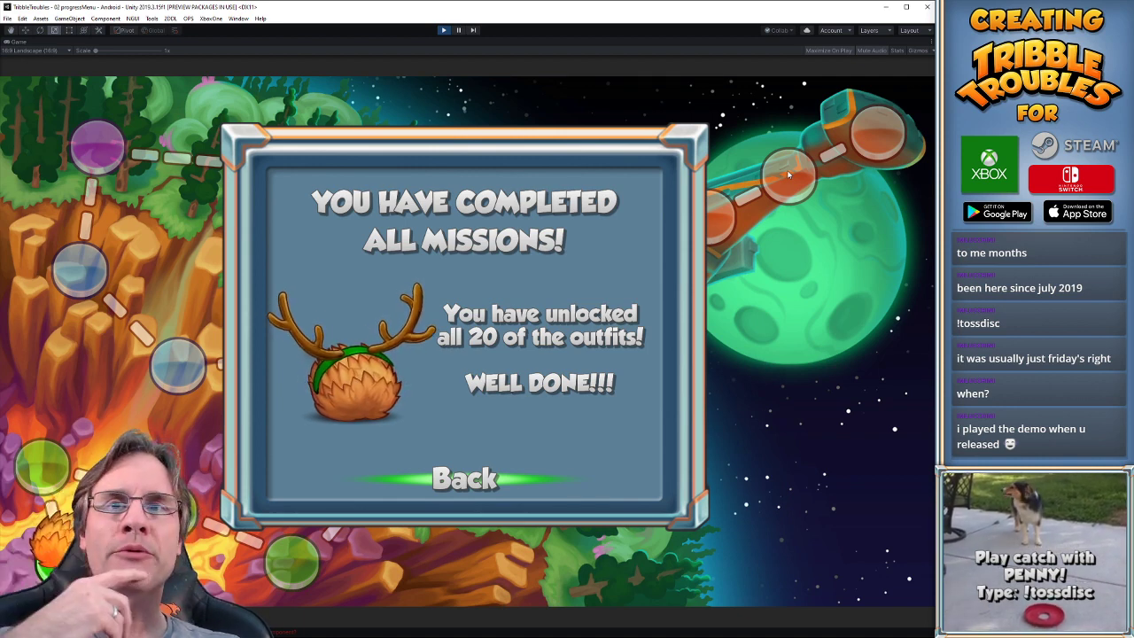
{"action": "key", "text": "Return"}
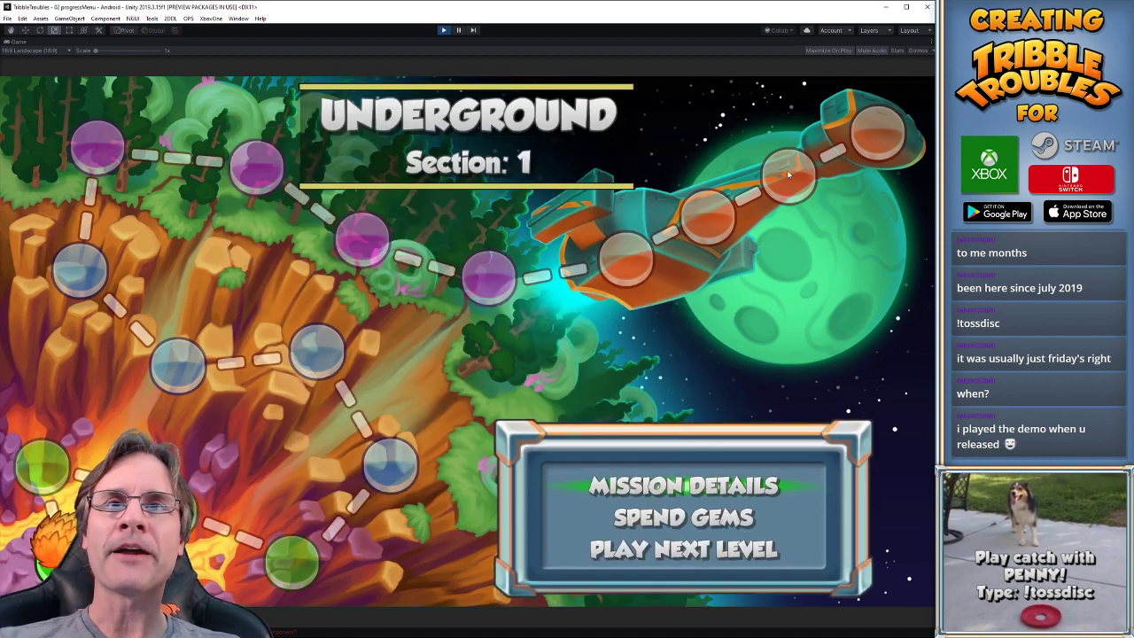
Open Spend Gems and go through the purchase options for health, shields and sonic attack.
{"action": "key", "text": "Down"}
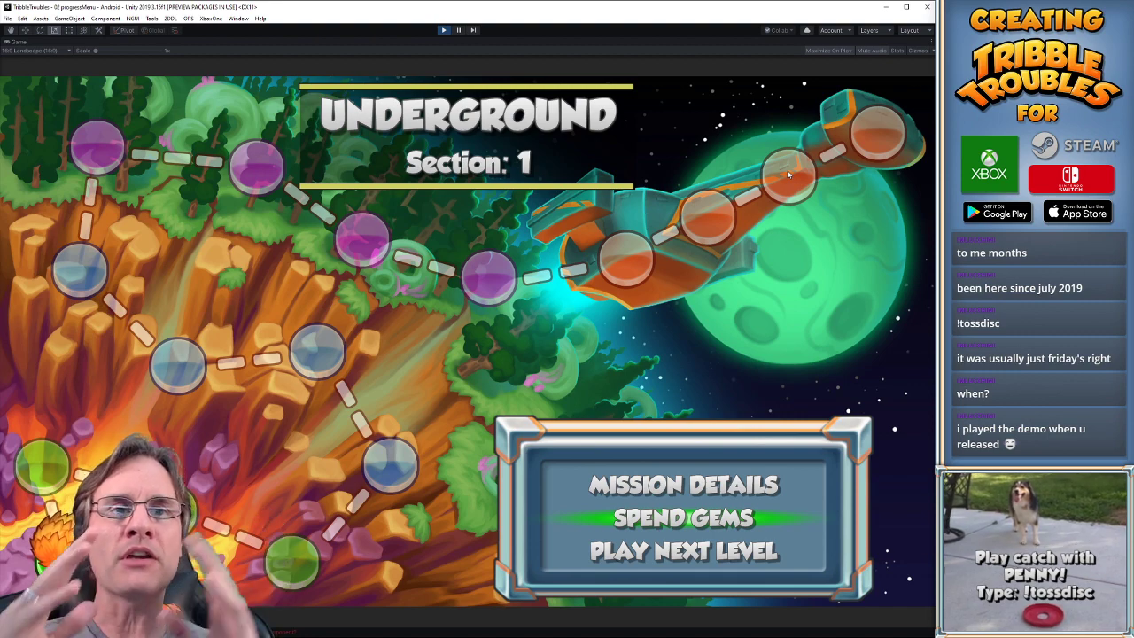
{"action": "key", "text": "Return"}
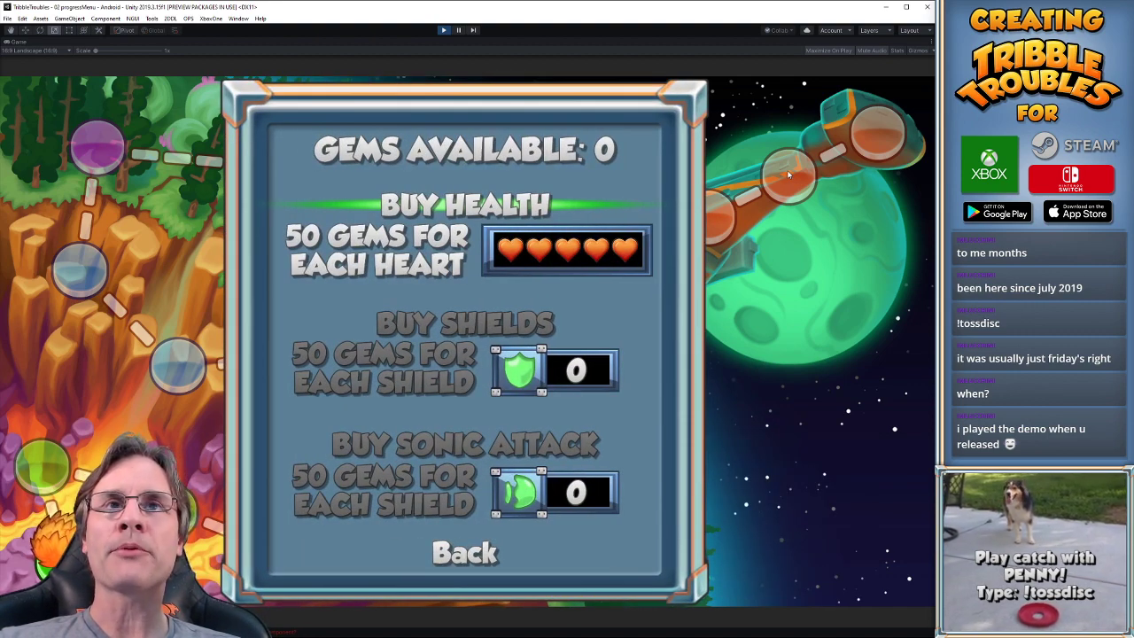
{"action": "key", "text": "Down"}
{"action": "key", "text": "Down"}
{"action": "key", "text": "Down"}
{"action": "key", "text": "Up"}
{"action": "key", "text": "Up"}
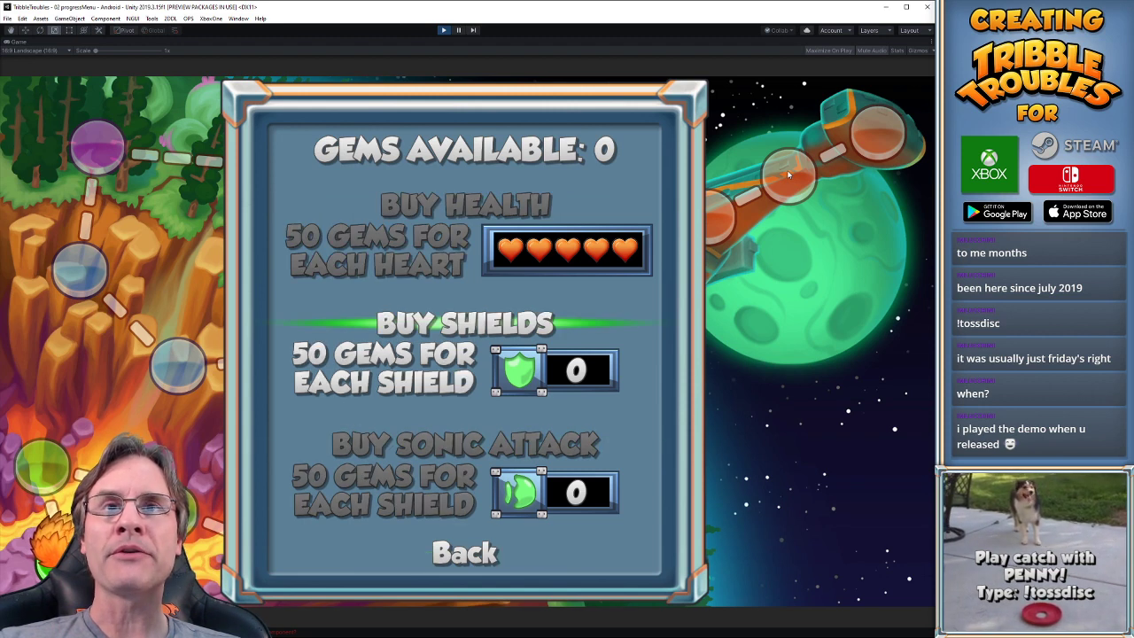
Go through the health and shield purchases in the gem shop again and return to the progress map.
{"action": "key", "text": "Up"}
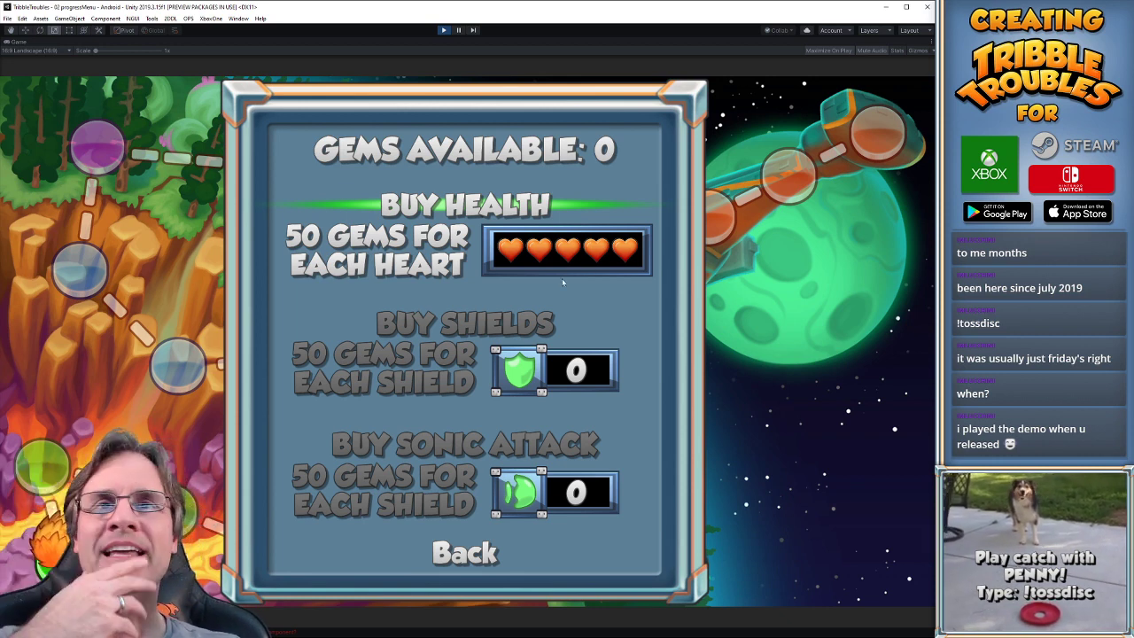
{"action": "left_click", "coordinate": [562, 278]}
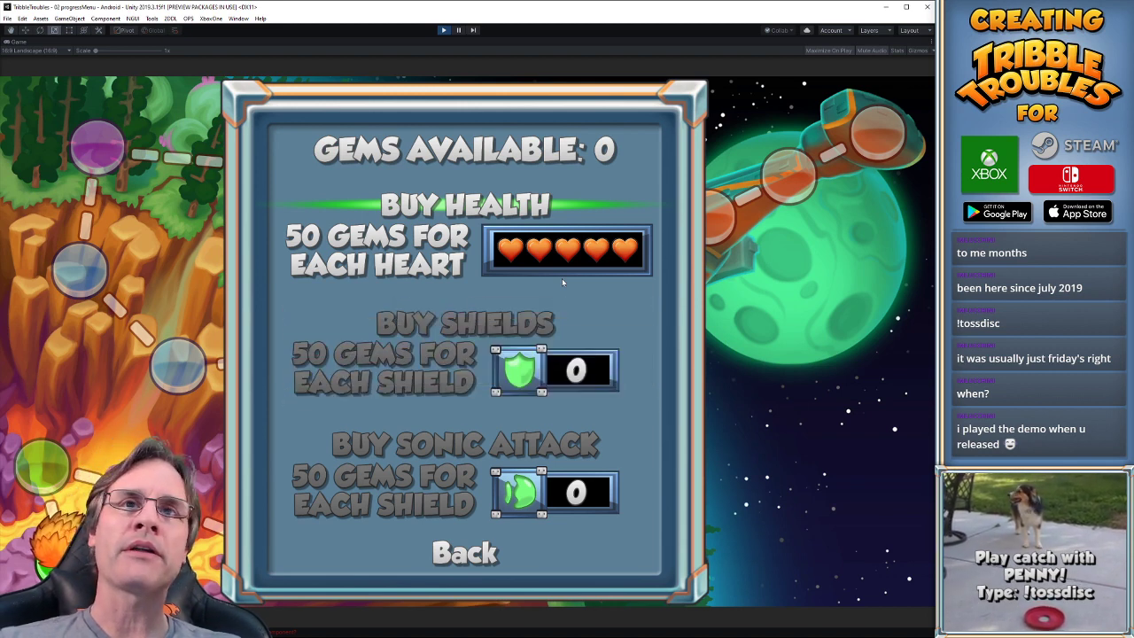
{"action": "key", "text": "Down"}
{"action": "key", "text": "Return"}
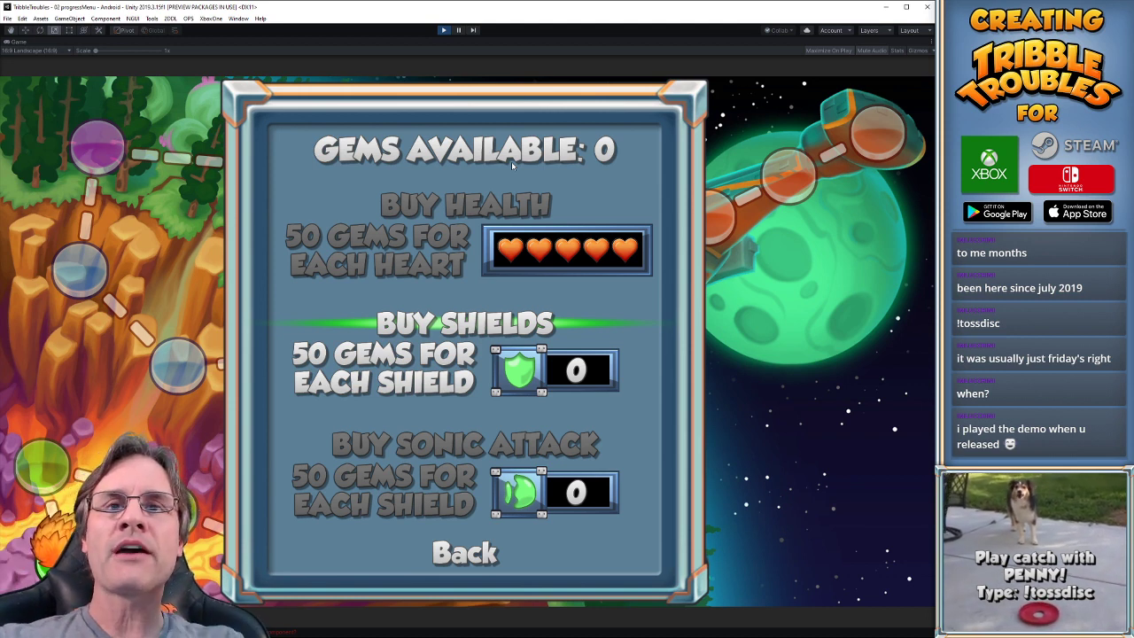
{"action": "key", "text": "Down"}
{"action": "key", "text": "Down"}
{"action": "key", "text": "Return"}
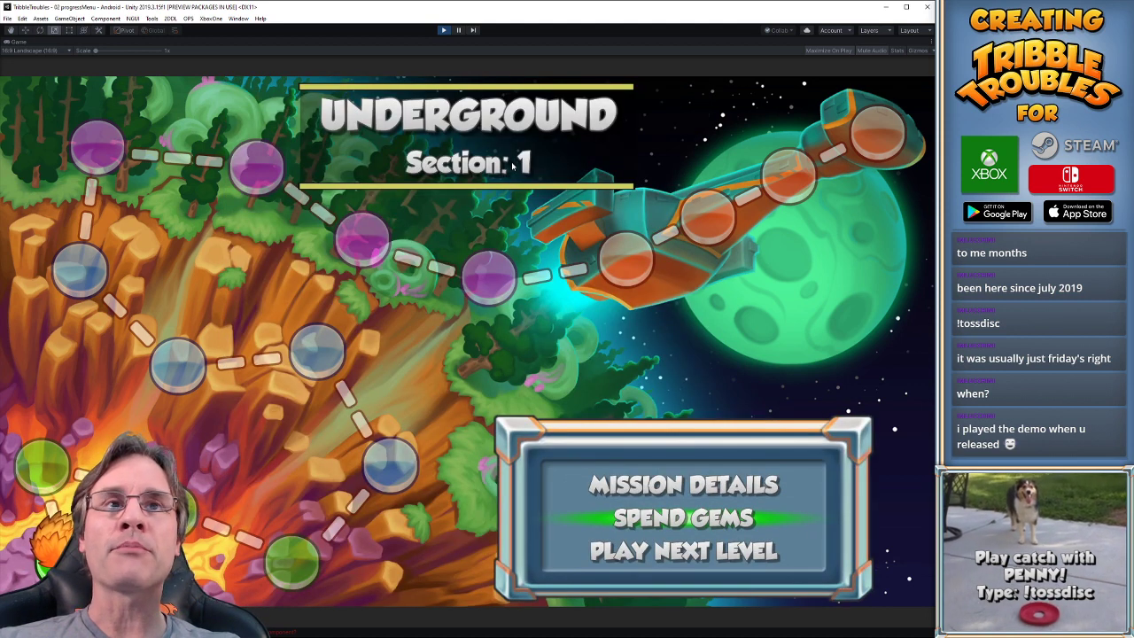
Start the next level of Underground section 1 from the progress map.
{"action": "key", "text": "Down"}
{"action": "key", "text": "Down"}
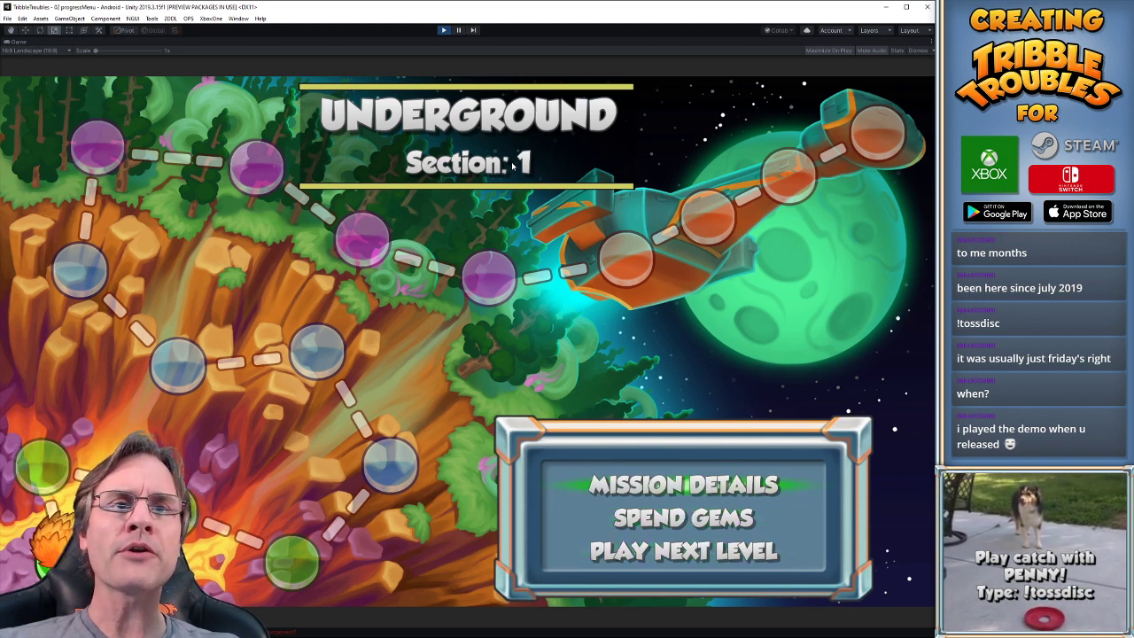
{"action": "key", "text": "Down"}
{"action": "key", "text": "Down"}
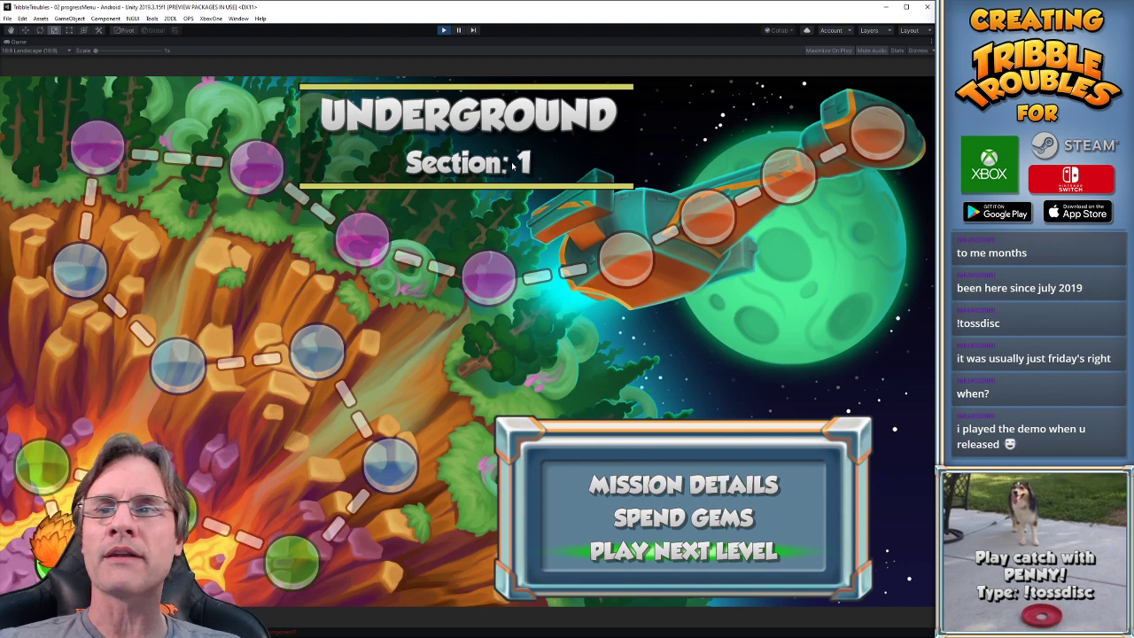
{"action": "key", "text": "Return"}
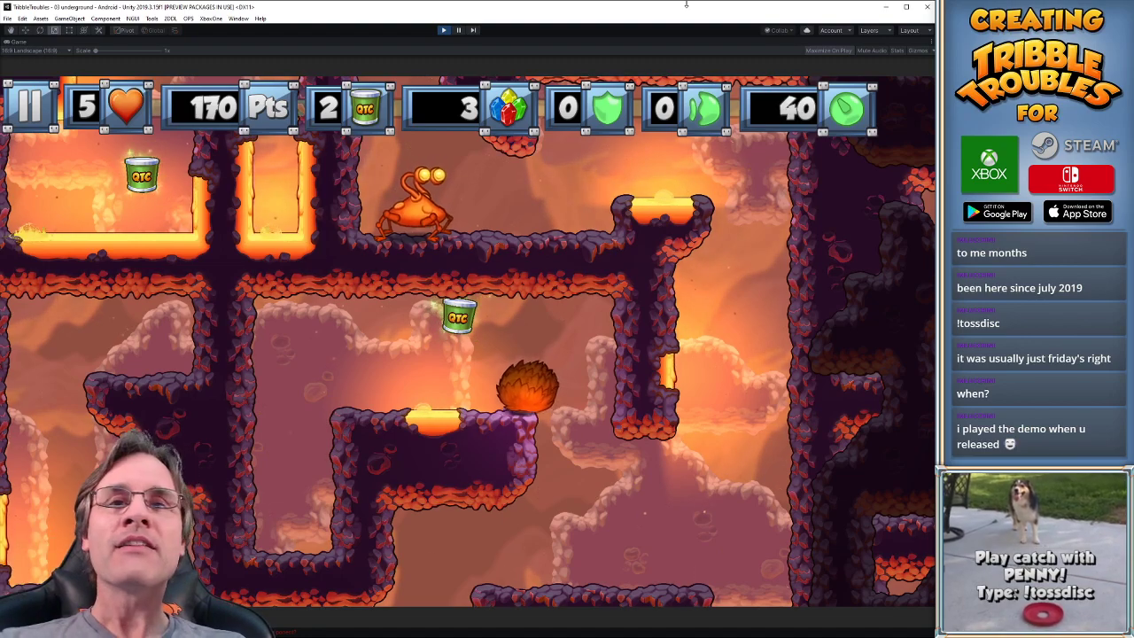
Collect the QTC can above the lava ledge and climb the wall on the far right of the cave.
{"action": "key", "text": "Left"}
{"action": "key", "text": "space"}
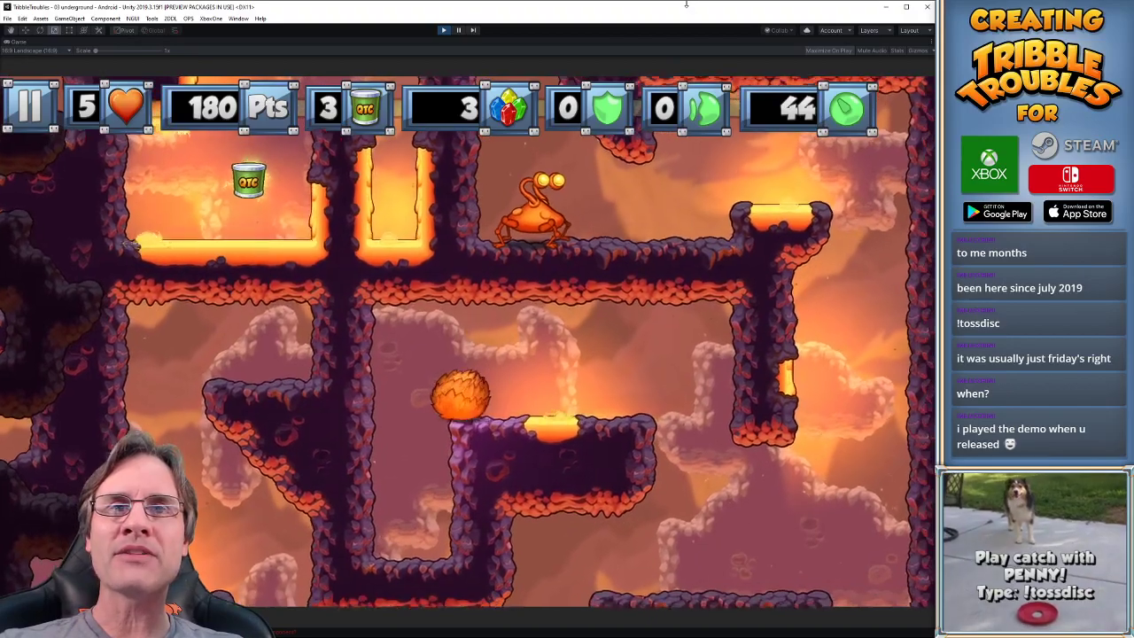
{"action": "key", "text": "Right"}
{"action": "key", "text": "space"}
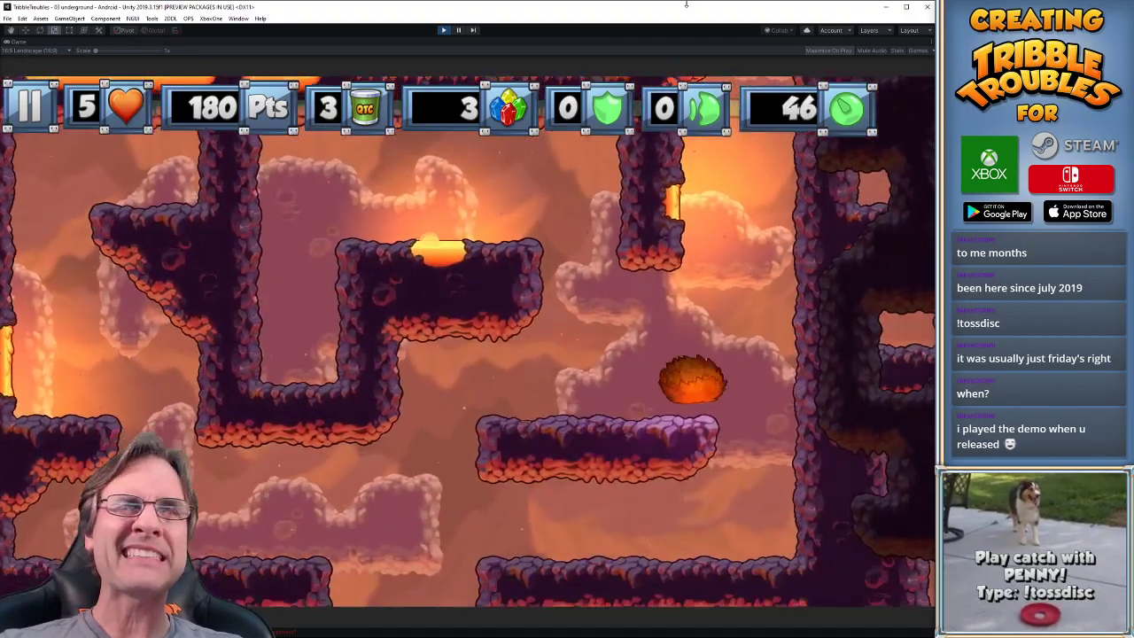
{"action": "key", "text": "Right"}
{"action": "key", "text": "space"}
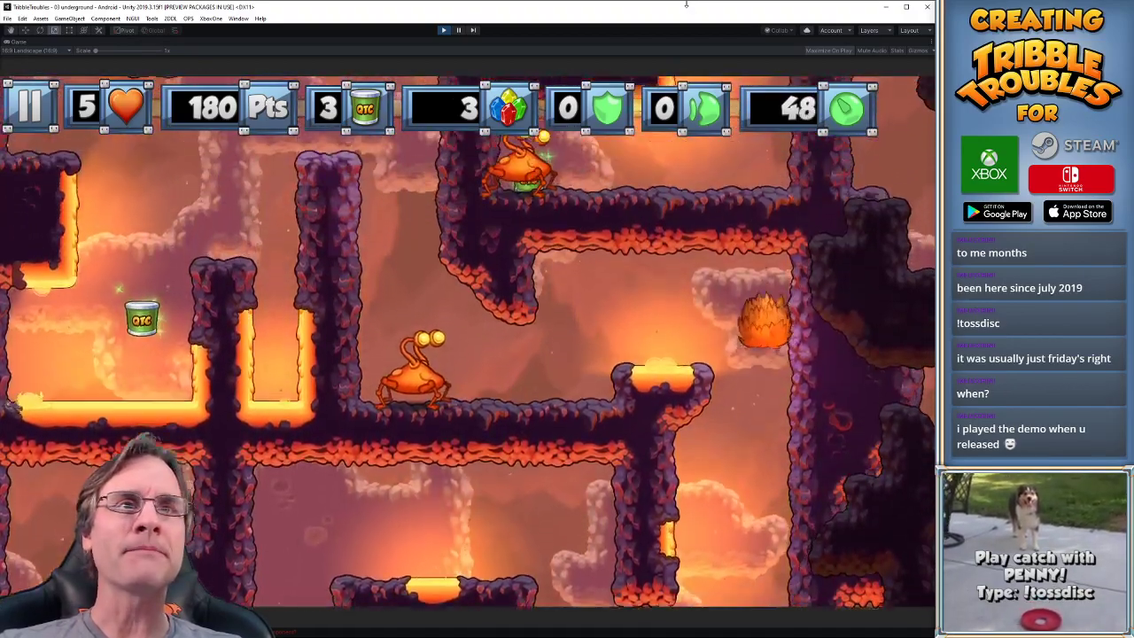
{"action": "key", "text": "Right"}
{"action": "key", "text": "space"}
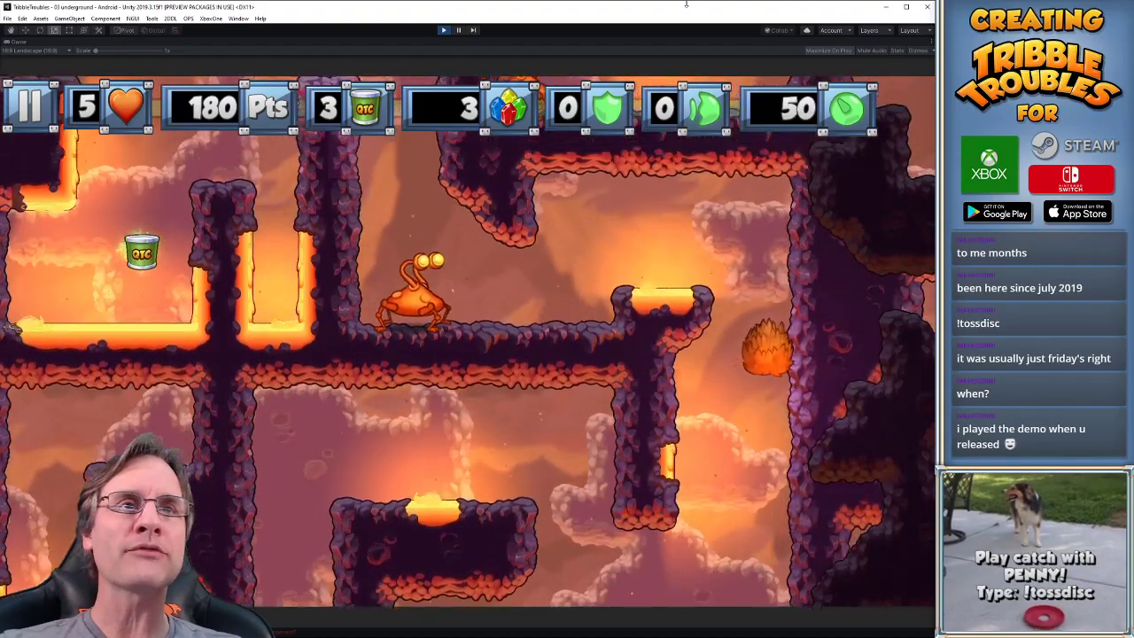
Leap left onto the orange enemy on the ledge to defeat it, and collect the yellow gem it drops.
{"action": "key", "text": "space"}
{"action": "key", "text": "Left"}
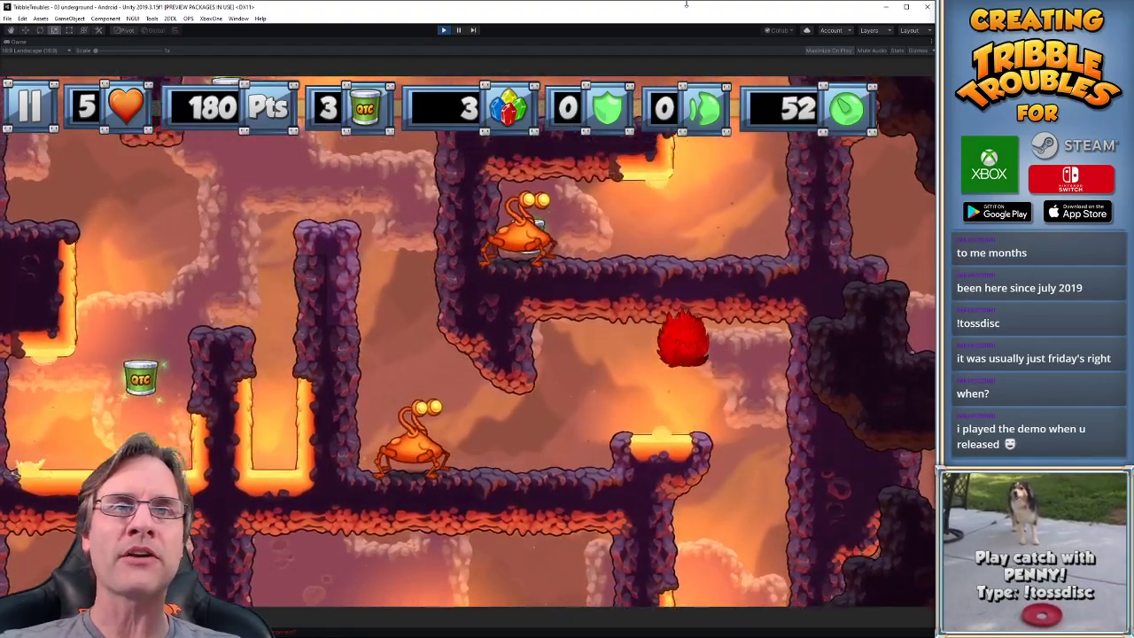
{"action": "key", "text": "Left"}
{"action": "key", "text": "space"}
{"action": "key", "text": "Left"}
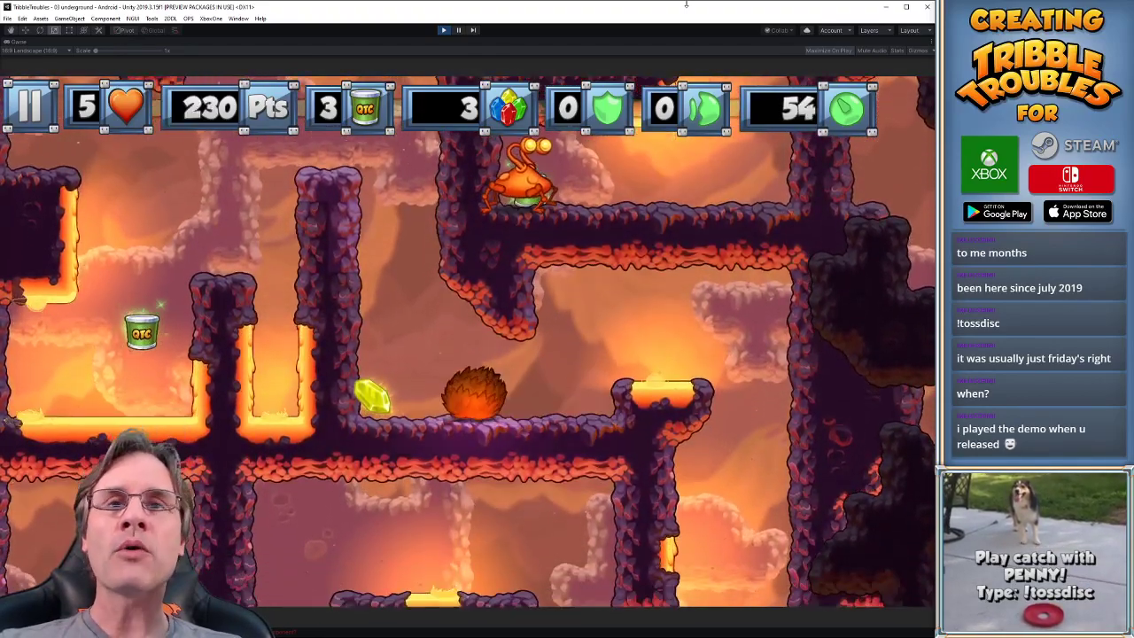
{"action": "key", "text": "Left"}
{"action": "key", "text": "space"}
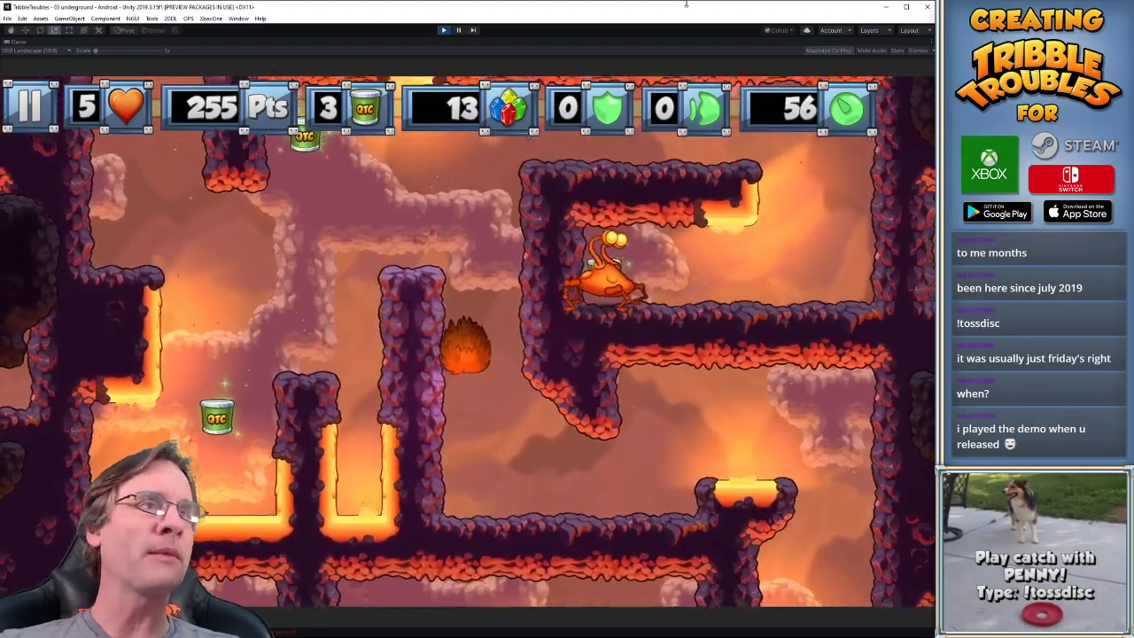
Wall-jump up the shaft and across to the upper rock wall on the right.
{"action": "key", "text": "space"}
{"action": "key", "text": "Left"}
{"action": "key", "text": "space"}
{"action": "key", "text": "Right"}
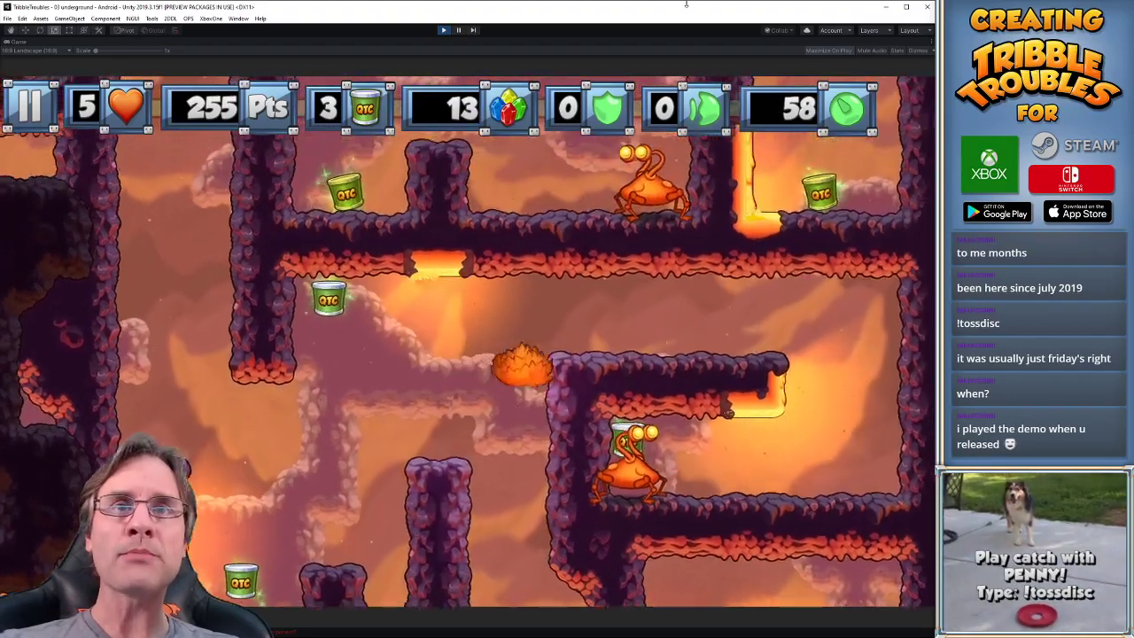
{"action": "key", "text": "space"}
{"action": "key", "text": "Right"}
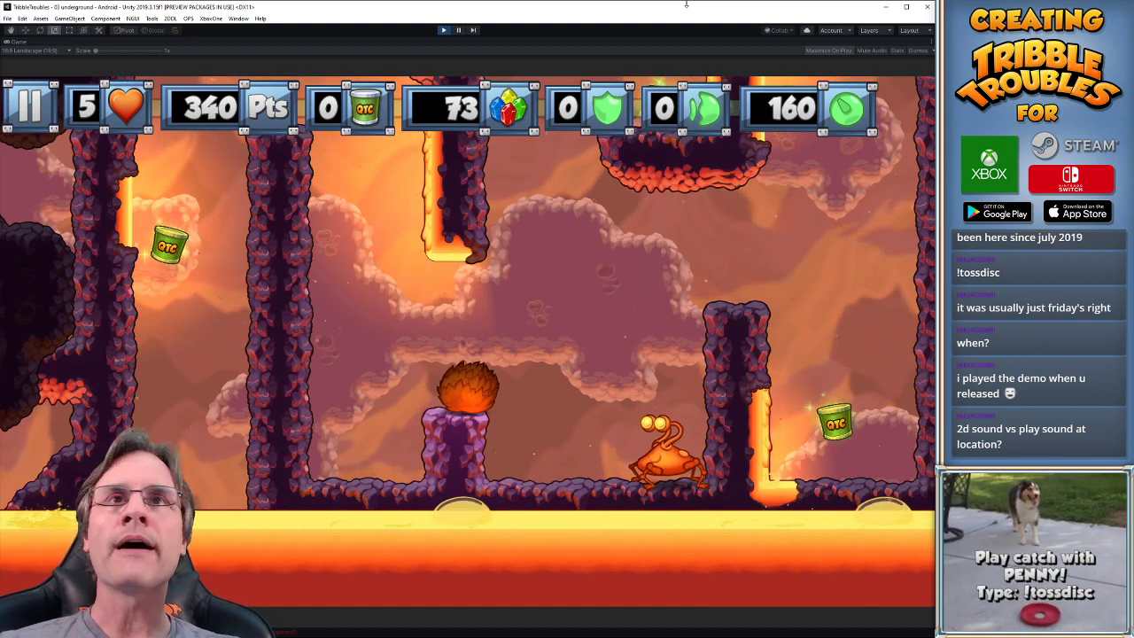
Pause the running game and frame the Player object of the 03 underground scene in the Scene view.
{"action": "left_click", "coordinate": [459, 31]}
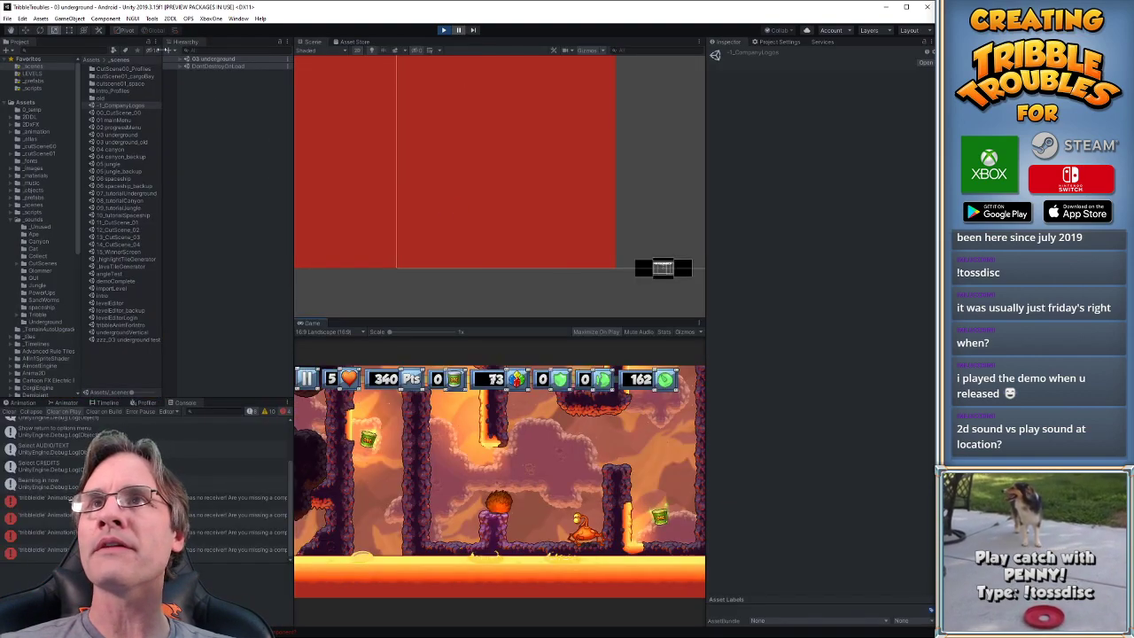
{"action": "left_click", "coordinate": [183, 58]}
{"action": "left_click", "coordinate": [206, 80]}
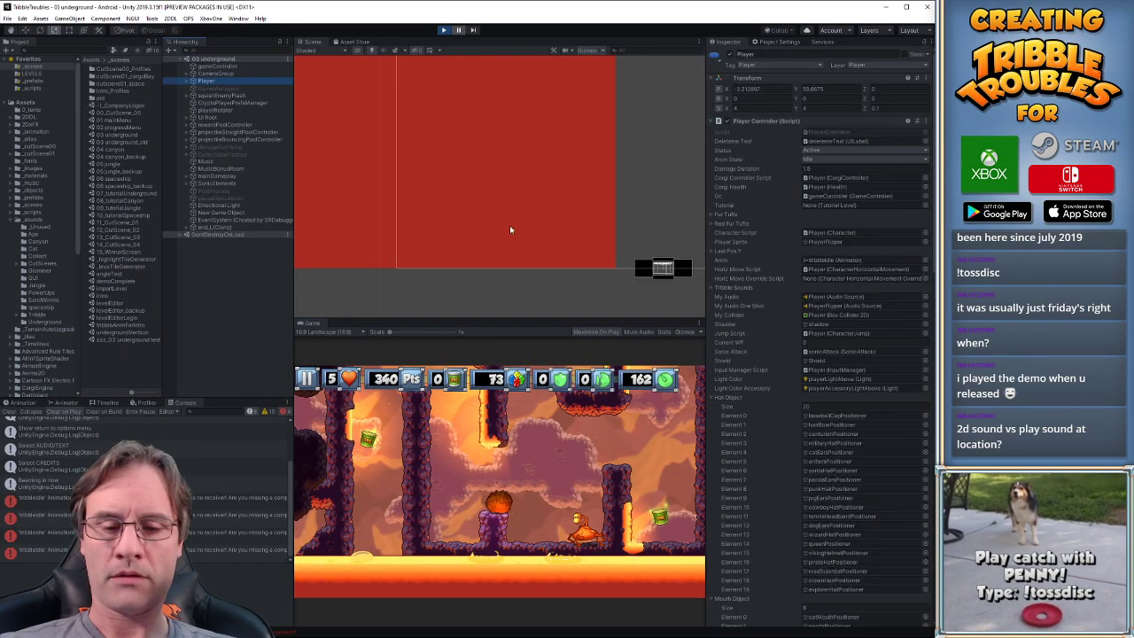
{"action": "key", "text": "f"}
{"action": "scroll", "coordinate": [554, 210], "scroll_direction": "up", "scroll_amount": 3}
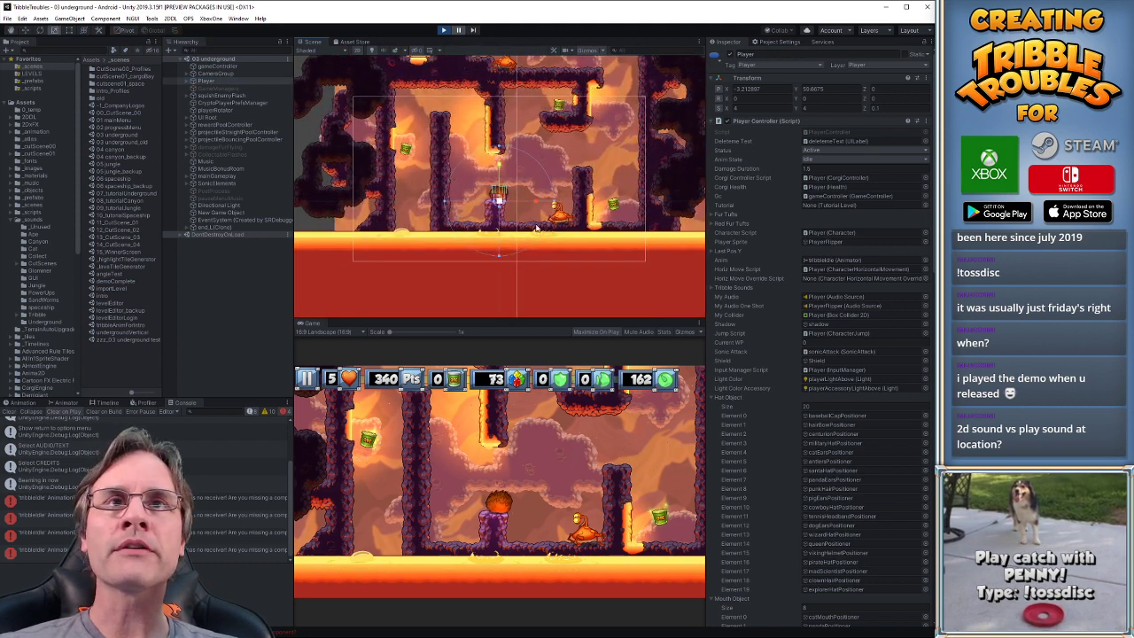
Select the EnemyCharging (1) object near the player and examine its Glommer script, its collider and its distance to the player.
{"action": "left_click", "coordinate": [562, 215]}
{"action": "key", "text": "f"}
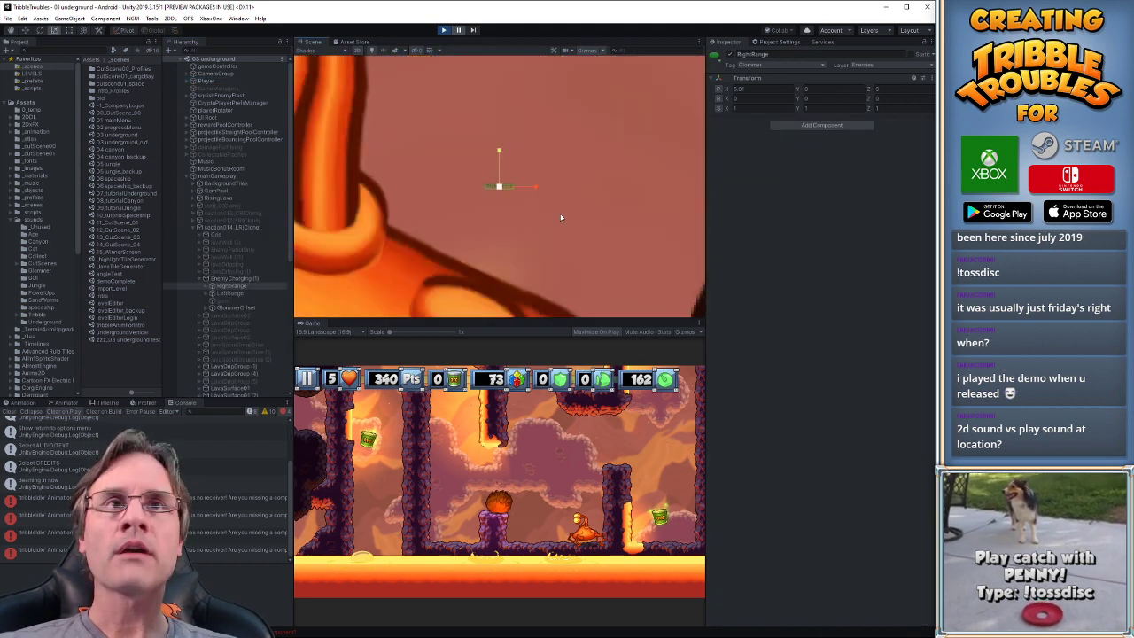
{"action": "scroll", "coordinate": [538, 243], "scroll_direction": "down", "scroll_amount": 5}
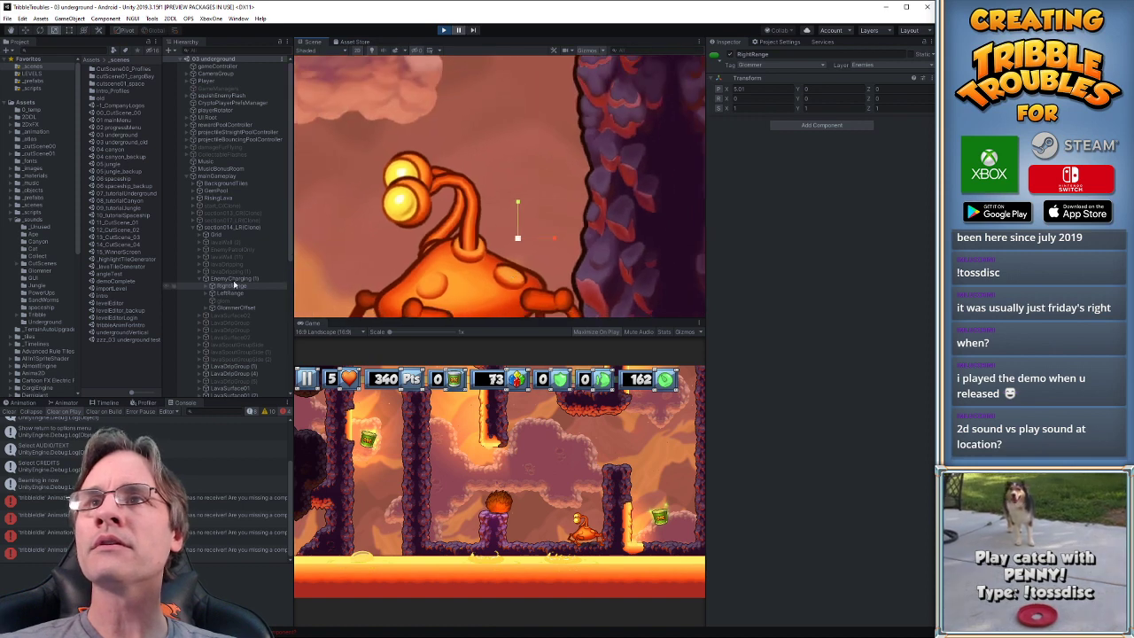
{"action": "left_click", "coordinate": [229, 279]}
{"action": "left_click", "coordinate": [249, 229]}
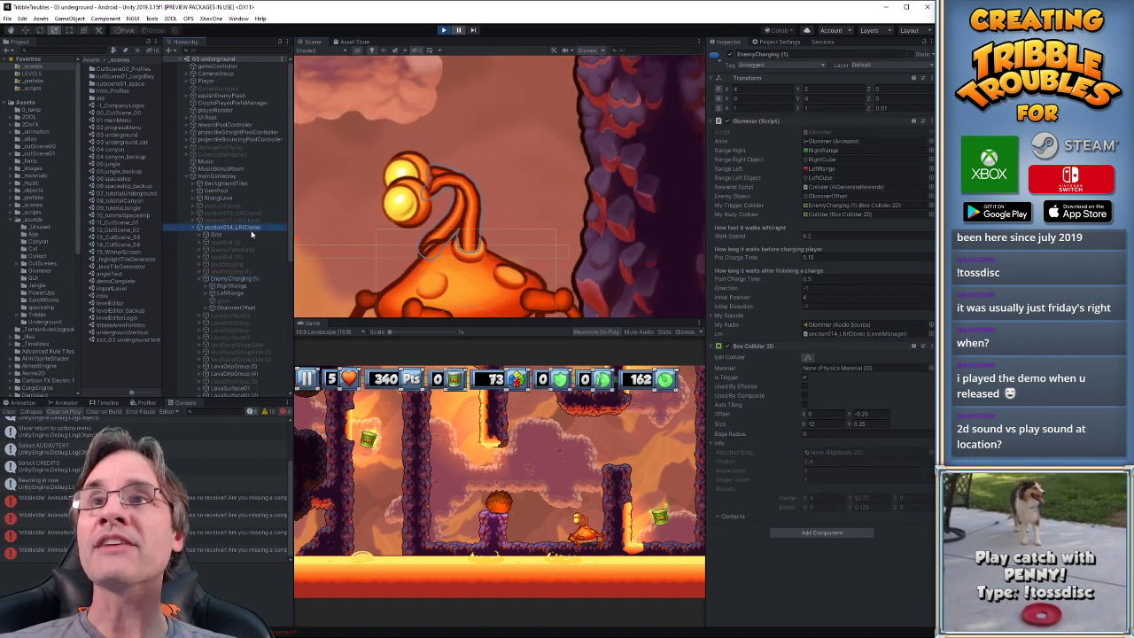
{"action": "left_click", "coordinate": [235, 280]}
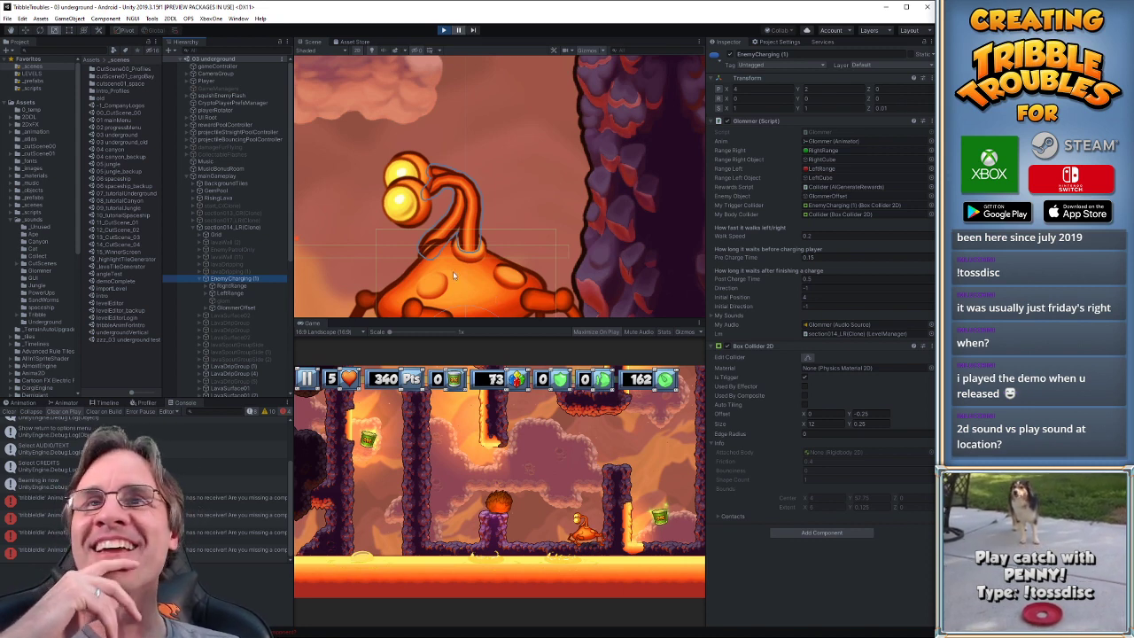
{"action": "scroll", "coordinate": [454, 276], "scroll_direction": "down", "scroll_amount": 6}
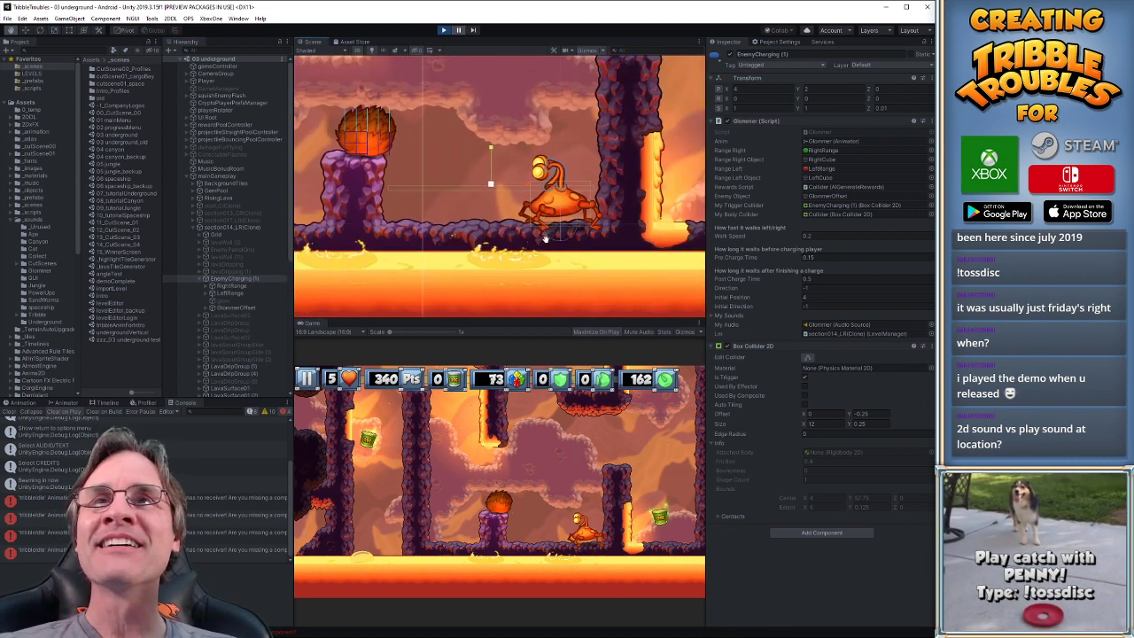
{"action": "scroll", "coordinate": [546, 238], "scroll_direction": "down", "scroll_amount": 4}
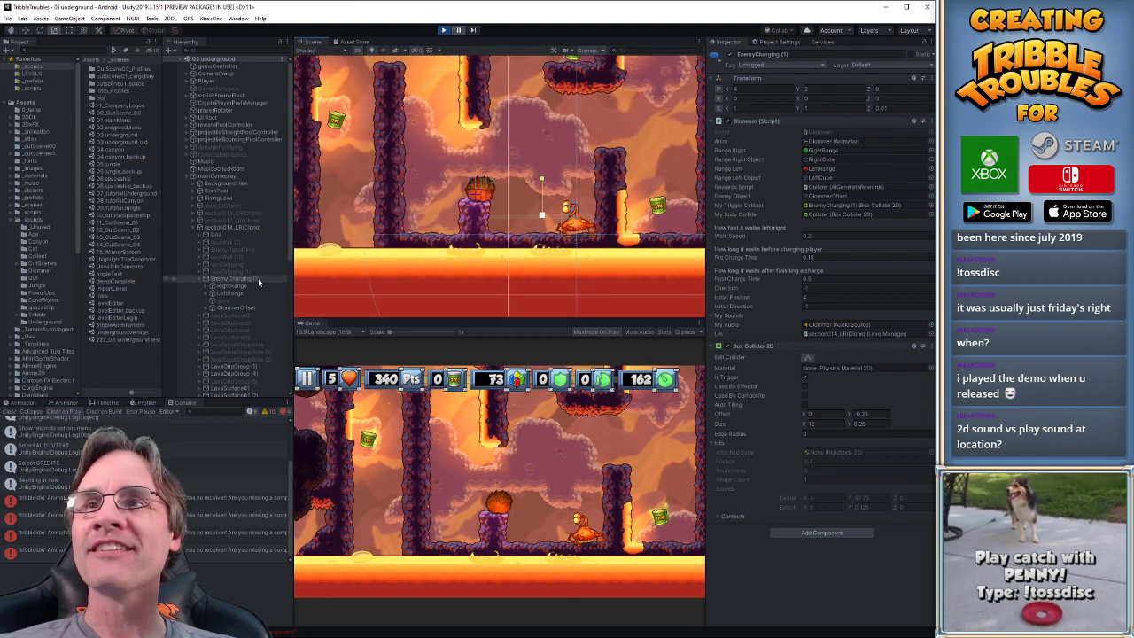
{"action": "scroll", "coordinate": [256, 280], "scroll_direction": "down", "scroll_amount": 3}
{"action": "scroll", "coordinate": [540, 205], "scroll_direction": "down", "scroll_amount": 1}
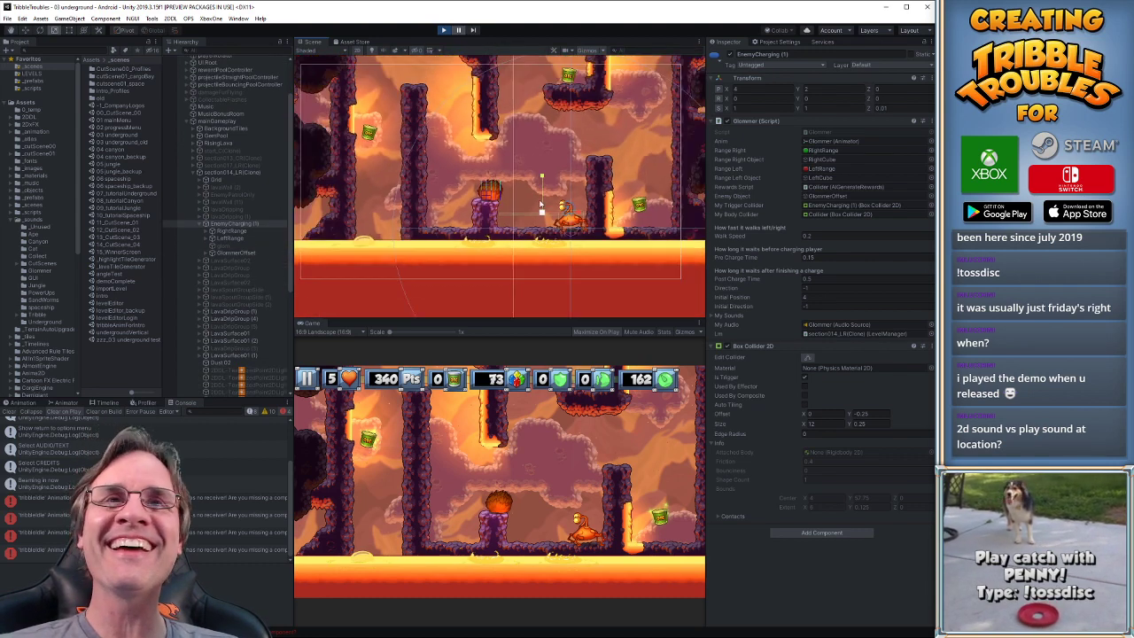
{"action": "scroll", "coordinate": [539, 208], "scroll_direction": "down", "scroll_amount": 1}
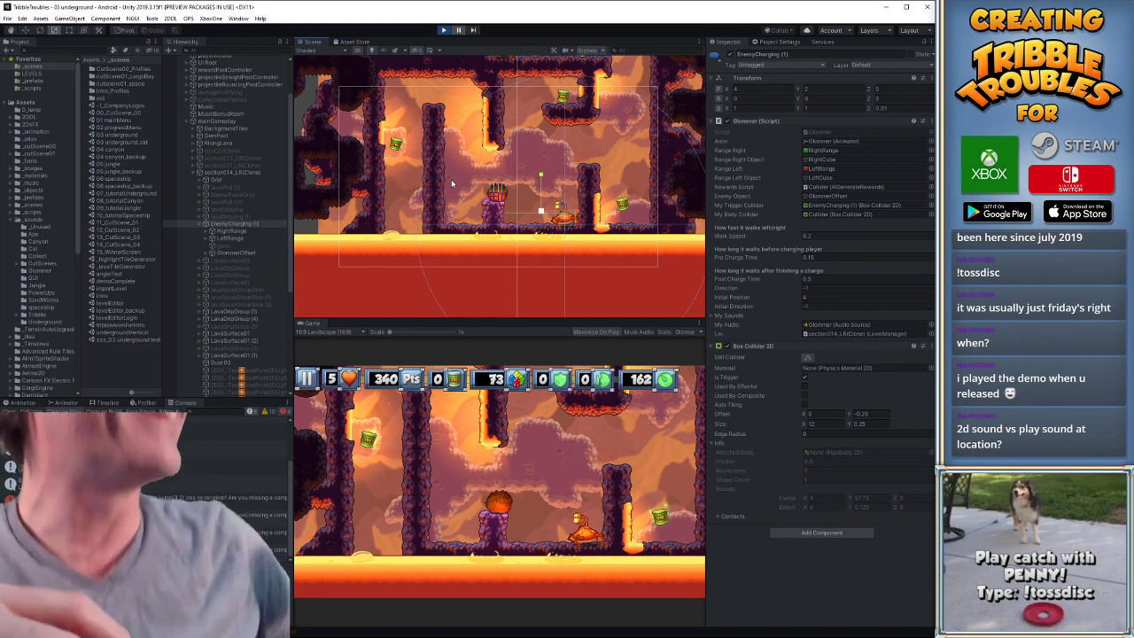
Resume the game up to the next charging enemy, pause beside it and inspect its EnemyCharging object.
{"action": "left_click", "coordinate": [460, 32]}
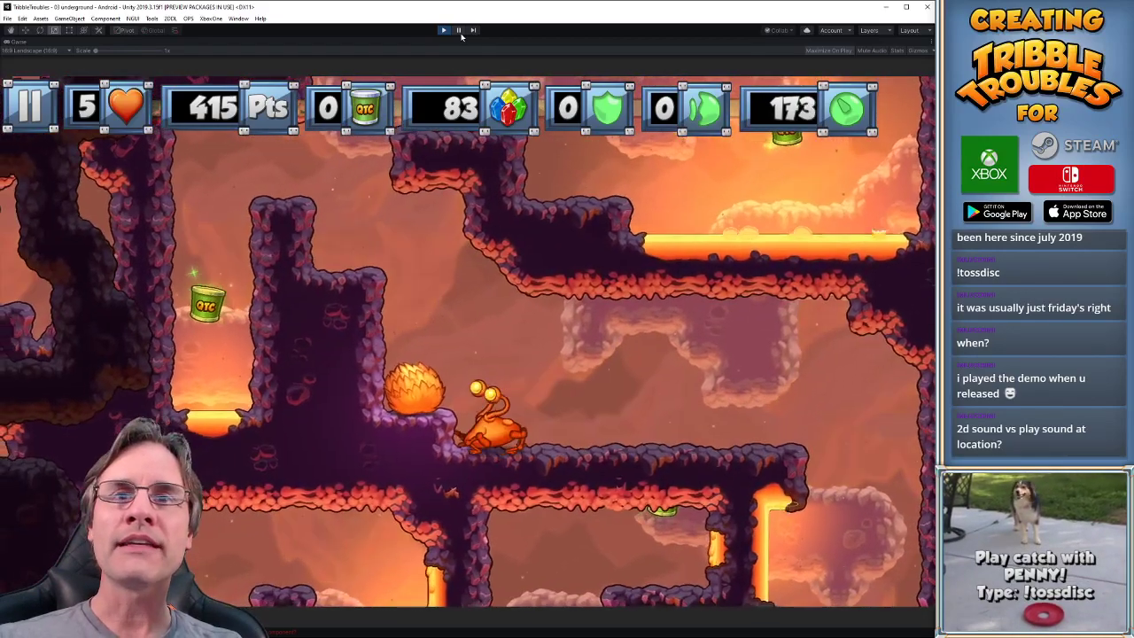
{"action": "left_click", "coordinate": [459, 30]}
{"action": "middle_click_drag", "start_coordinate": [431, 80], "coordinate": [427, 242]}
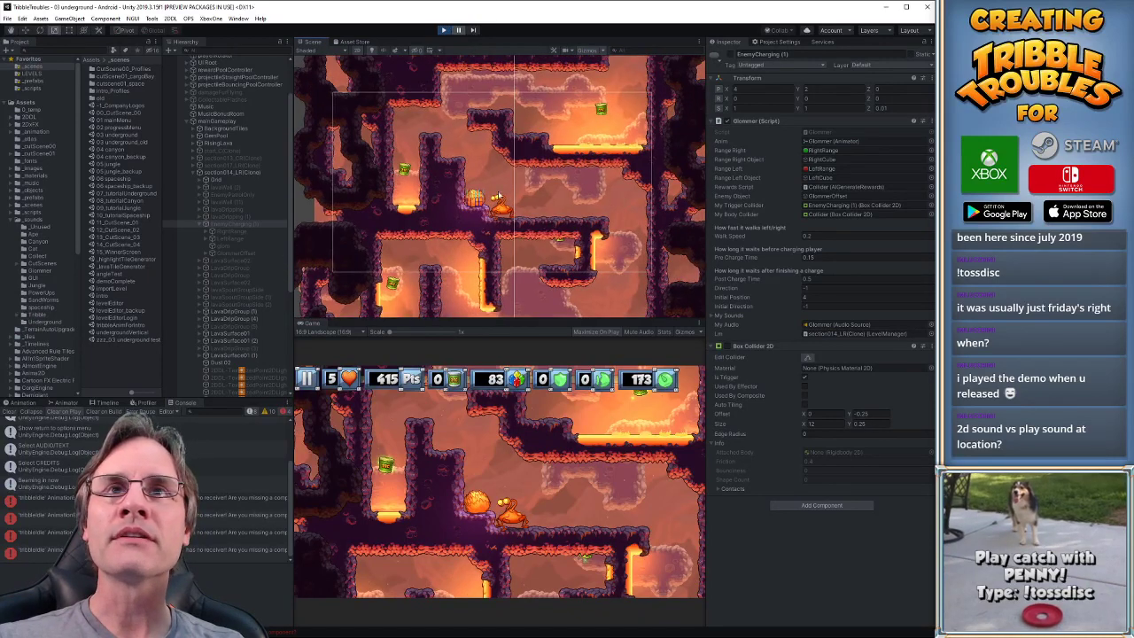
{"action": "left_click", "coordinate": [500, 204]}
{"action": "scroll", "coordinate": [230, 266], "scroll_direction": "down", "scroll_amount": 2}
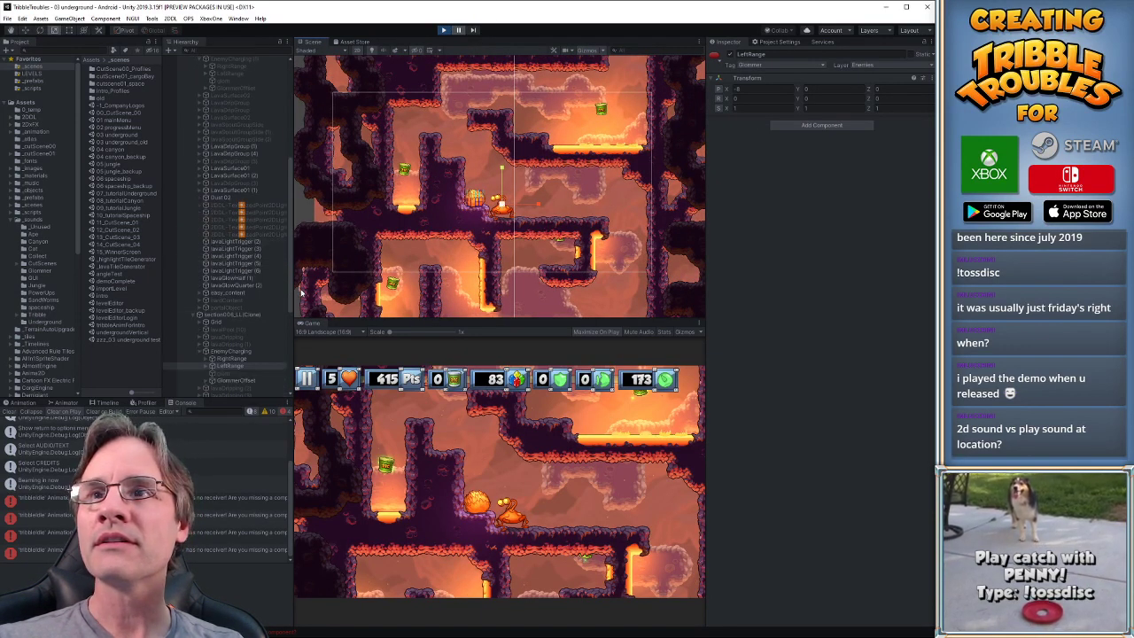
{"action": "left_click", "coordinate": [253, 352]}
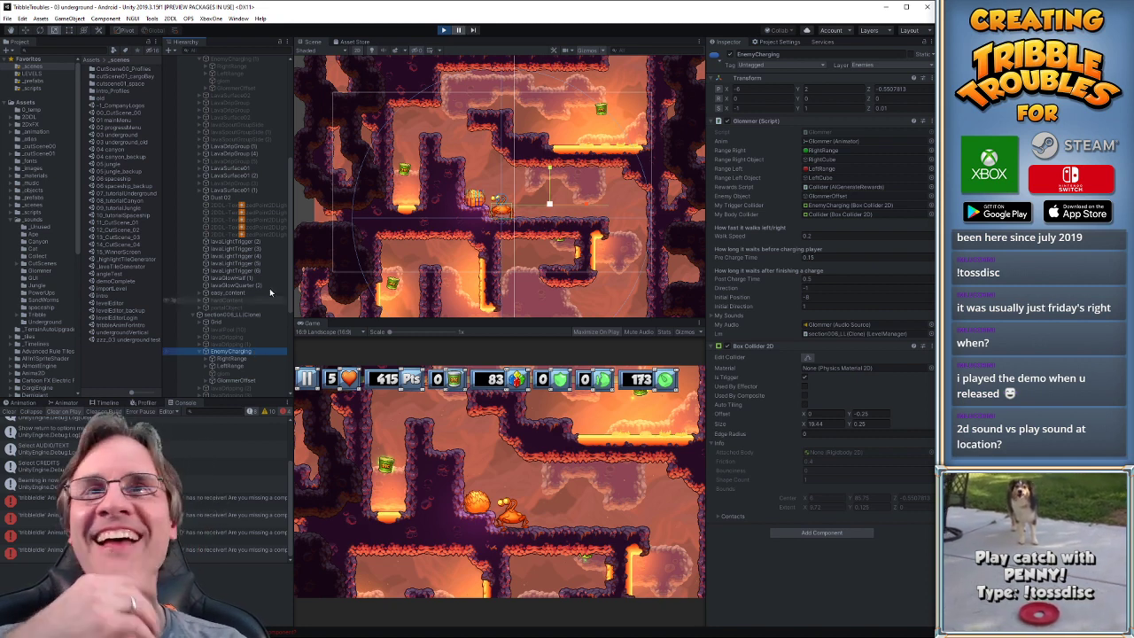
Select the Player object and examine its Audio Source component, including the 3D Sound Settings and rolloff curve.
{"action": "left_click", "coordinate": [475, 197]}
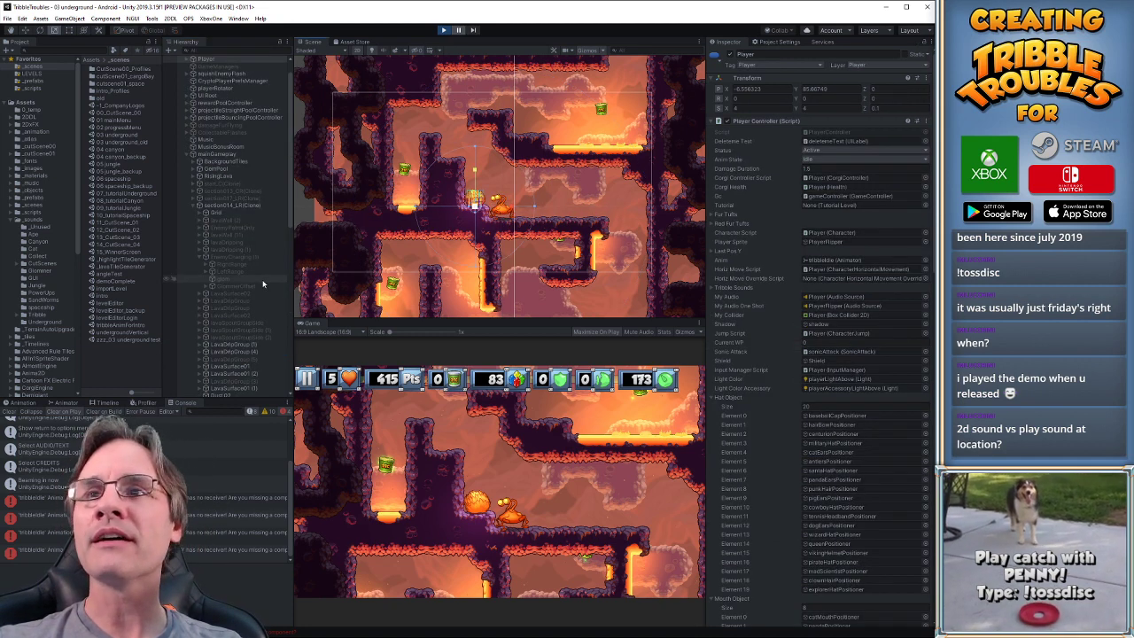
{"action": "scroll", "coordinate": [249, 211], "scroll_direction": "up", "scroll_amount": 1}
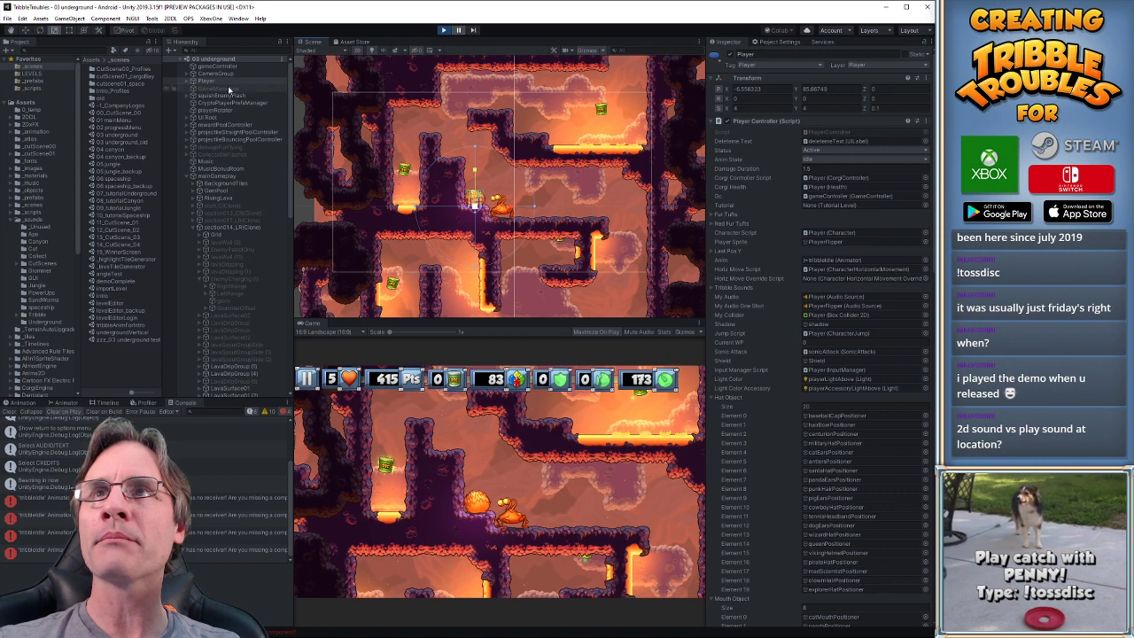
{"action": "scroll", "coordinate": [799, 354], "scroll_direction": "down", "scroll_amount": 10}
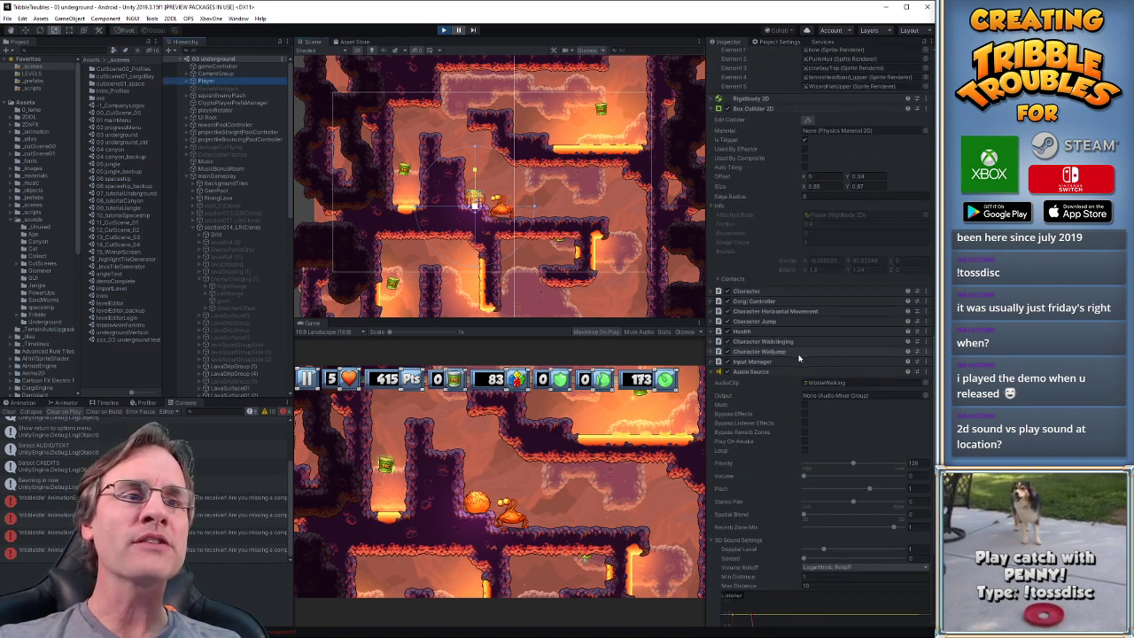
{"action": "scroll", "coordinate": [798, 359], "scroll_direction": "down", "scroll_amount": 4}
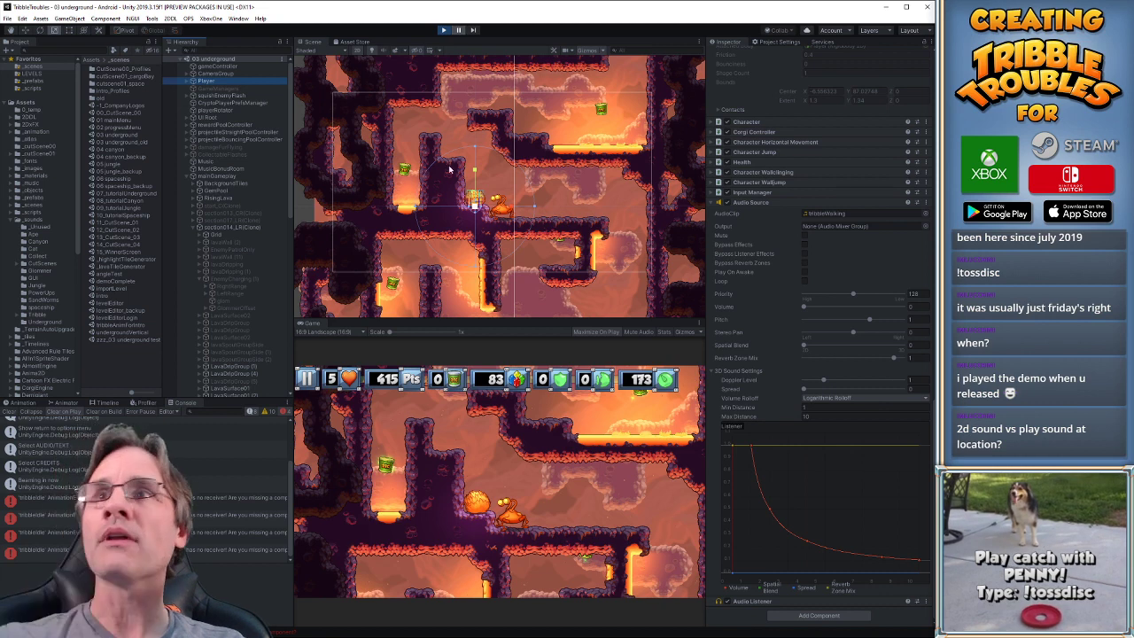
Stop the running game and open the section001_CL and section002_CR prefabs from the Underground levels folder.
{"action": "left_click", "coordinate": [444, 30]}
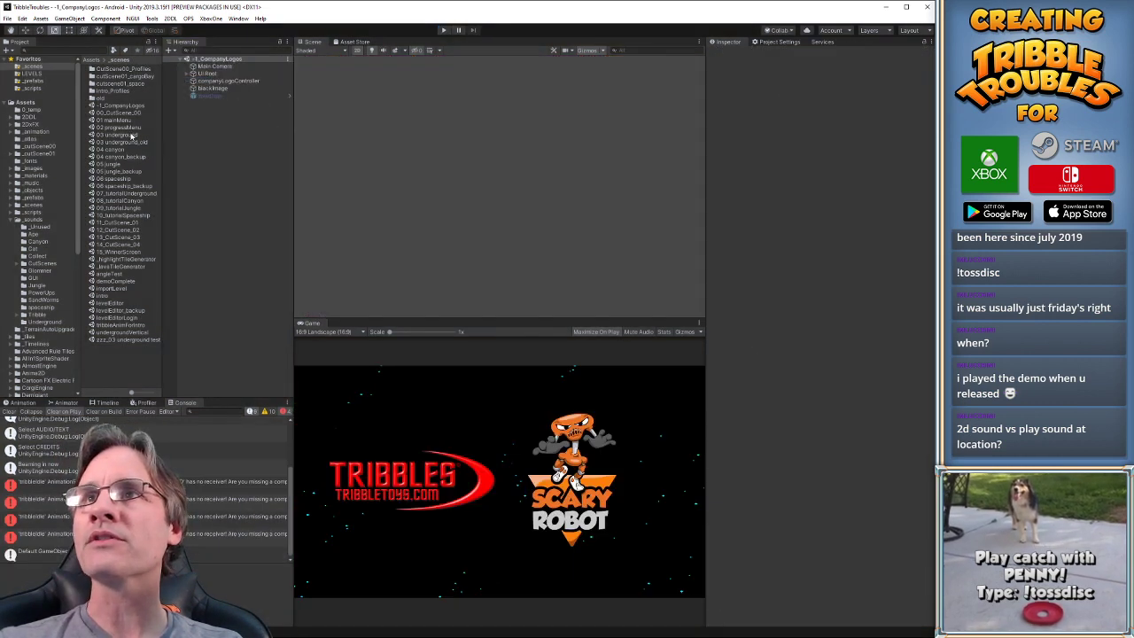
{"action": "left_click", "coordinate": [36, 74]}
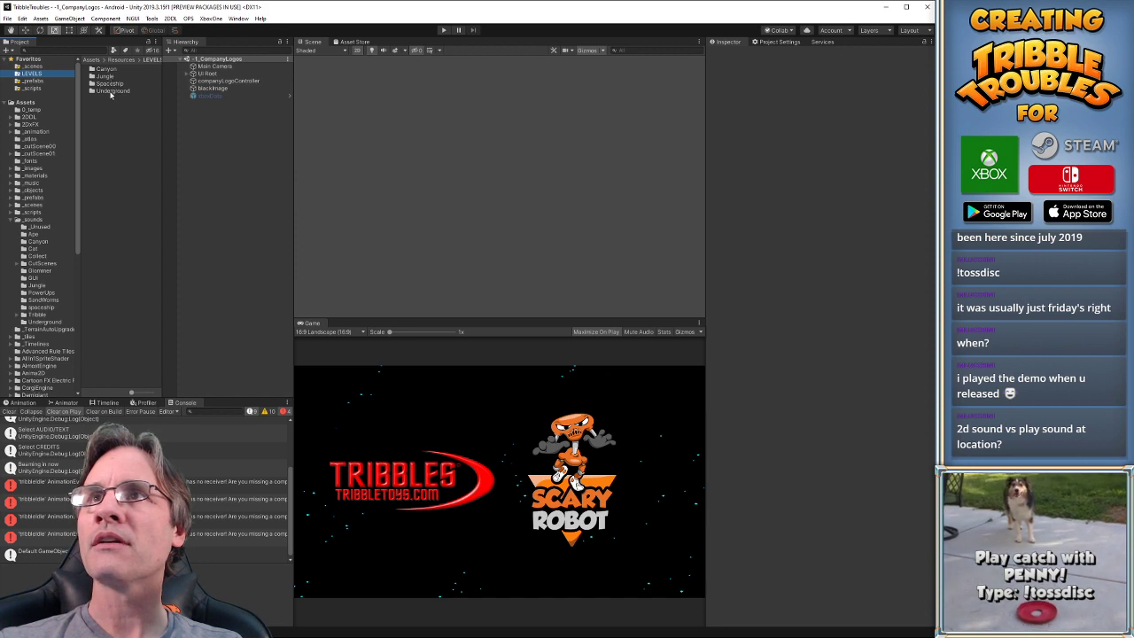
{"action": "double_click", "coordinate": [111, 91]}
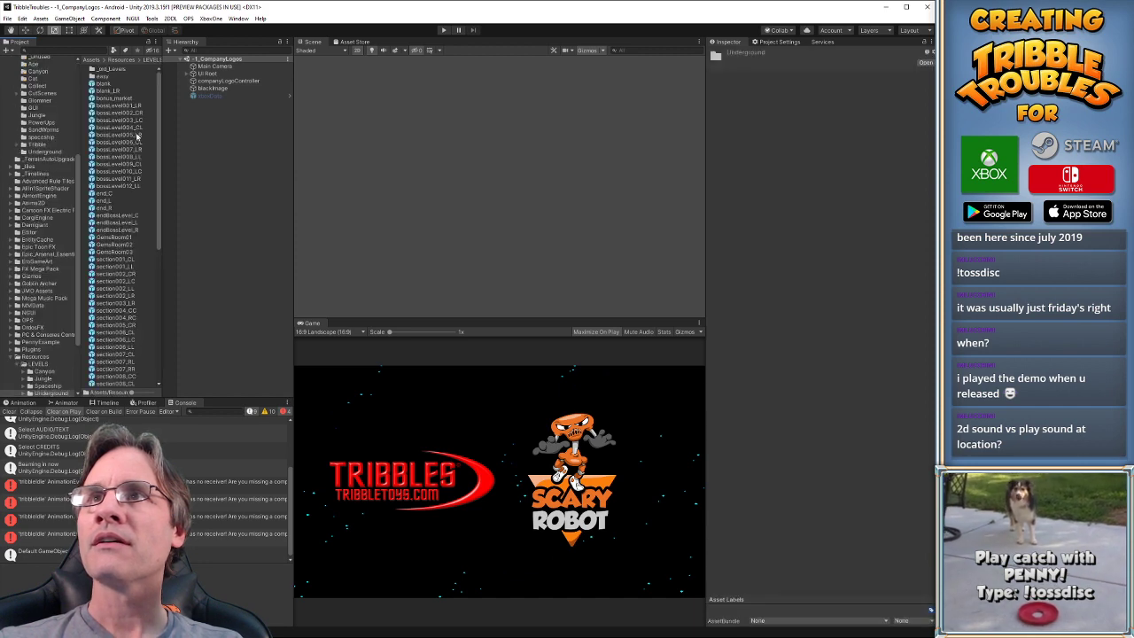
{"action": "double_click", "coordinate": [127, 259]}
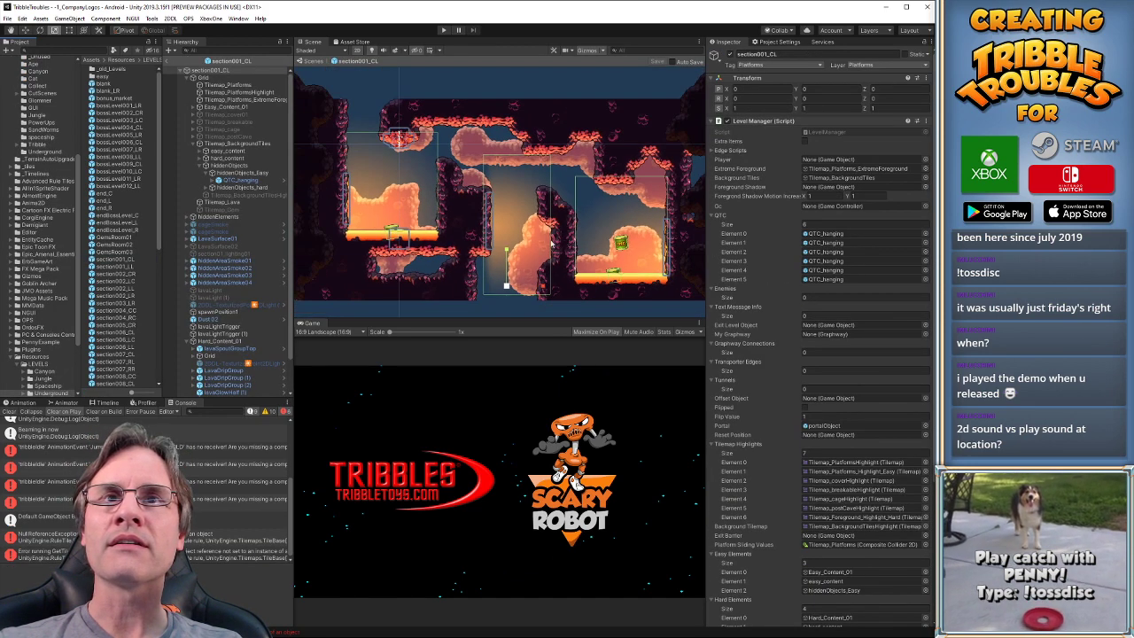
{"action": "double_click", "coordinate": [119, 270]}
{"action": "double_click", "coordinate": [119, 274]}
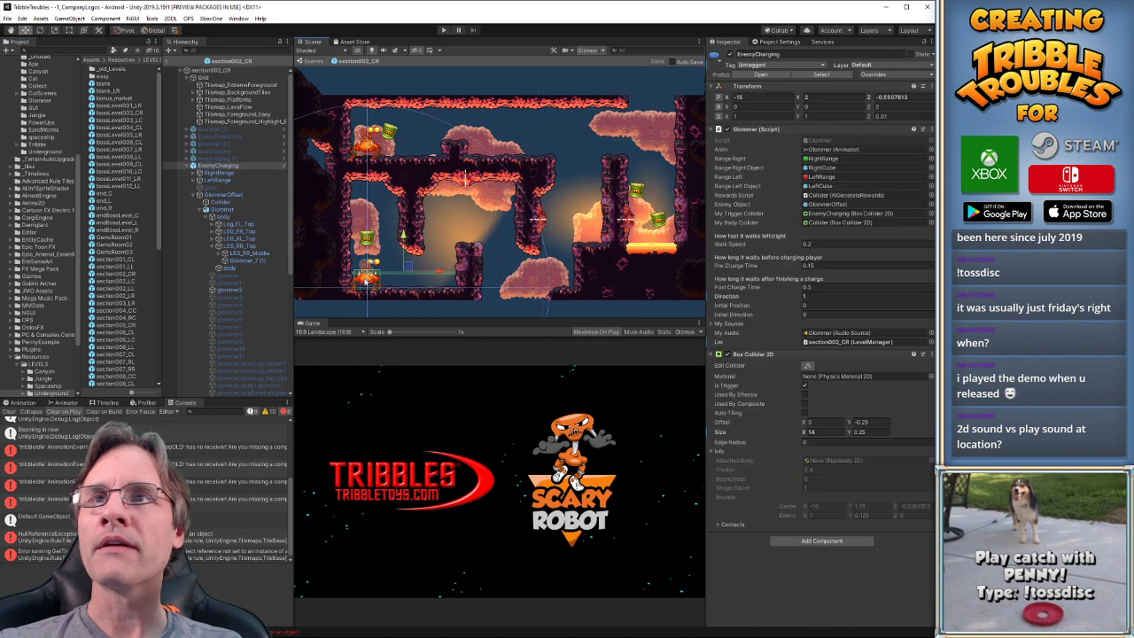
Inspect the EnemyCharging object and its GlommerOffset, Collider and Glommer children, examining the Glommer's Audio Source and 3D Sound Settings.
{"action": "left_click", "coordinate": [235, 166]}
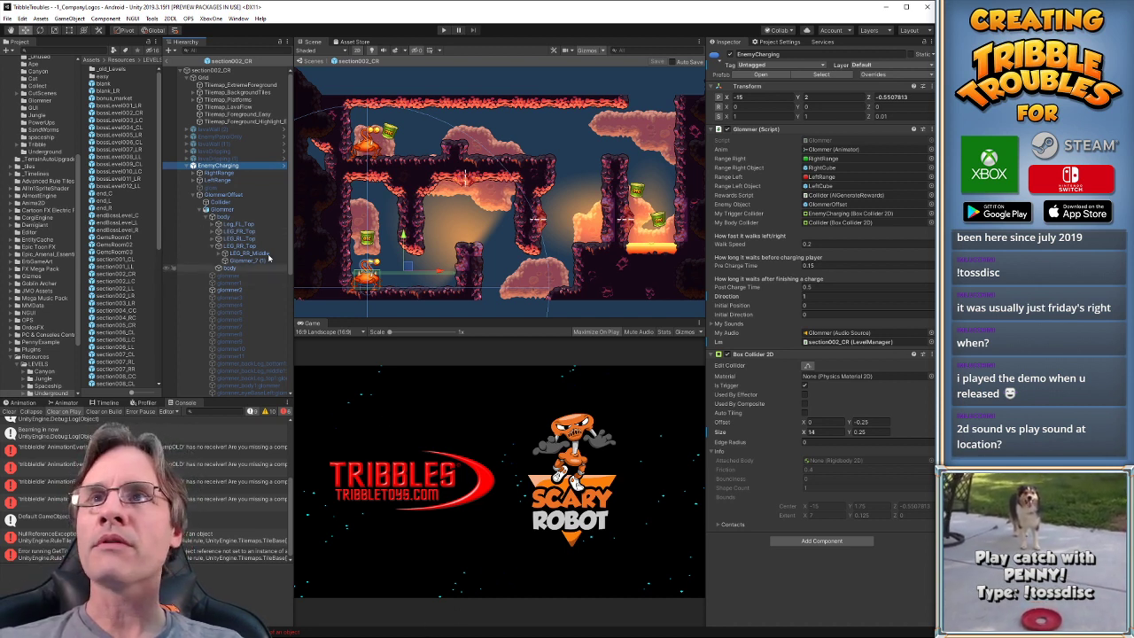
{"action": "left_click", "coordinate": [266, 194]}
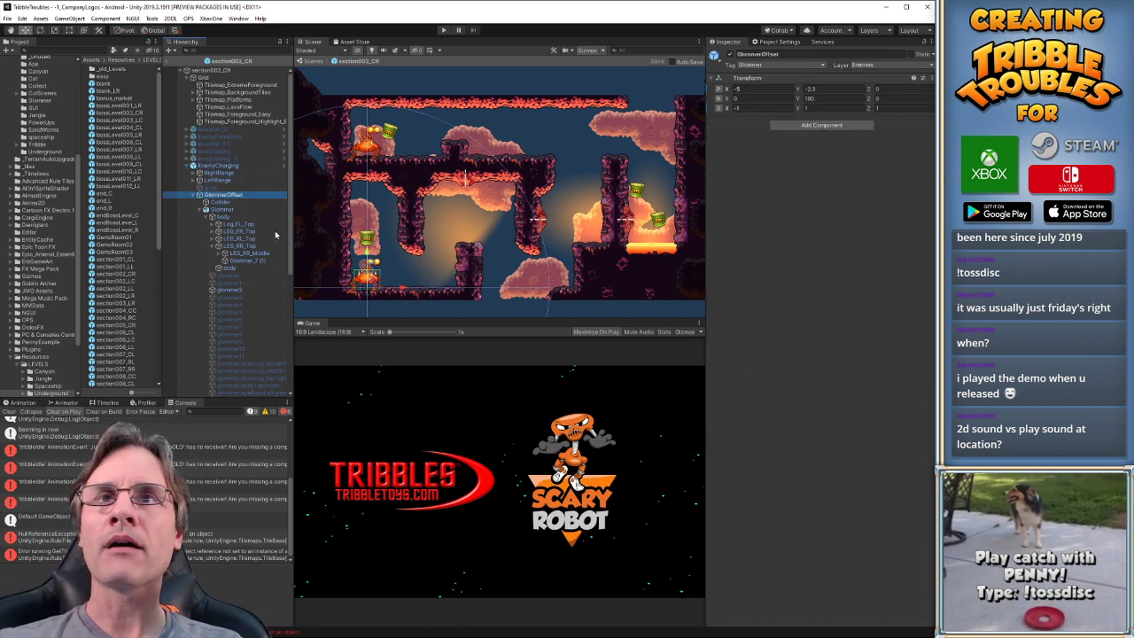
{"action": "left_click", "coordinate": [232, 203]}
{"action": "left_click", "coordinate": [234, 210]}
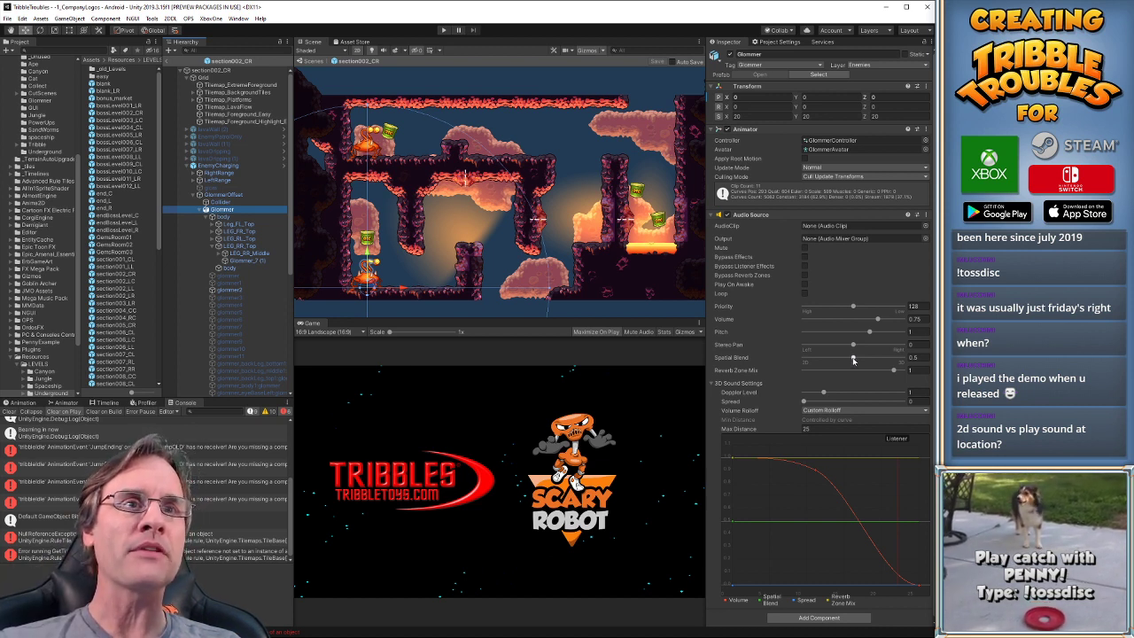
Try the Glommer Audio Source's Spatial Blend at 1 twice, undoing the change each time.
{"action": "left_click_drag", "start_coordinate": [853, 360], "coordinate": [903, 358]}
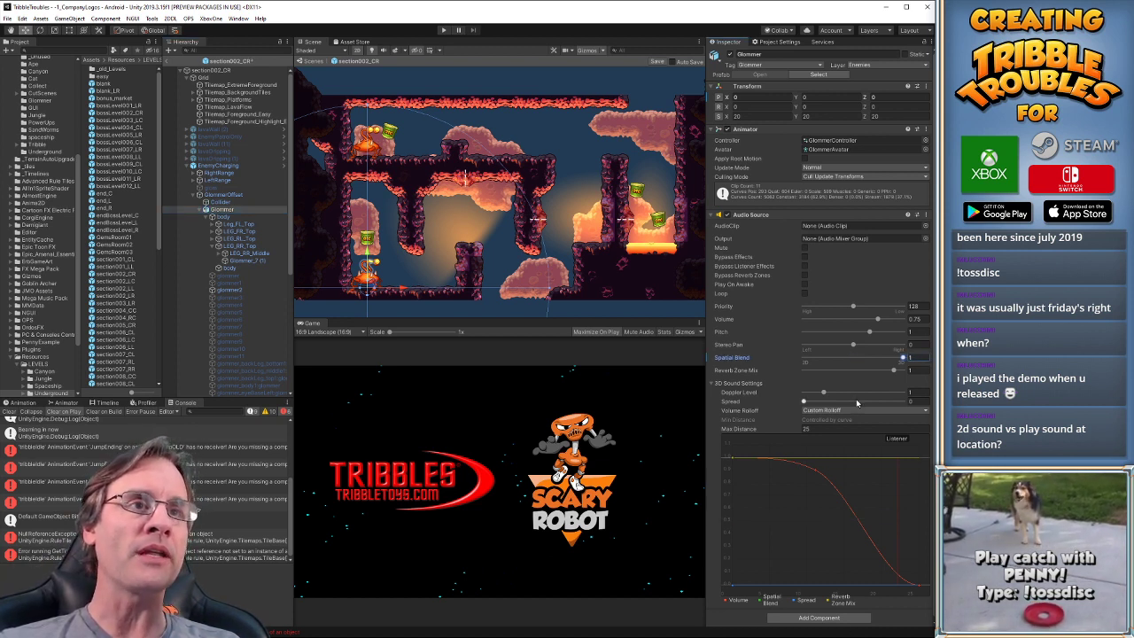
{"action": "key", "text": "ctrl+z"}
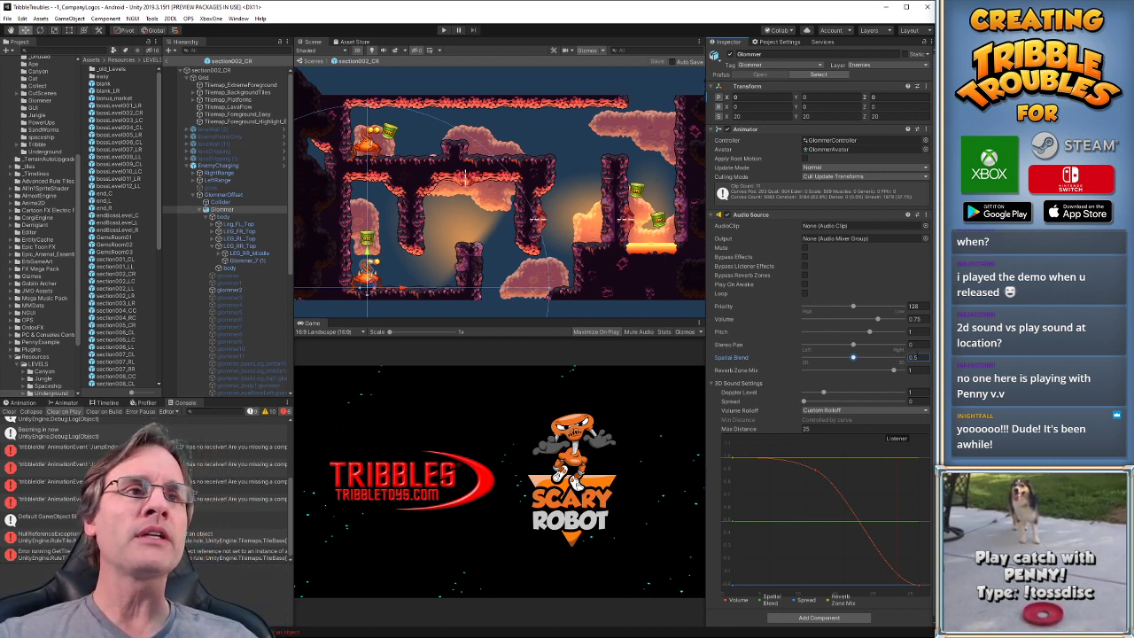
{"action": "left_click_drag", "start_coordinate": [850, 358], "coordinate": [925, 358]}
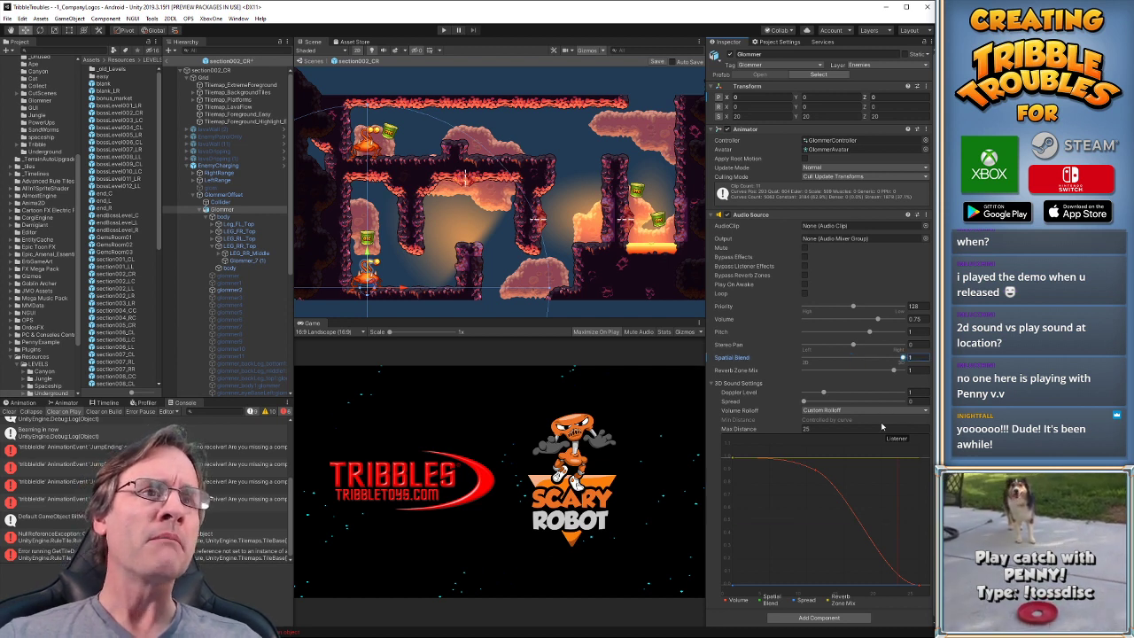
{"action": "key", "text": "ctrl+z"}
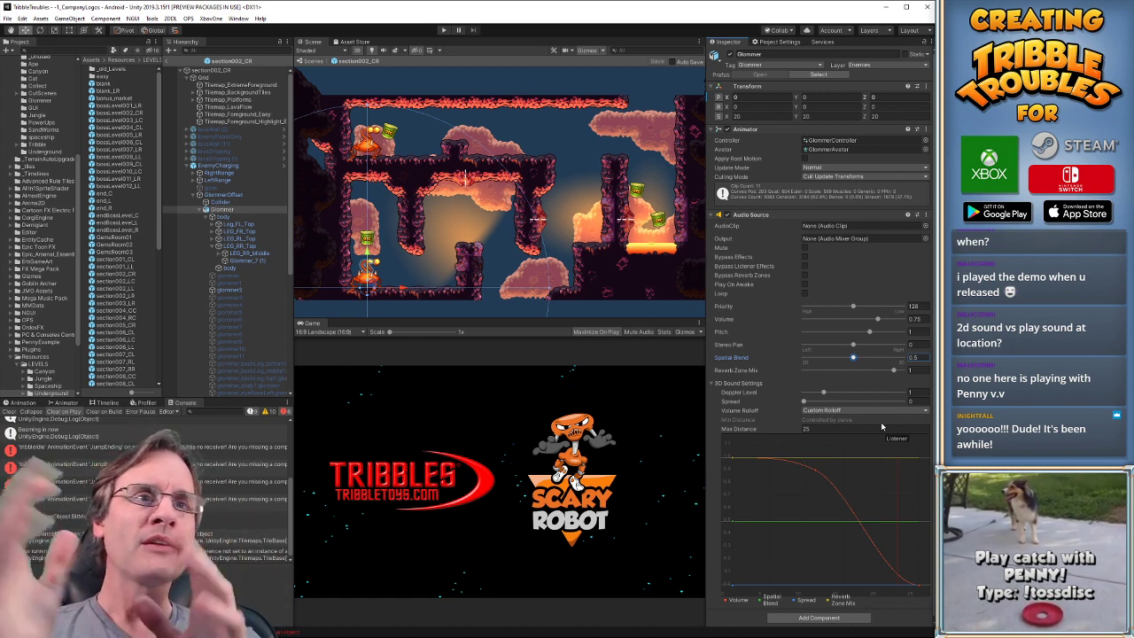
{"action": "left_click", "coordinate": [534, 135]}
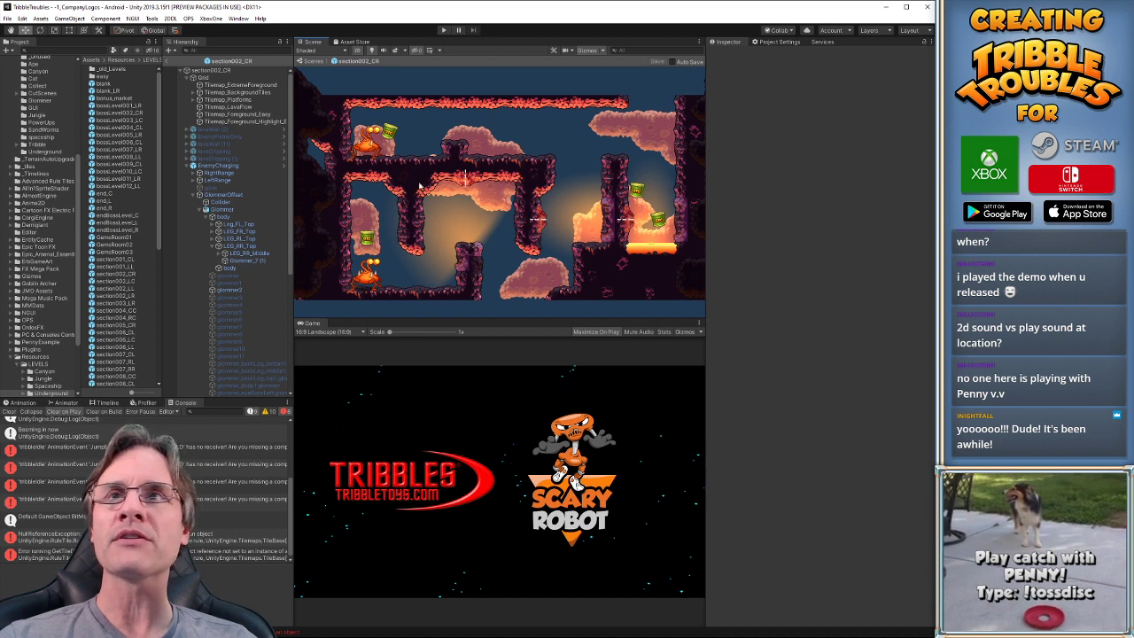
{"action": "scroll", "coordinate": [50, 120], "scroll_direction": "up", "scroll_amount": 5}
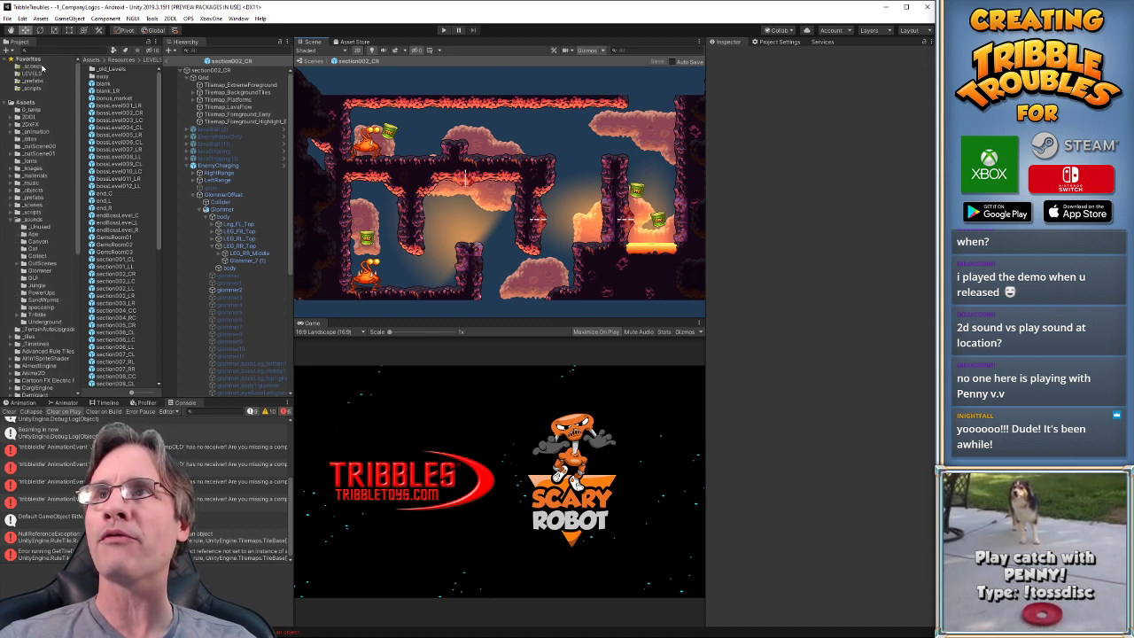
{"action": "left_click", "coordinate": [39, 75]}
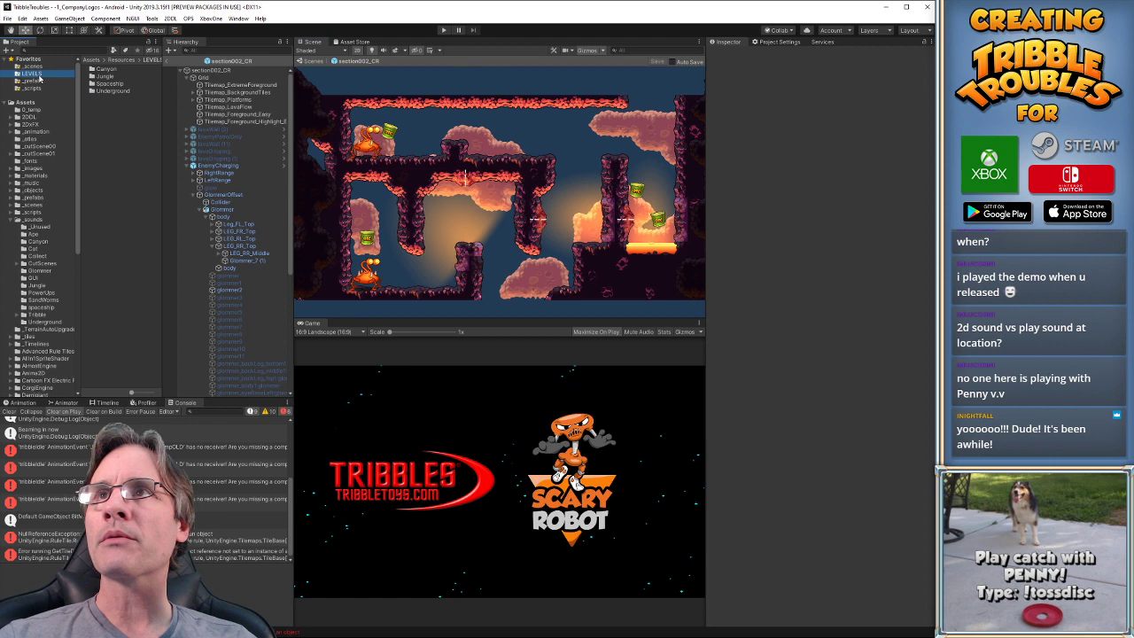
{"action": "double_click", "coordinate": [123, 90]}
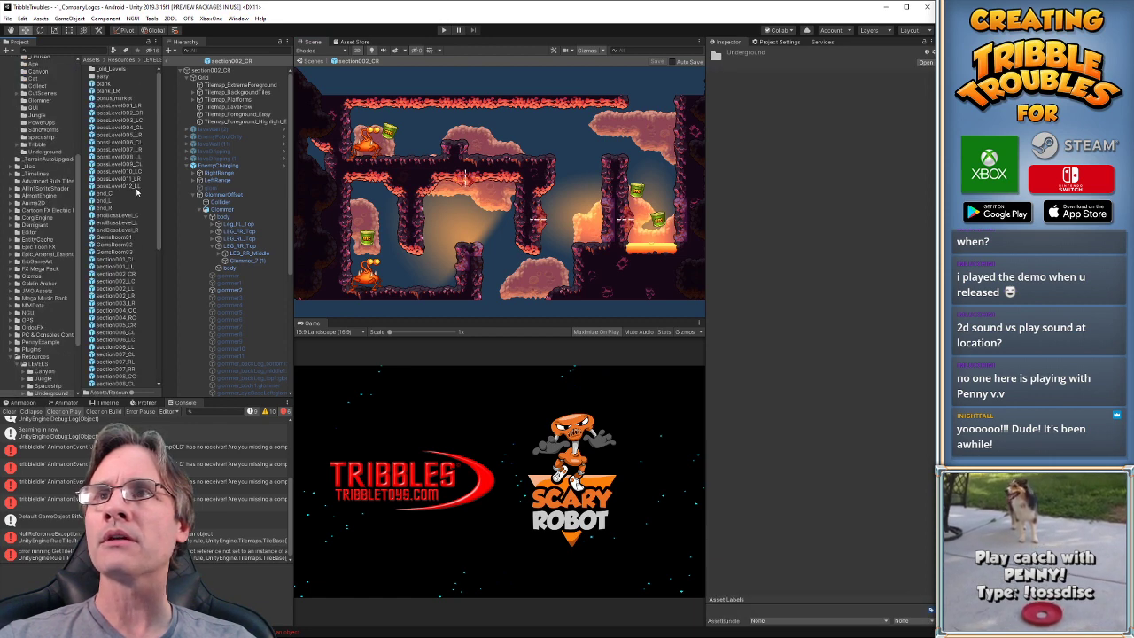
{"action": "scroll", "coordinate": [37, 59], "scroll_direction": "up", "scroll_amount": 5}
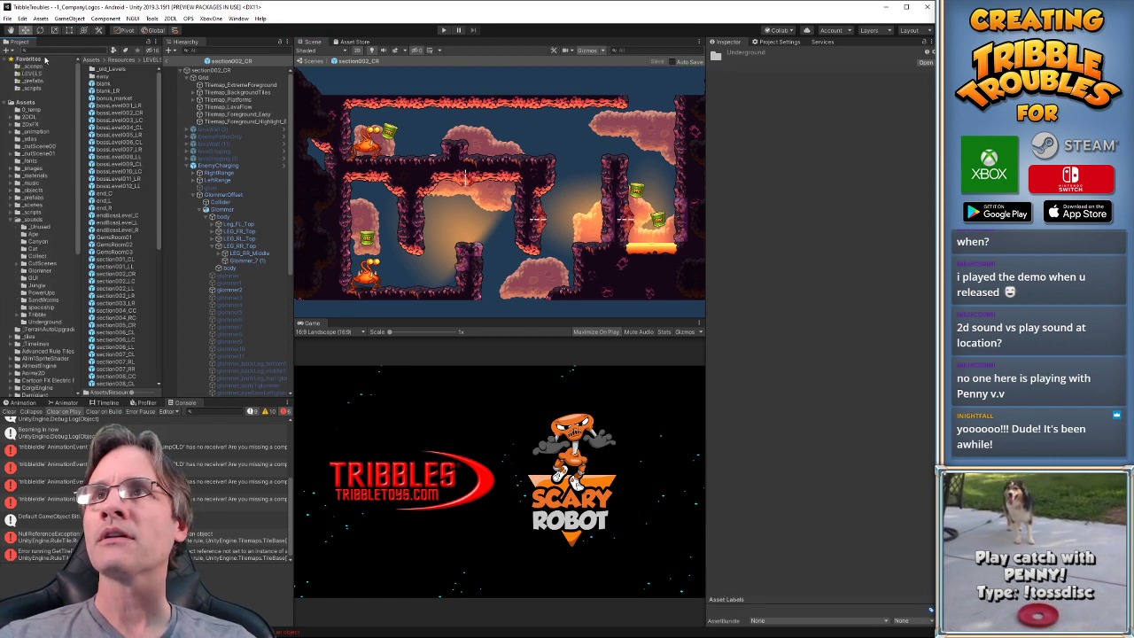
Open the 03 underground scene from the _scenes folder and run the game.
{"action": "left_click", "coordinate": [44, 67]}
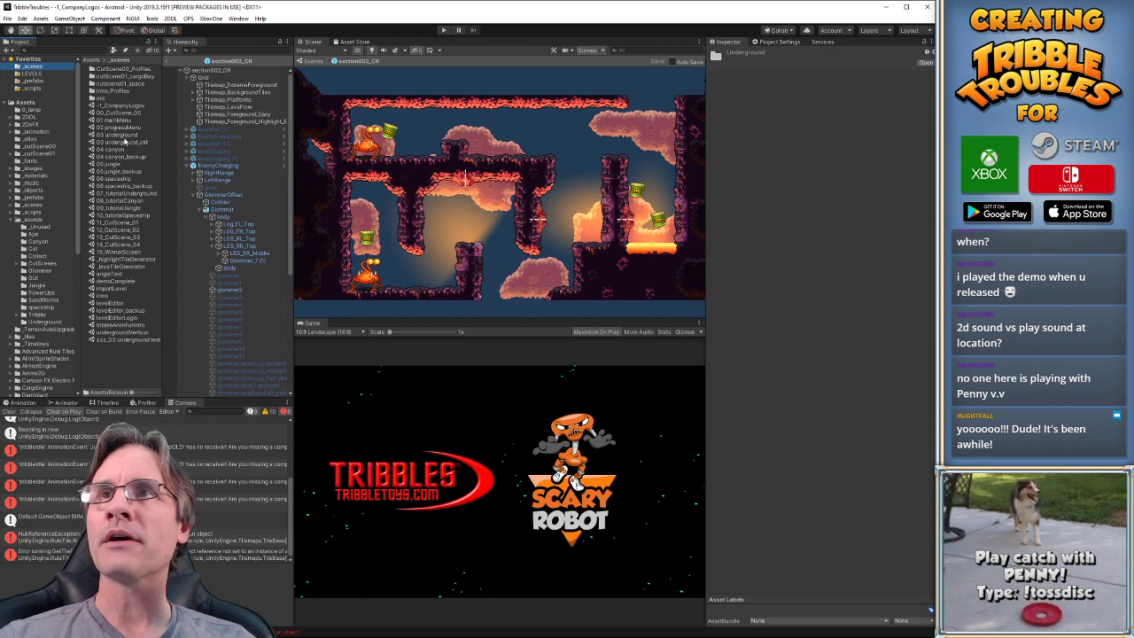
{"action": "double_click", "coordinate": [124, 136]}
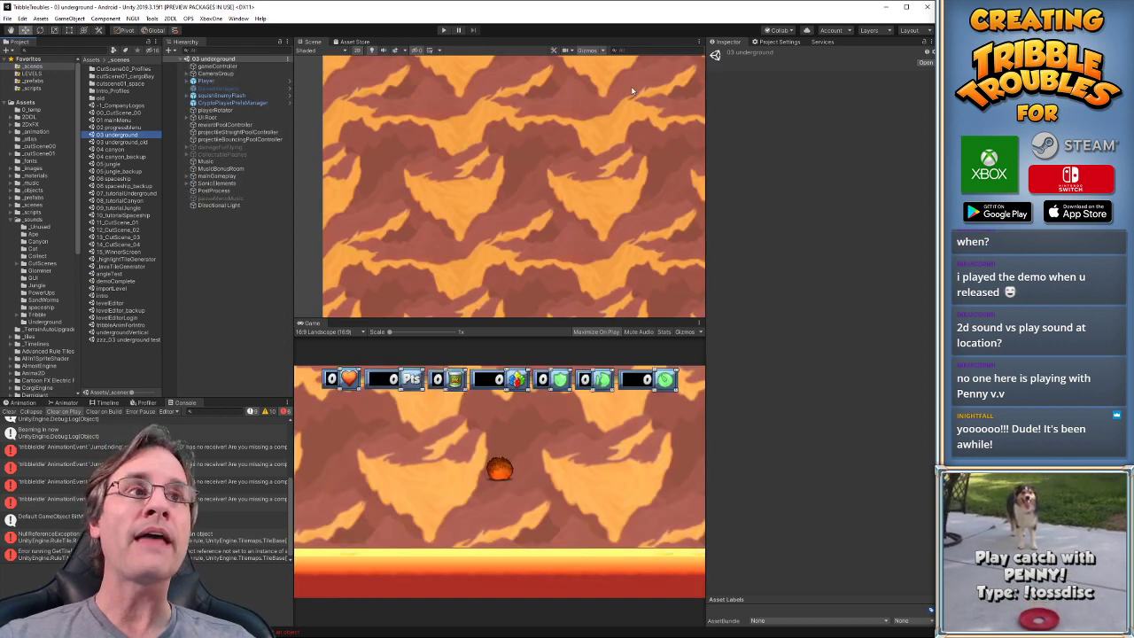
{"action": "left_click", "coordinate": [445, 30]}
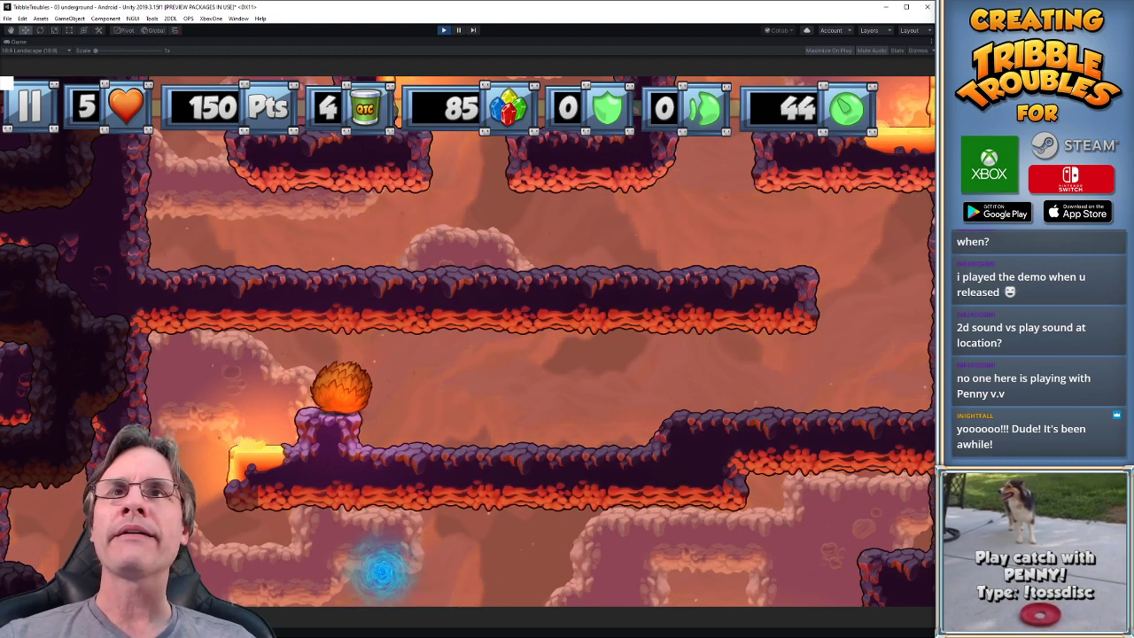
Open and close the in-game Game Paused menu several times to demonstrate pausing and resuming.
{"action": "key", "text": "Escape"}
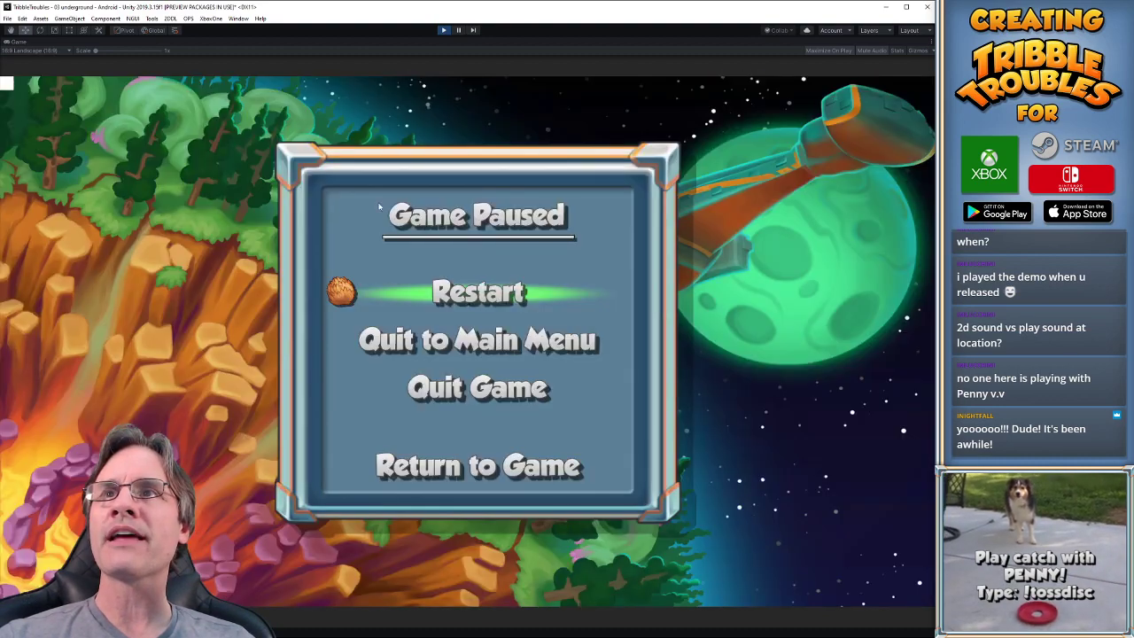
{"action": "key", "text": "Escape"}
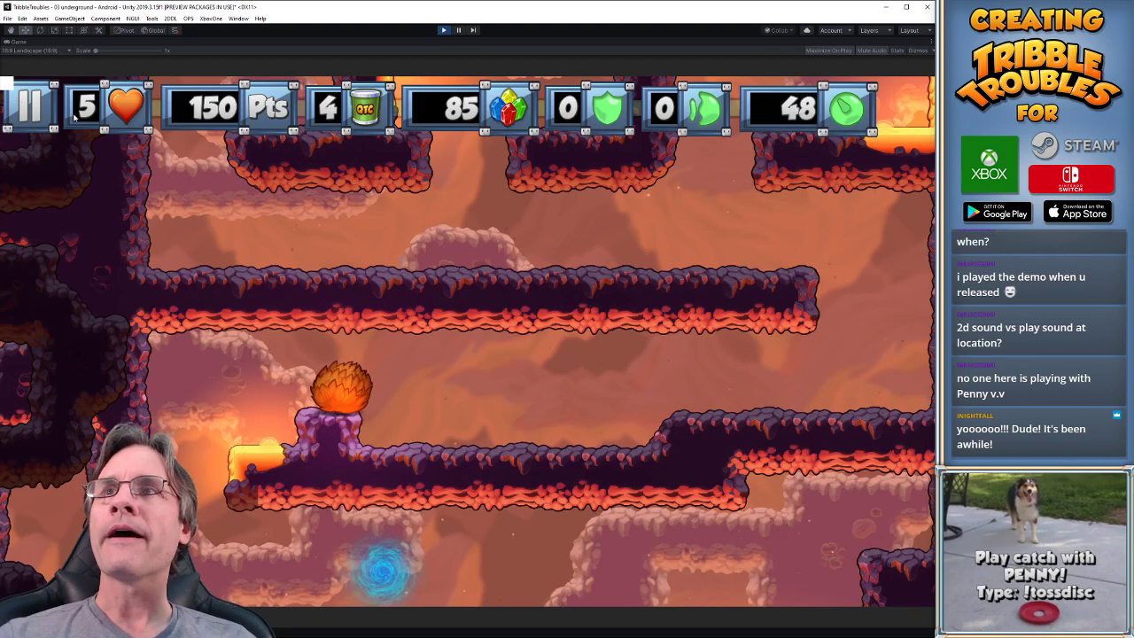
{"action": "left_click", "coordinate": [13, 99]}
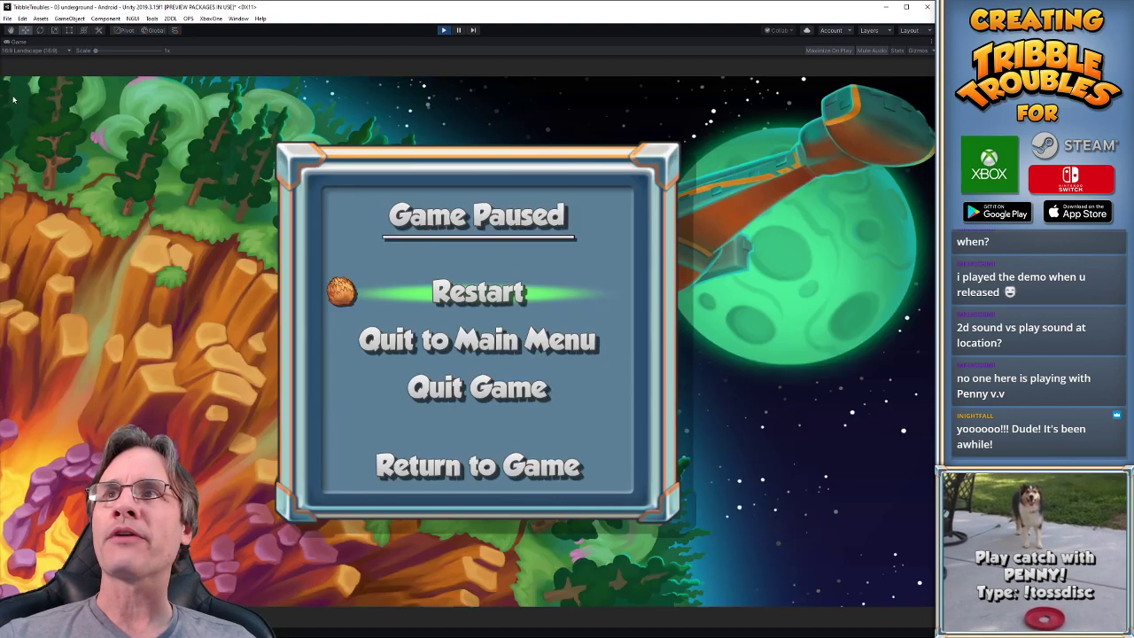
{"action": "key", "text": "Escape"}
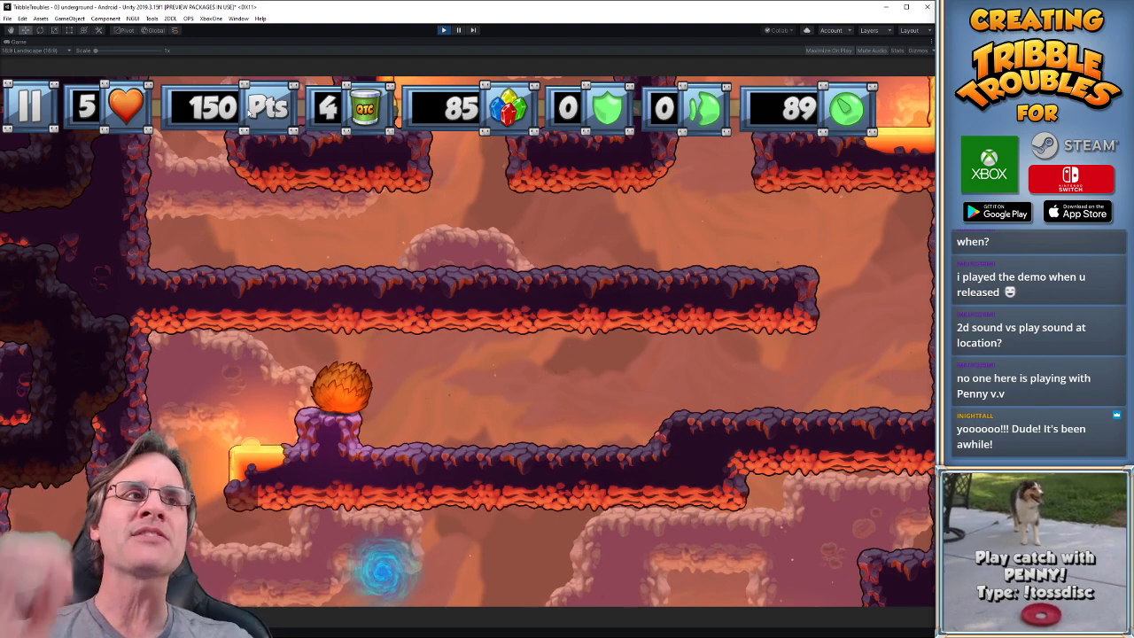
{"action": "left_click", "coordinate": [37, 112]}
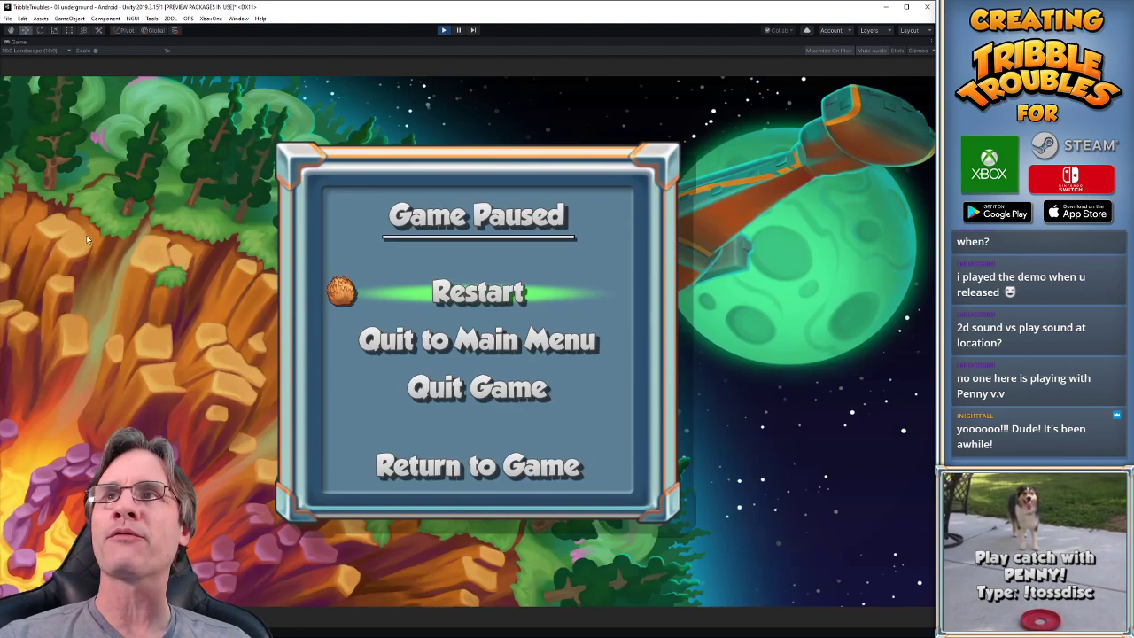
{"action": "key", "text": "Escape"}
{"action": "key", "text": "Escape"}
{"action": "key", "text": "Escape"}
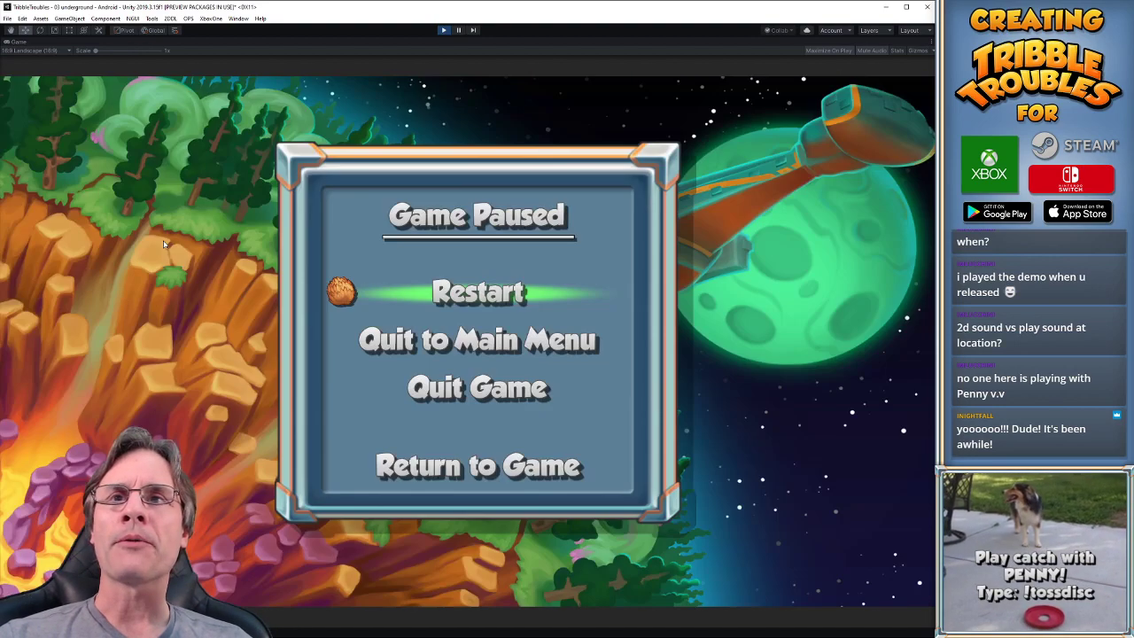
Play on through the Underground level, moving and jumping the tribble past the ledges to collect QTC cans.
{"action": "key", "text": "Right"}
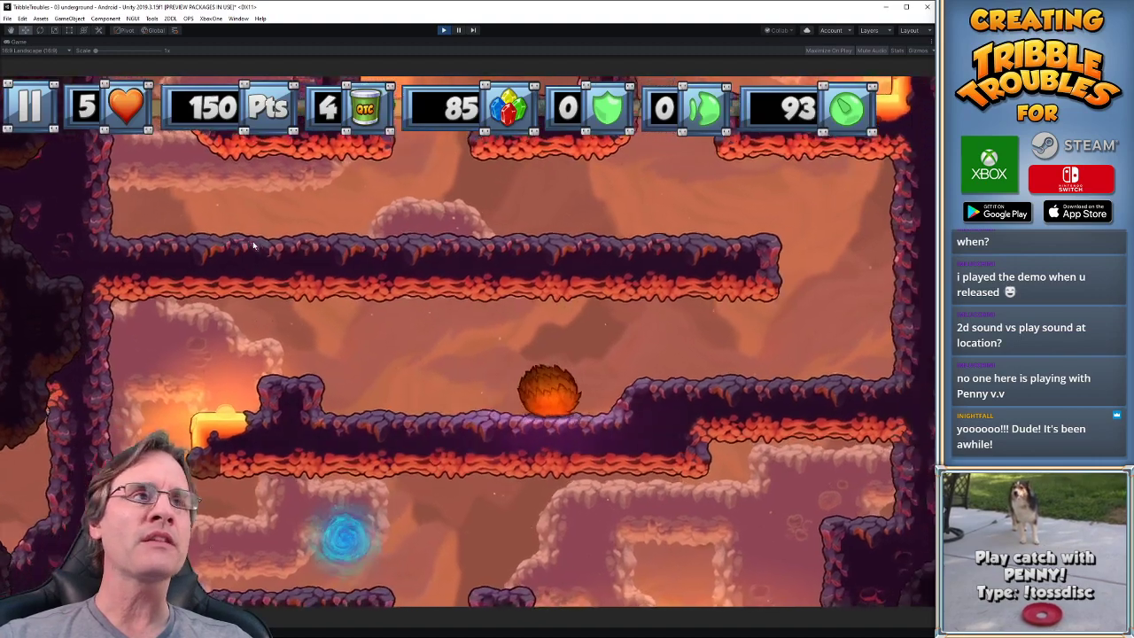
{"action": "key", "text": "Left"}
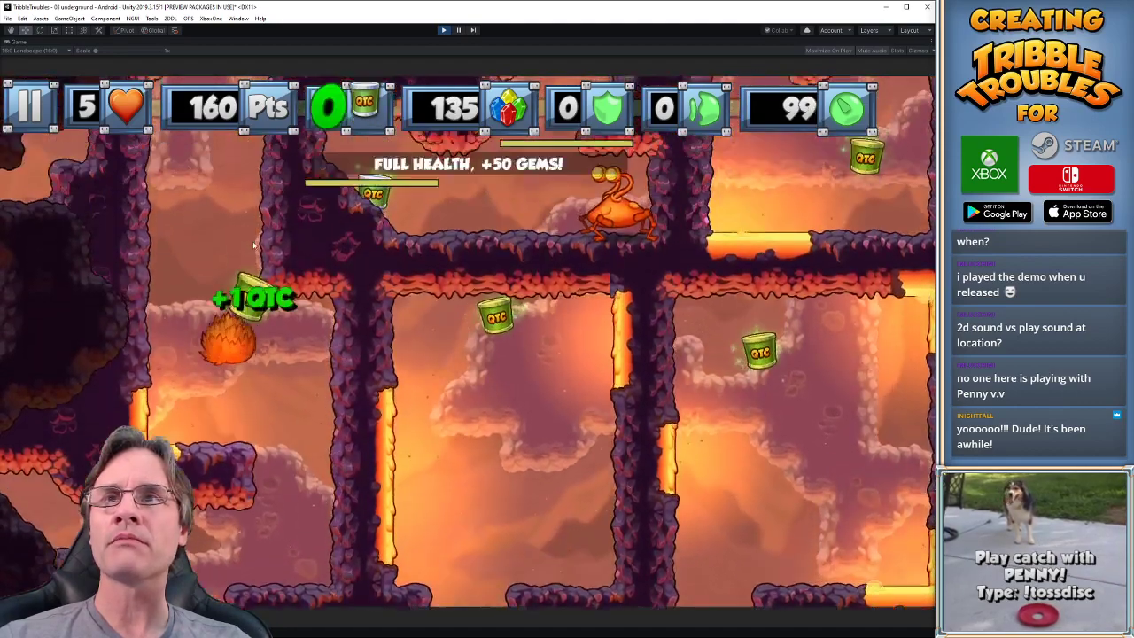
{"action": "key", "text": "space"}
{"action": "key", "text": "Right"}
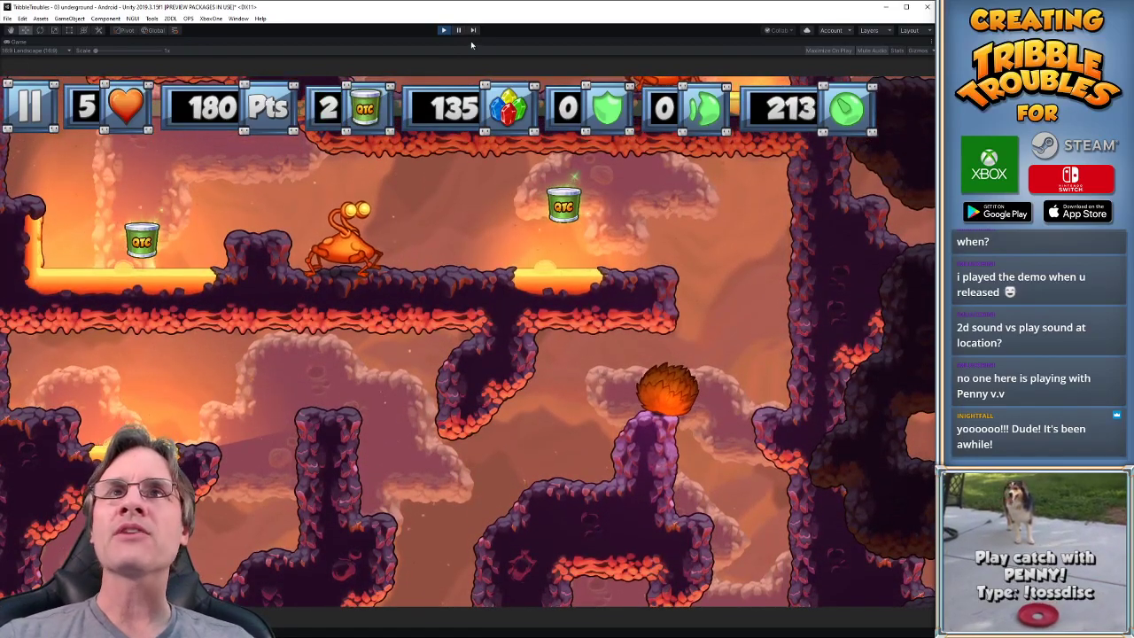
Stop the running game and open the 04 canyon scene.
{"action": "key", "text": "ctrl+p"}
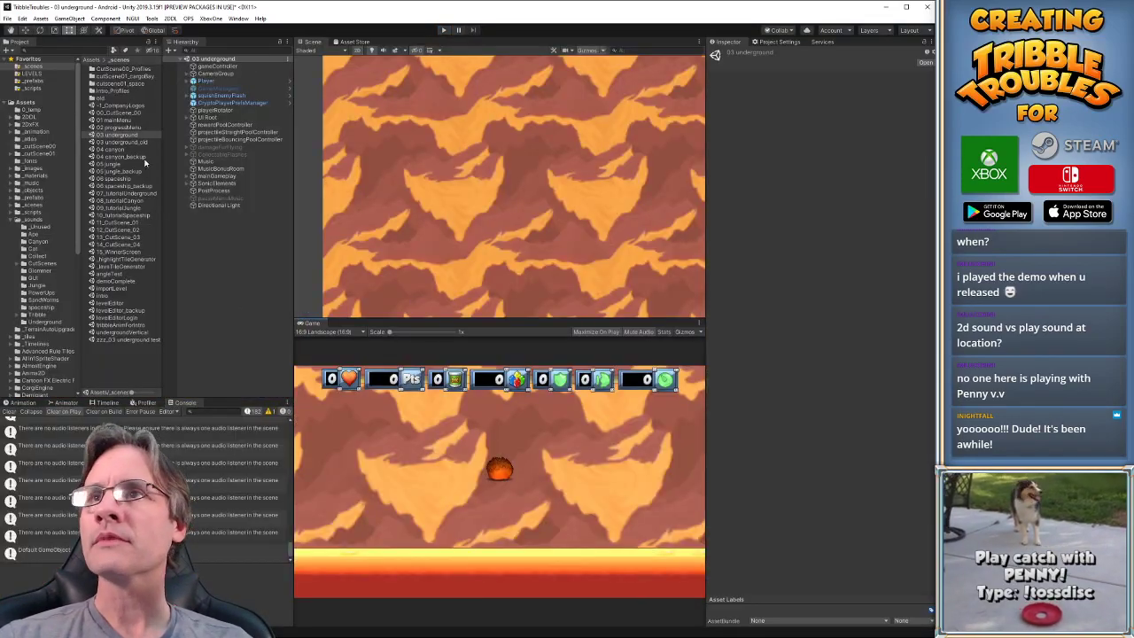
{"action": "double_click", "coordinate": [125, 150]}
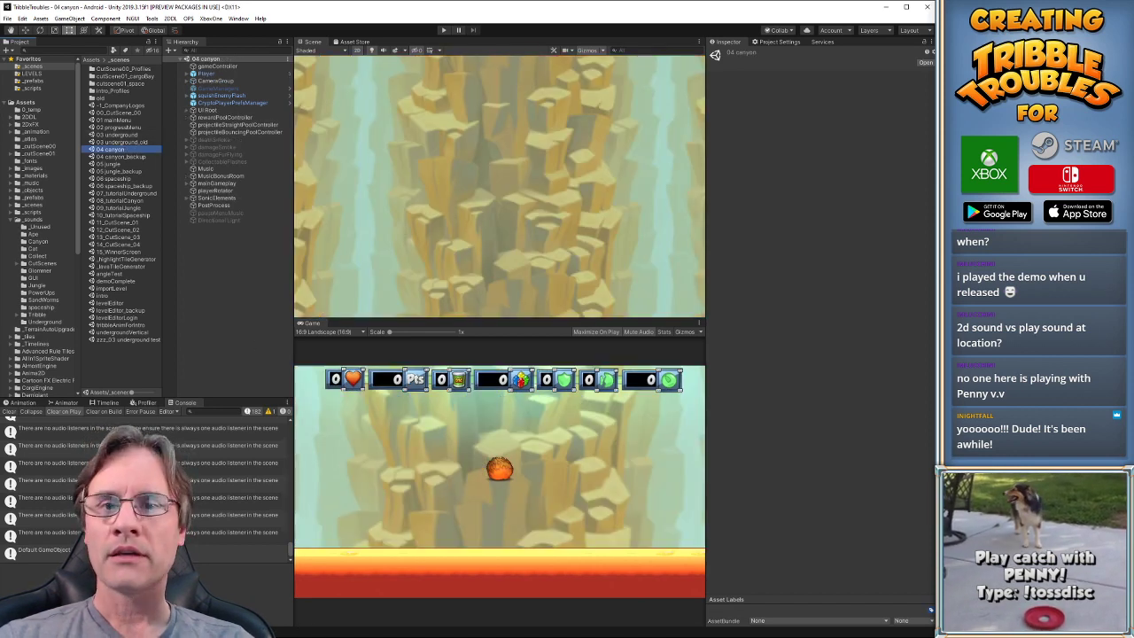
Switch to Visual Studio, show ComputerSwitch.cs and close the SpaceCat.cs and ReplaceWithPrefab.cs files.
{"action": "left_click", "coordinate": [412, 603]}
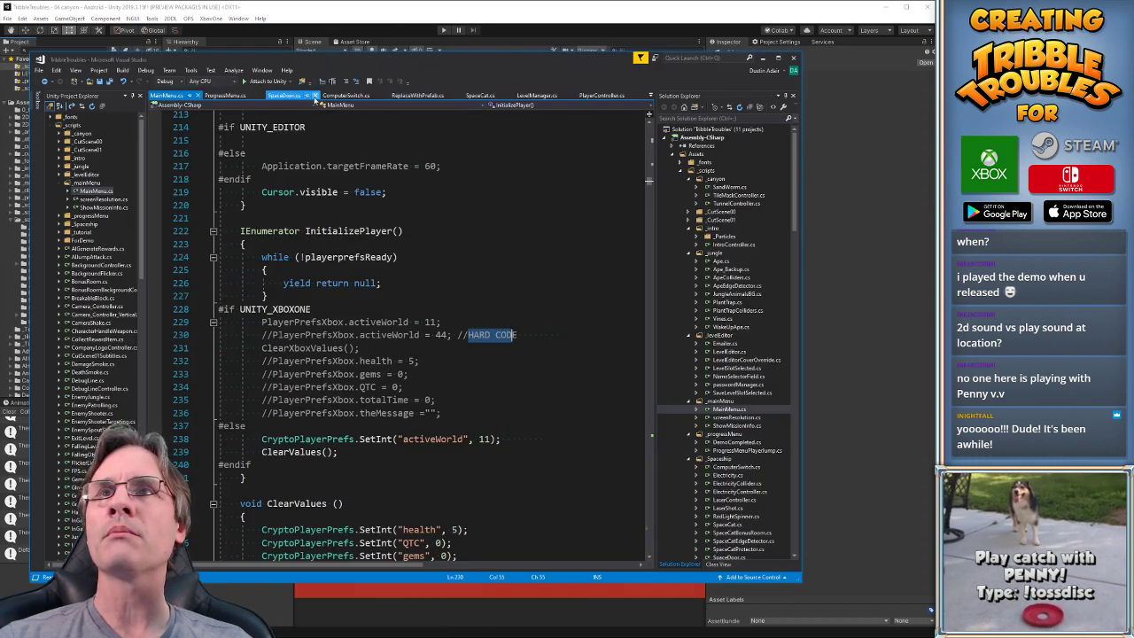
{"action": "left_click", "coordinate": [343, 103]}
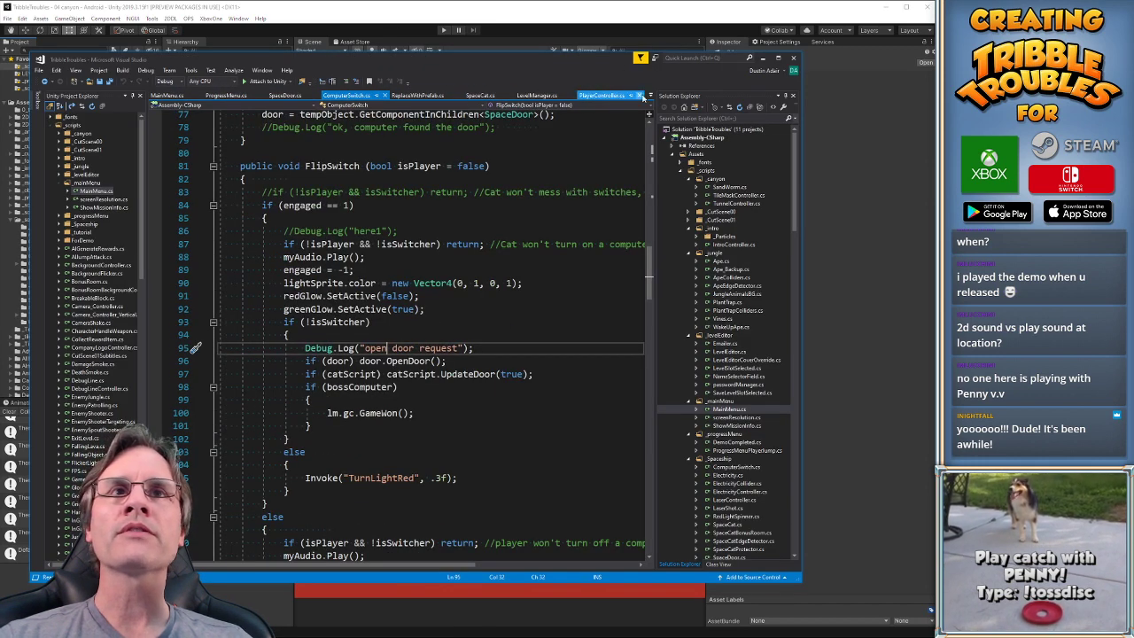
{"action": "left_click", "coordinate": [501, 95]}
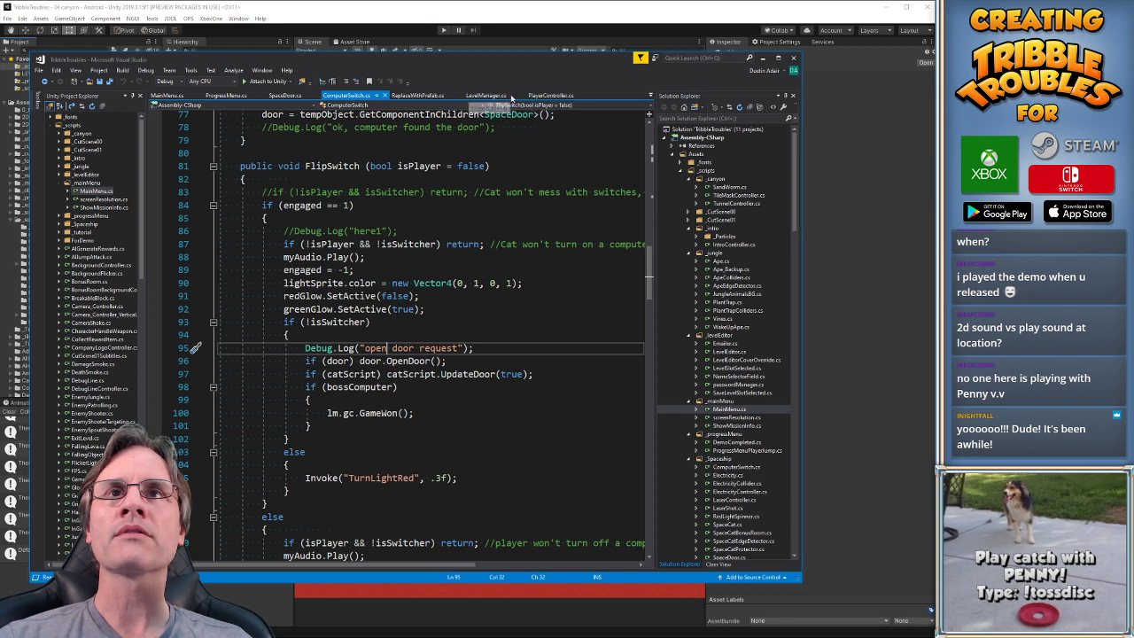
{"action": "left_click", "coordinate": [458, 95]}
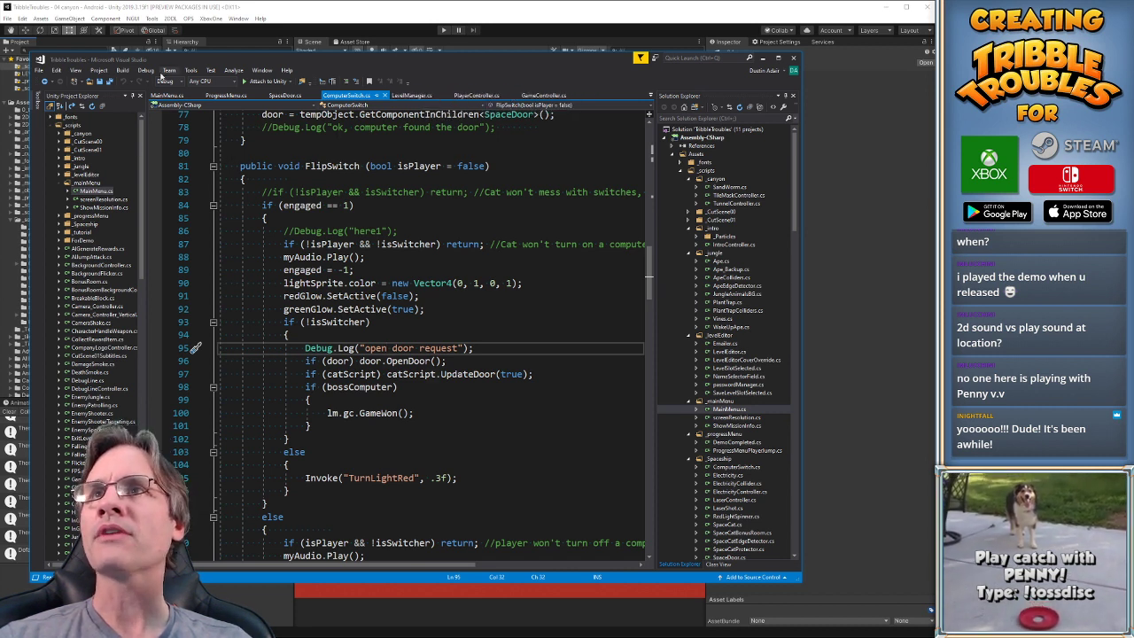
Open GameController.cs from the project scripts and go to its Start() method.
{"action": "scroll", "coordinate": [102, 354], "scroll_direction": "down", "scroll_amount": 3}
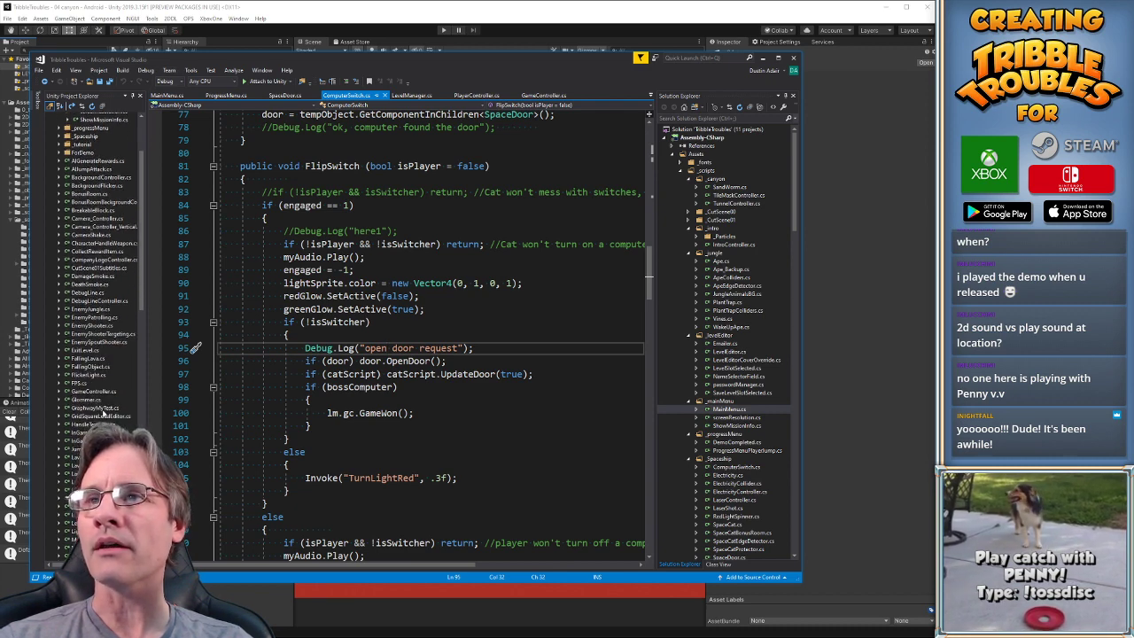
{"action": "double_click", "coordinate": [97, 391]}
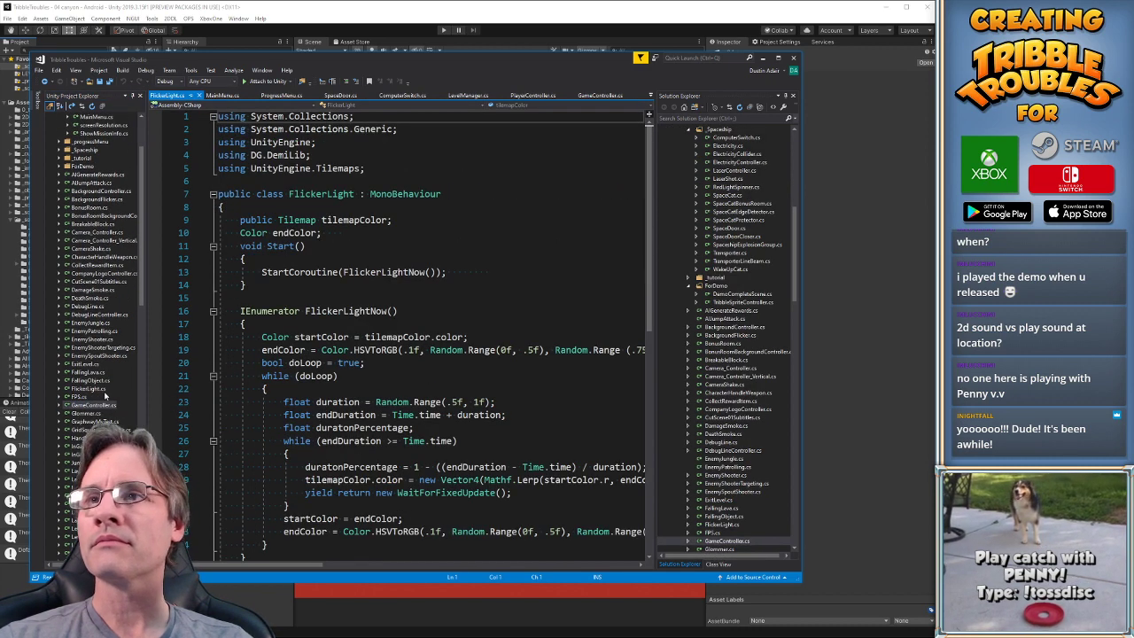
{"action": "left_click", "coordinate": [412, 231]}
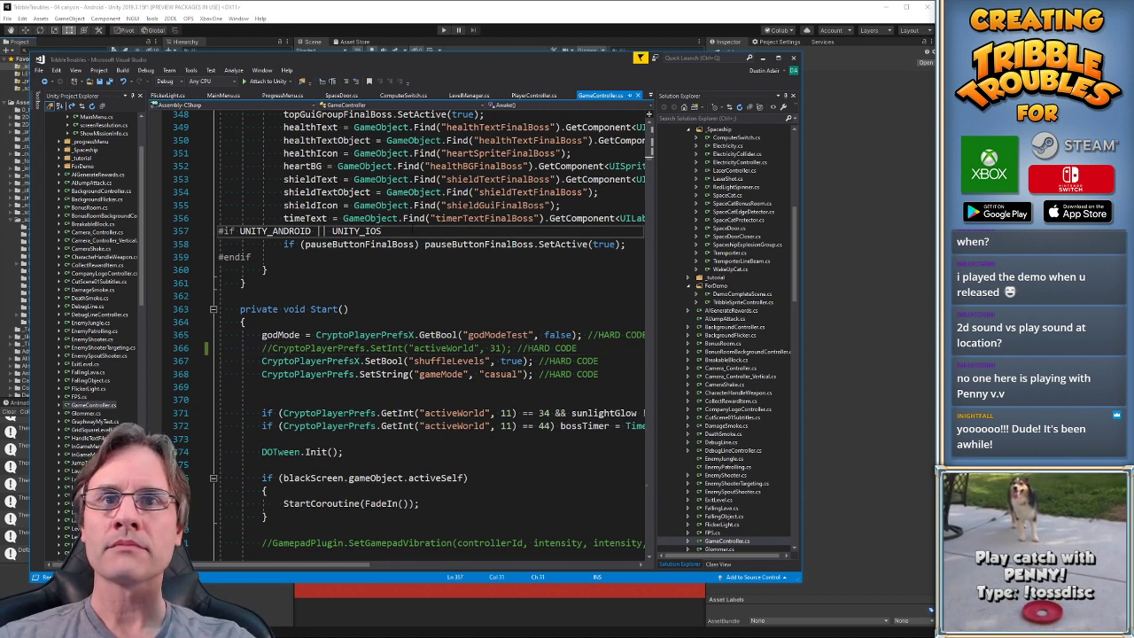
Uncomment the activeWorld SetInt line in Start(), set its value to 21, save the script and switch back to Unity.
{"action": "left_click", "coordinate": [425, 349]}
{"action": "key", "text": "Home"}
{"action": "key", "text": "Delete"}
{"action": "key", "text": "Delete"}
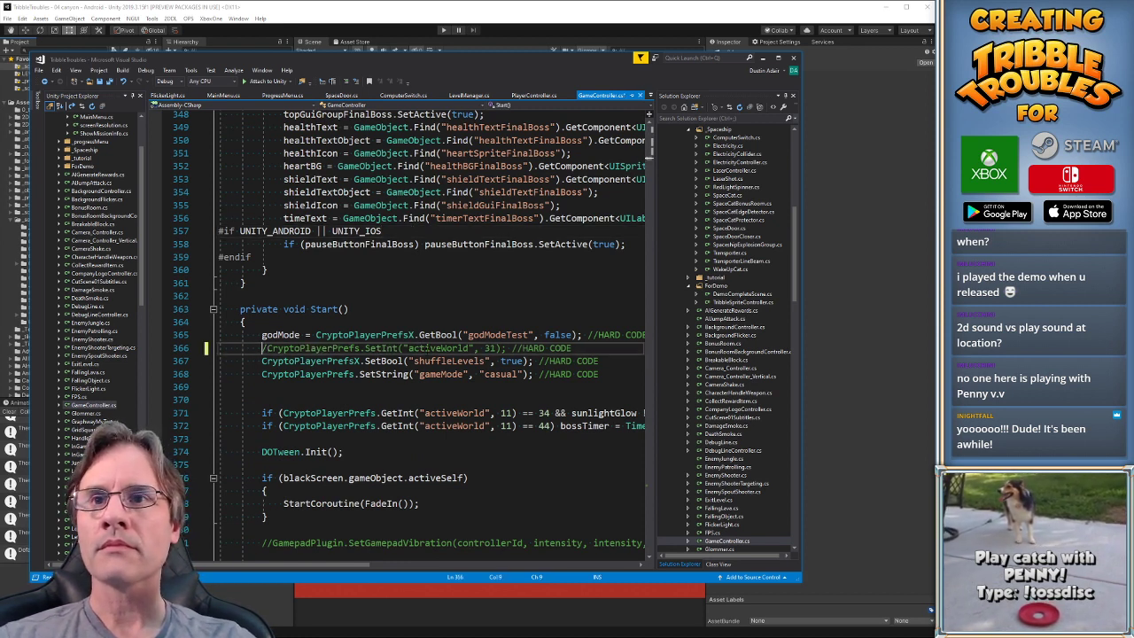
{"action": "key", "text": "End"}
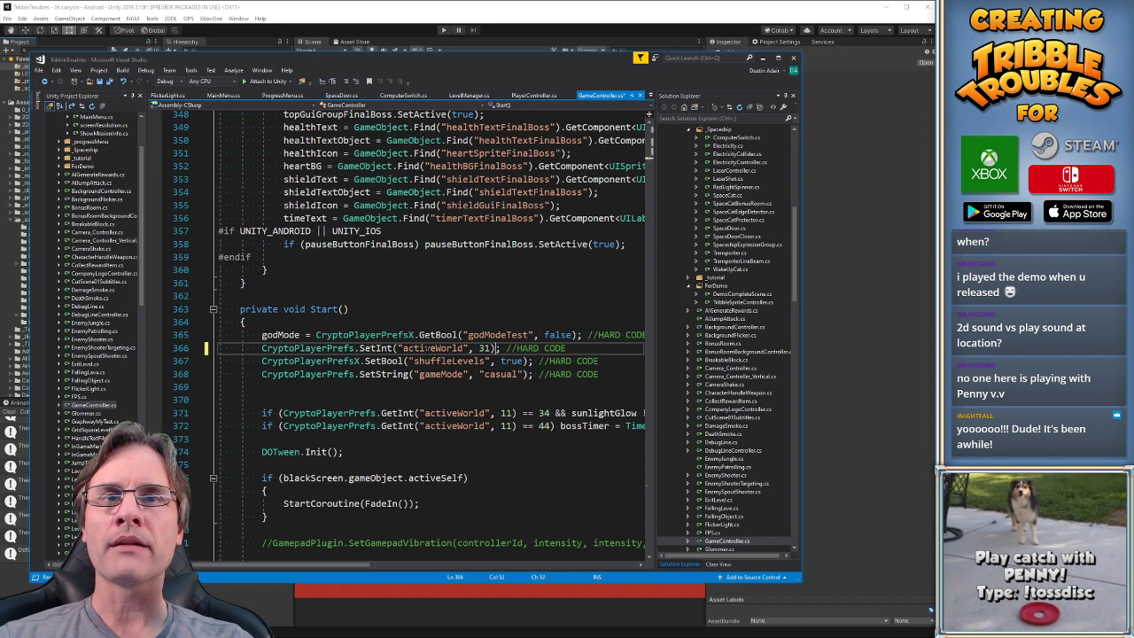
{"action": "type", "text": "2"}
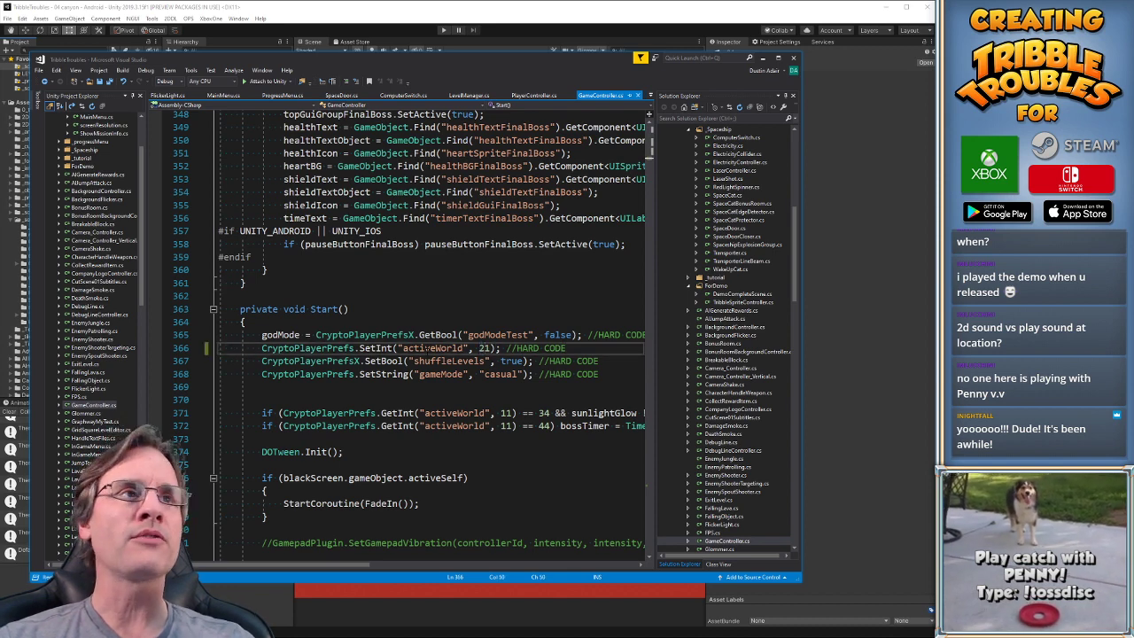
{"action": "left_click", "coordinate": [437, 7]}
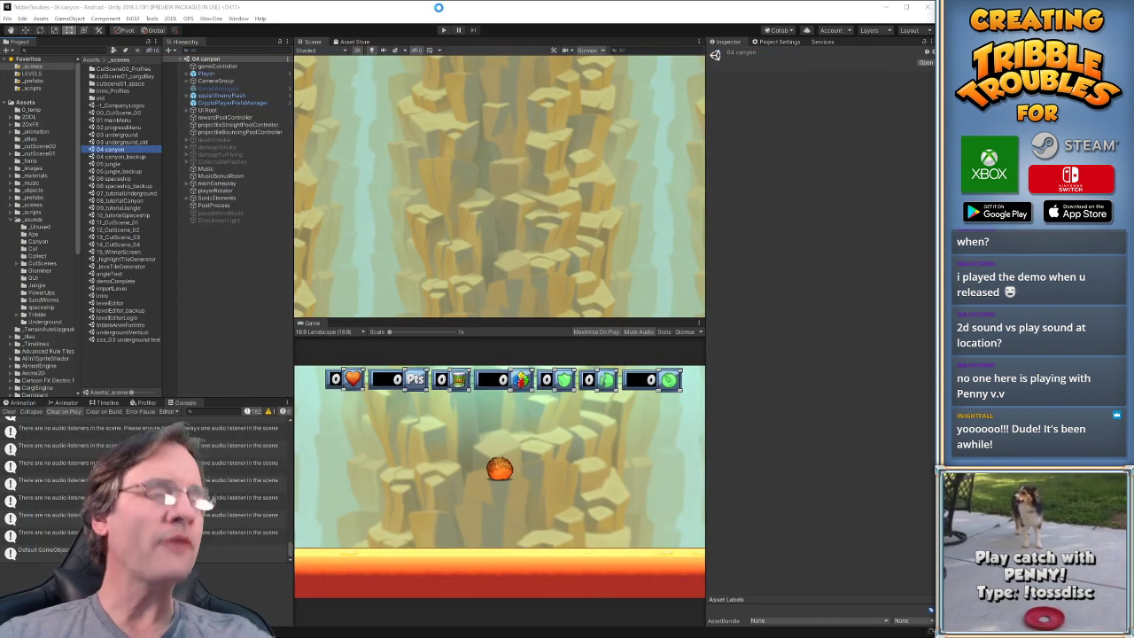
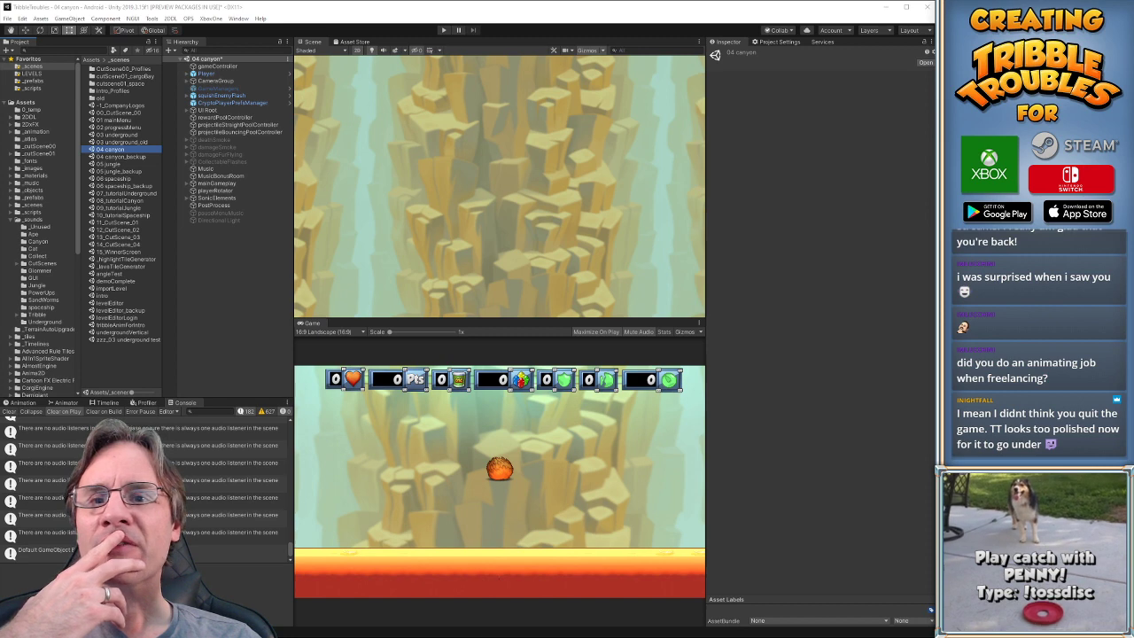
Recheck the activeWorld line in Visual Studio, then return to Unity and run the 04 canyon scene.
{"action": "key", "text": "alt+Tab"}
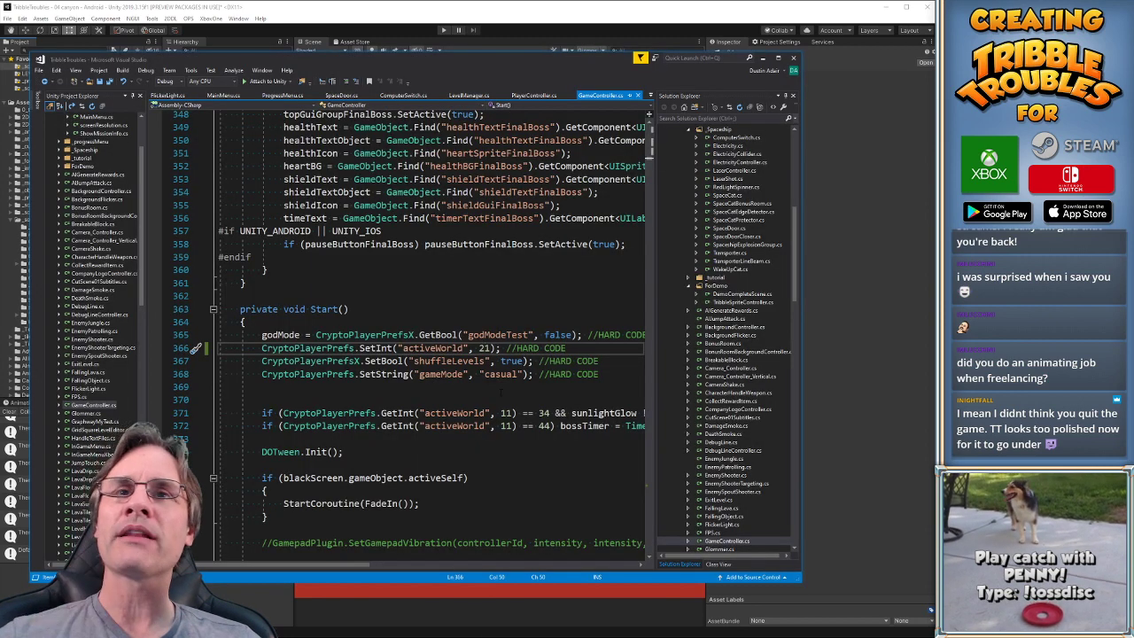
{"action": "left_click", "coordinate": [538, 17]}
{"action": "left_click", "coordinate": [444, 30]}
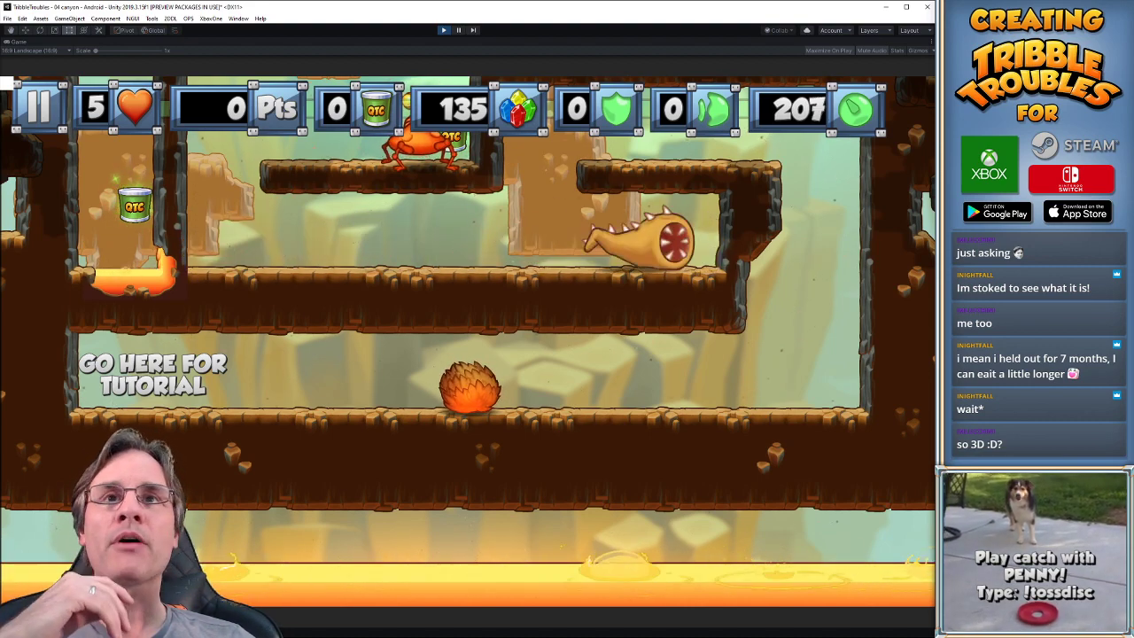
{"action": "key", "text": "Escape"}
{"action": "key", "text": "Escape"}
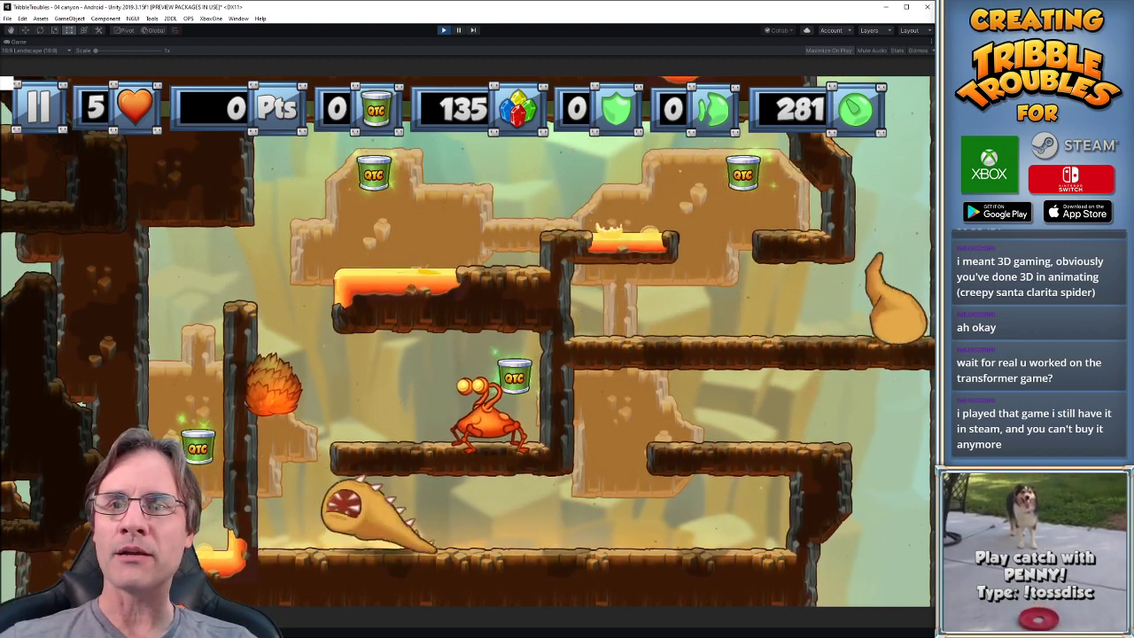
Drop the tribble onto the sandworm on the lower ledge and collect the blue gem.
{"action": "key", "text": "Down"}
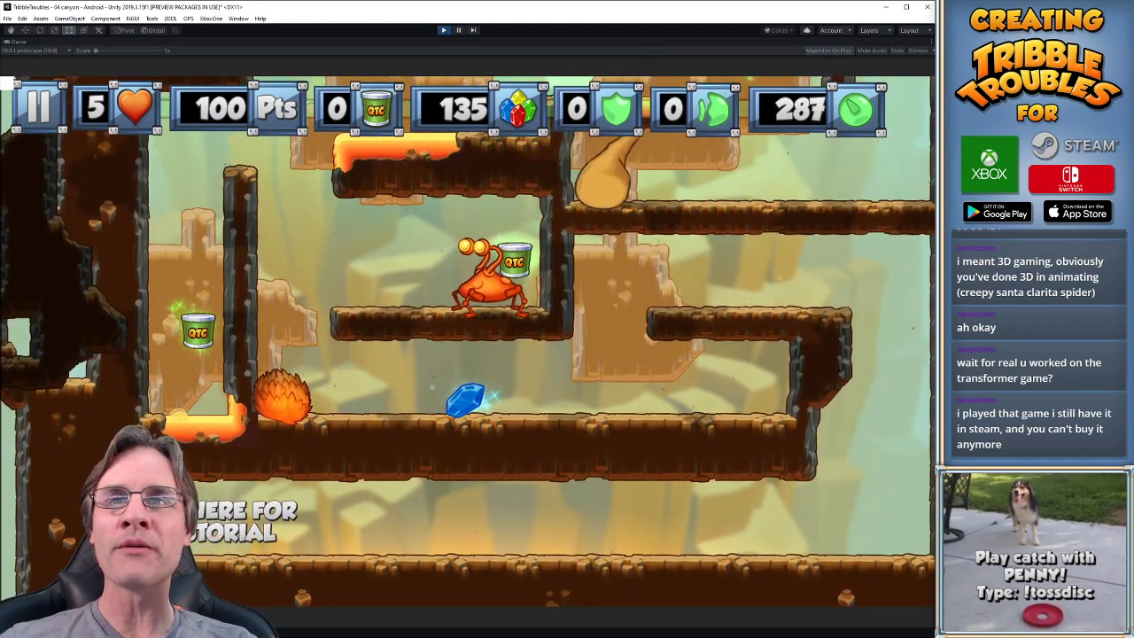
{"action": "key", "text": "Right"}
{"action": "key", "text": "Left"}
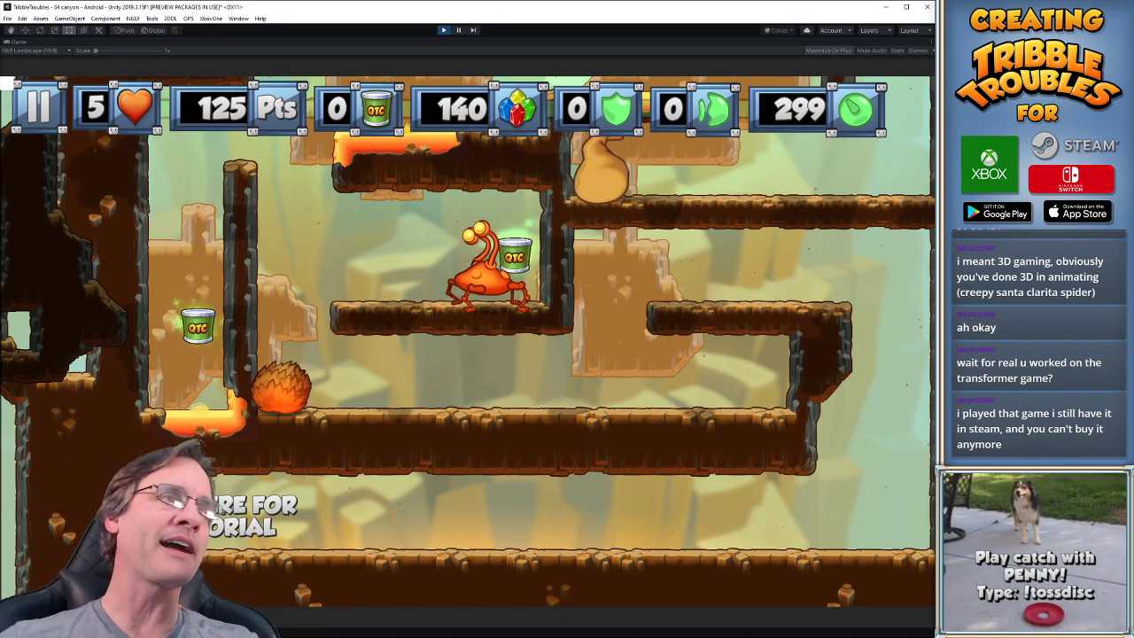
Jump the tribble up to the crab enemy's ledge, defeat the crab and collect the QTC can behind it.
{"action": "key", "text": "space"}
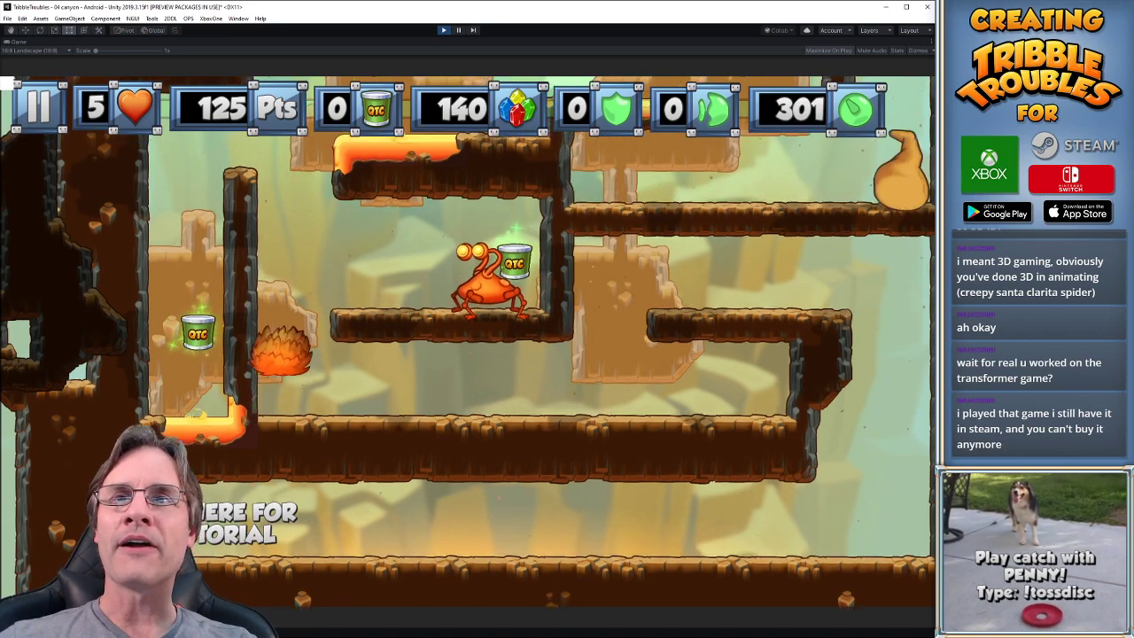
{"action": "key", "text": "Right"}
{"action": "key", "text": "Right"}
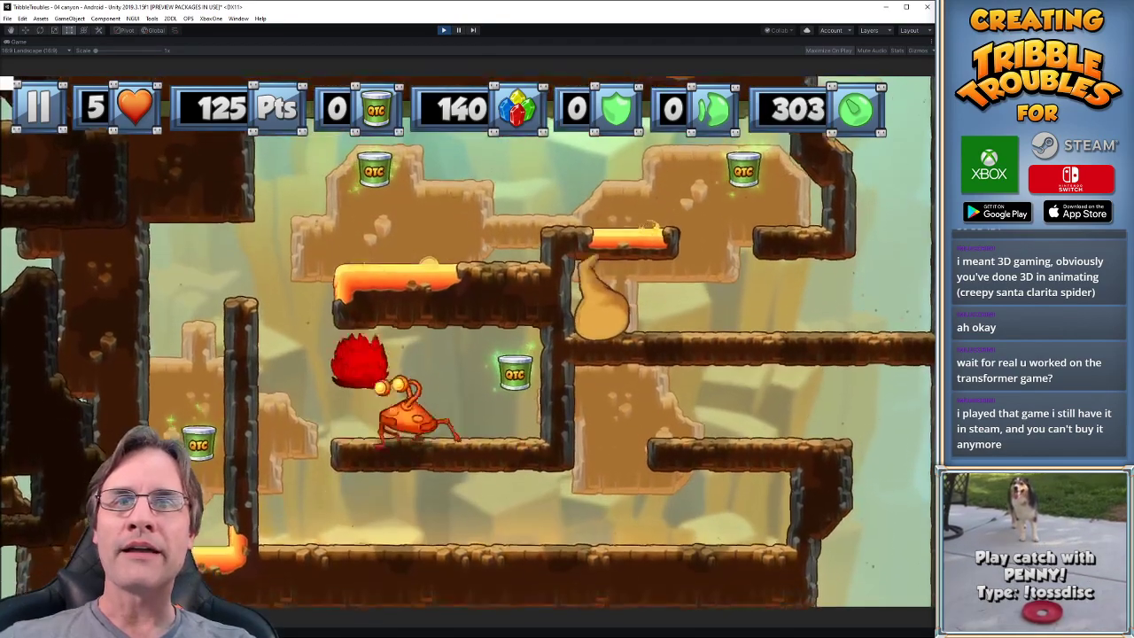
{"action": "key", "text": "Left"}
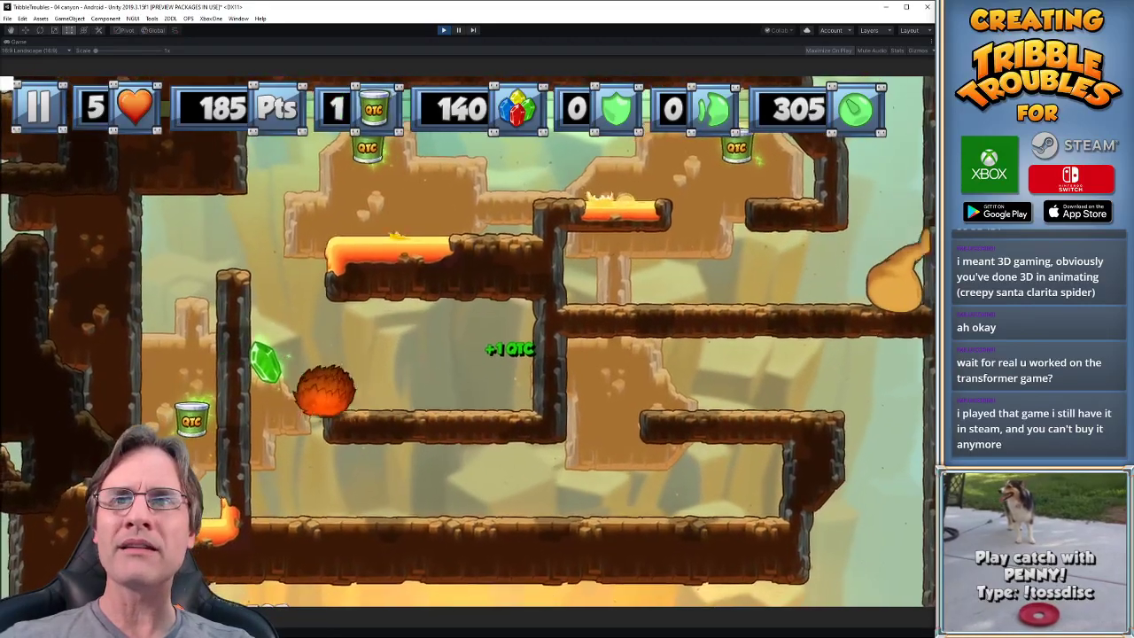
Jump the tribble over the pillar and past the lava-topped ledge, collecting QTC cans on the way.
{"action": "key", "text": "space"}
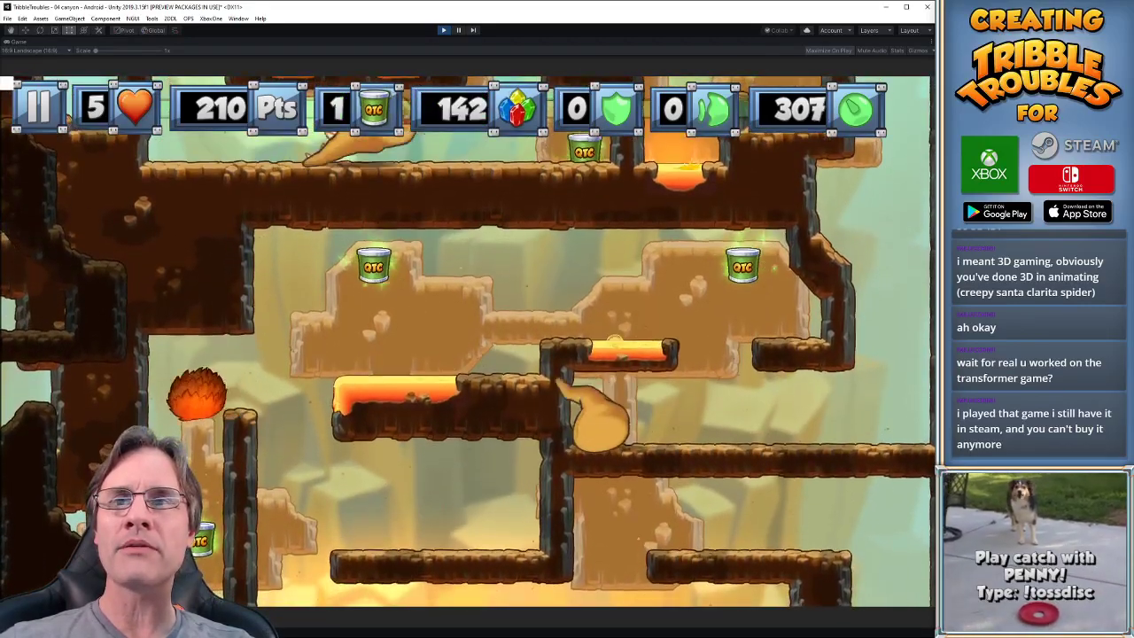
{"action": "key", "text": "Right"}
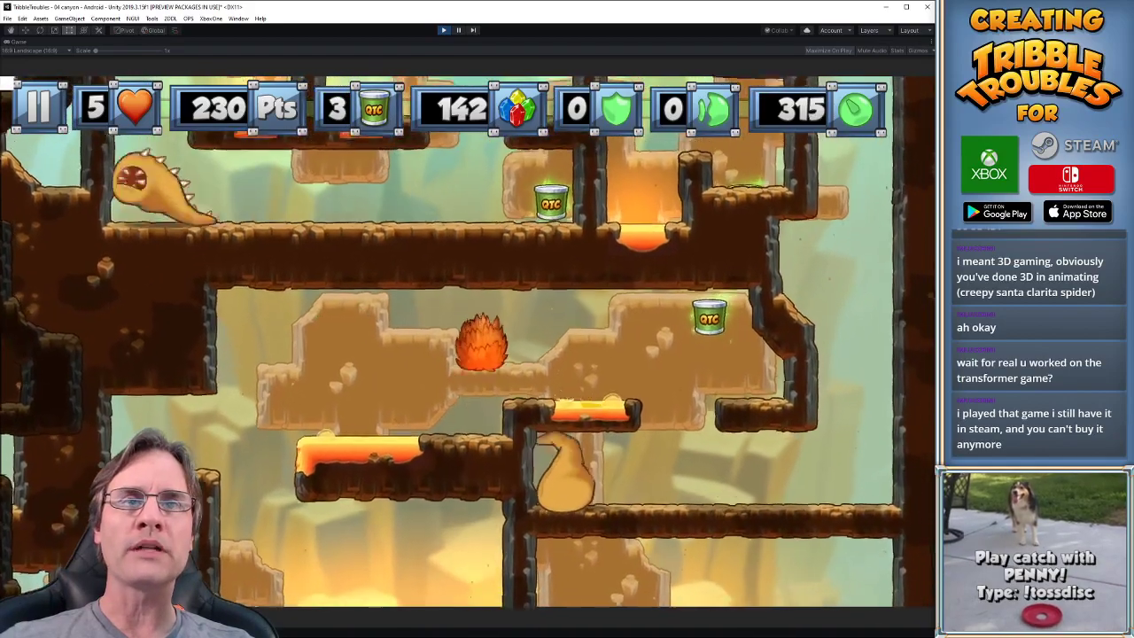
{"action": "key", "text": "Right"}
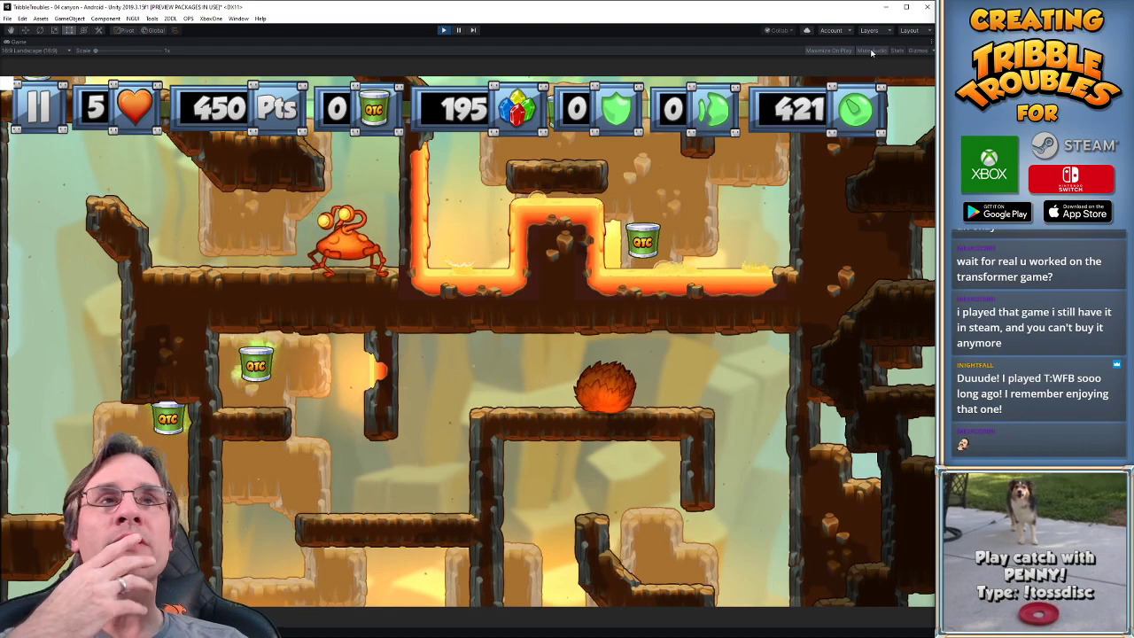
Move the tribble down the canyon ledges, jumping between the central pillar and the middle ledge.
{"action": "key", "text": "Left"}
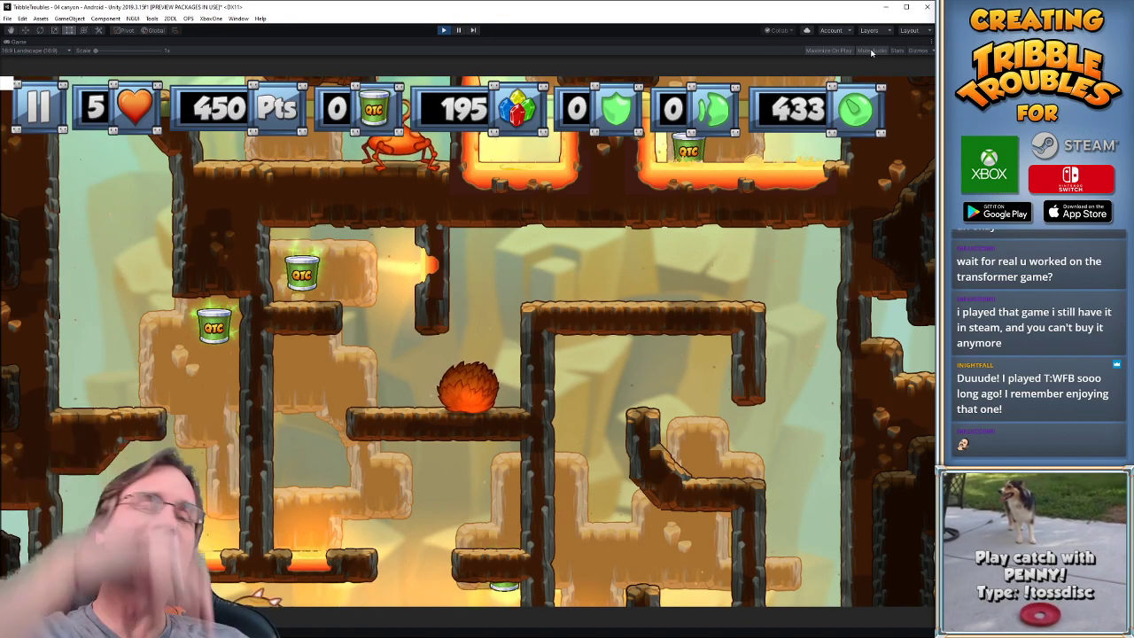
{"action": "key", "text": "Left"}
{"action": "key", "text": "space"}
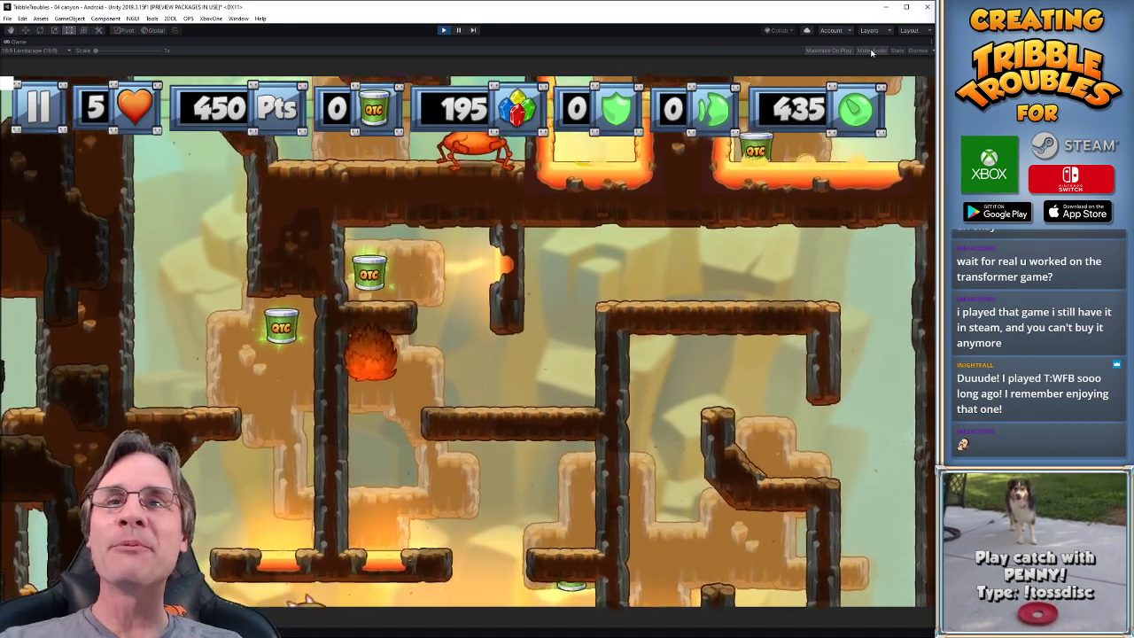
{"action": "key", "text": "Right"}
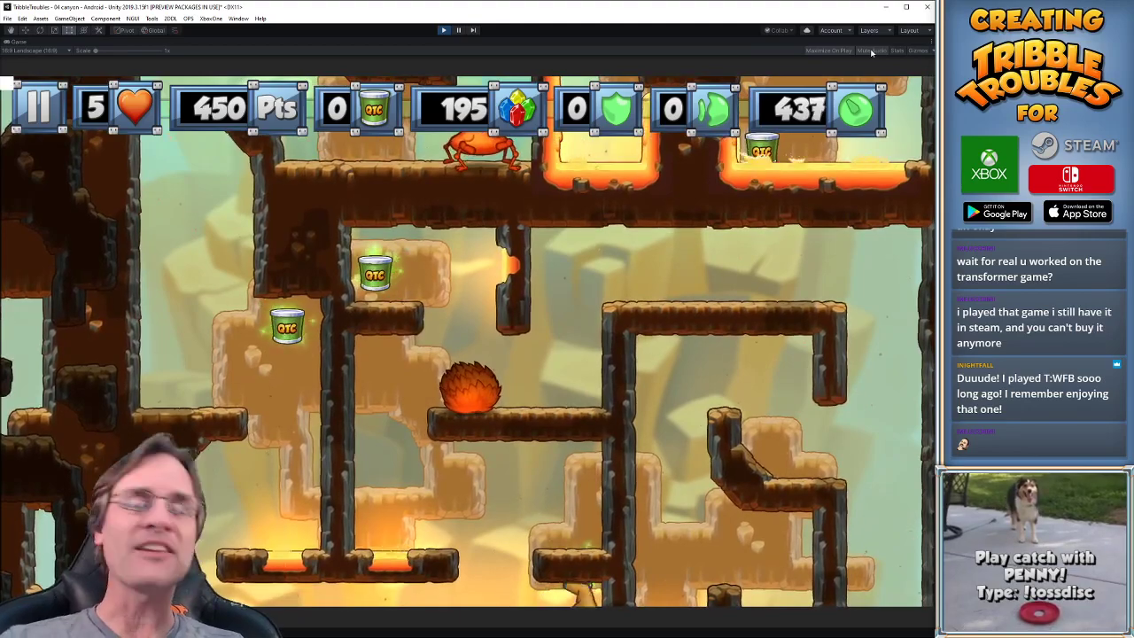
{"action": "key", "text": "Left"}
{"action": "key", "text": "Right"}
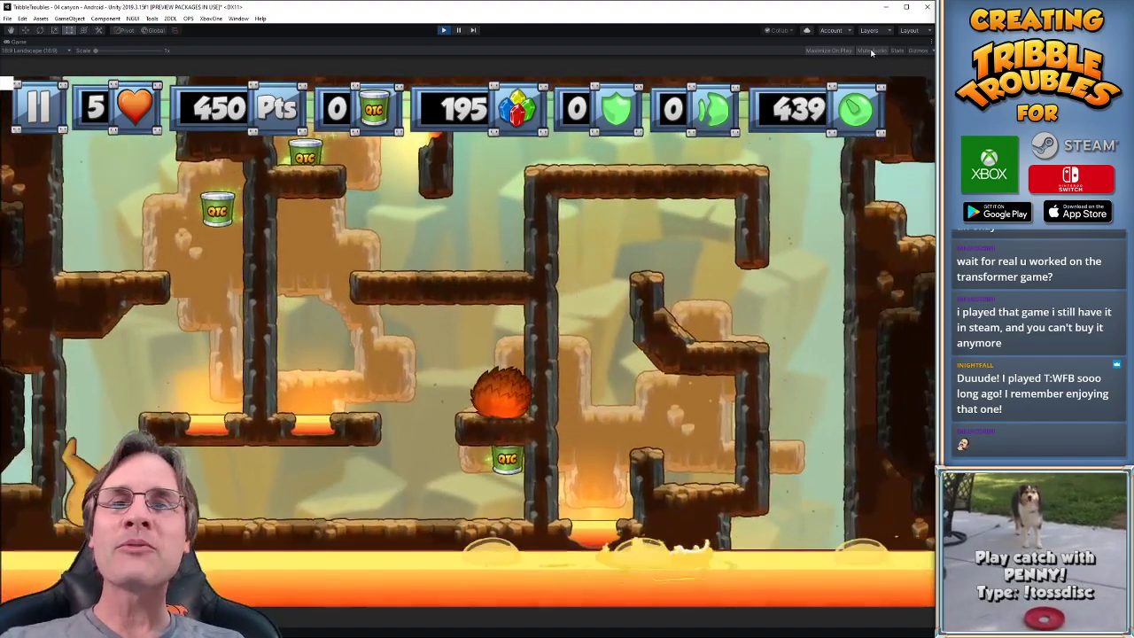
{"action": "key", "text": "Left"}
{"action": "key", "text": "space"}
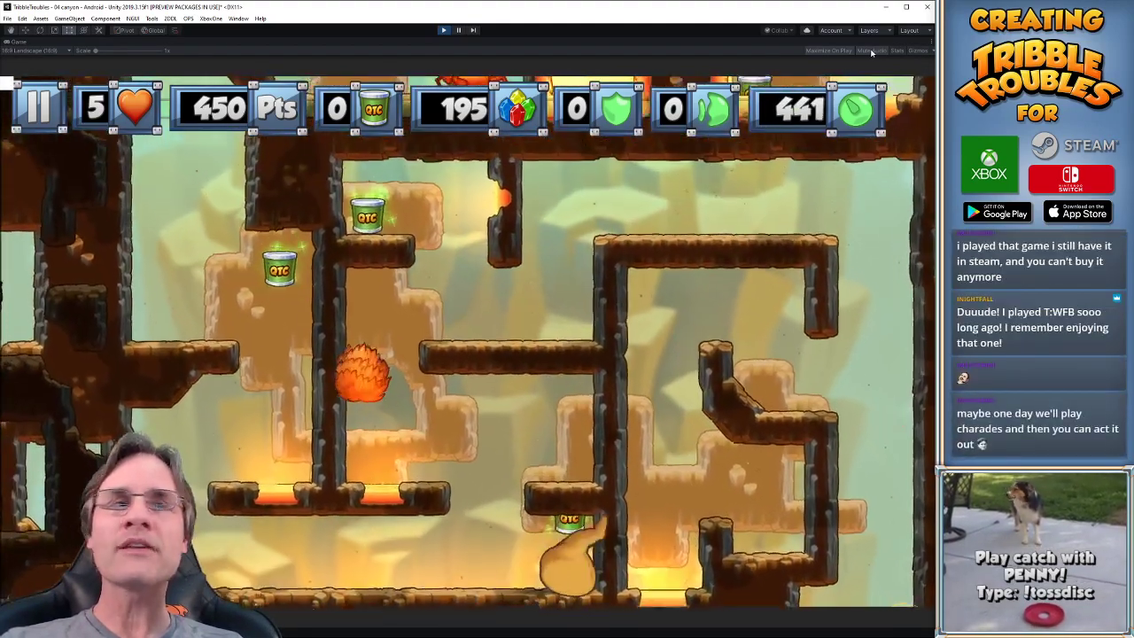
{"action": "key", "text": "Right"}
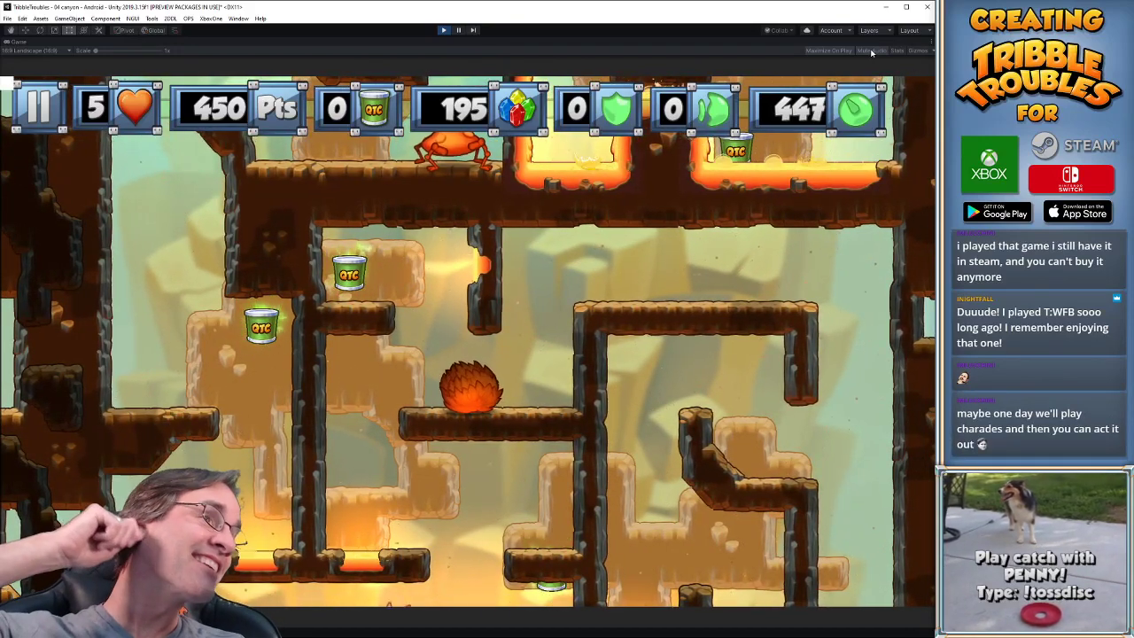
Drop the tribble past the small lower ledge to the canyon floor and collect the QTC can beneath it.
{"action": "key", "text": "Left"}
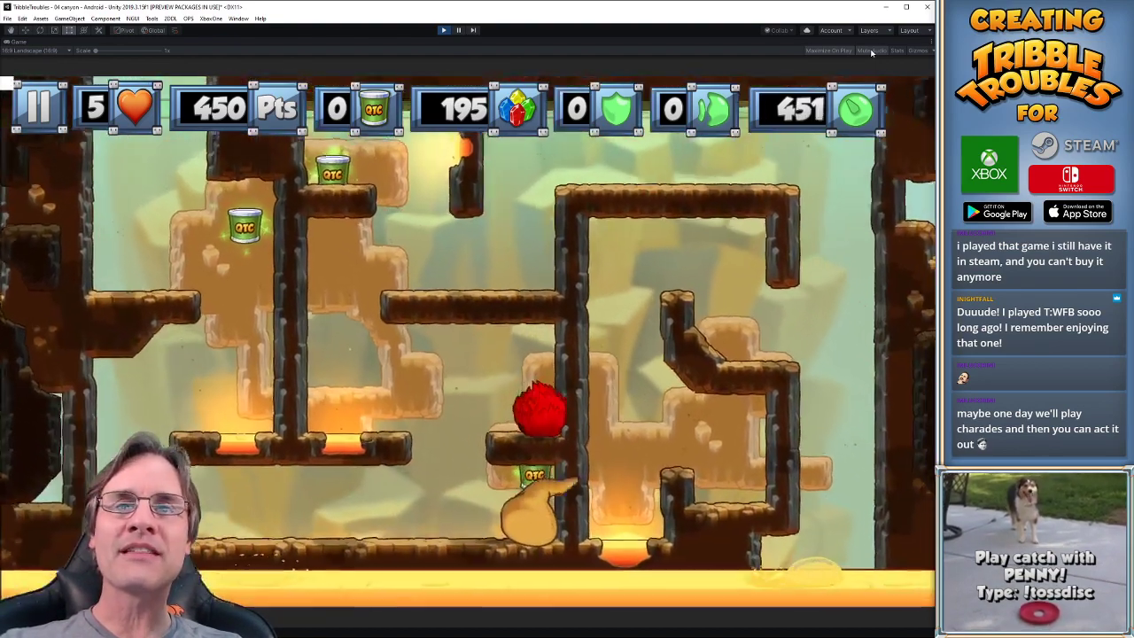
{"action": "key", "text": "Left"}
{"action": "key", "text": "Right"}
{"action": "key", "text": "Left"}
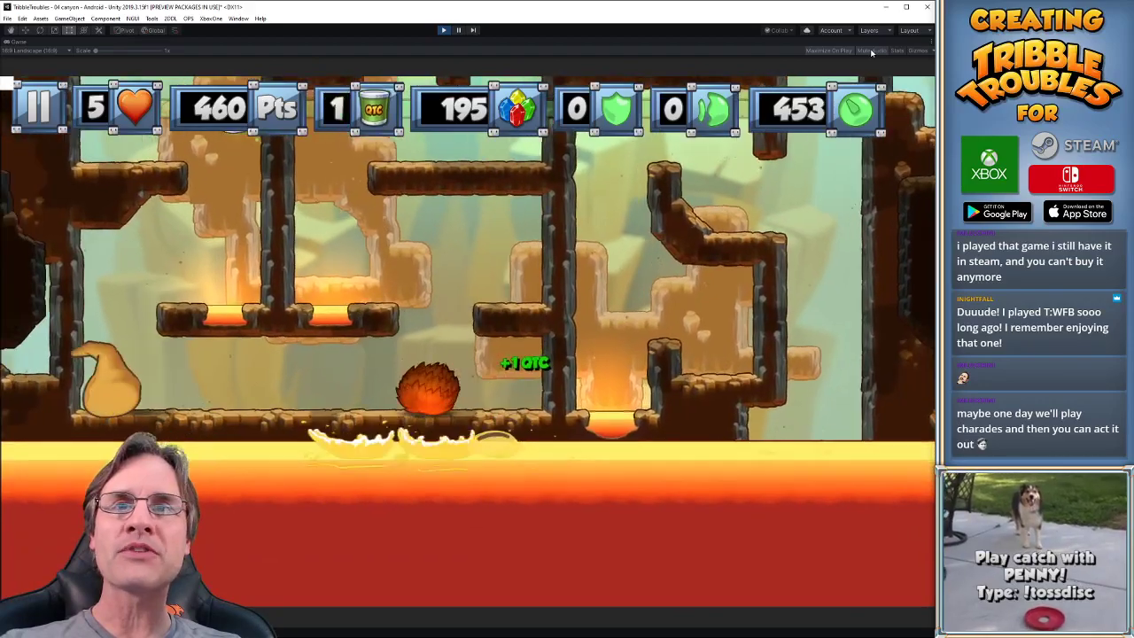
Jump the tribble up from the floor around the twin lava pits and collect the QTC can beside the pillar.
{"action": "key", "text": "space"}
{"action": "key", "text": "Right"}
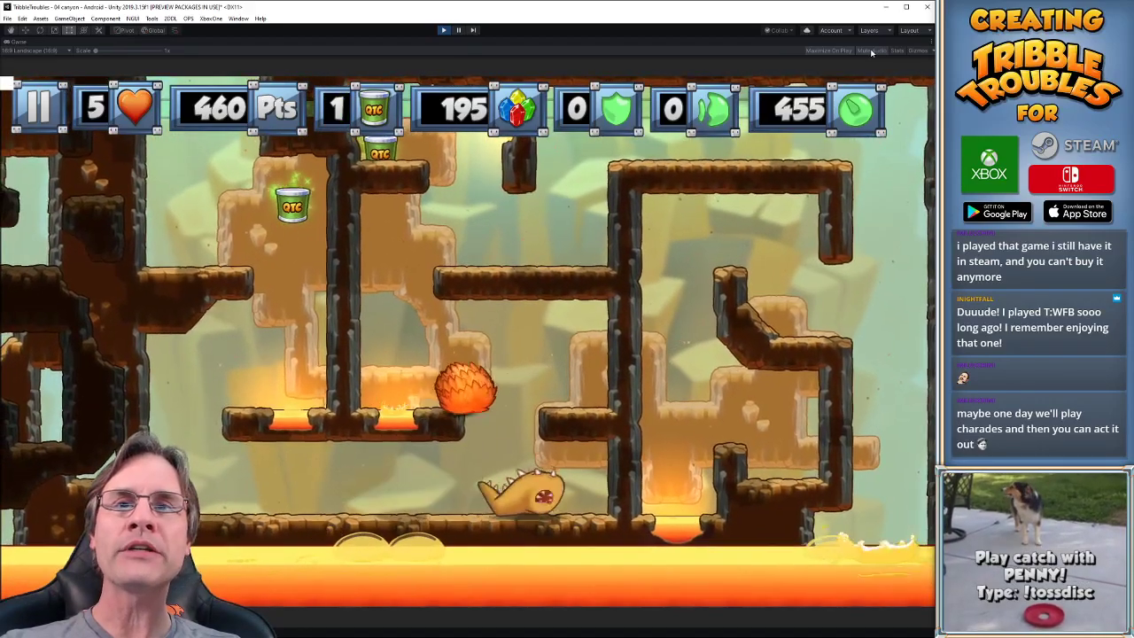
{"action": "key", "text": "space"}
{"action": "key", "text": "Left"}
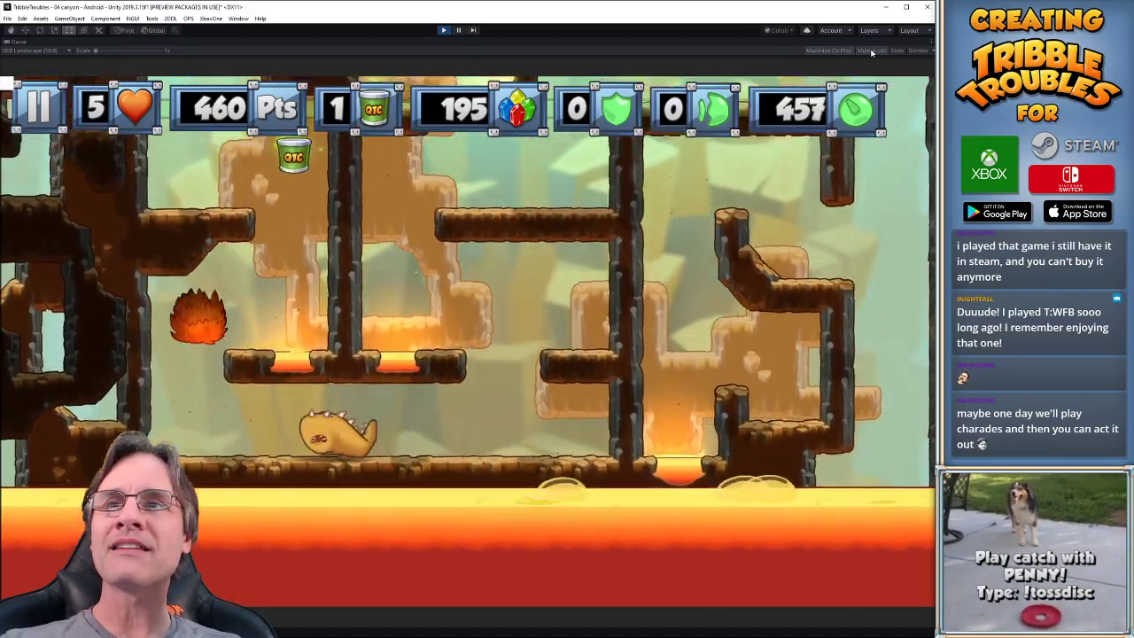
{"action": "key", "text": "space"}
{"action": "key", "text": "Right"}
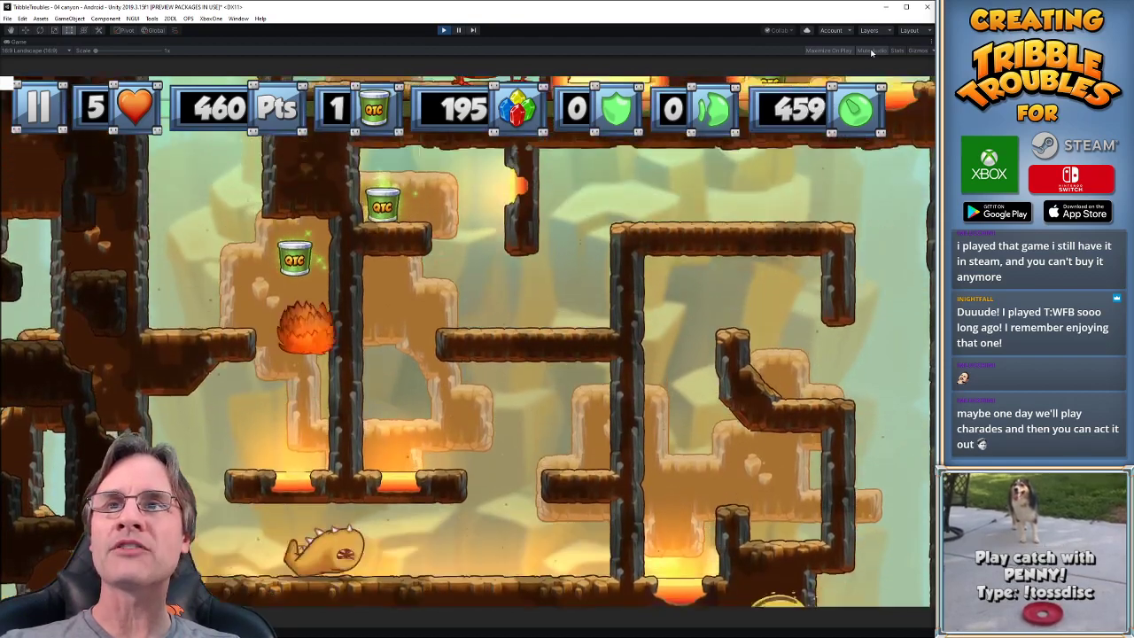
{"action": "key", "text": "Left"}
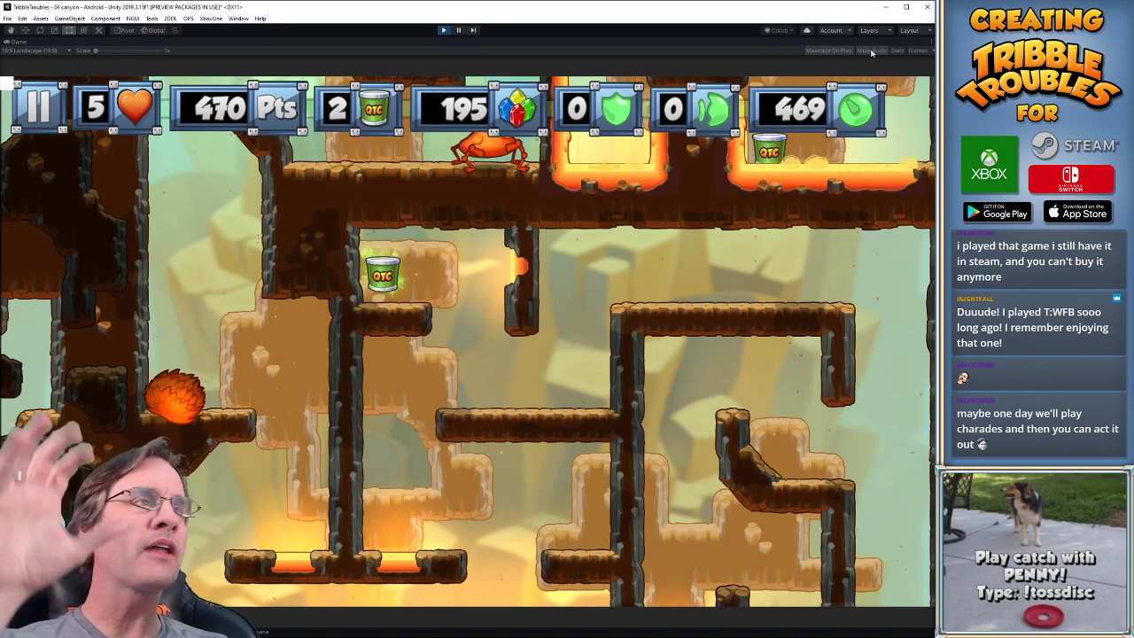
Jump the tribble back and forth between the left ledge, the canyon's left wall and the central pillar.
{"action": "key", "text": "Right"}
{"action": "key", "text": "space"}
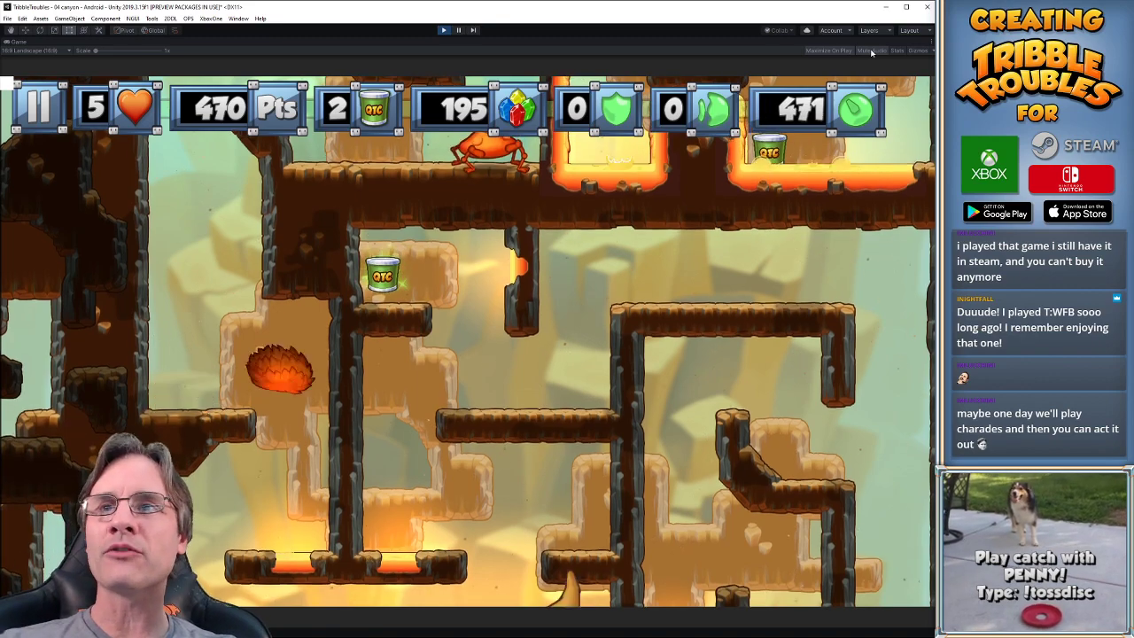
{"action": "key", "text": "Left"}
{"action": "key", "text": "space"}
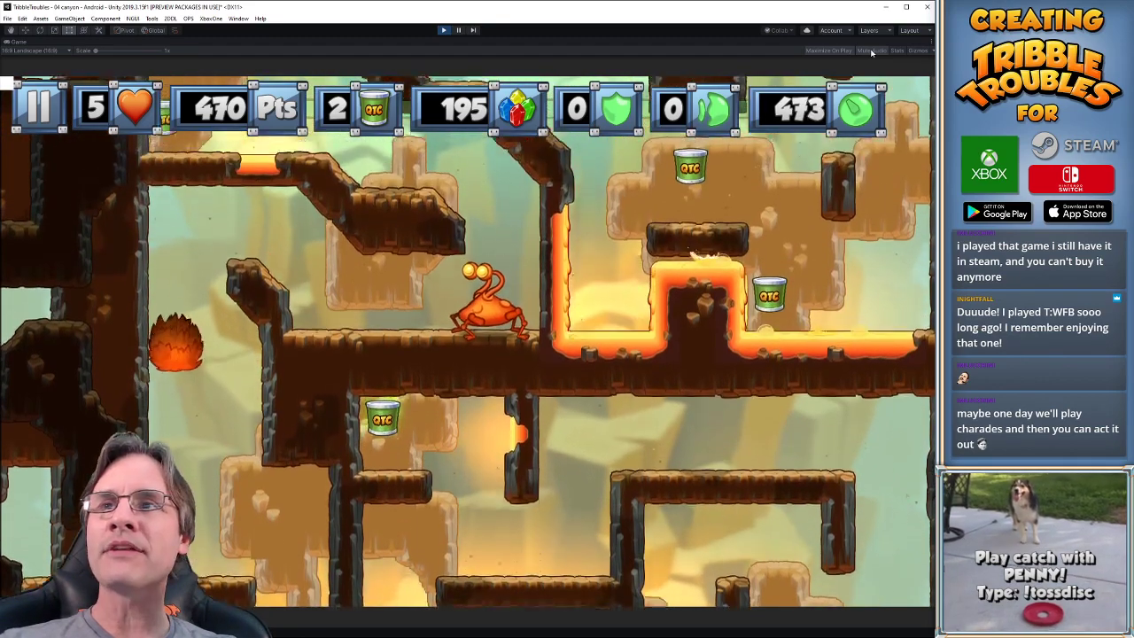
{"action": "key", "text": "Right"}
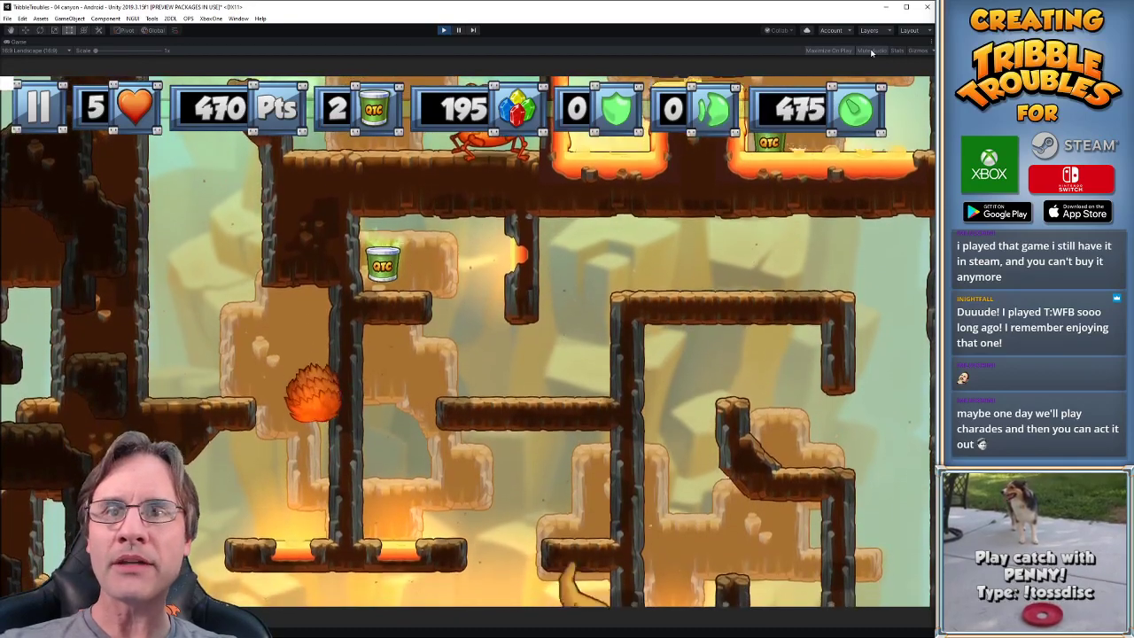
{"action": "key", "text": "Left"}
{"action": "key", "text": "Right"}
{"action": "key", "text": "space"}
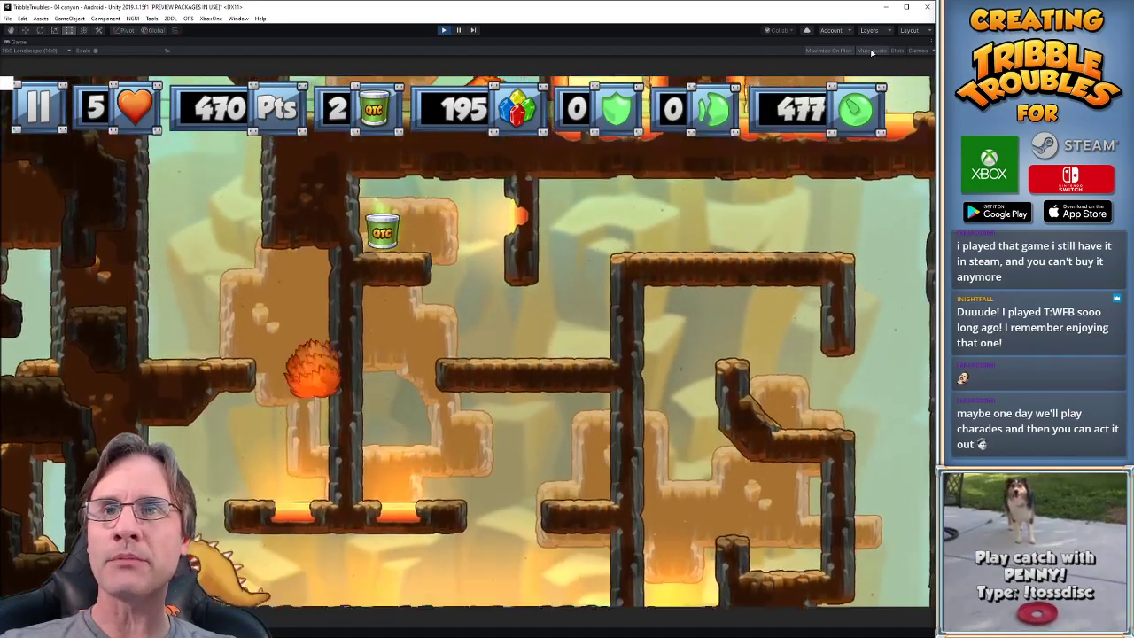
{"action": "key", "text": "space"}
{"action": "key", "text": "Left"}
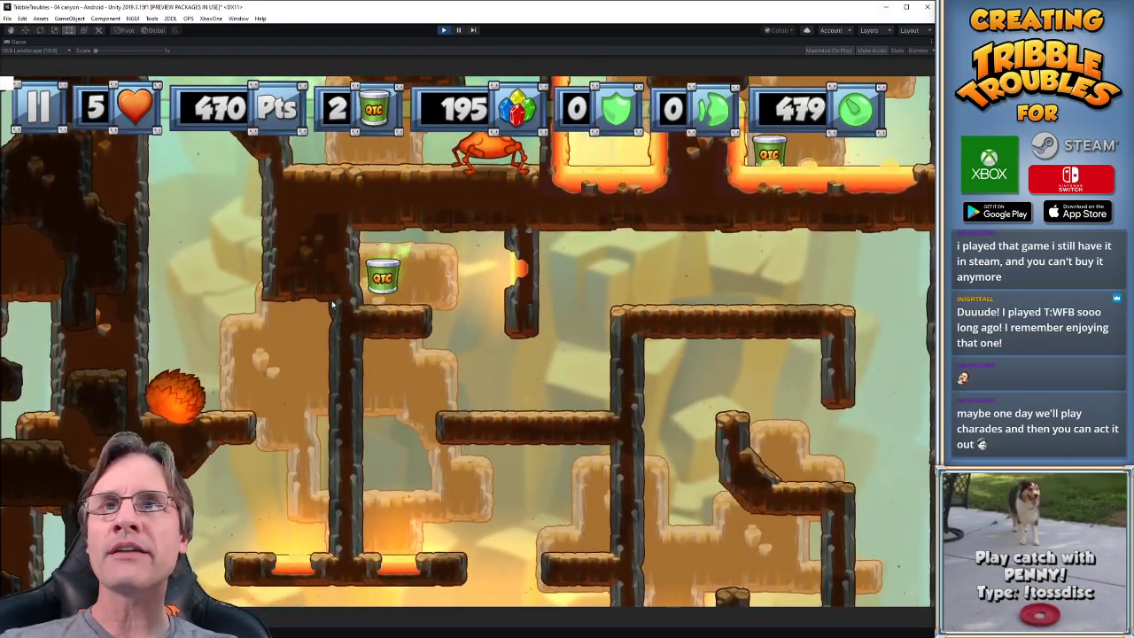
Bounce the tribble repeatedly off the left ledge, and drop it onto the lower ledge with the lava pits.
{"action": "key", "text": "space"}
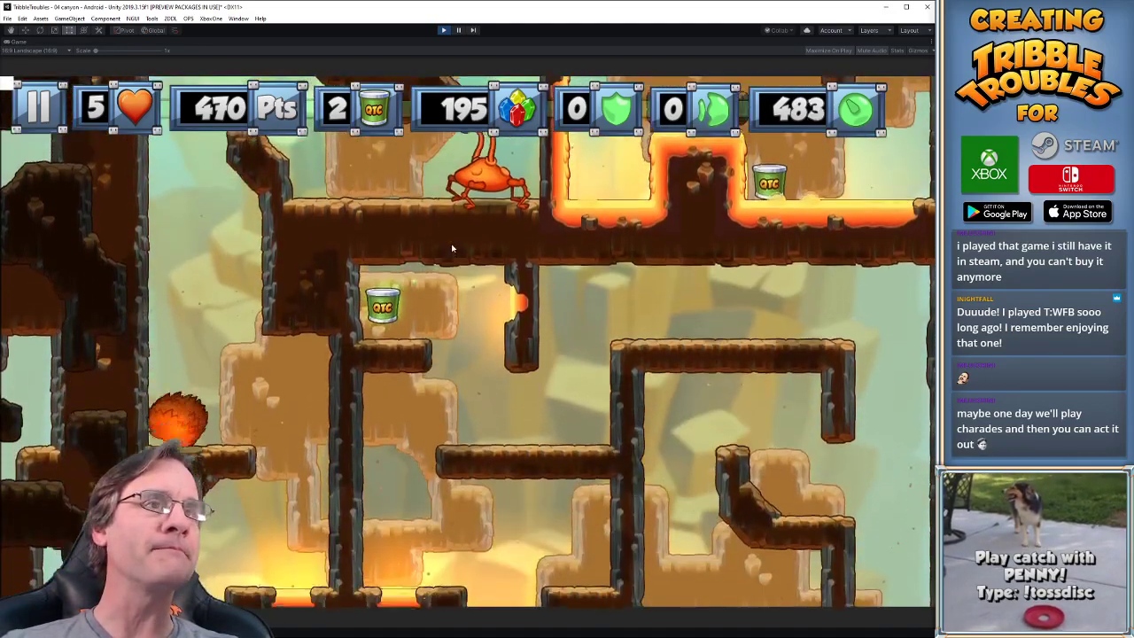
{"action": "key", "text": "space"}
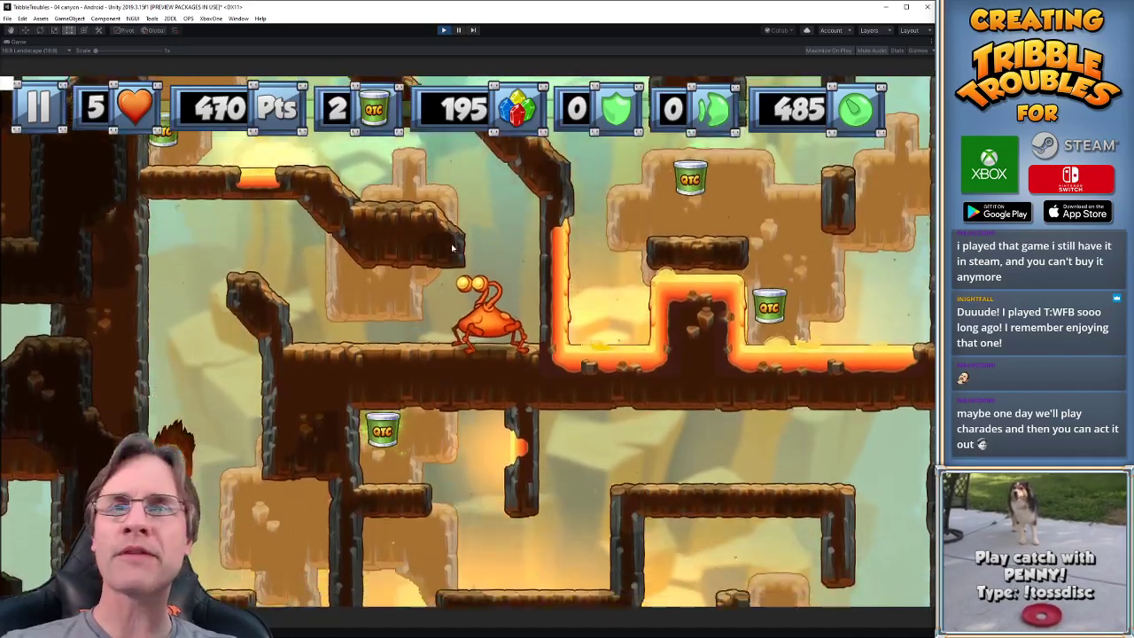
{"action": "key", "text": "space"}
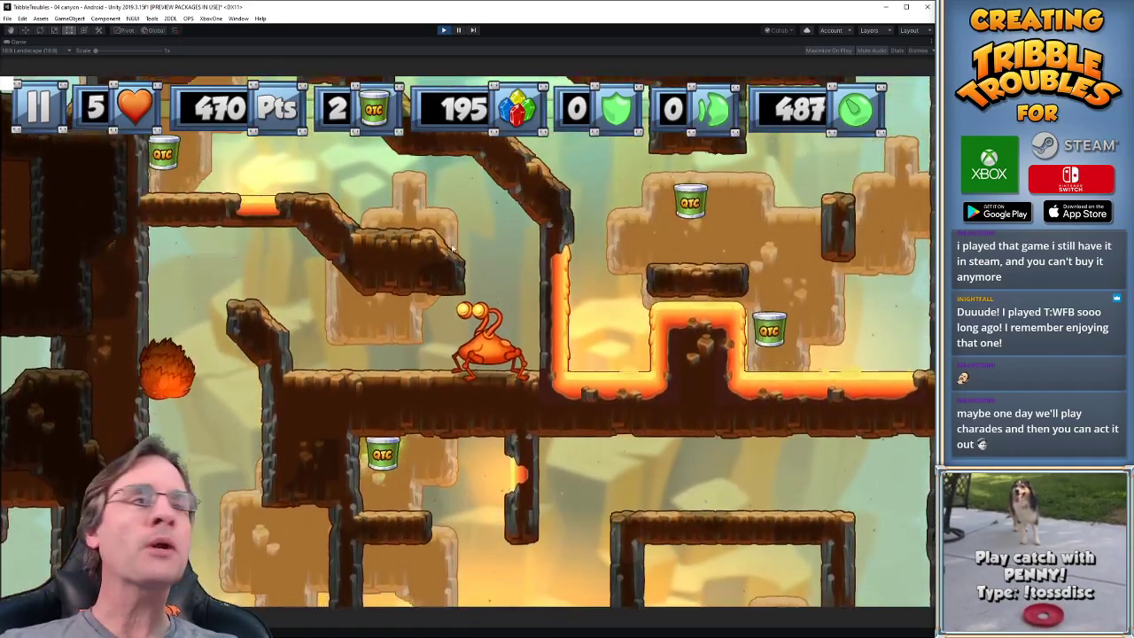
{"action": "key", "text": "space"}
{"action": "key", "text": "space"}
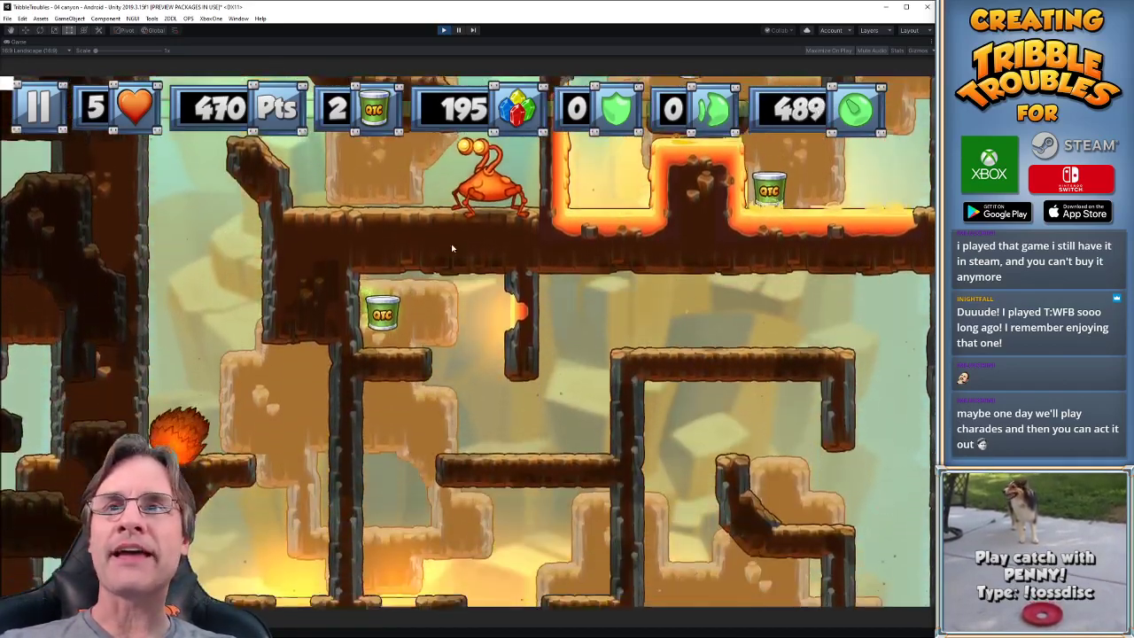
{"action": "key", "text": "Left"}
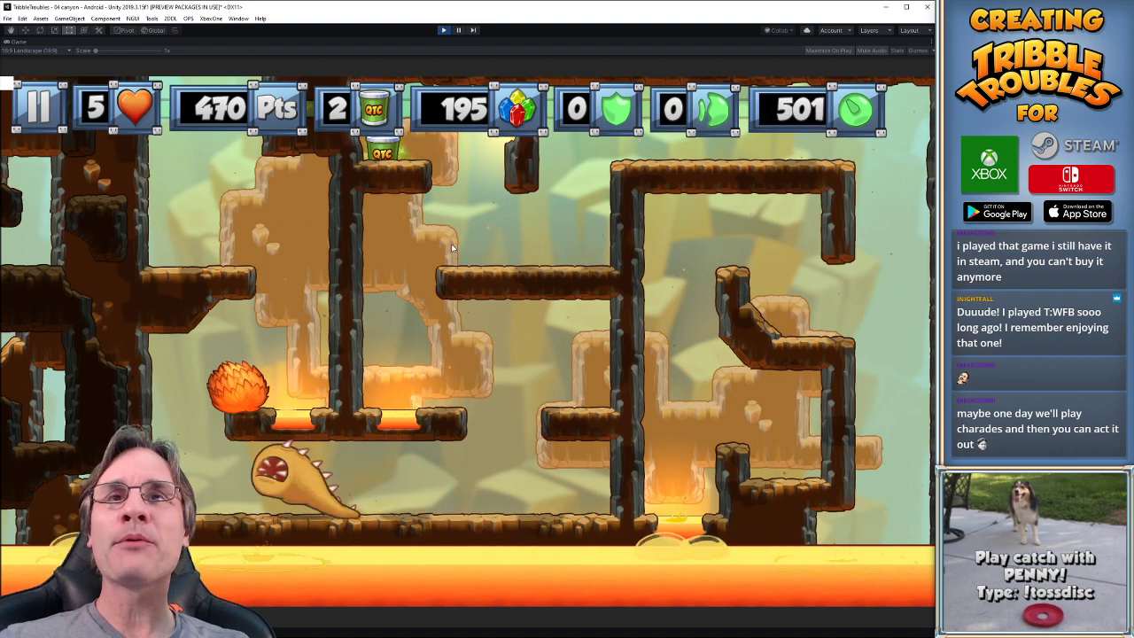
Stop the playtest and open the section001_LL prefab from the Canyon folder of the saved LEVELS favorite.
{"action": "left_click", "coordinate": [445, 31]}
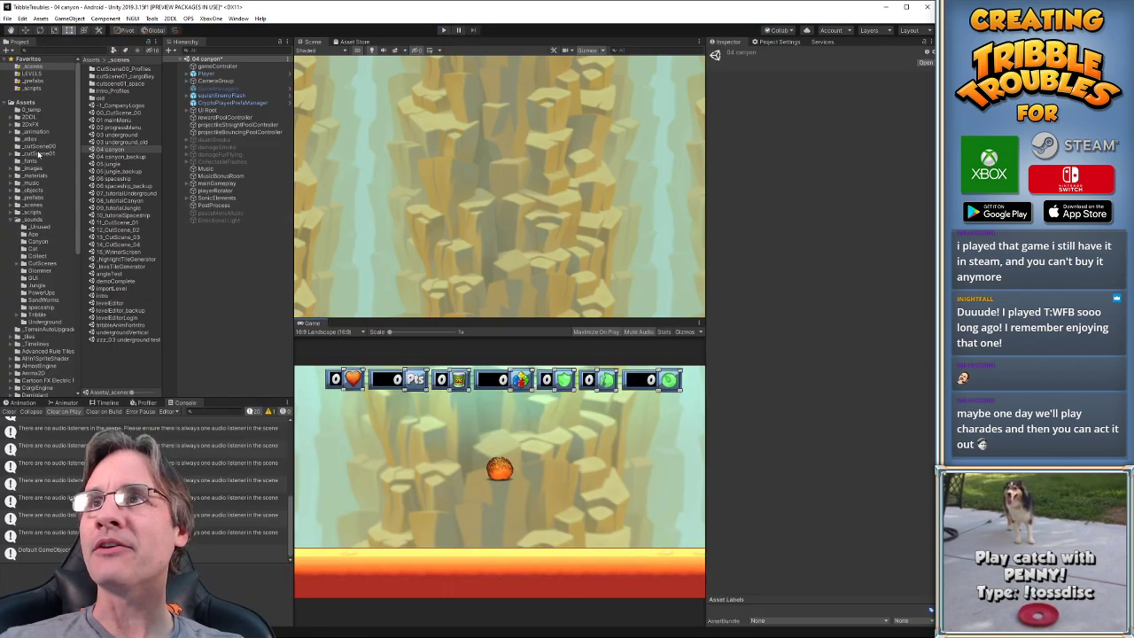
{"action": "left_click", "coordinate": [32, 74]}
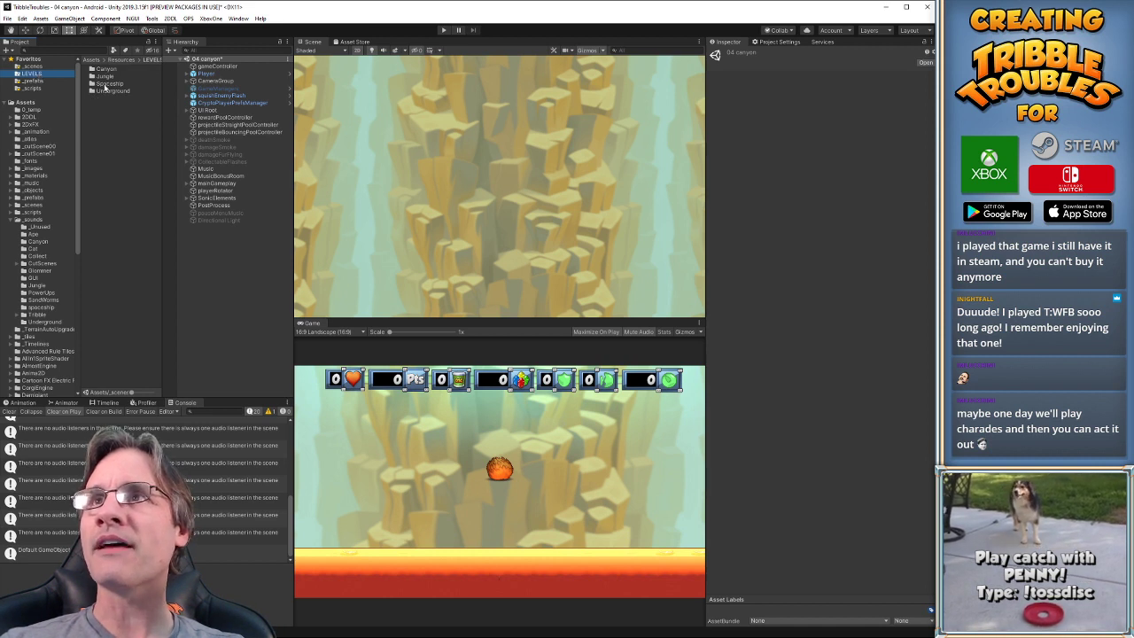
{"action": "double_click", "coordinate": [106, 69]}
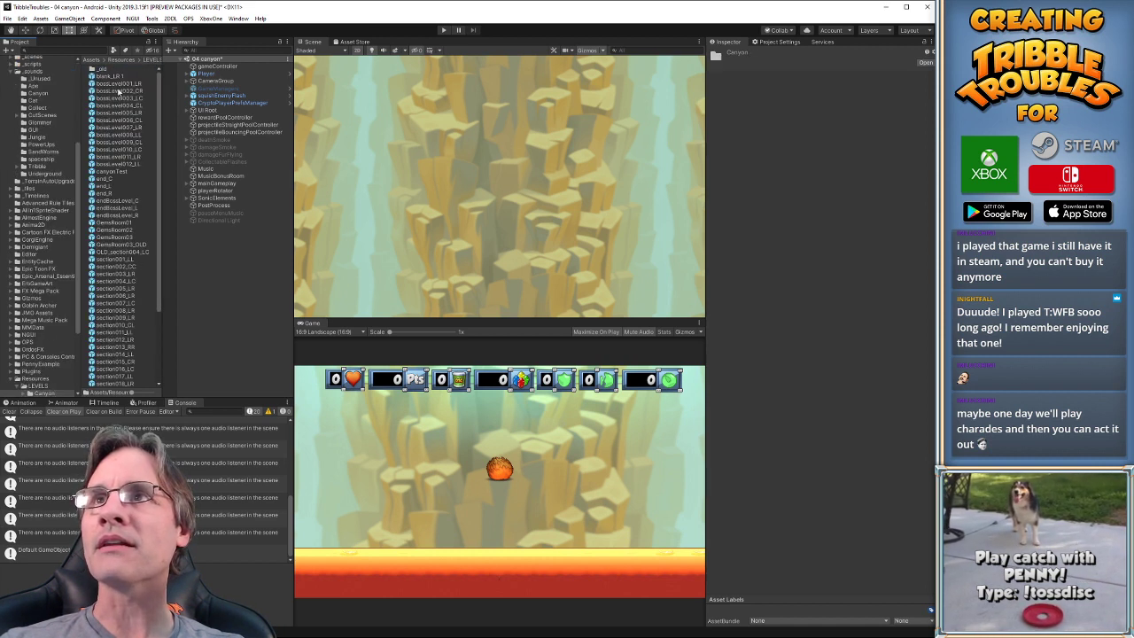
{"action": "double_click", "coordinate": [115, 259]}
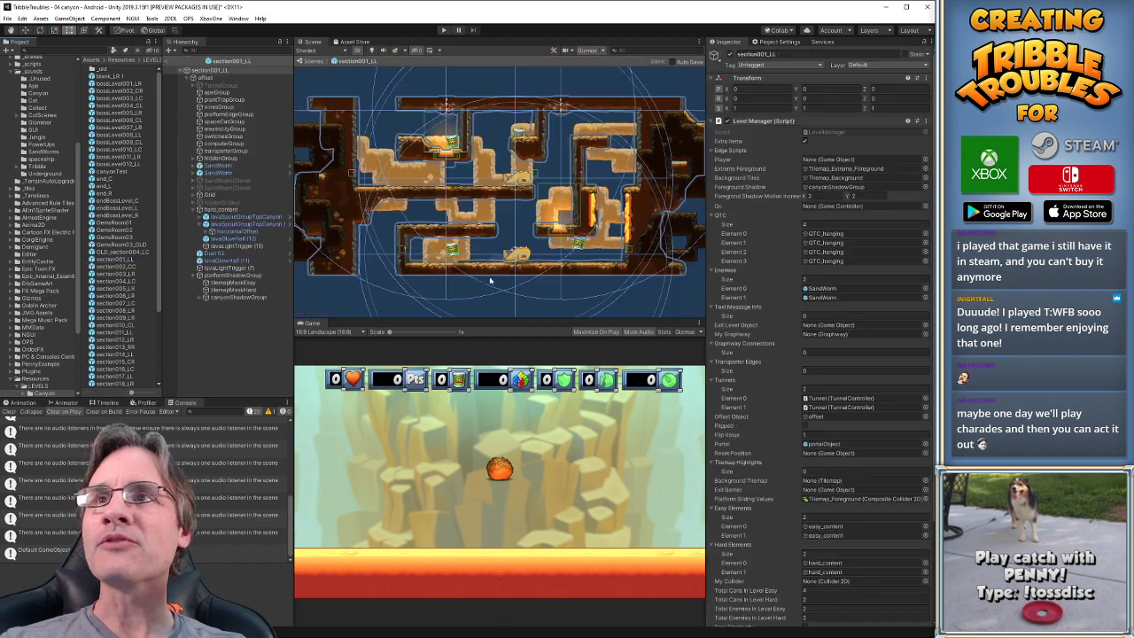
Select the canyonShadow sprite and the tilemapMaskEasy sprite mask in the scene to examine how they cover the platforms.
{"action": "left_click", "coordinate": [350, 309]}
{"action": "key", "text": "w"}
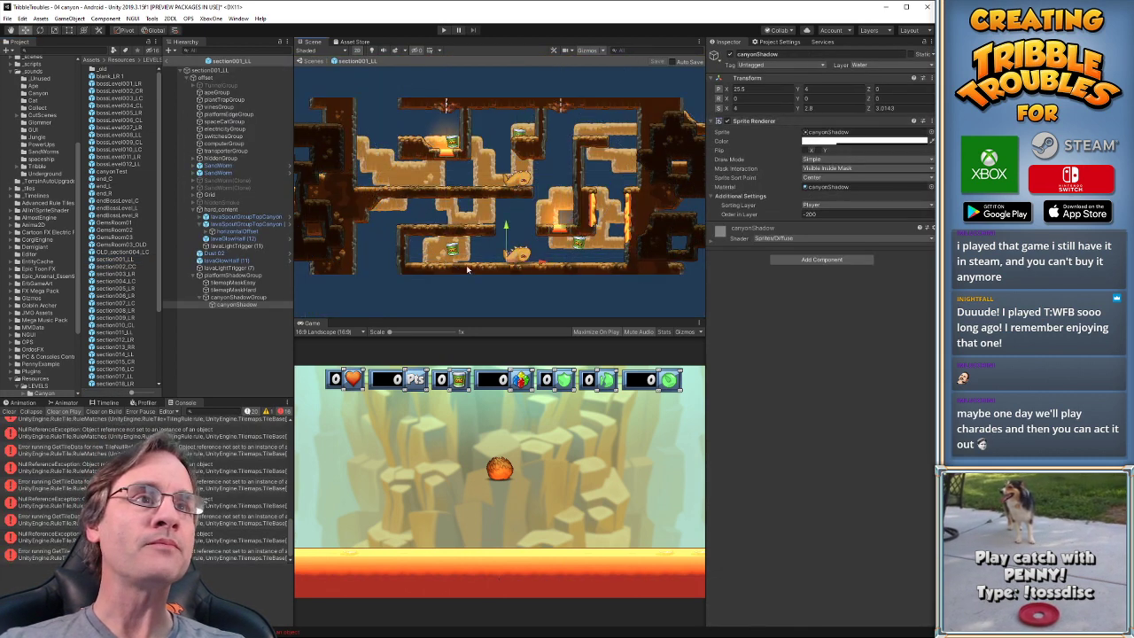
{"action": "scroll", "coordinate": [567, 221], "scroll_direction": "up", "scroll_amount": 4}
{"action": "mouse_move", "coordinate": [645, 258]}
{"action": "middle_mouse_down"}
{"action": "mouse_move", "coordinate": [471, 277]}
{"action": "mouse_move", "coordinate": [654, 255]}
{"action": "middle_mouse_up"}
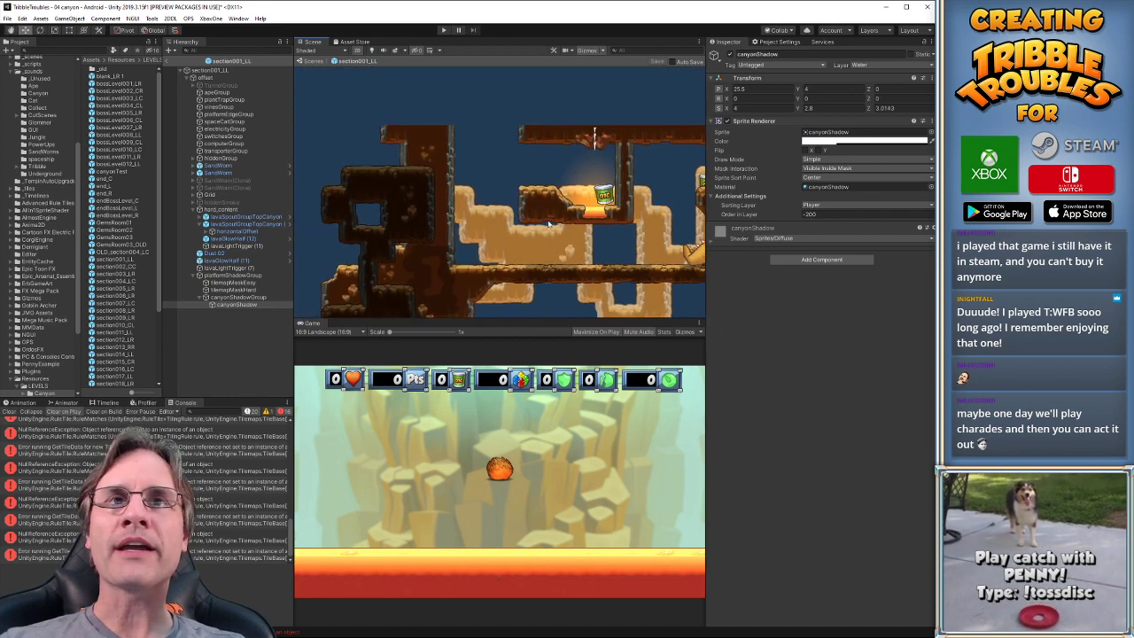
{"action": "left_click", "coordinate": [450, 301]}
{"action": "middle_click_drag", "start_coordinate": [451, 294], "coordinate": [445, 198]}
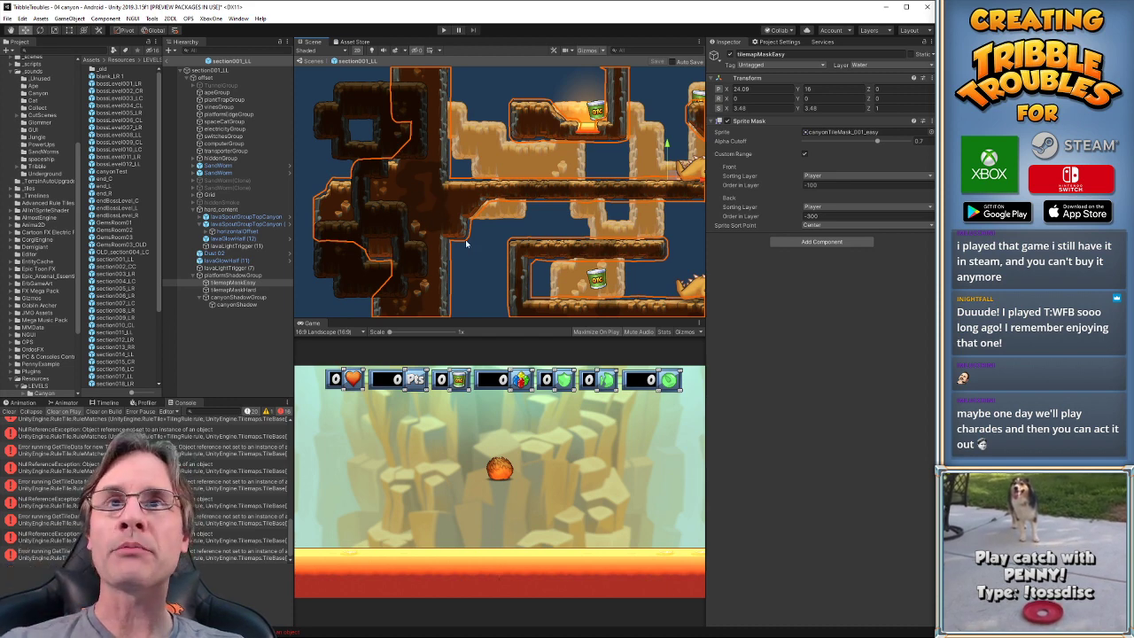
{"action": "scroll", "coordinate": [468, 245], "scroll_direction": "down", "scroll_amount": 1}
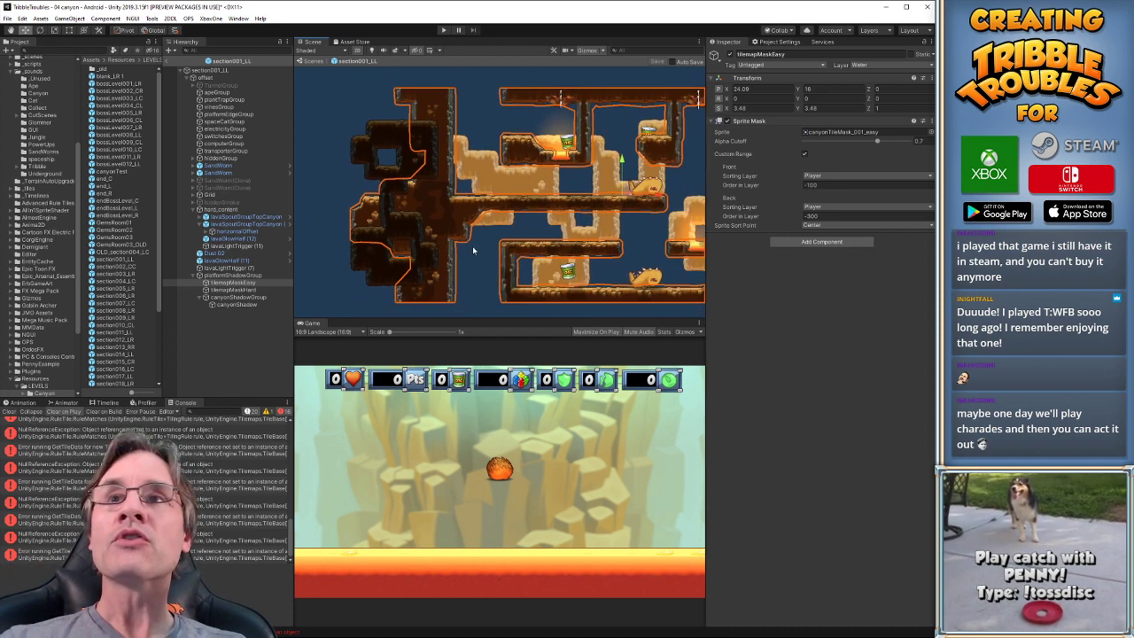
Locate the sprite asset used by tilemapMaskEasy and inspect the tilemapMaskHard sprite mask.
{"action": "left_click", "coordinate": [245, 283]}
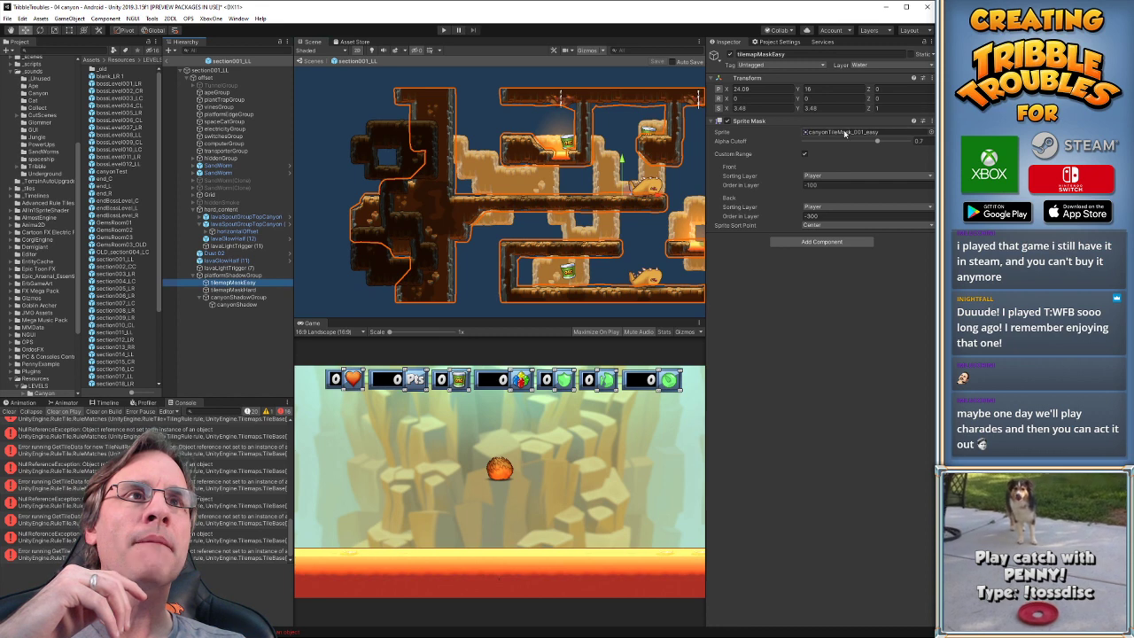
{"action": "left_click", "coordinate": [845, 133]}
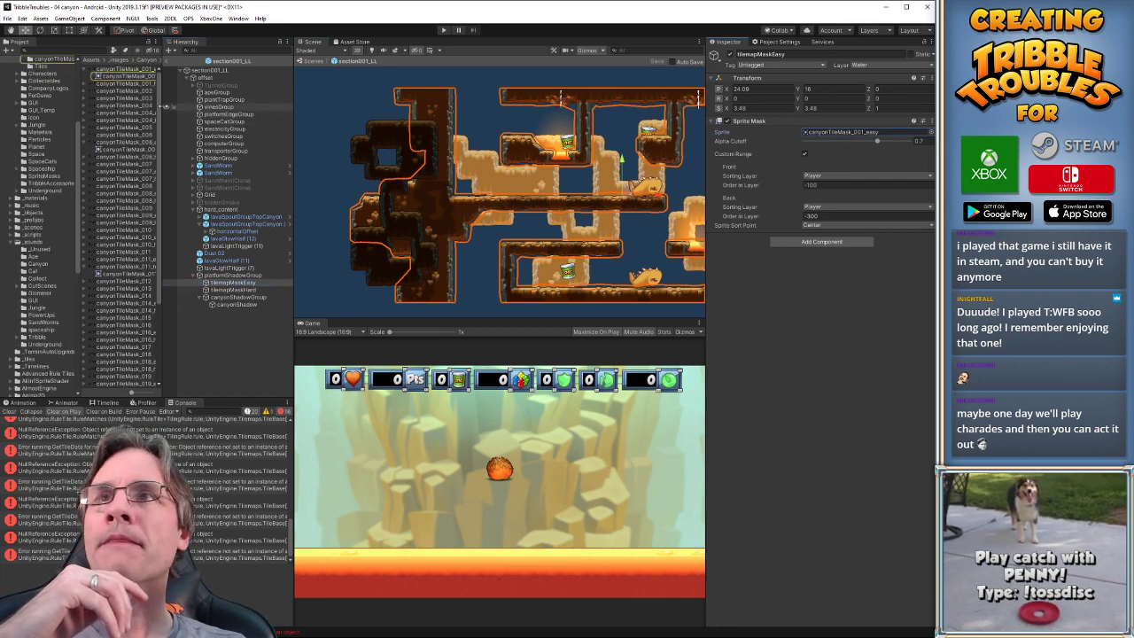
{"action": "key", "text": "Down"}
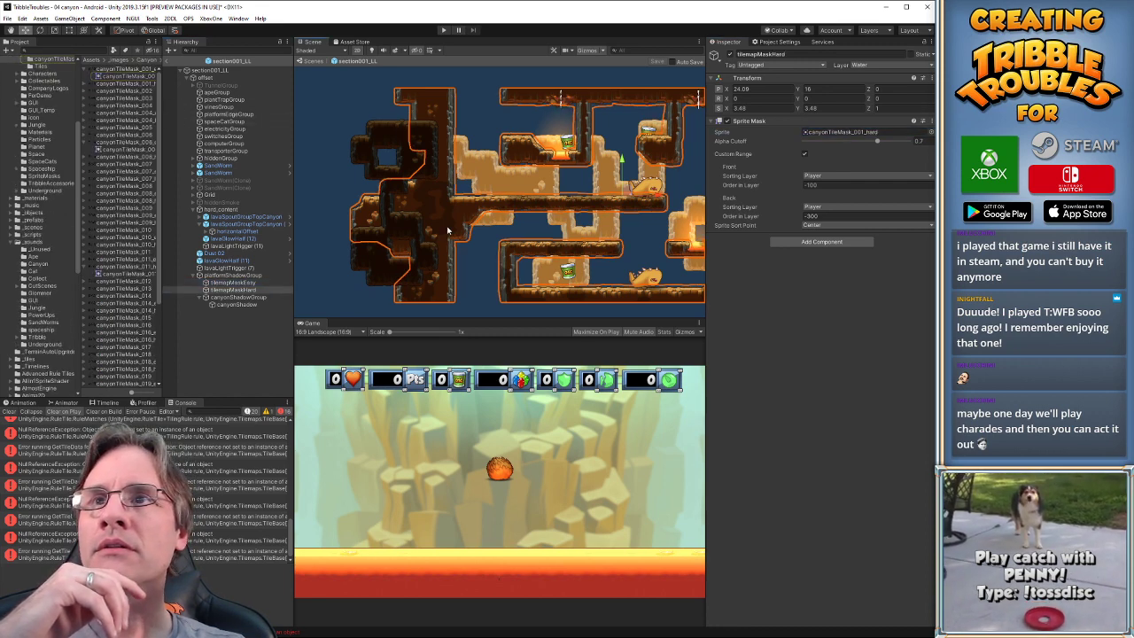
Inspect canyonShadow's sprite renderer and expanded material settings, along with its parent canyonShadowGroup.
{"action": "left_click", "coordinate": [230, 304]}
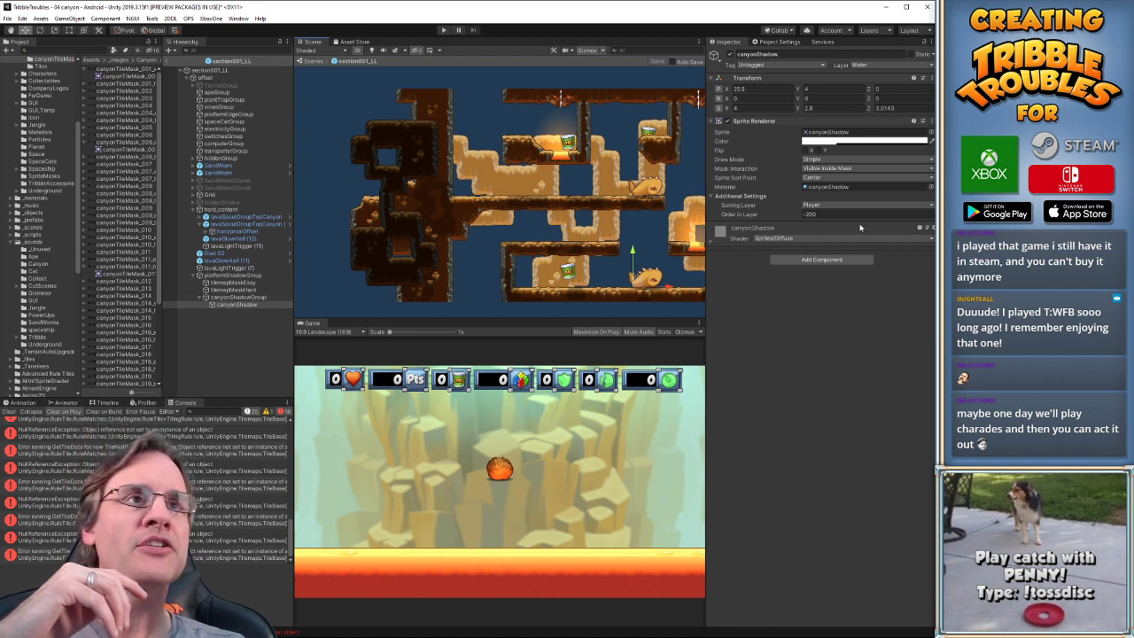
{"action": "left_click", "coordinate": [714, 245]}
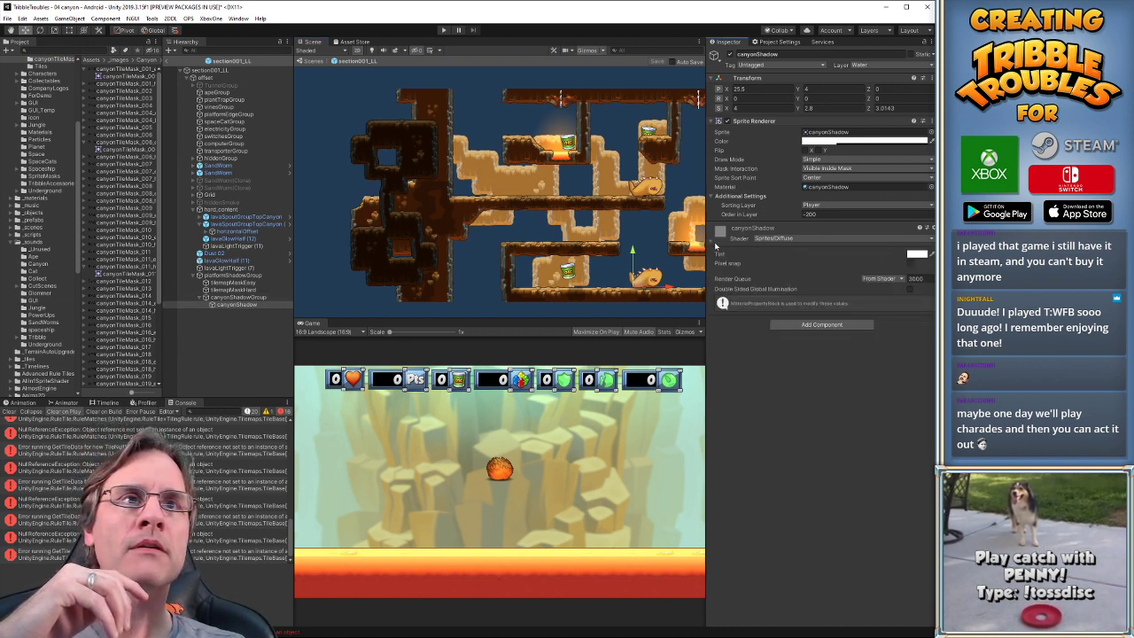
{"action": "left_click", "coordinate": [223, 297]}
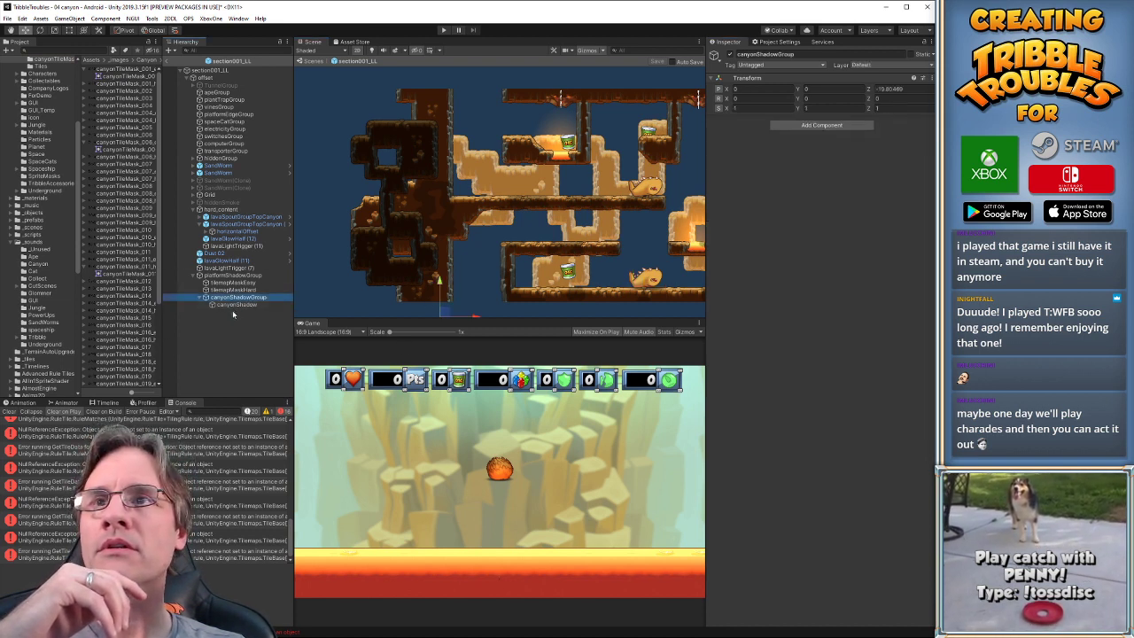
{"action": "left_click", "coordinate": [234, 305]}
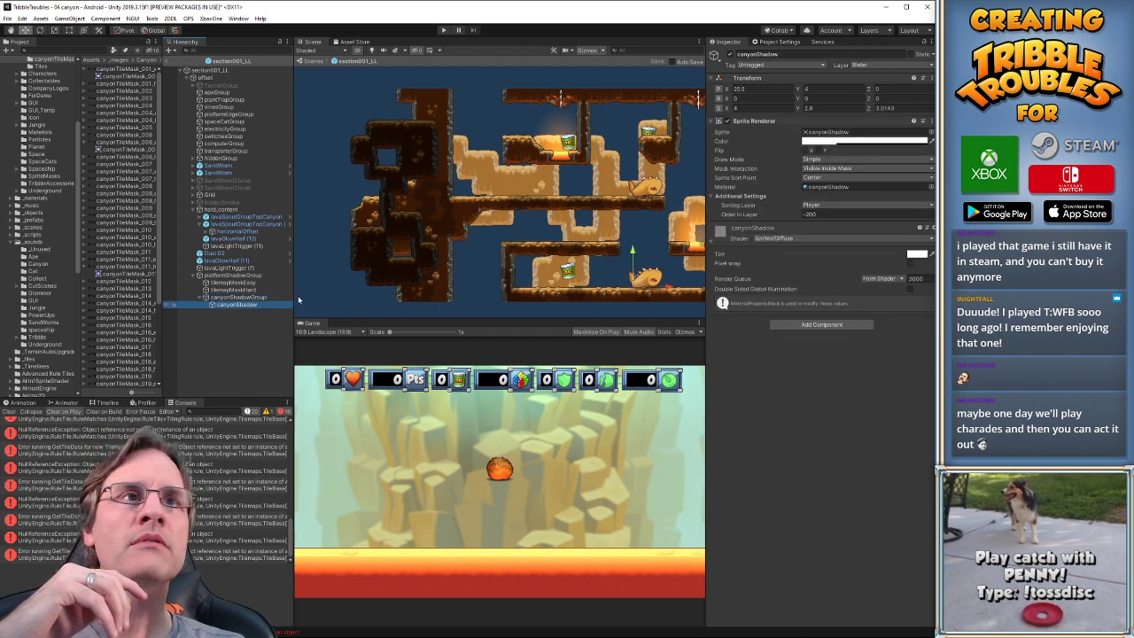
Open canyonShadow.png in Photos, enlarge the window to examine the shadow shapes, and close the image.
{"action": "left_click", "coordinate": [817, 133]}
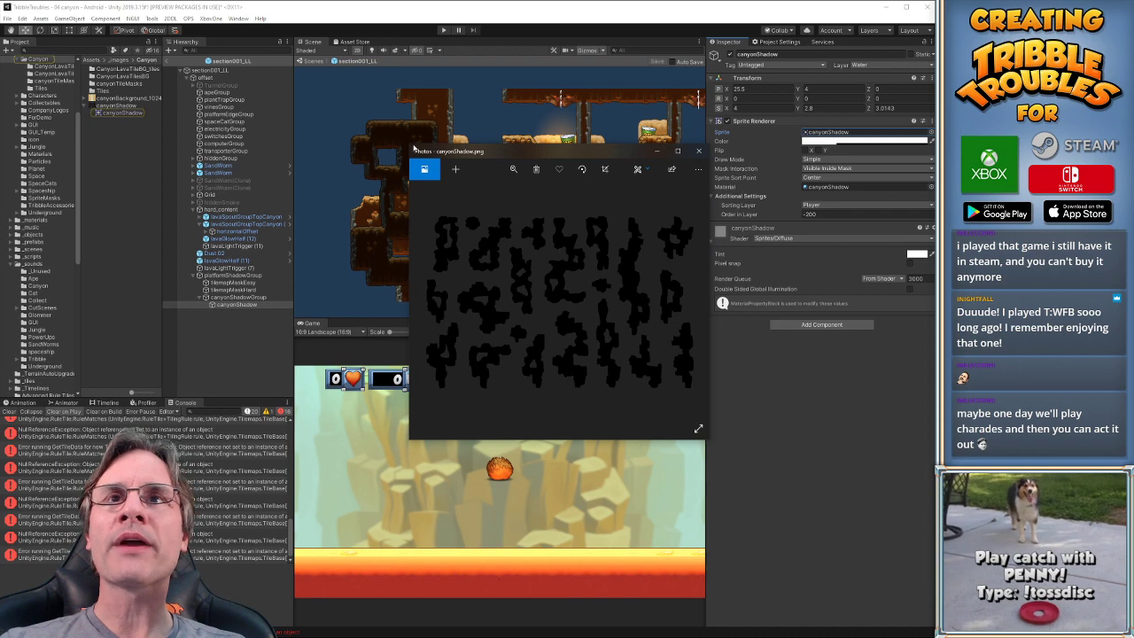
{"action": "left_click_drag", "start_coordinate": [409, 146], "coordinate": [89, 60]}
{"action": "left_click_drag", "start_coordinate": [708, 436], "coordinate": [815, 537]}
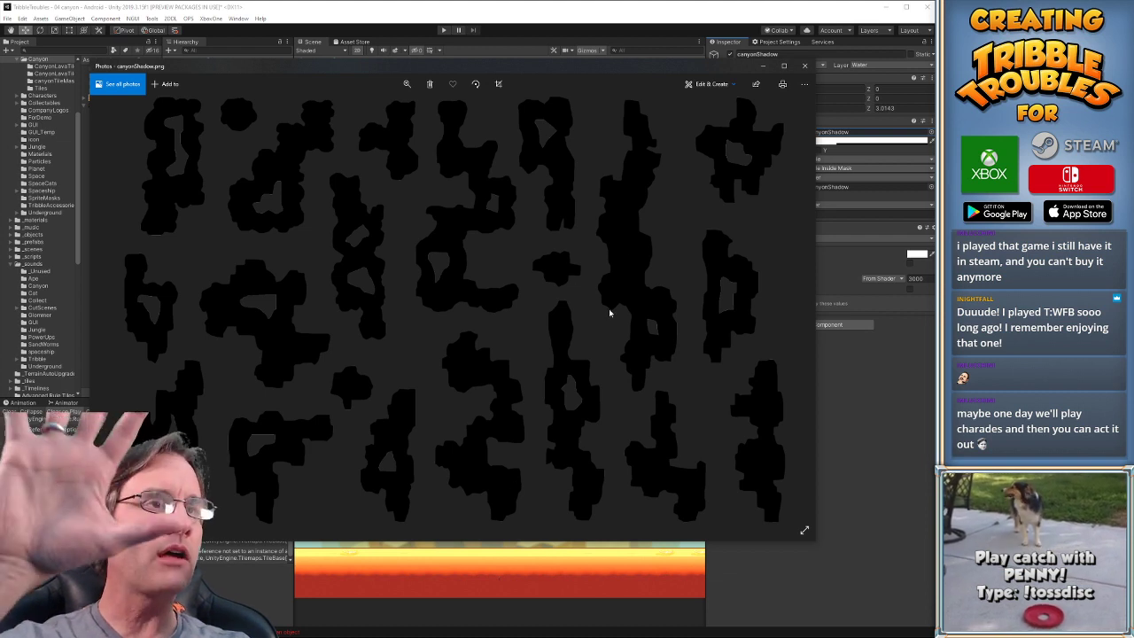
{"action": "left_click", "coordinate": [805, 66]}
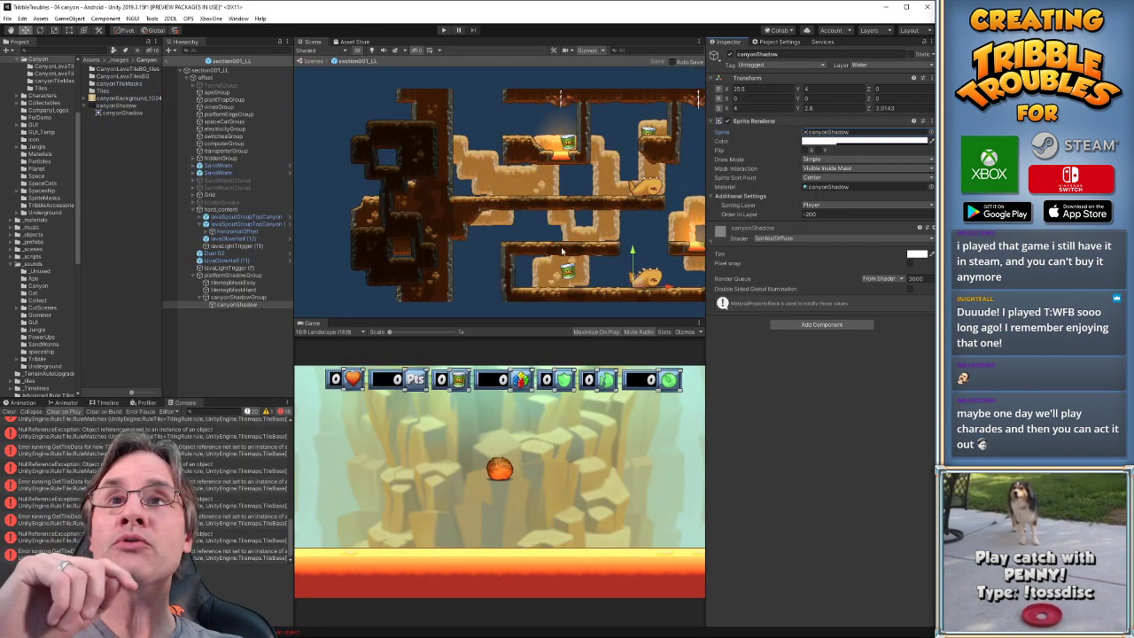
Open tilemapMaskEasy's canyonTileMask_001_easy image in Photos to examine the mask shape, and close it.
{"action": "left_click", "coordinate": [247, 282]}
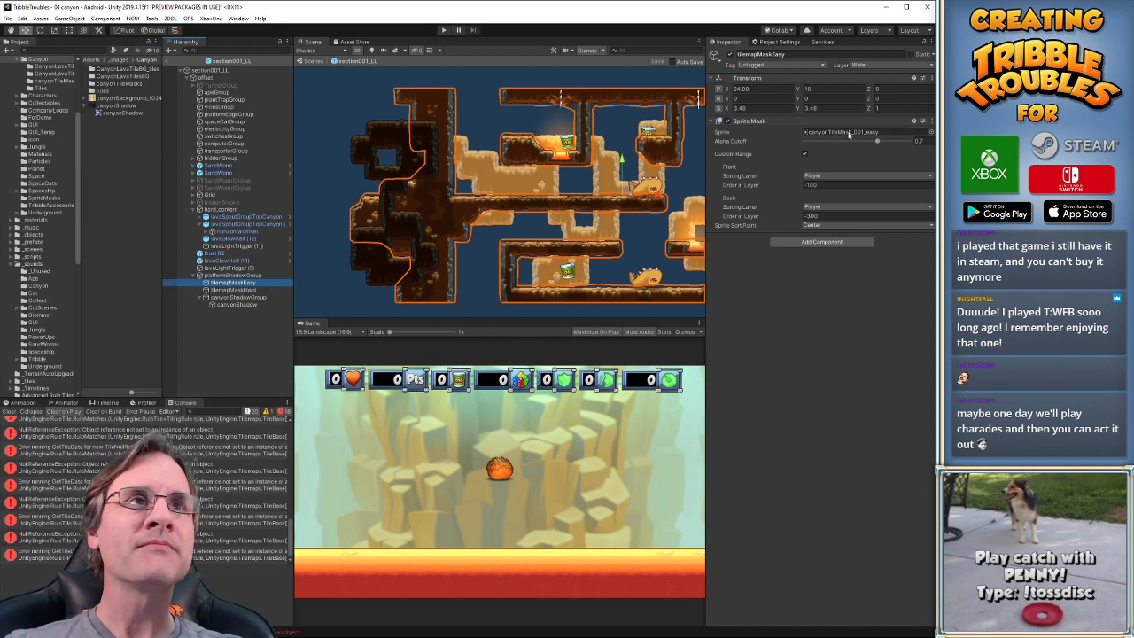
{"action": "double_click", "coordinate": [848, 133]}
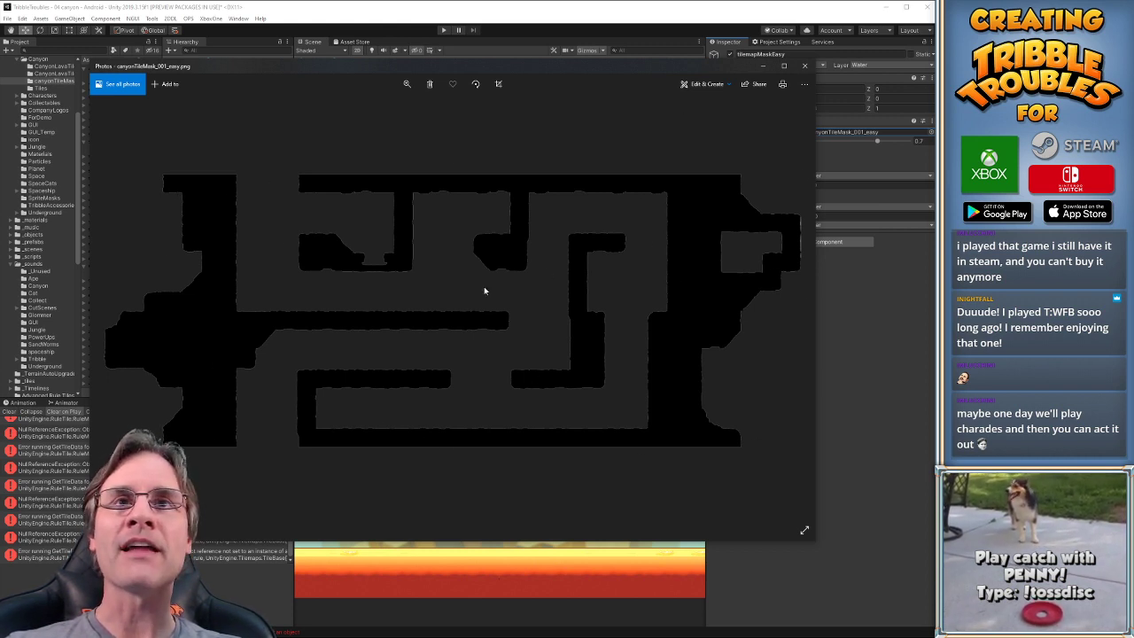
{"action": "left_click", "coordinate": [802, 68]}
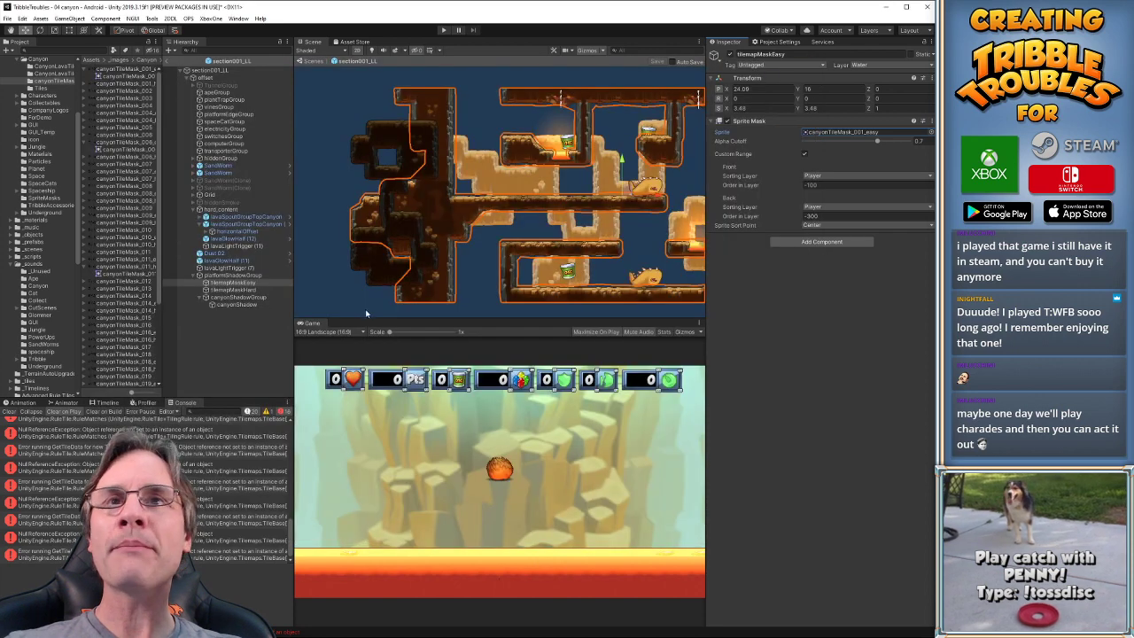
Set canyonShadow's Mask Interaction to None and maximize the Scene view to show the whole unmasked shadow sprite.
{"action": "left_click", "coordinate": [238, 305]}
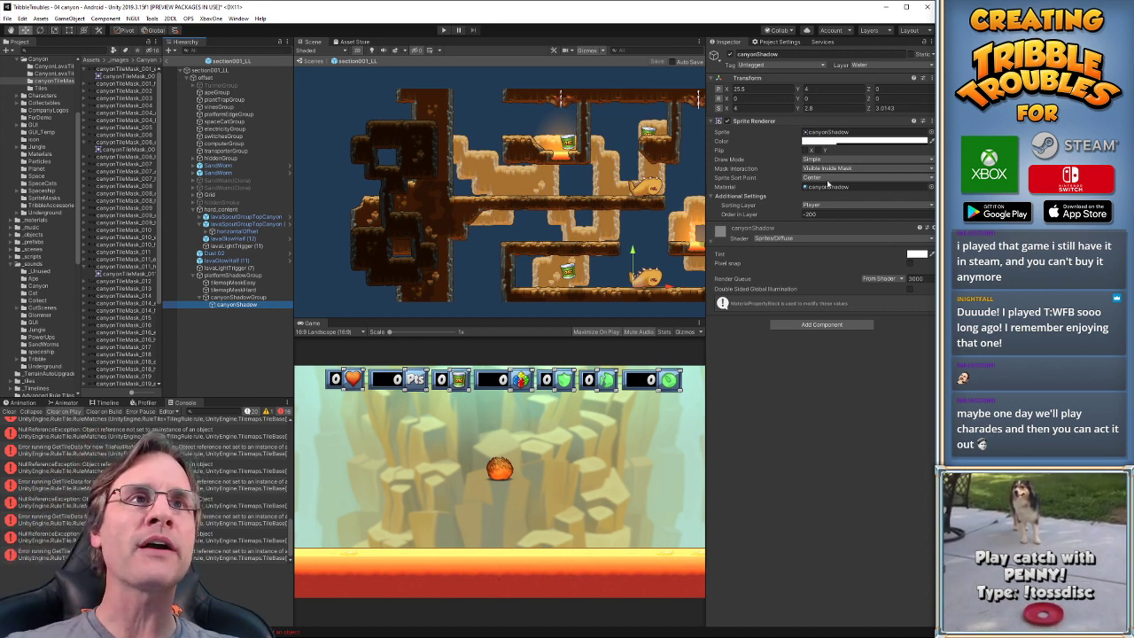
{"action": "left_click", "coordinate": [826, 169]}
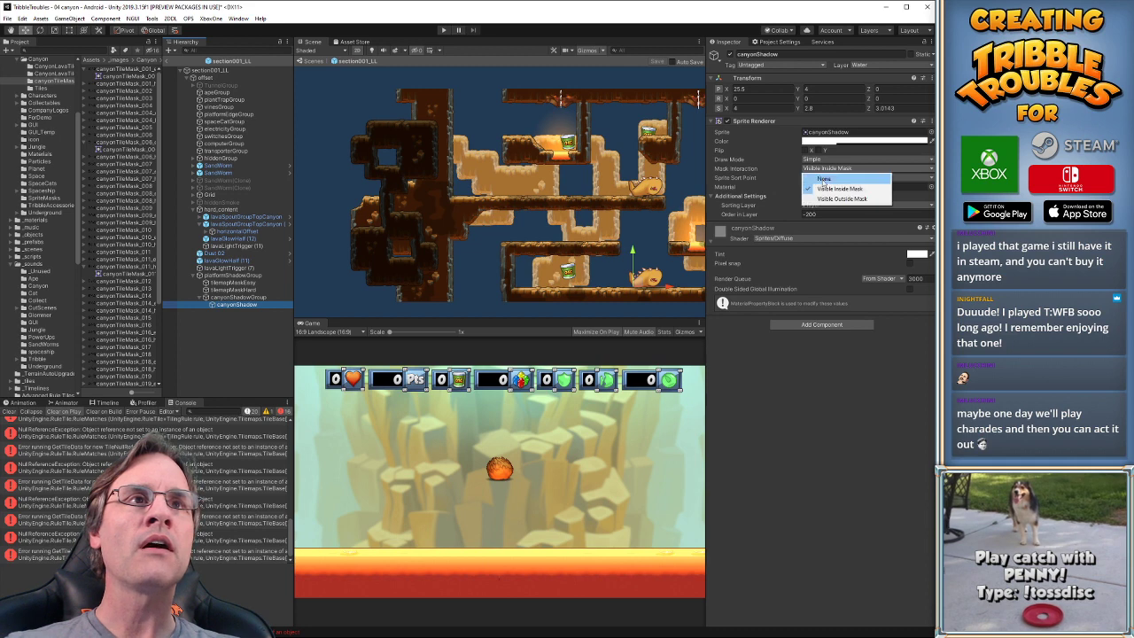
{"action": "left_click", "coordinate": [824, 177]}
{"action": "middle_click_drag", "start_coordinate": [556, 207], "coordinate": [518, 161]}
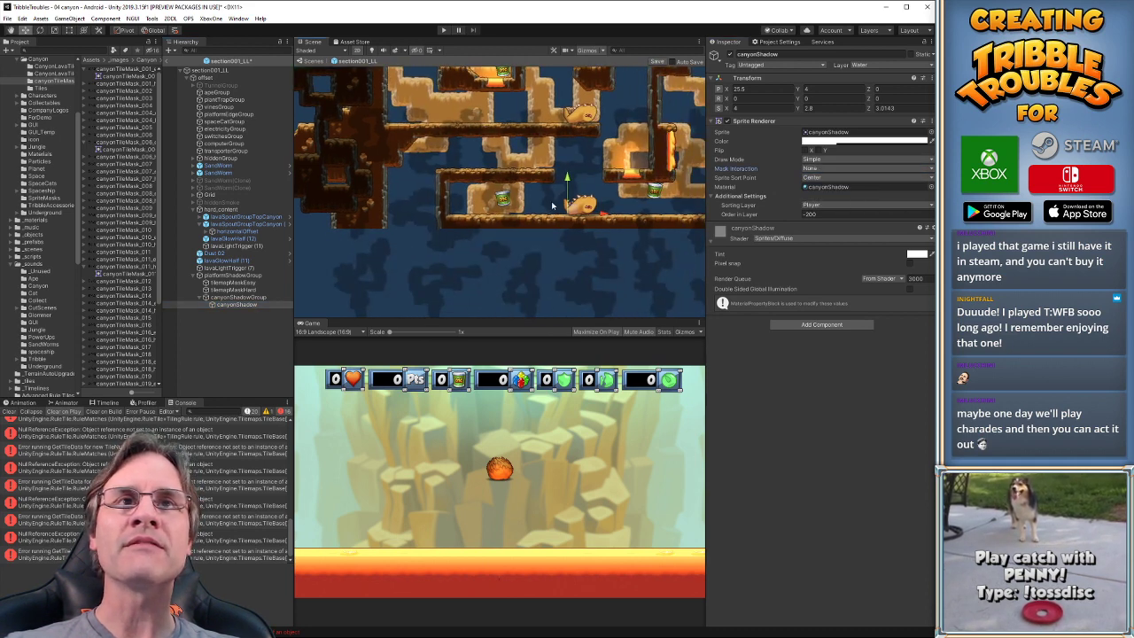
{"action": "key", "text": "shift+space"}
{"action": "scroll", "coordinate": [562, 257], "scroll_direction": "down", "scroll_amount": 2}
{"action": "scroll", "coordinate": [563, 258], "scroll_direction": "down", "scroll_amount": 5}
{"action": "middle_click_drag", "start_coordinate": [600, 267], "coordinate": [515, 282]}
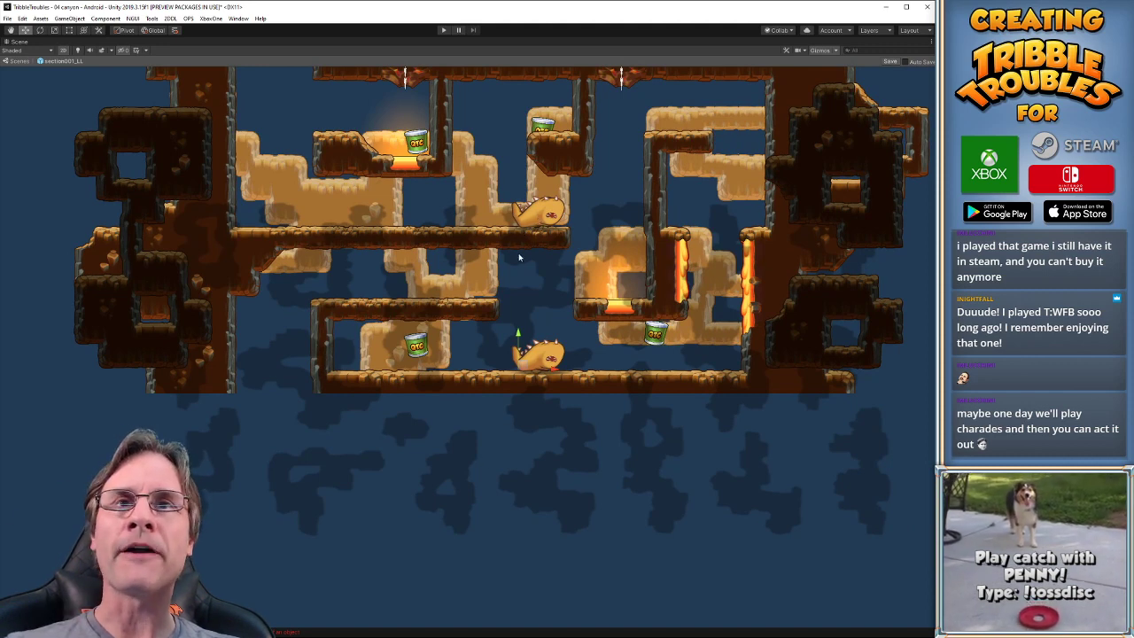
Restore the full editor layout and set canyonShadow's Mask Interaction to Visible Inside Mask.
{"action": "key", "text": "shift+space"}
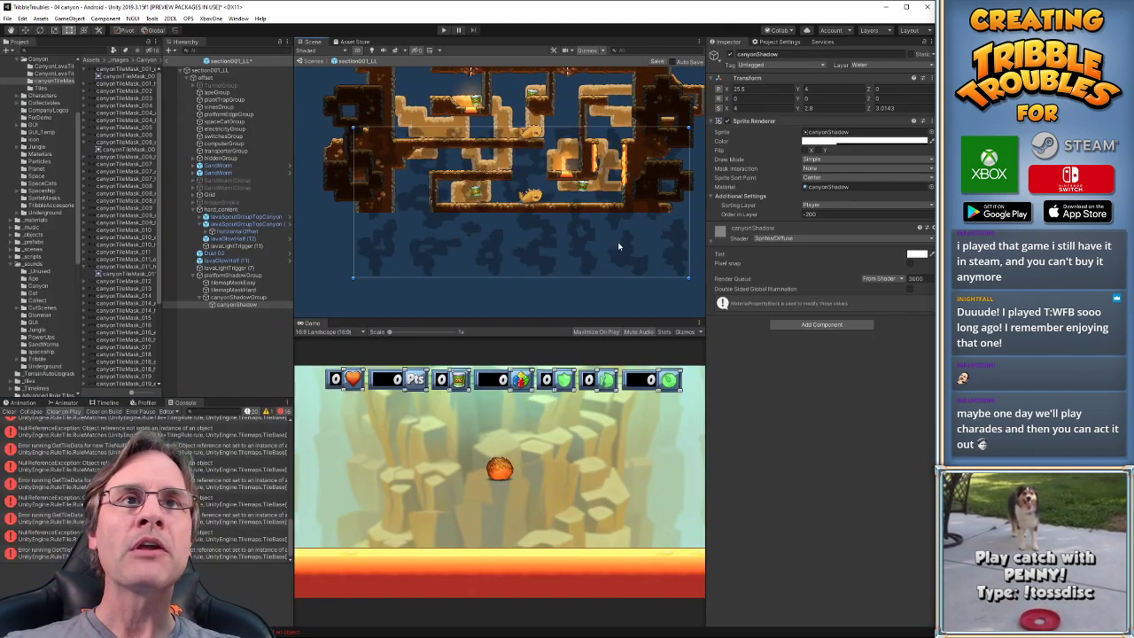
{"action": "left_click", "coordinate": [823, 168]}
{"action": "left_click", "coordinate": [826, 189]}
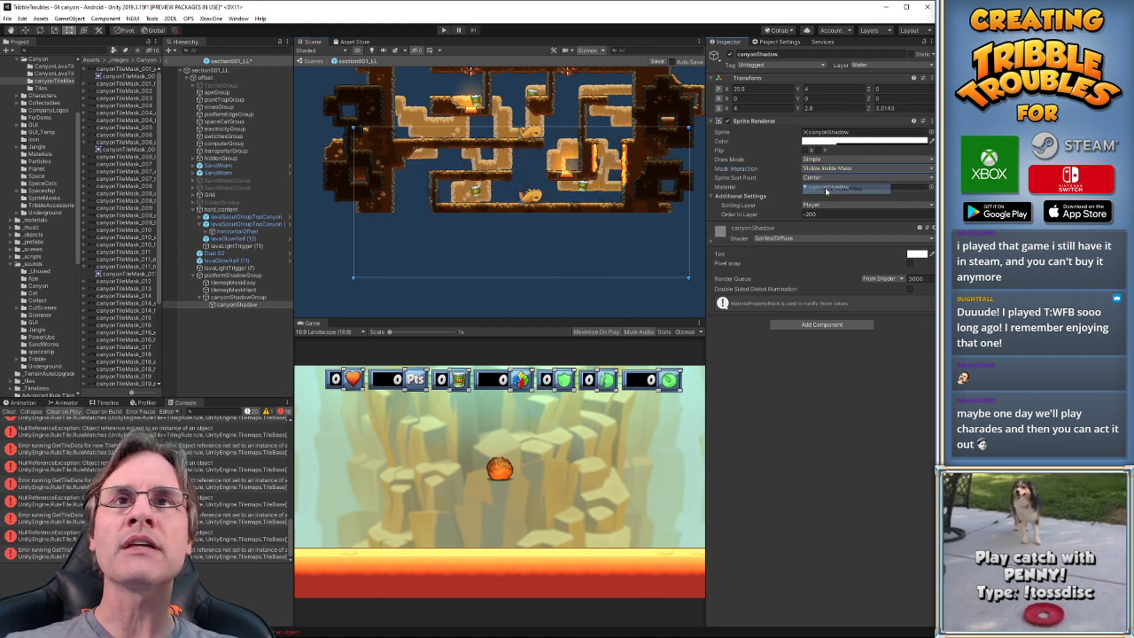
Examine the masked shadows on the lower platform around the QTC can in the Scene view.
{"action": "scroll", "coordinate": [421, 194], "scroll_direction": "up", "scroll_amount": 4}
{"action": "scroll", "coordinate": [421, 195], "scroll_direction": "up", "scroll_amount": 2}
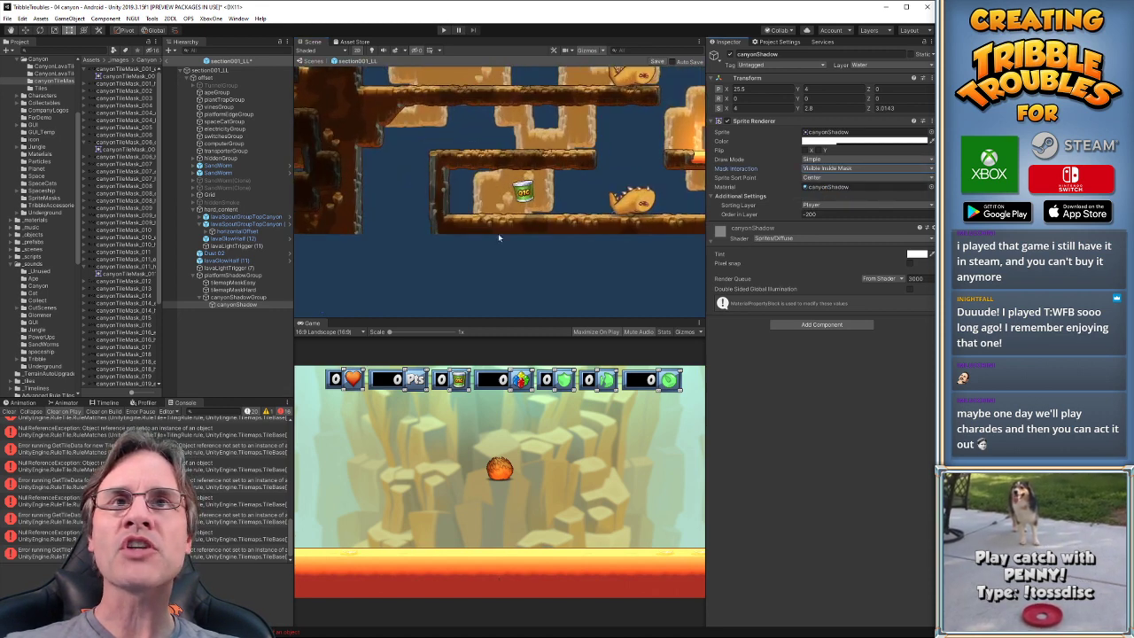
{"action": "scroll", "coordinate": [475, 225], "scroll_direction": "up", "scroll_amount": 3}
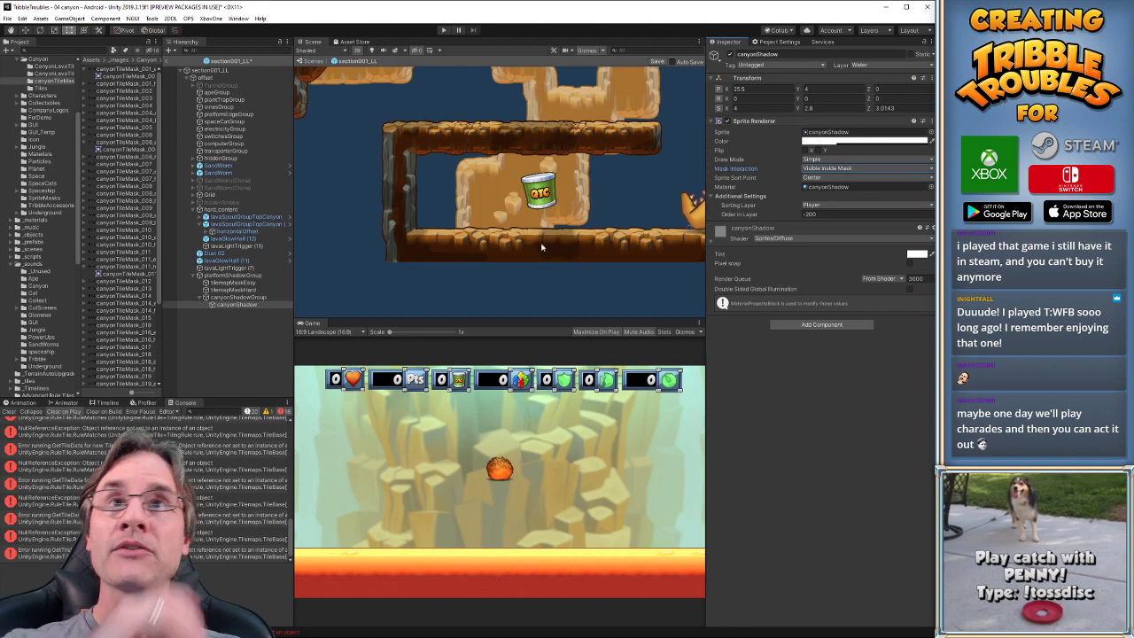
{"action": "scroll", "coordinate": [562, 238], "scroll_direction": "up", "scroll_amount": 1}
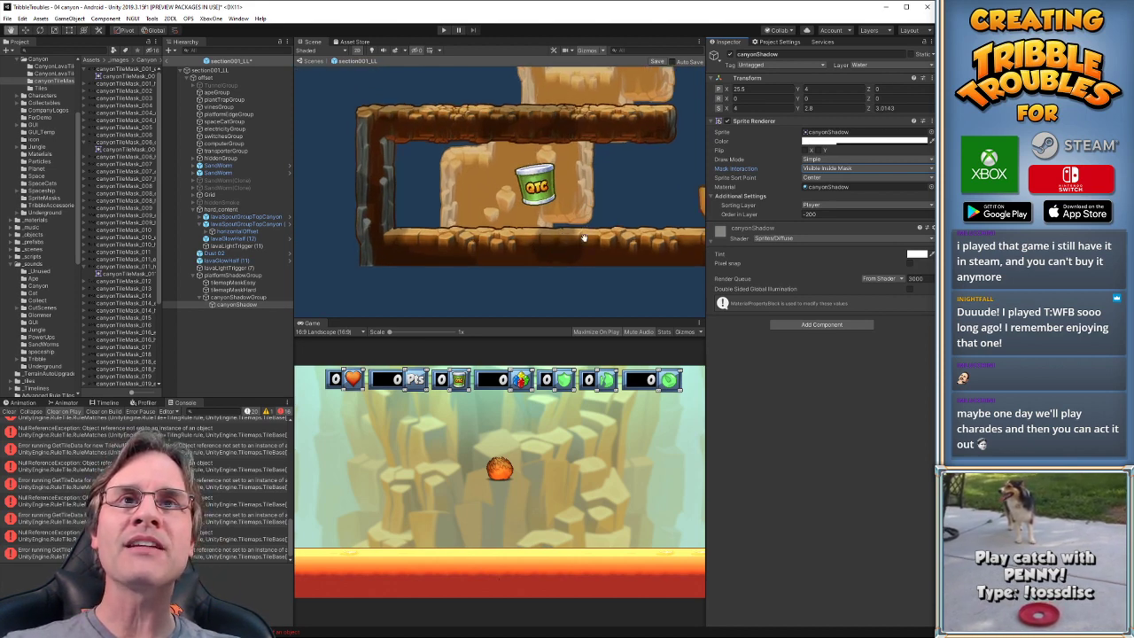
{"action": "scroll", "coordinate": [556, 223], "scroll_direction": "up", "scroll_amount": 2}
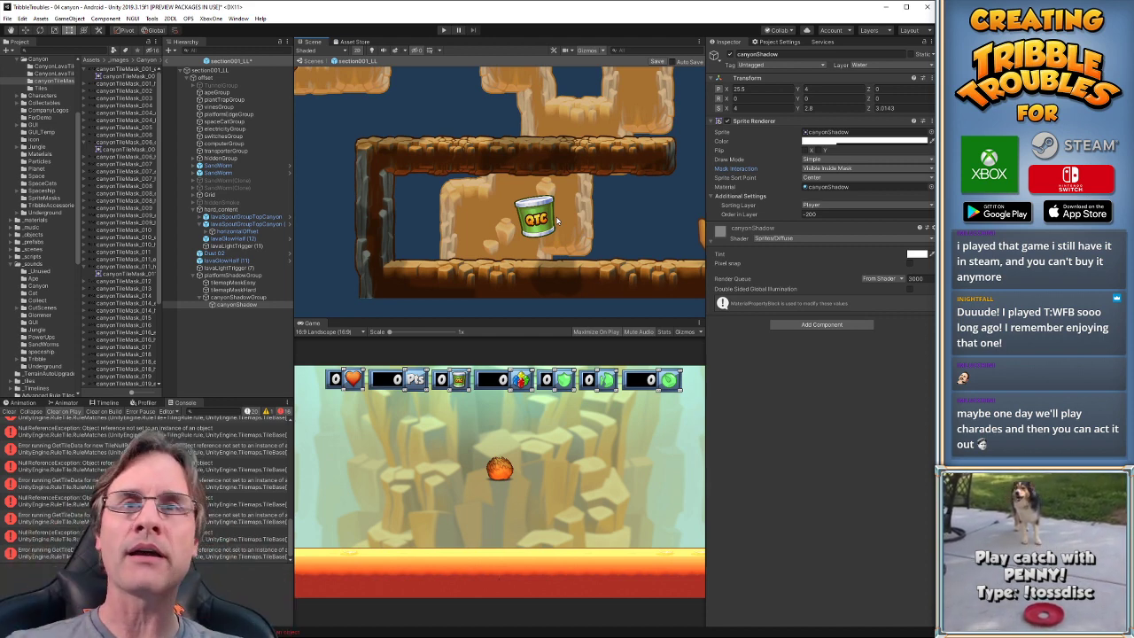
{"action": "scroll", "coordinate": [632, 202], "scroll_direction": "down", "scroll_amount": 4}
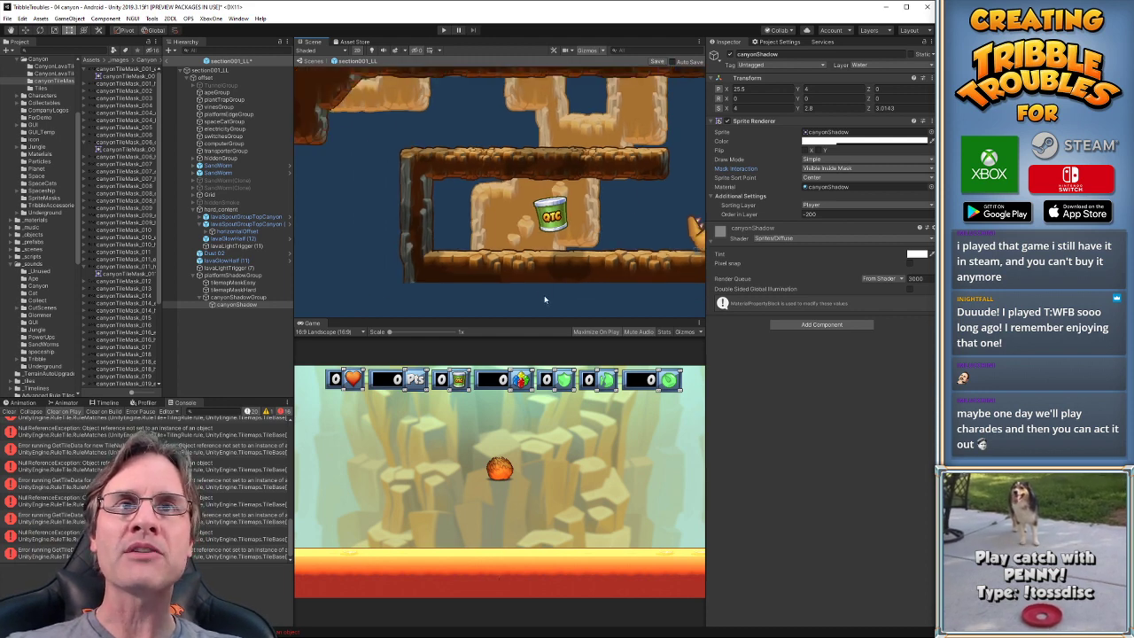
{"action": "scroll", "coordinate": [547, 285], "scroll_direction": "up", "scroll_amount": 2}
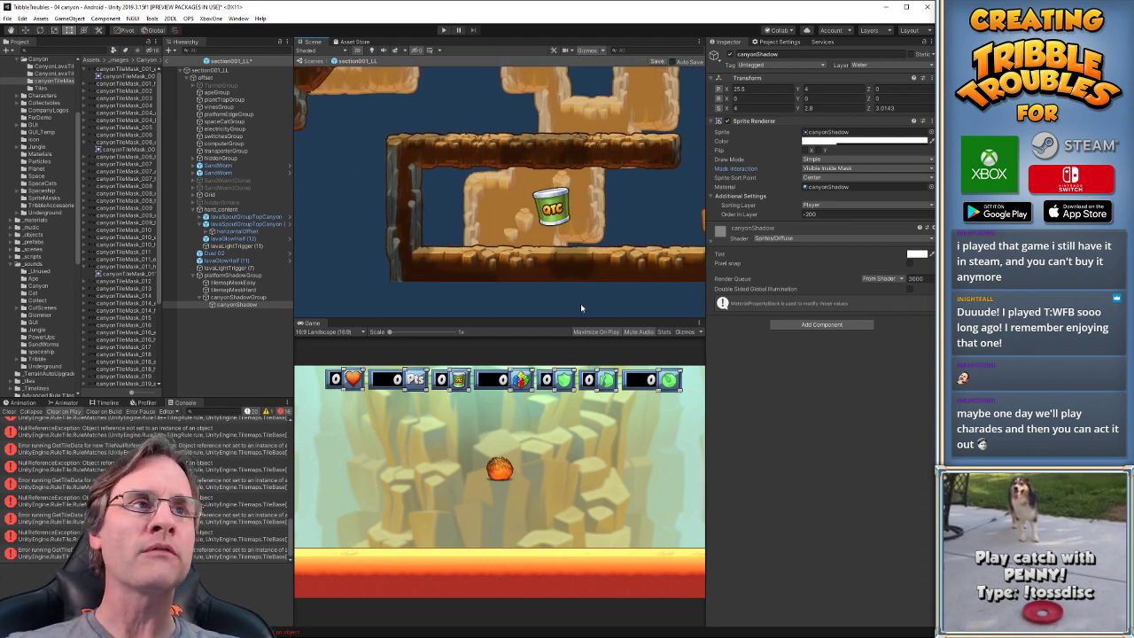
{"action": "scroll", "coordinate": [554, 257], "scroll_direction": "up", "scroll_amount": 2}
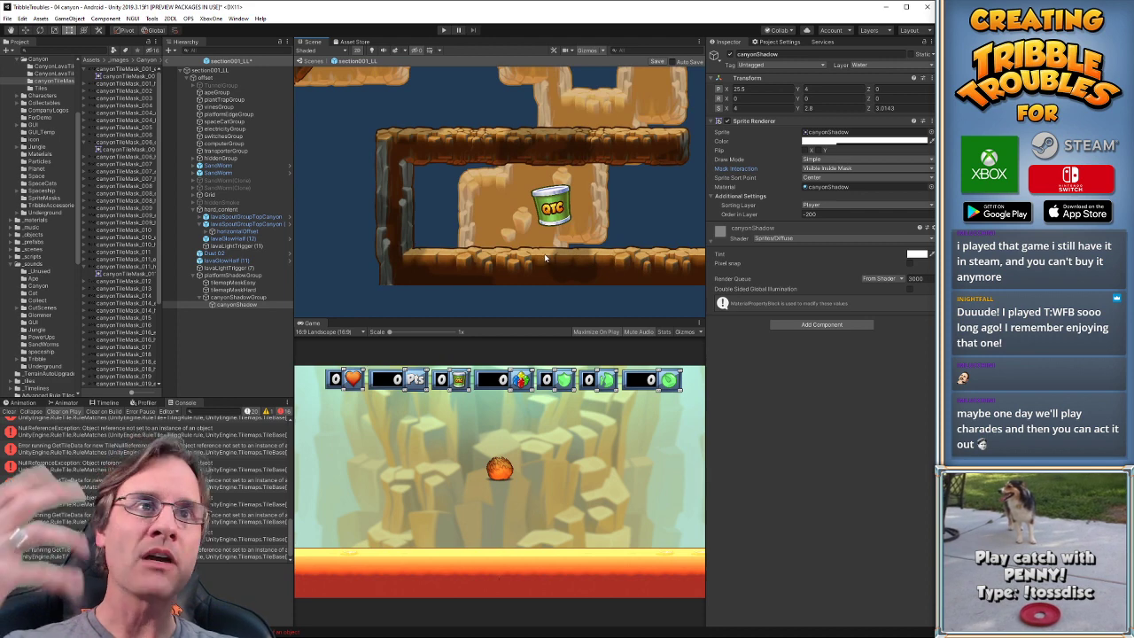
{"action": "scroll", "coordinate": [543, 257], "scroll_direction": "down", "scroll_amount": 3}
Set canyonShadow's Mask Interaction to Visible Outside Mask and inspect the shadows beside the QTC can platform up close.
{"action": "left_click", "coordinate": [833, 168]}
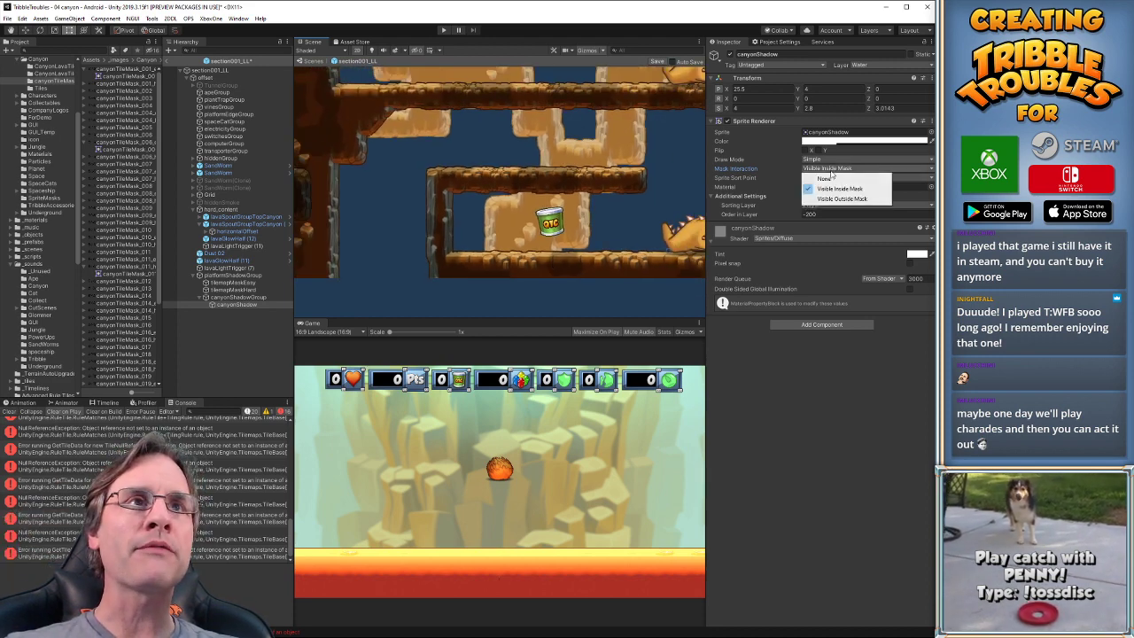
{"action": "left_click", "coordinate": [835, 199]}
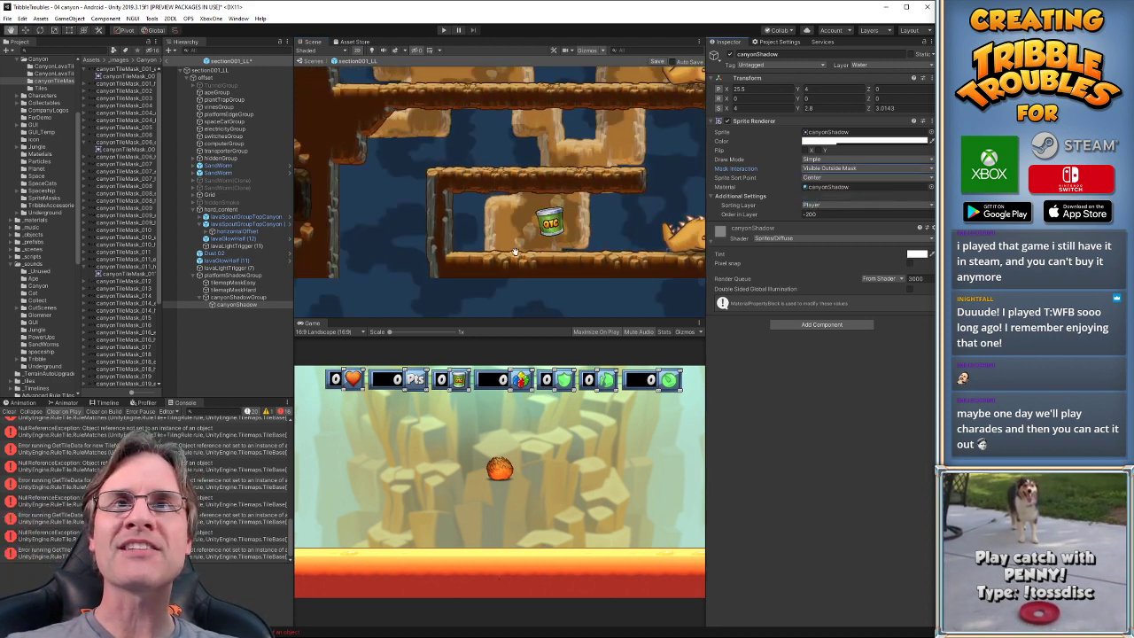
{"action": "scroll", "coordinate": [491, 268], "scroll_direction": "up", "scroll_amount": 2}
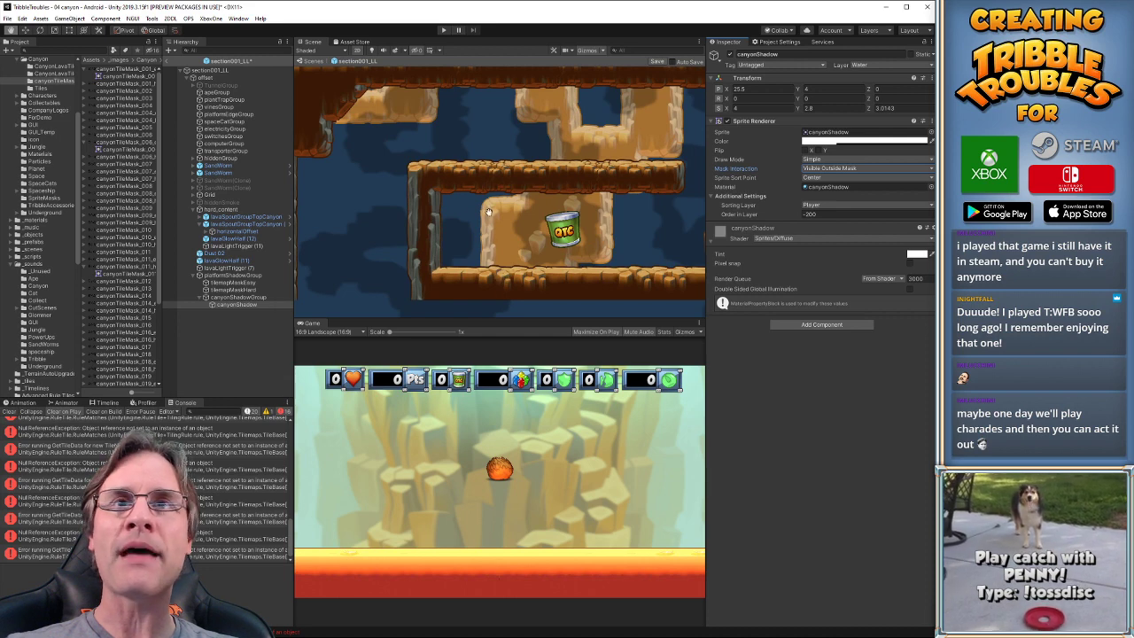
{"action": "middle_click_drag", "start_coordinate": [488, 212], "coordinate": [532, 153]}
{"action": "scroll", "coordinate": [400, 146], "scroll_direction": "up", "scroll_amount": 2}
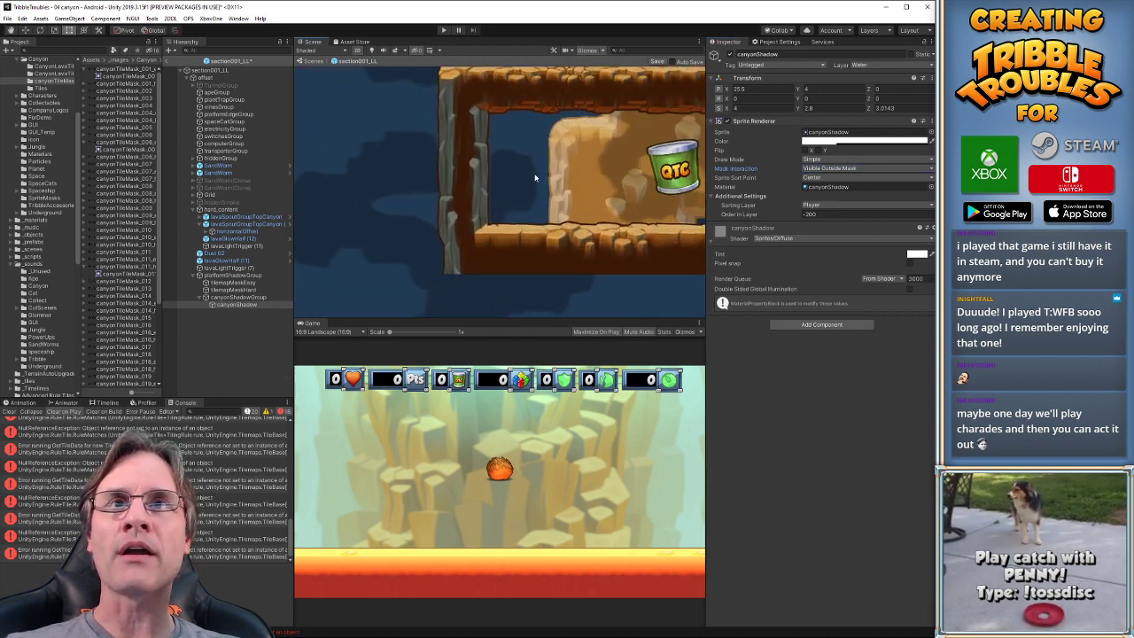
Set canyonShadow's Mask Interaction back to Visible Inside Mask.
{"action": "left_click", "coordinate": [832, 168]}
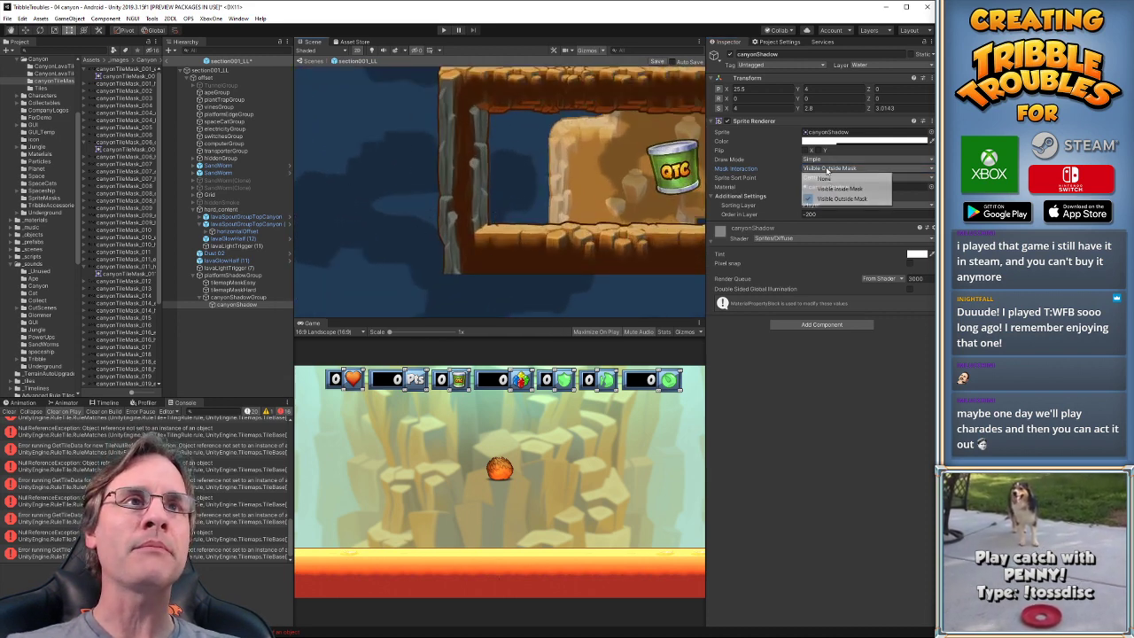
{"action": "left_click", "coordinate": [833, 188]}
{"action": "scroll", "coordinate": [596, 254], "scroll_direction": "down", "scroll_amount": 3}
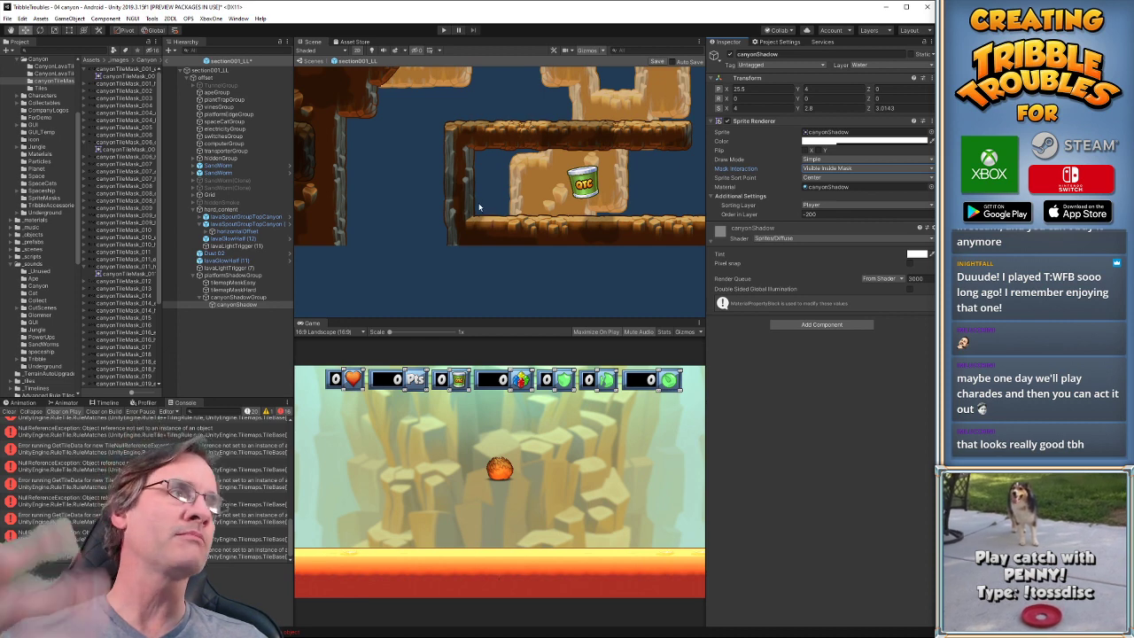
Run the 04 canyon level in play mode, discarding the unsaved changes to the section001_LL prefab.
{"action": "scroll", "coordinate": [521, 197], "scroll_direction": "down", "scroll_amount": 8}
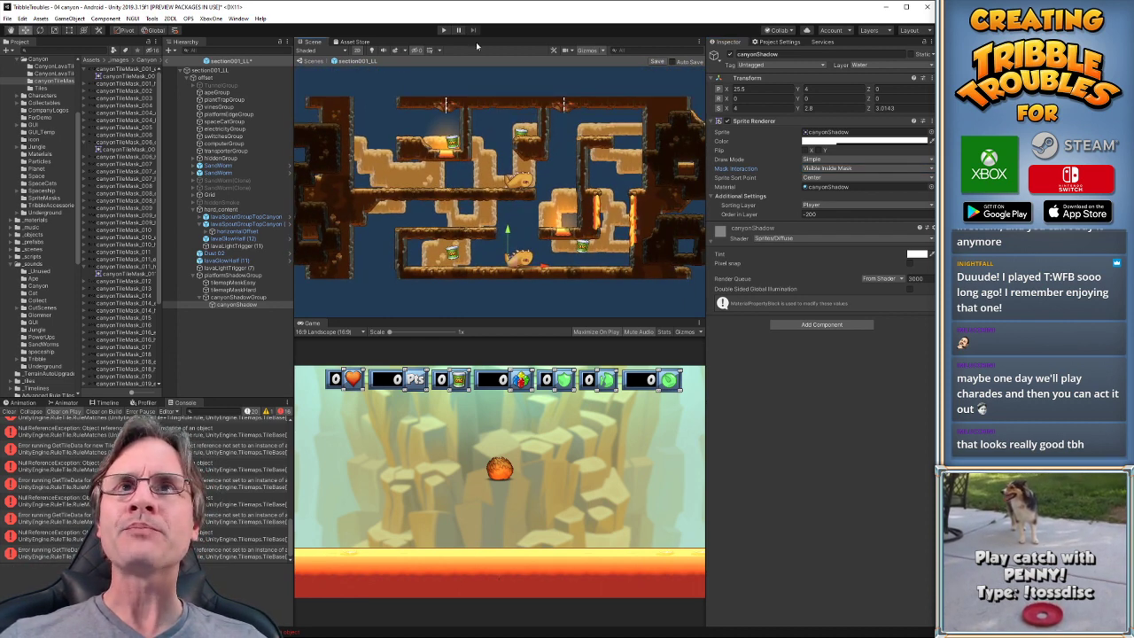
{"action": "left_click", "coordinate": [444, 30]}
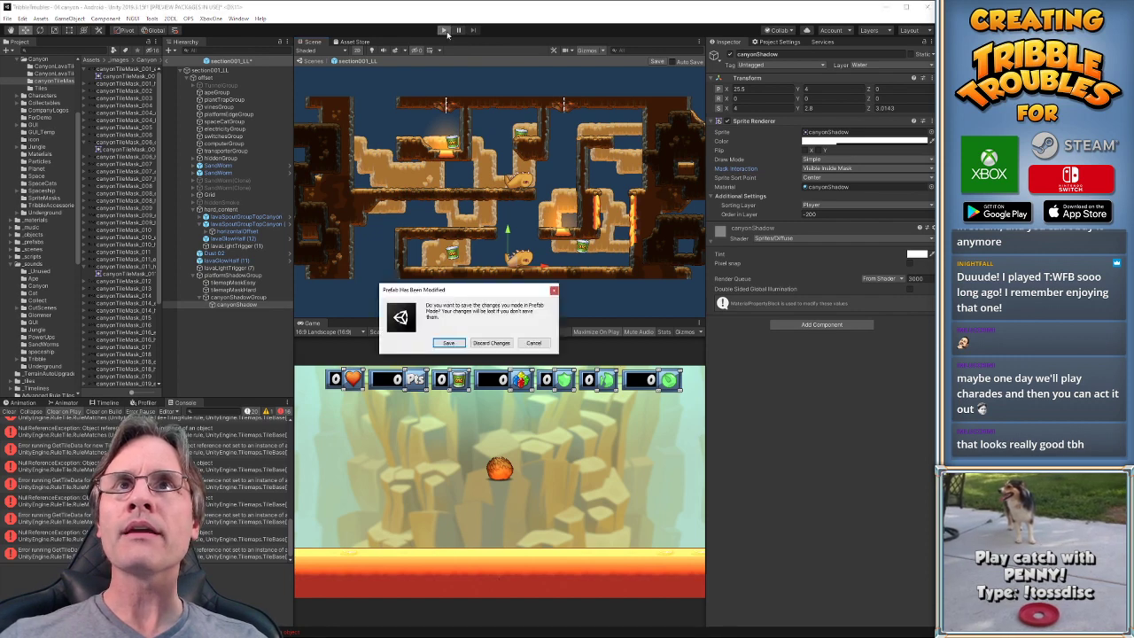
{"action": "left_click", "coordinate": [490, 342]}
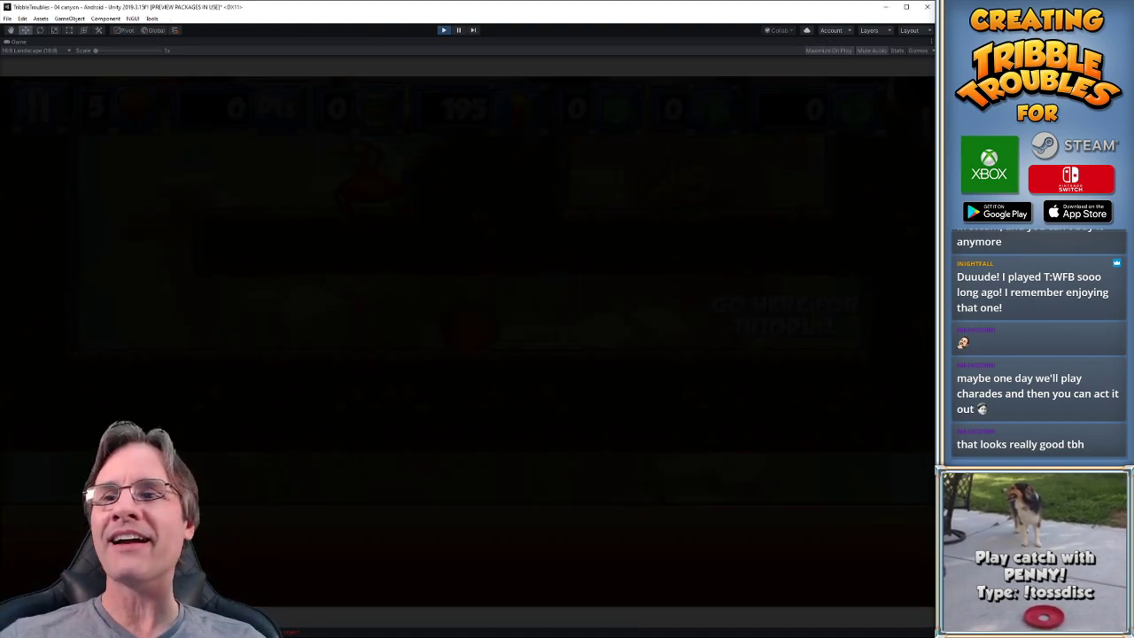
Playtest the canyon level by jumping the orange tribble onto the middle platform, defeating the red enemy, and rolling along the platform.
{"action": "key", "text": "Left"}
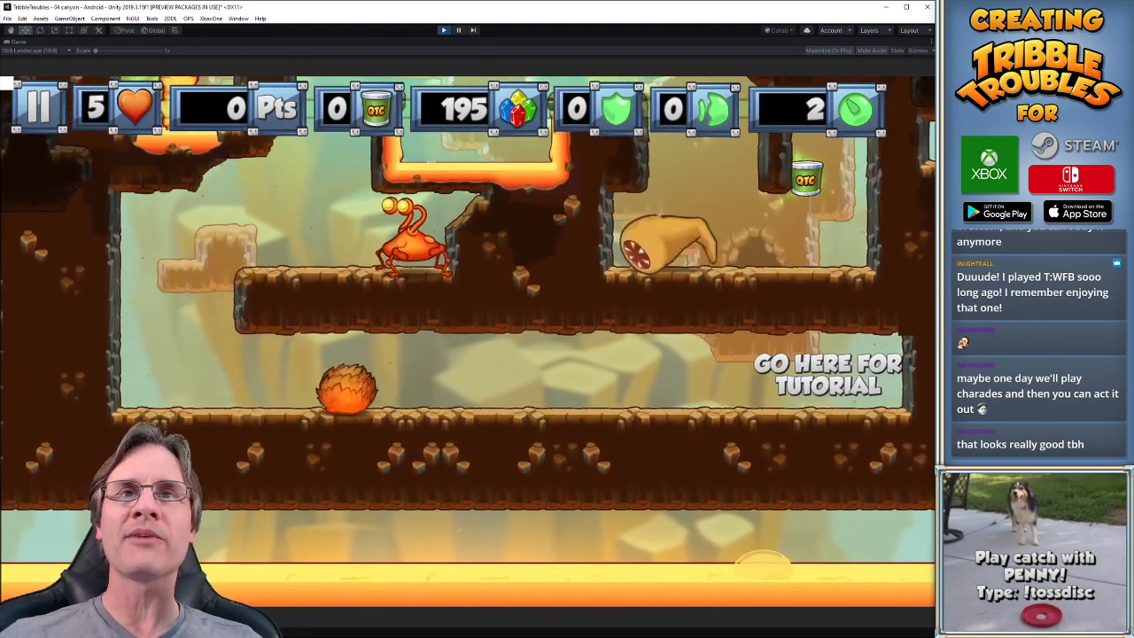
{"action": "key", "text": "space"}
{"action": "key", "text": "Right"}
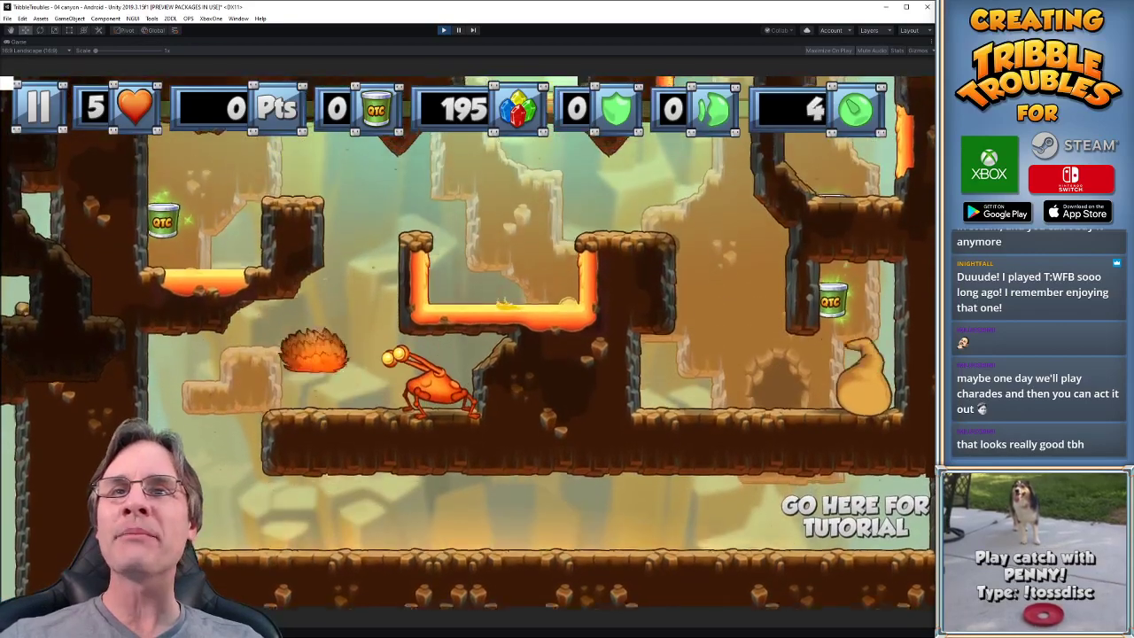
{"action": "key", "text": "Right"}
{"action": "key", "text": "Left"}
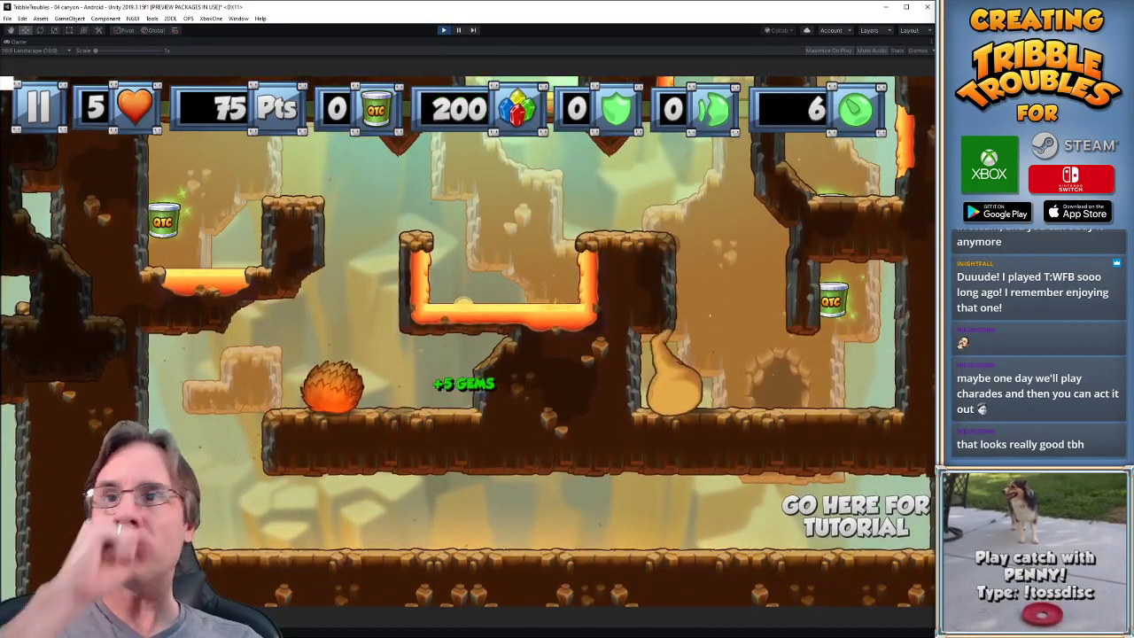
{"action": "key", "text": "space"}
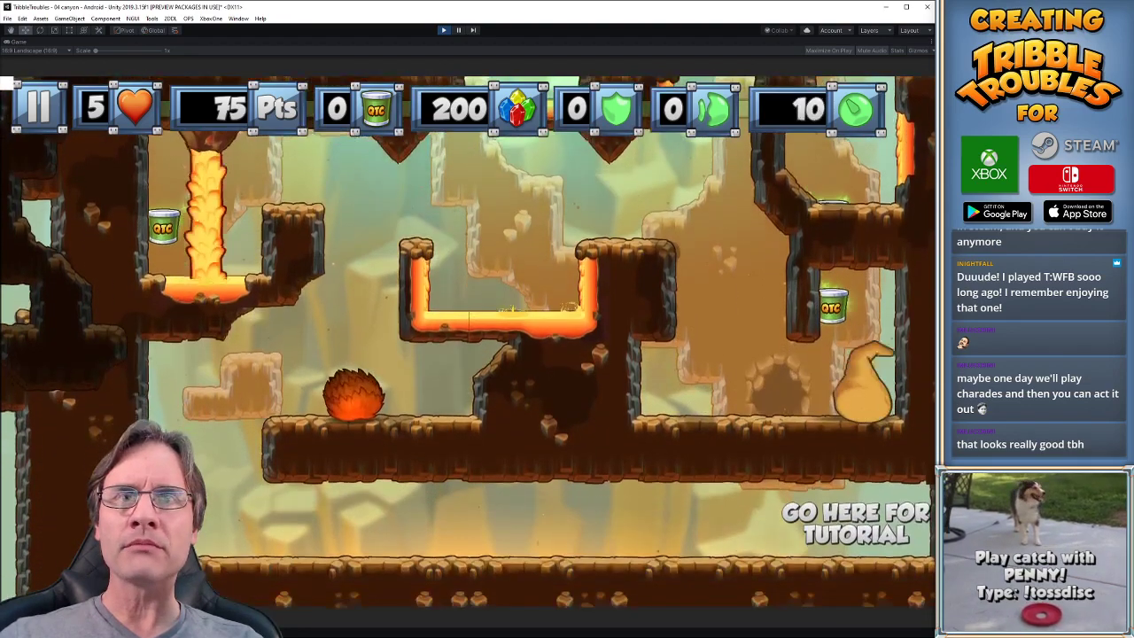
{"action": "key", "text": "Right"}
{"action": "key", "text": "Left"}
{"action": "key", "text": "Right"}
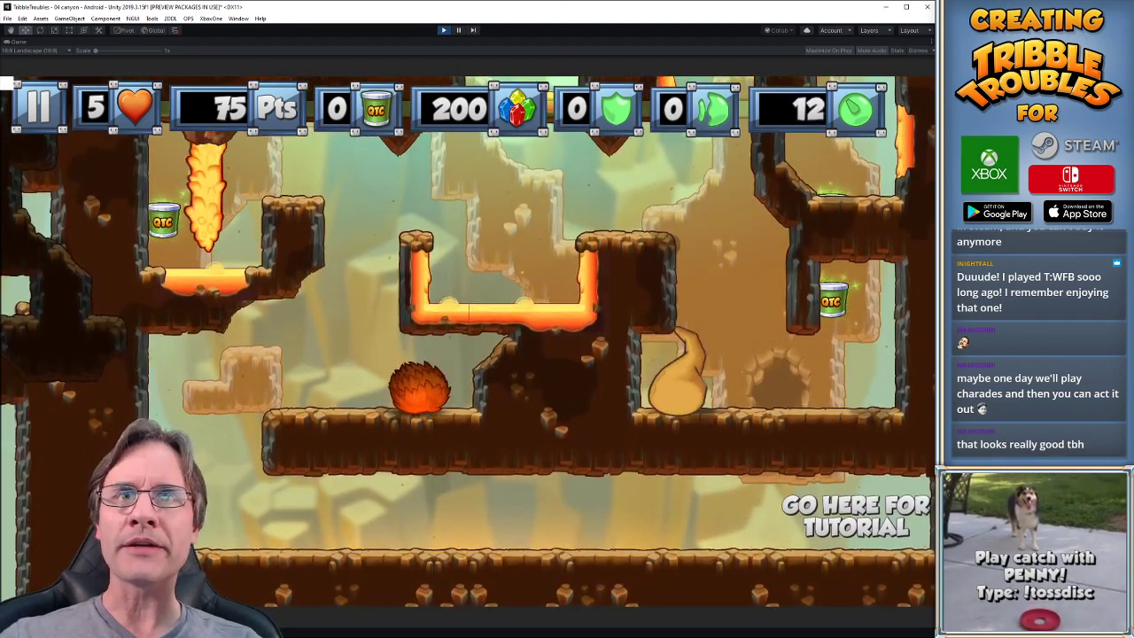
Pause the running game and widen the Scene and Game views in the full editor layout.
{"action": "key", "text": "Escape"}
{"action": "key", "text": "Escape"}
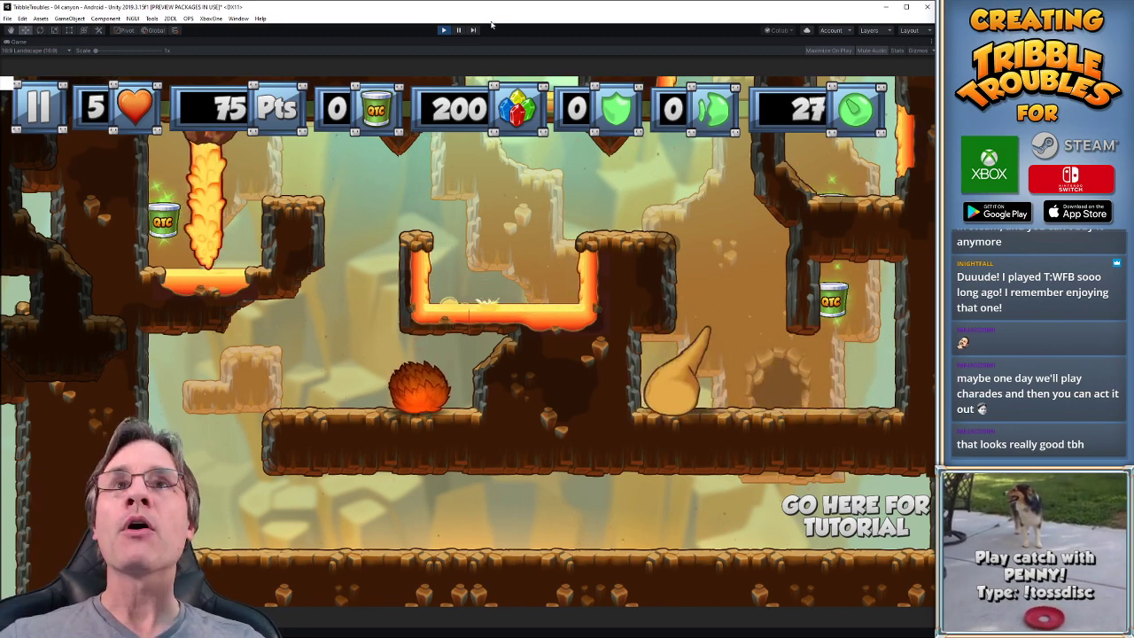
{"action": "left_click", "coordinate": [459, 30]}
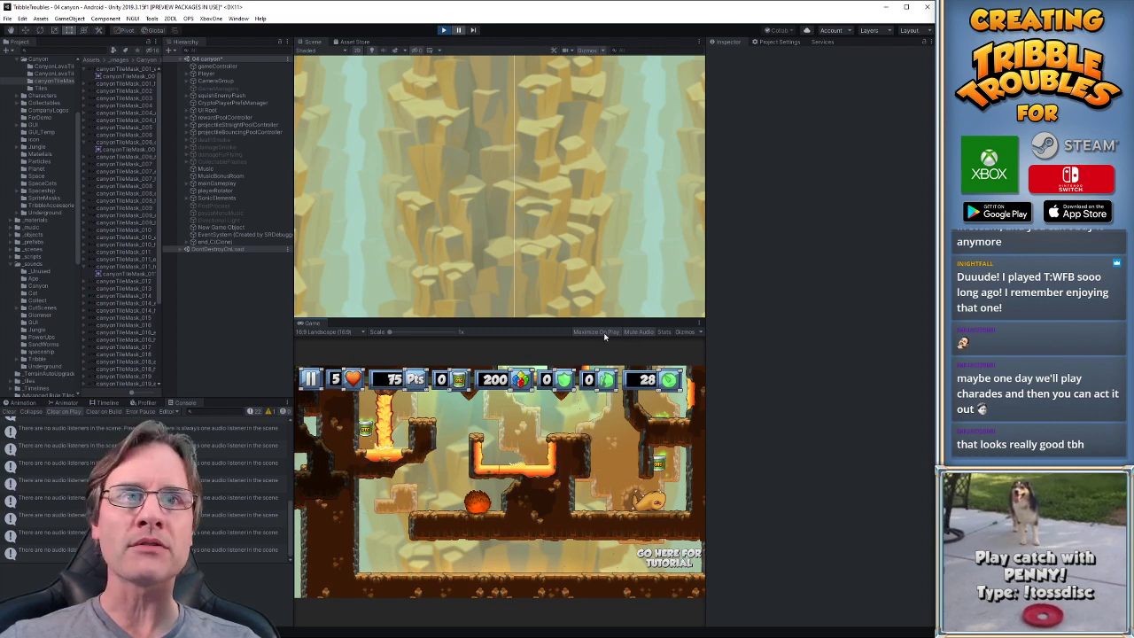
{"action": "left_click_drag", "start_coordinate": [706, 281], "coordinate": [782, 281]}
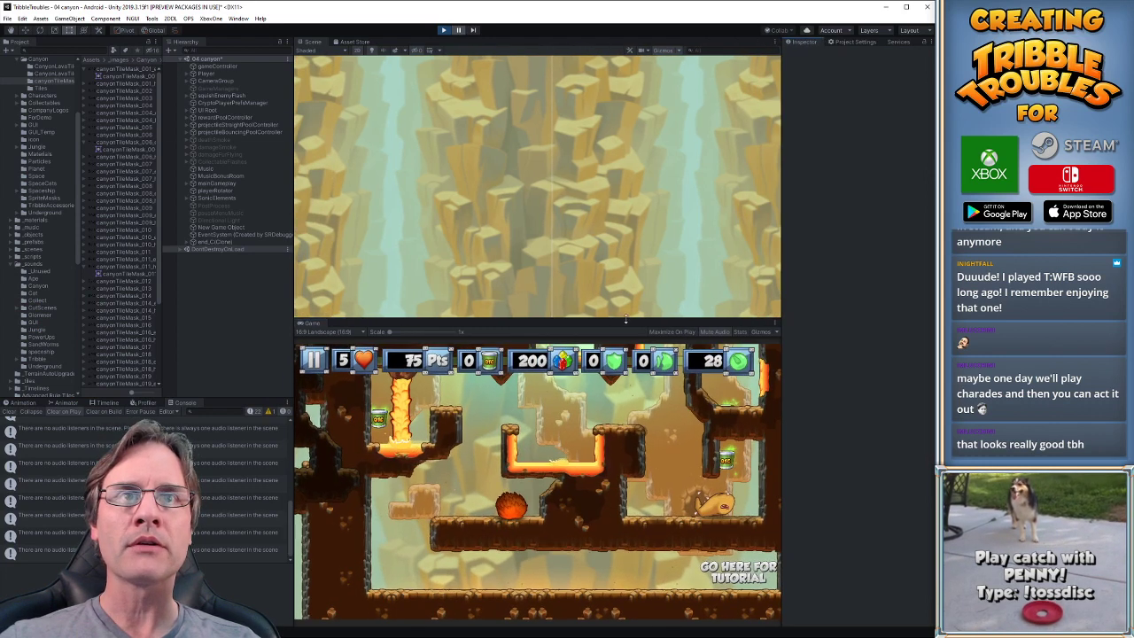
Rearrange the editor layout by narrowing the Project, Hierarchy and Inspector panels and resizing the Scene and Game views for a larger game preview.
{"action": "left_click_drag", "start_coordinate": [628, 319], "coordinate": [645, 204]}
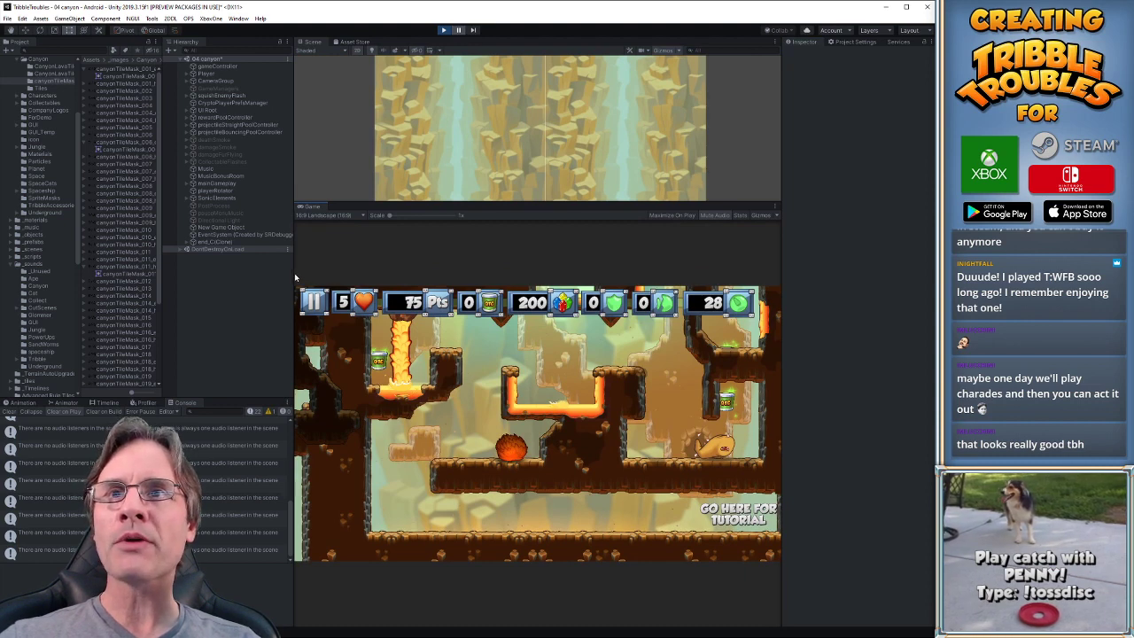
{"action": "left_click_drag", "start_coordinate": [295, 278], "coordinate": [180, 286]}
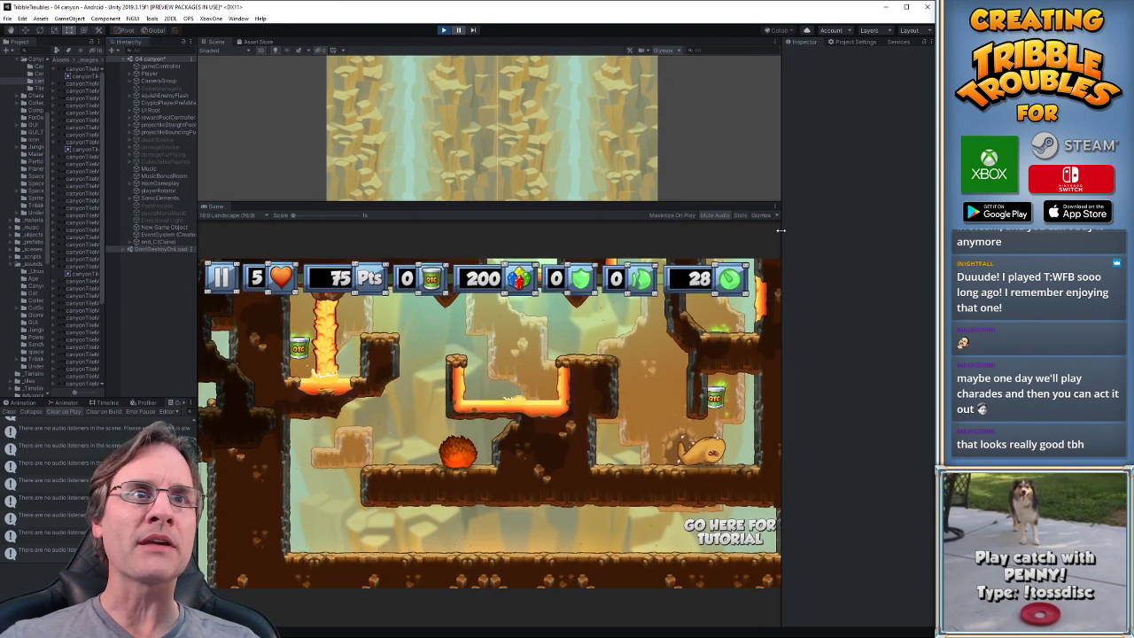
{"action": "left_click_drag", "start_coordinate": [782, 230], "coordinate": [851, 239]}
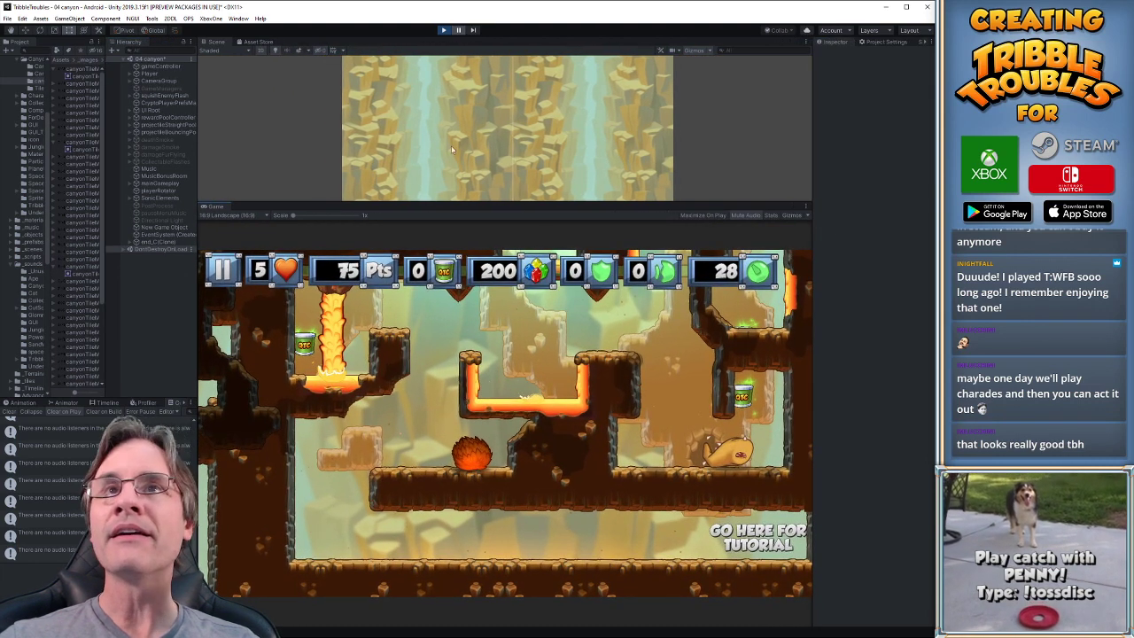
{"action": "left_click_drag", "start_coordinate": [473, 202], "coordinate": [488, 260]}
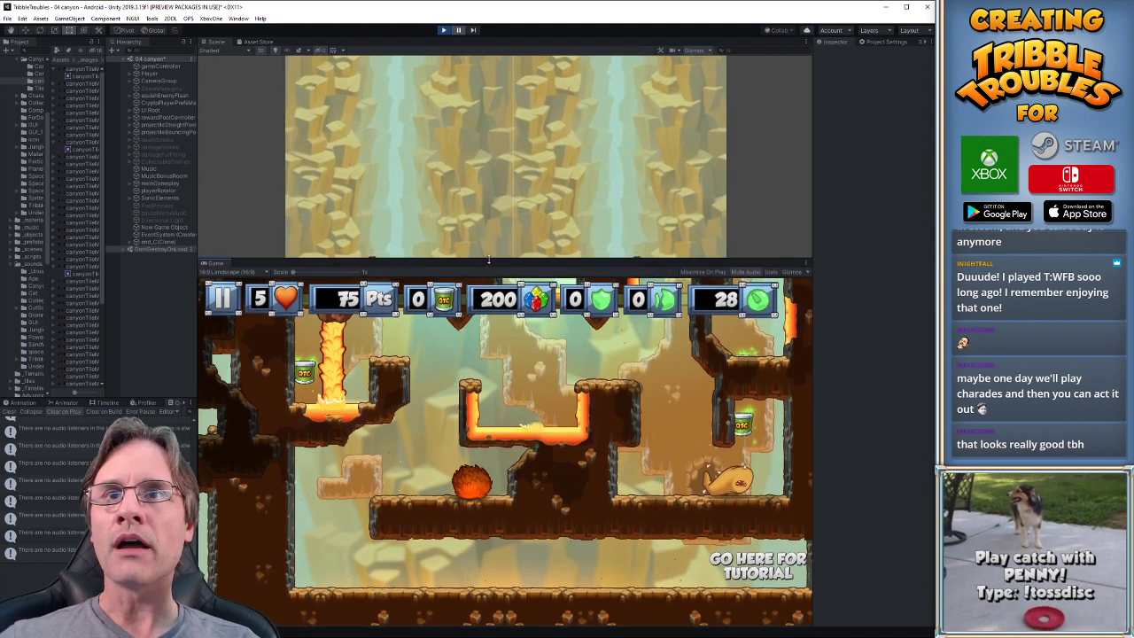
Select the tileMaskEasy sprite mask covering the platforms around the player in the Scene view.
{"action": "scroll", "coordinate": [509, 187], "scroll_direction": "down", "scroll_amount": 6}
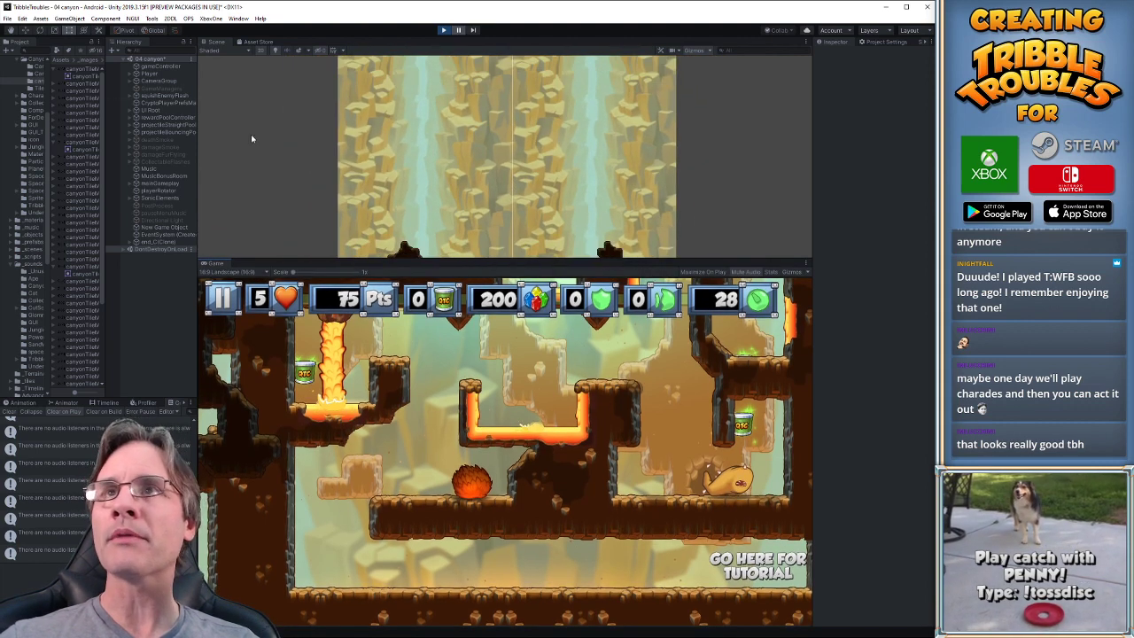
{"action": "middle_click_drag", "start_coordinate": [512, 155], "coordinate": [498, 10]}
{"action": "scroll", "coordinate": [513, 161], "scroll_direction": "up", "scroll_amount": 5}
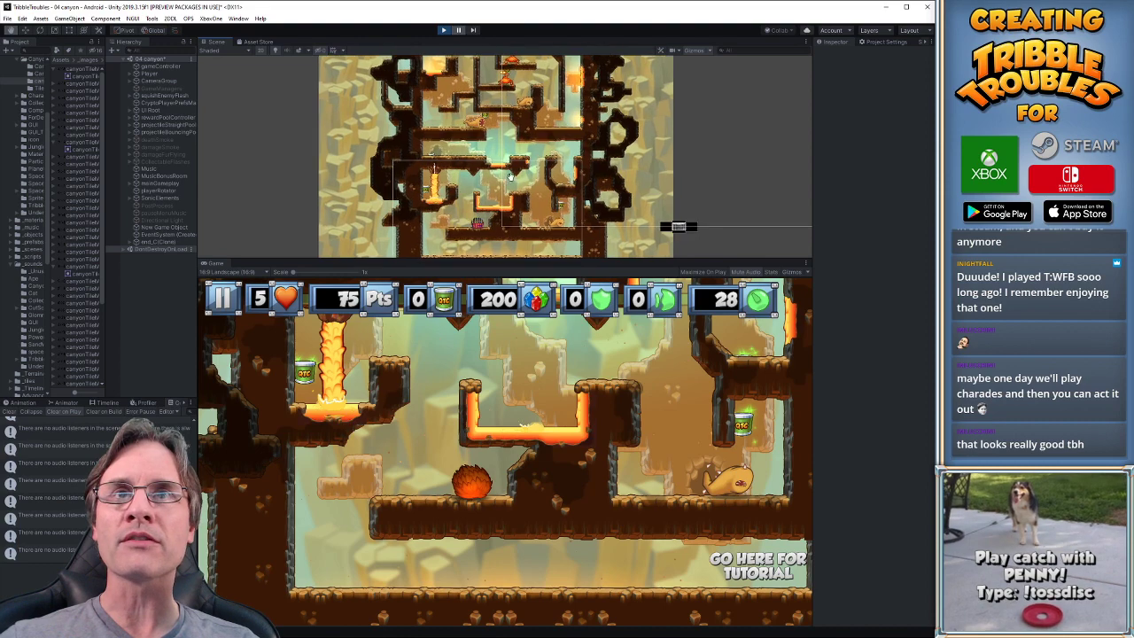
{"action": "scroll", "coordinate": [513, 161], "scroll_direction": "up", "scroll_amount": 5}
{"action": "middle_click_drag", "start_coordinate": [513, 161], "coordinate": [524, 132]}
{"action": "scroll", "coordinate": [514, 157], "scroll_direction": "up", "scroll_amount": 5}
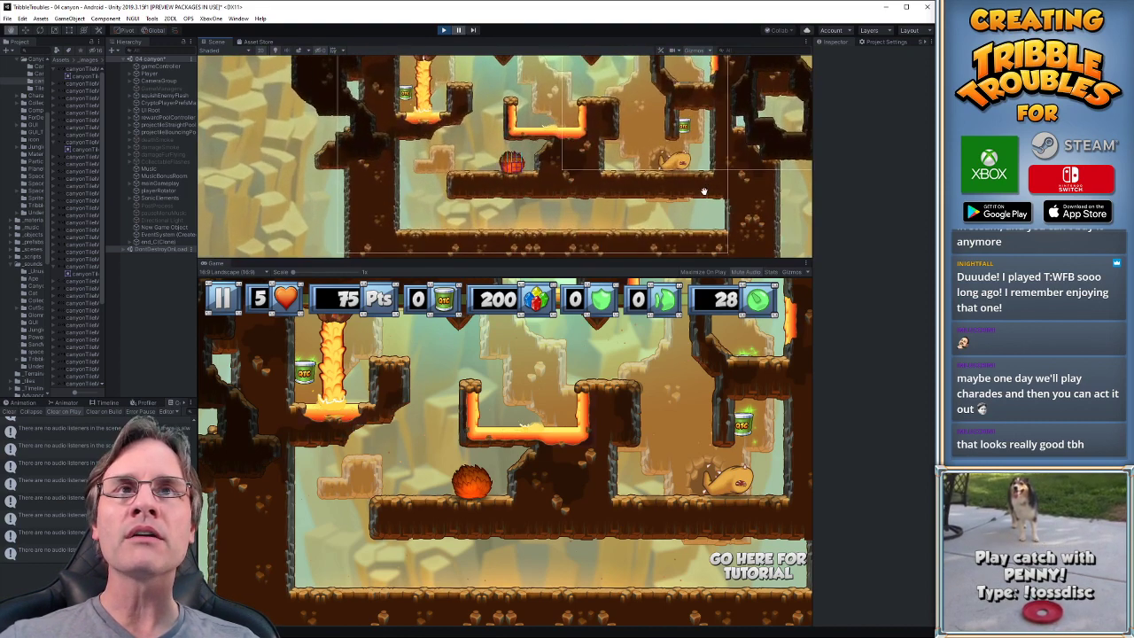
{"action": "scroll", "coordinate": [473, 137], "scroll_direction": "up", "scroll_amount": 3}
{"action": "left_click", "coordinate": [622, 163]}
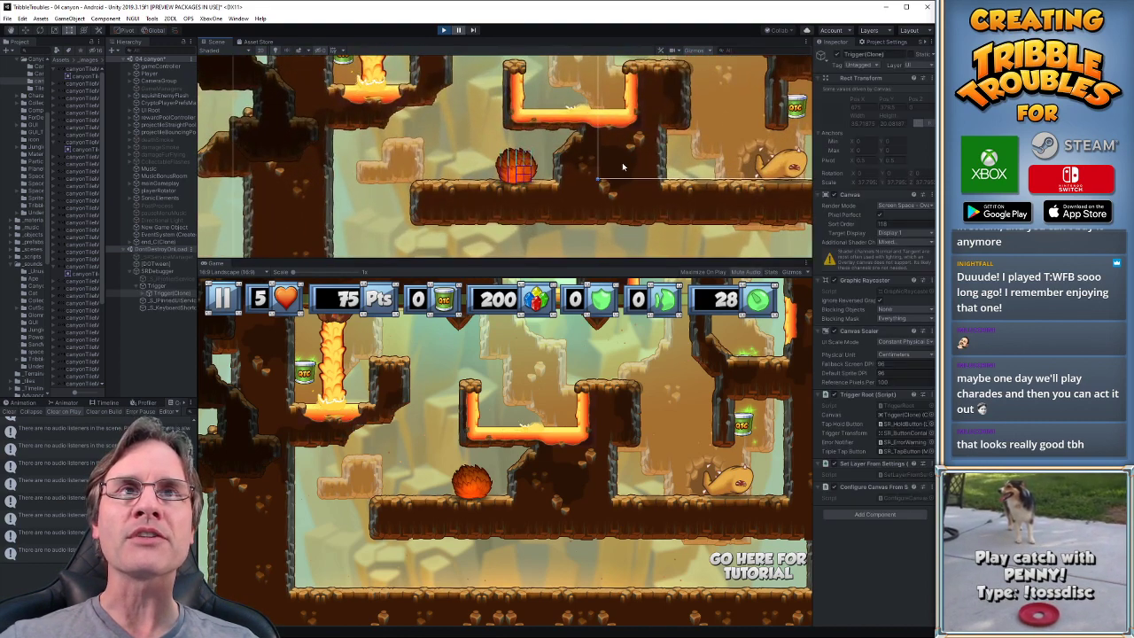
{"action": "left_click", "coordinate": [622, 162]}
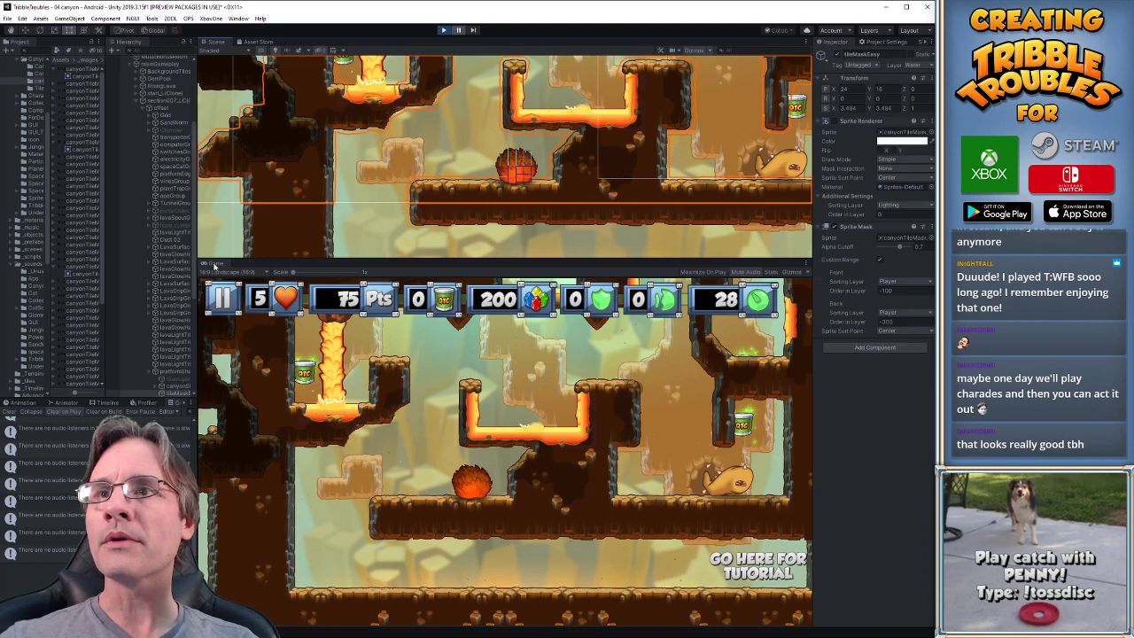
Widen the Hierarchy panel and deactivate the platformShadowGroup object that contains the tile mask.
{"action": "left_click_drag", "start_coordinate": [198, 296], "coordinate": [221, 297]}
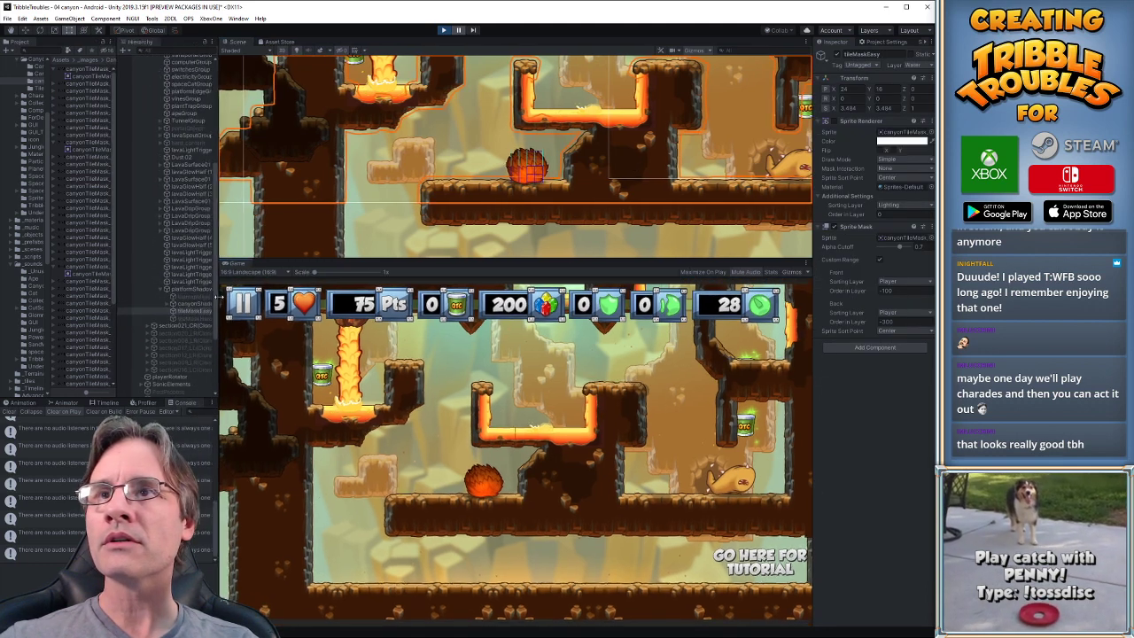
{"action": "left_click", "coordinate": [193, 289]}
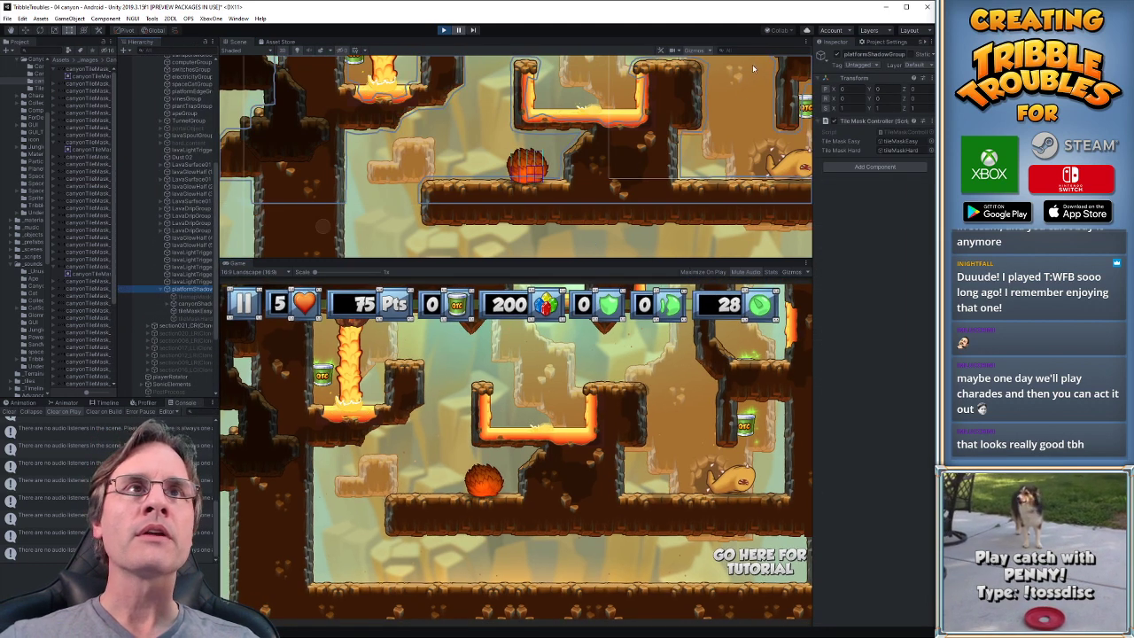
{"action": "left_click", "coordinate": [838, 56]}
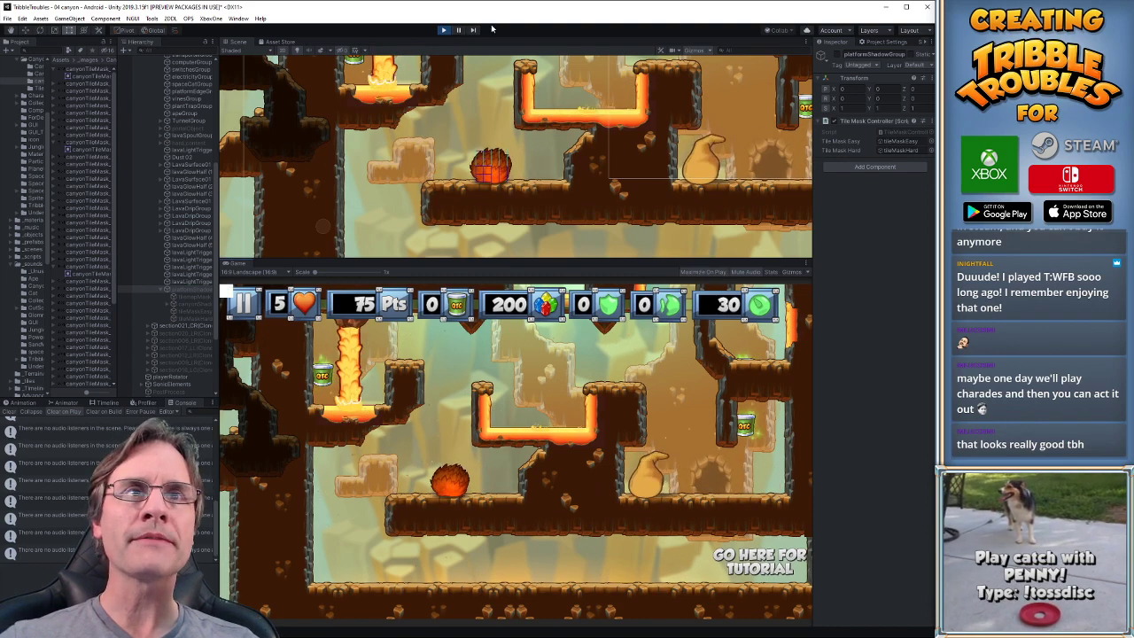
Switch the running Game view between maximized and normal layout, leaving it maximized for play-testing.
{"action": "key", "text": "shift+space"}
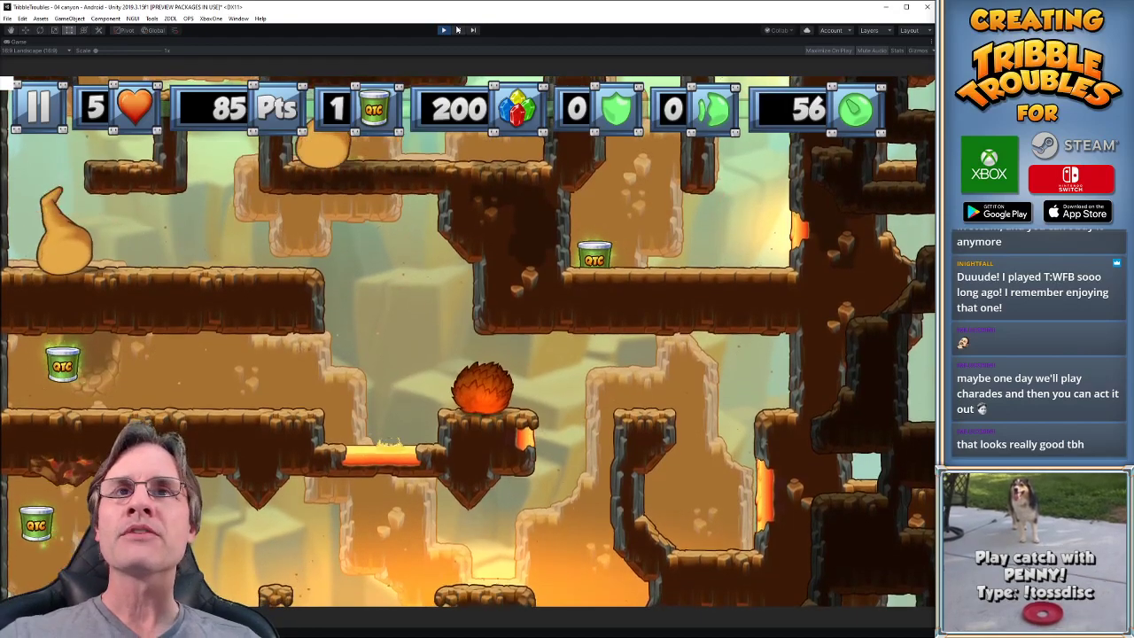
{"action": "left_click", "coordinate": [457, 29]}
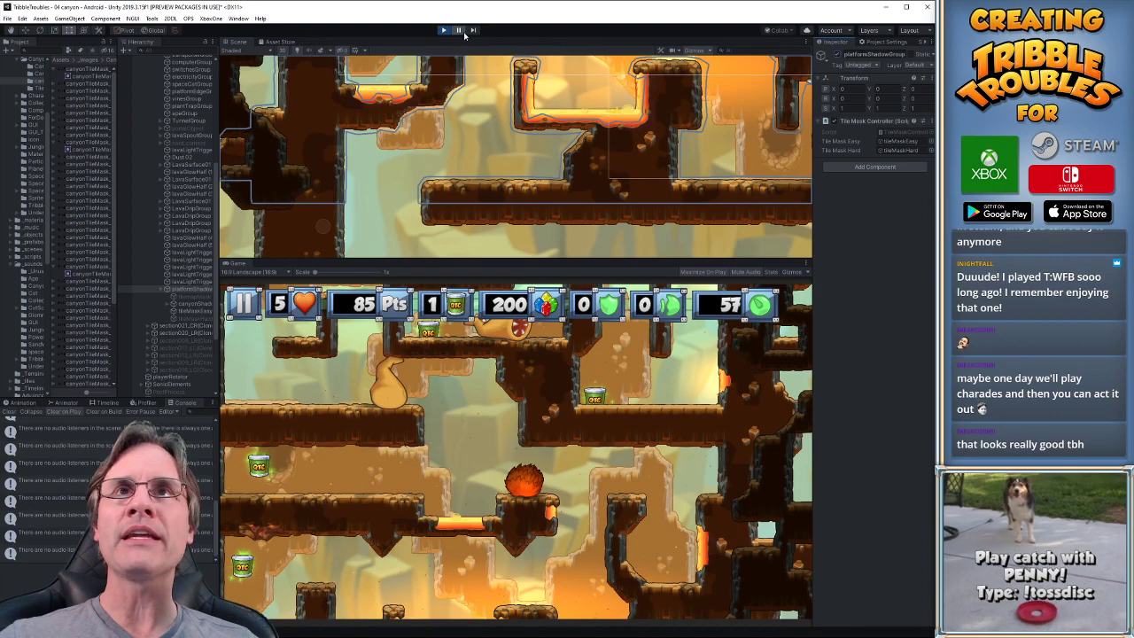
{"action": "left_click", "coordinate": [463, 33]}
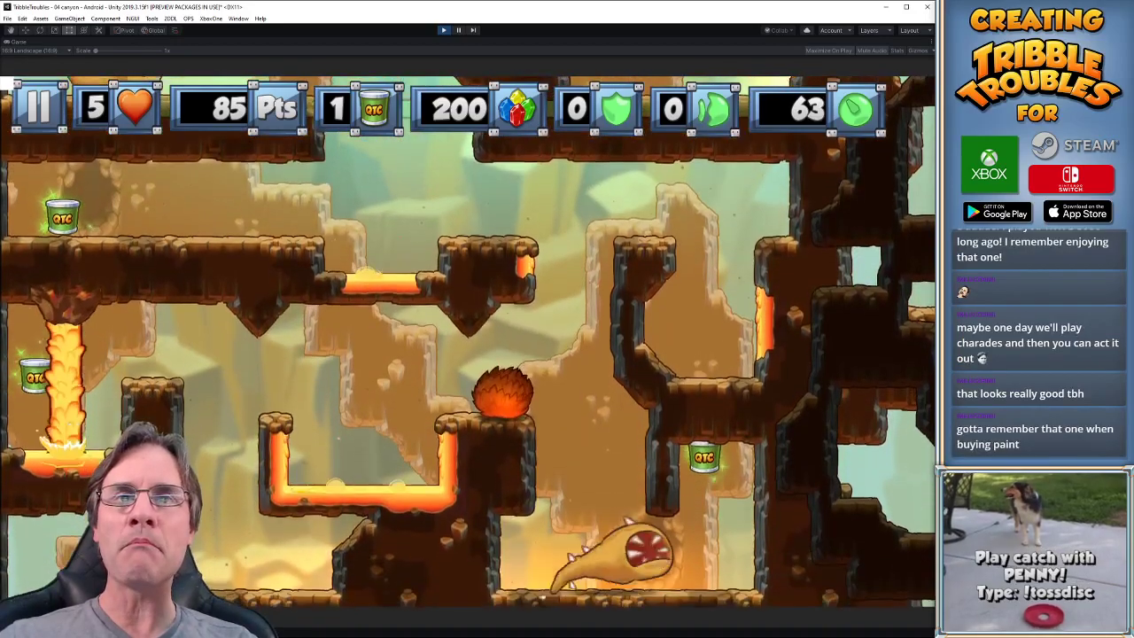
Play-test the lava pit area, crossing it both ways, dropping to the ledge below, collecting the QTC can and squashing the sandworm.
{"action": "key", "text": "Left"}
{"action": "key", "text": "space"}
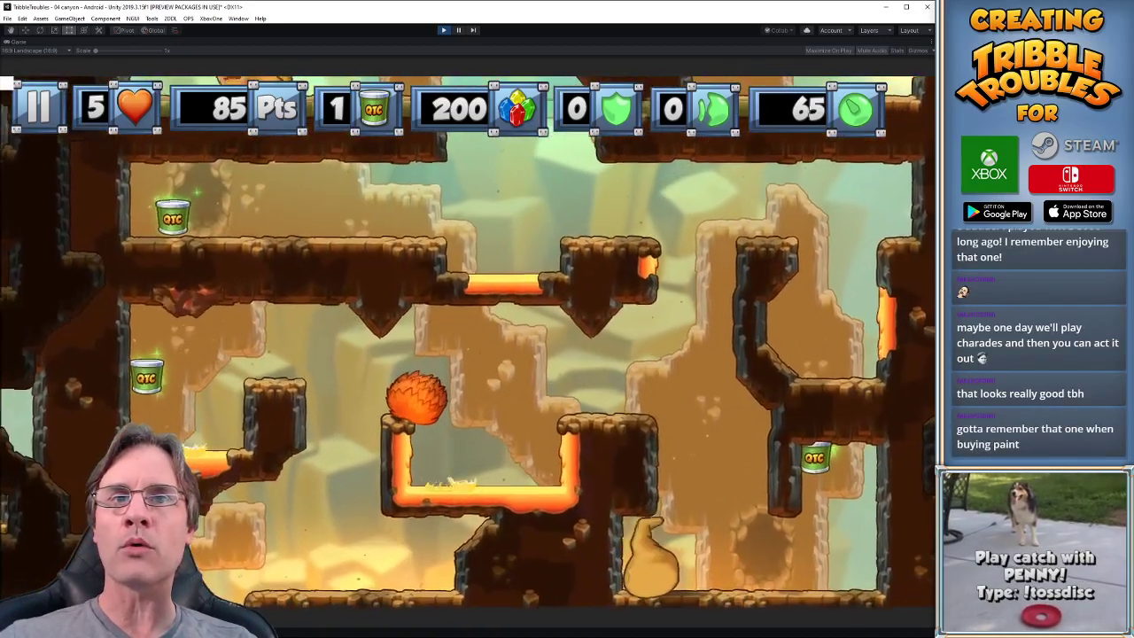
{"action": "key", "text": "Right"}
{"action": "key", "text": "space"}
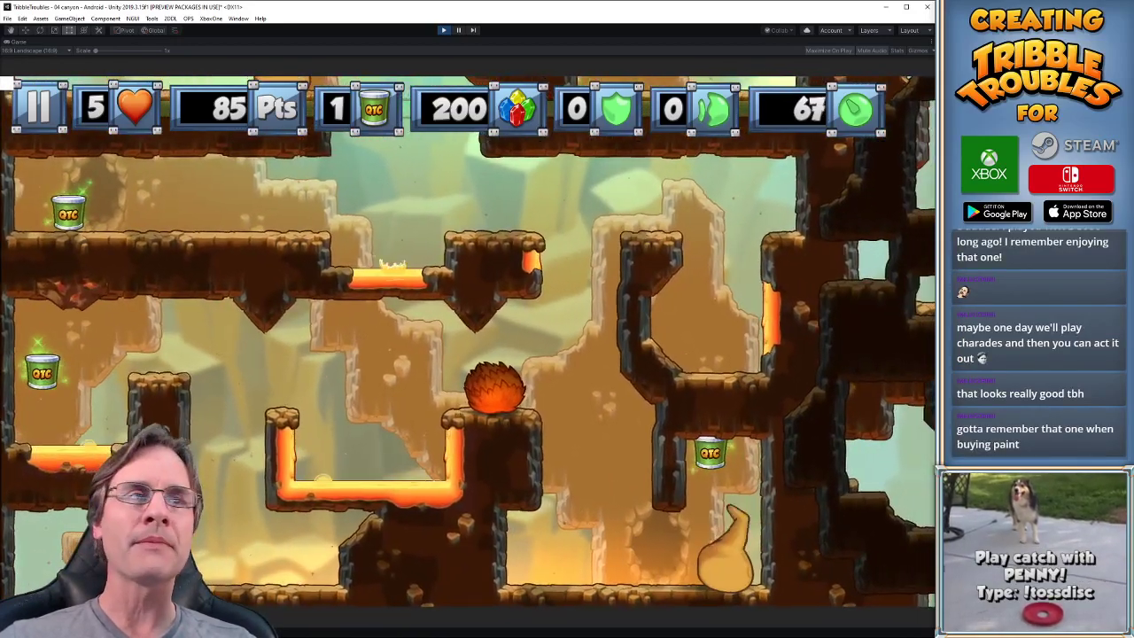
{"action": "key", "text": "Right"}
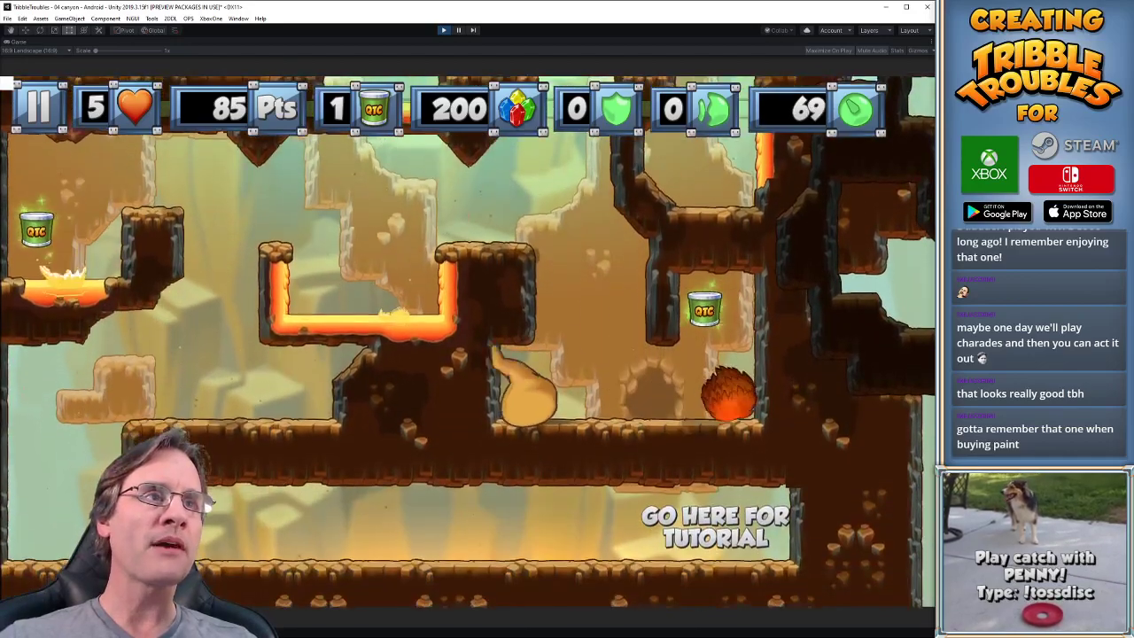
{"action": "key", "text": "space"}
{"action": "key", "text": "Left"}
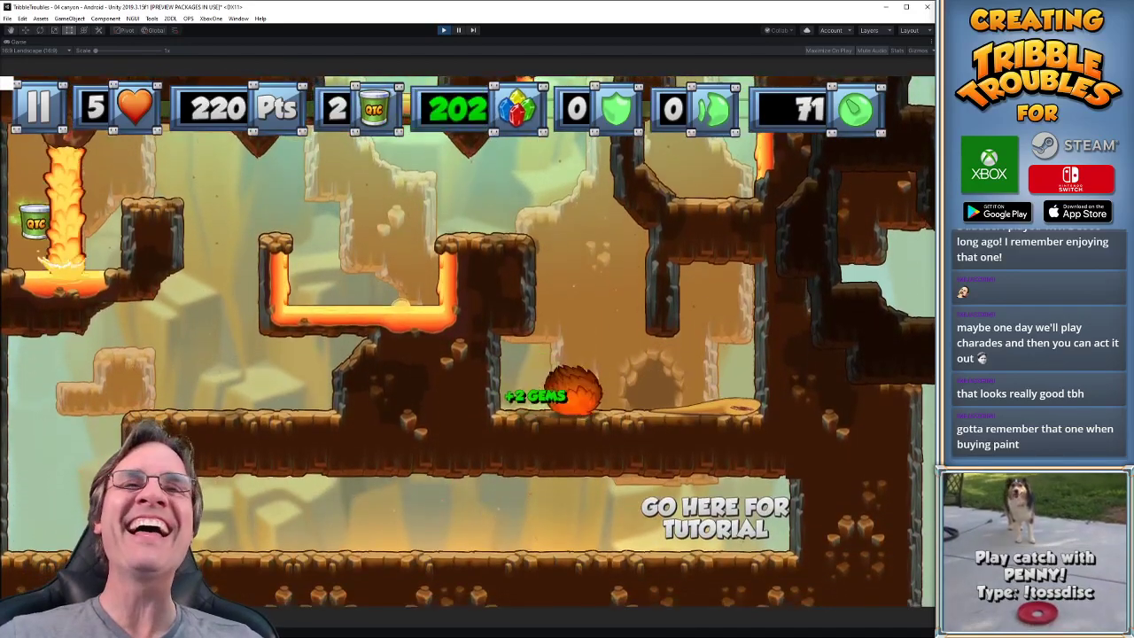
Jump the fireball character up from the lower ledge, off the walls, to the gap beside the upper platforms.
{"action": "key", "text": "space"}
{"action": "key", "text": "Left"}
{"action": "key", "text": "Right"}
{"action": "key", "text": "space"}
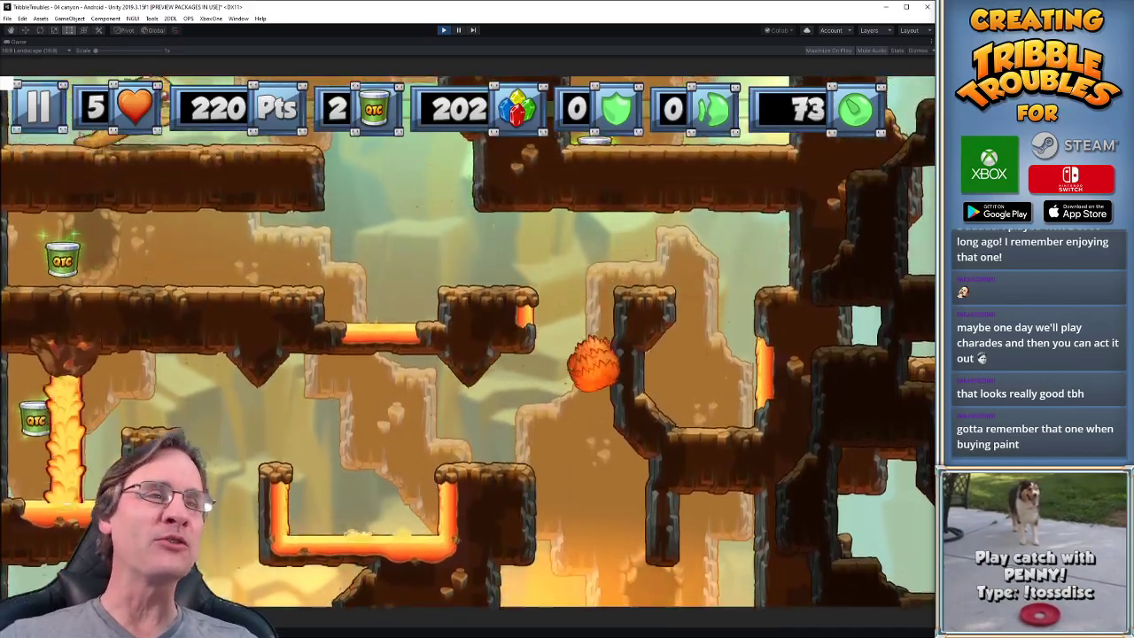
{"action": "key", "text": "space"}
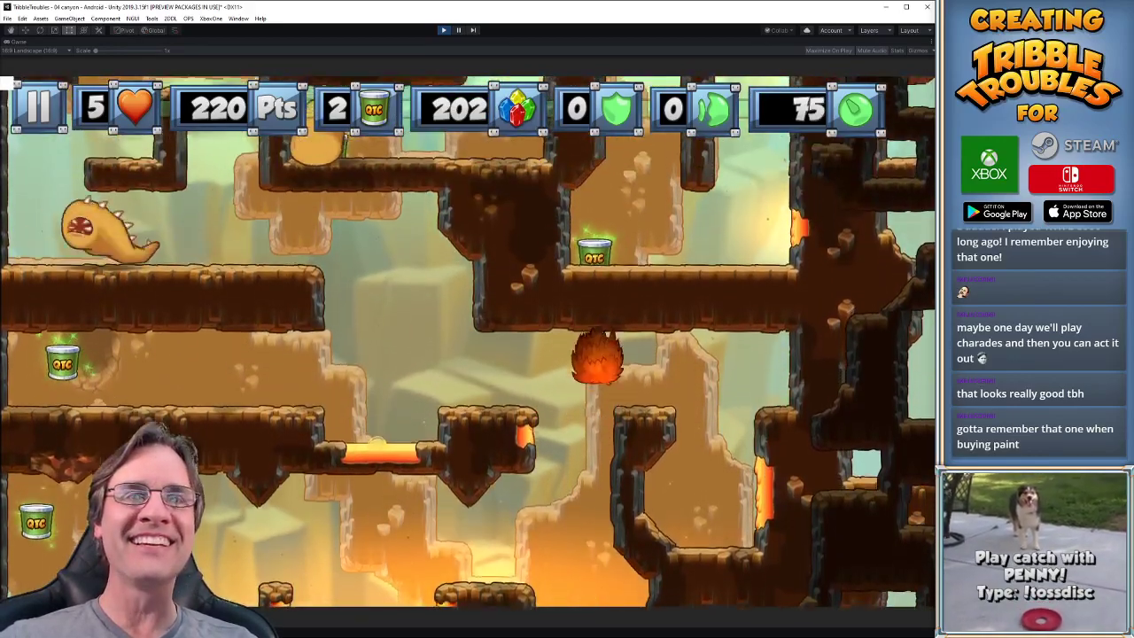
{"action": "key", "text": "space"}
{"action": "key", "text": "Left"}
{"action": "key", "text": "space"}
{"action": "key", "text": "Left"}
{"action": "key", "text": "Right"}
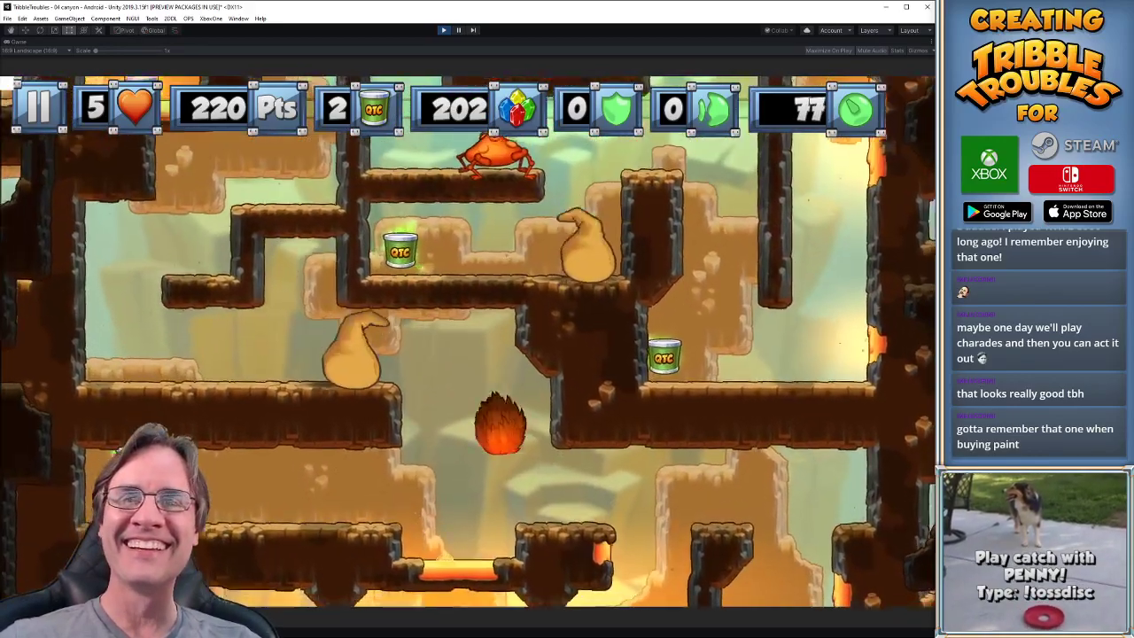
Jump onto the upper platform, pass over the sandworm to the far wall, and squash it on the way back.
{"action": "key", "text": "space"}
{"action": "key", "text": "Left"}
{"action": "key", "text": "space"}
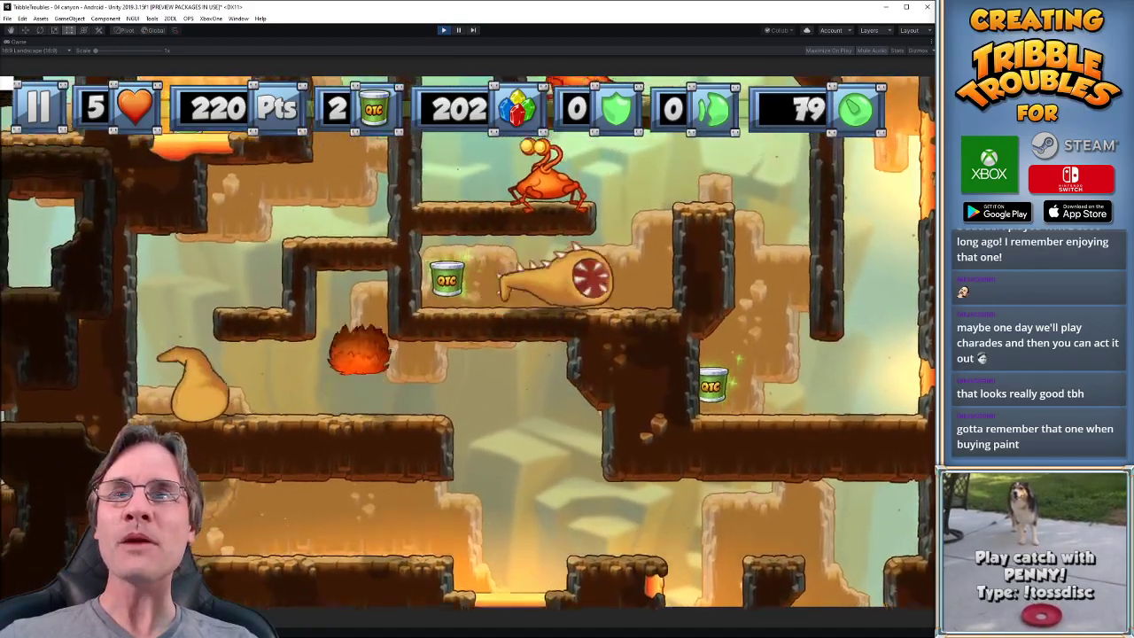
{"action": "key", "text": "Left"}
{"action": "key", "text": "Left"}
{"action": "key", "text": "space"}
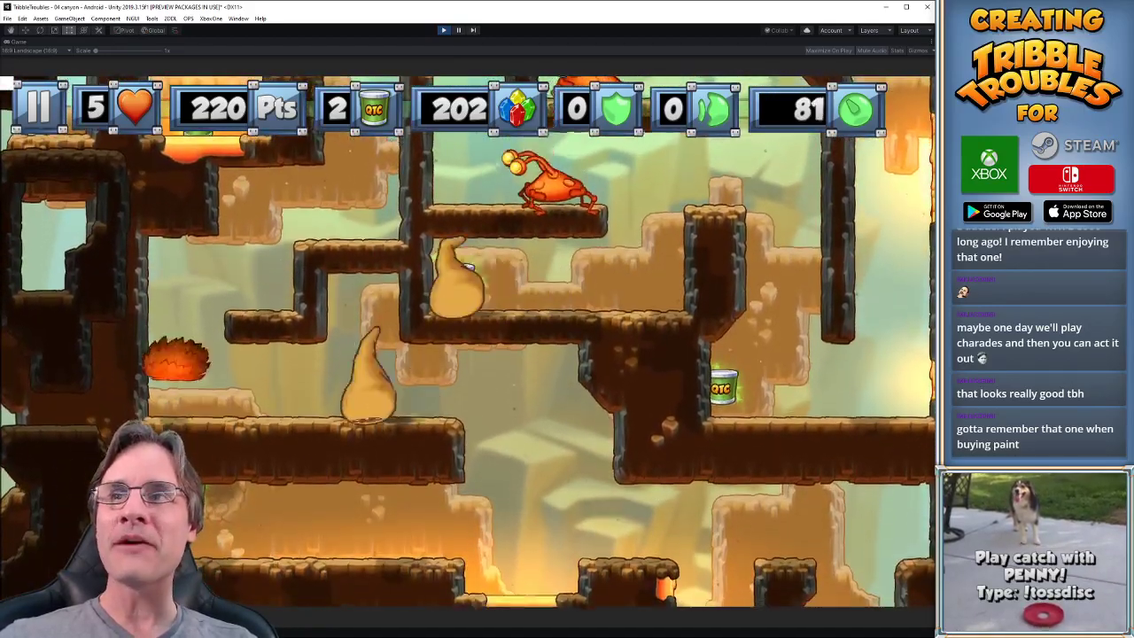
{"action": "key", "text": "Right"}
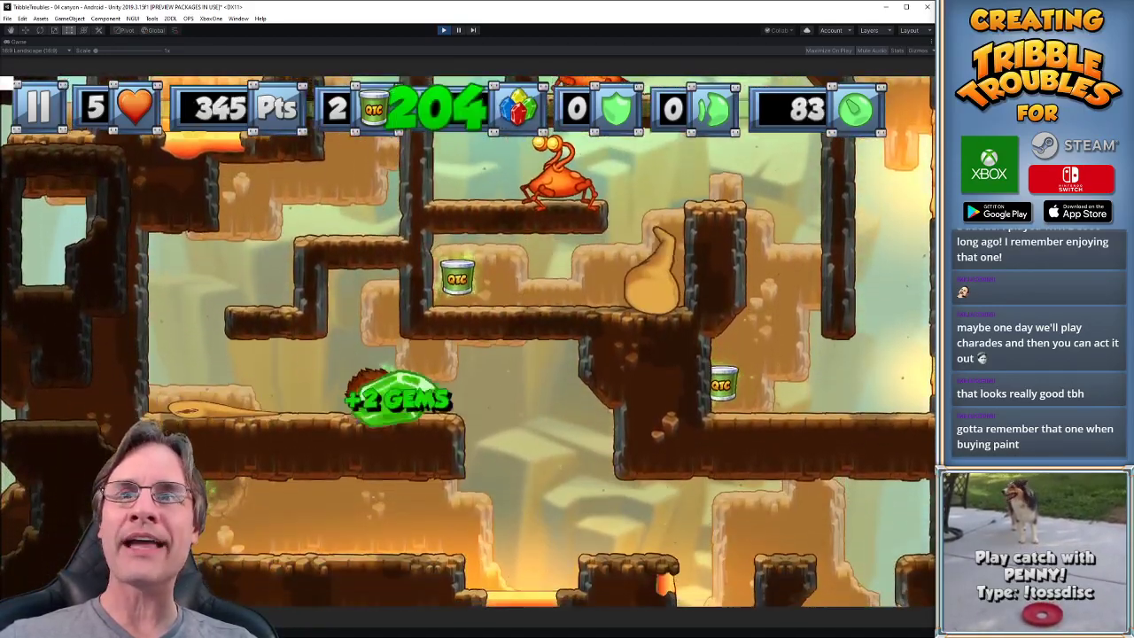
Roll the character back and forth along the upper platform and exit Play mode.
{"action": "key", "text": "Left"}
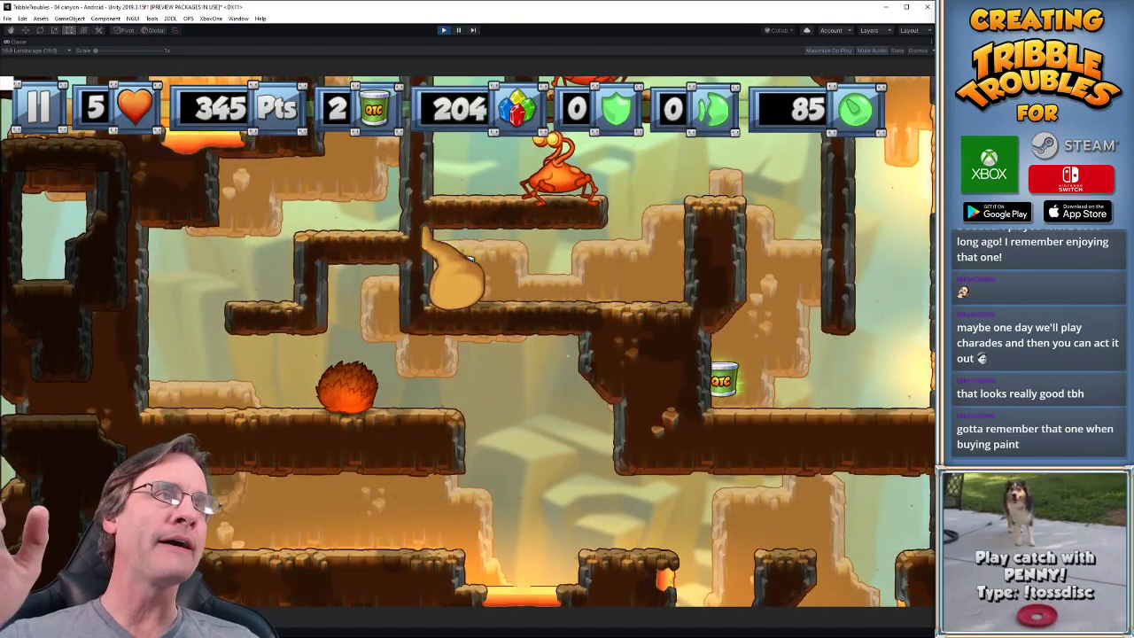
{"action": "key", "text": "Right"}
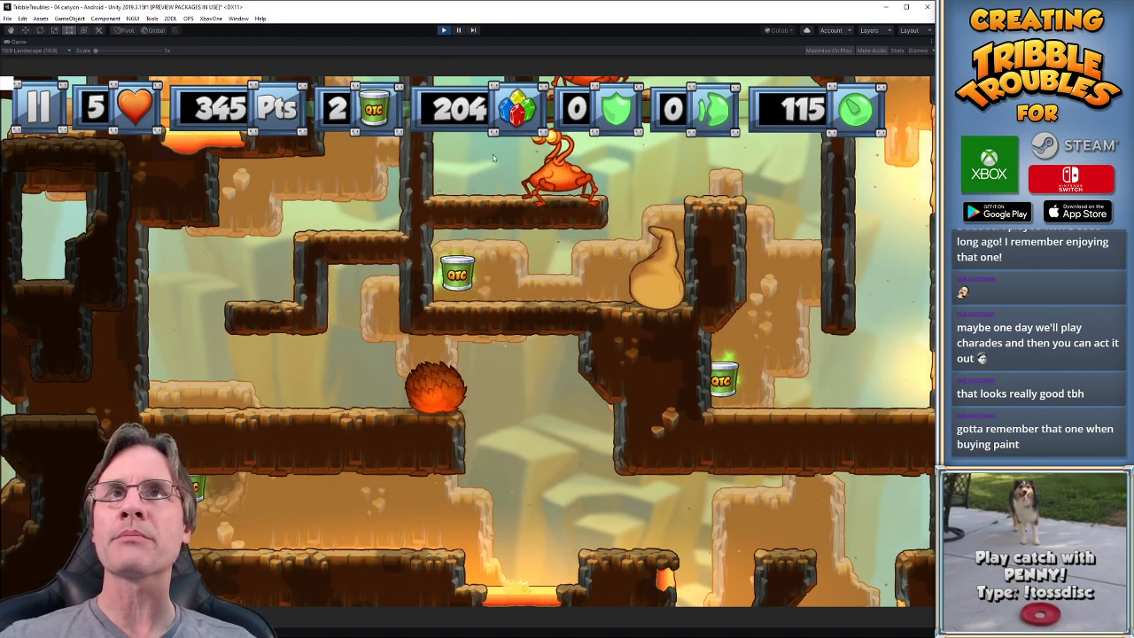
{"action": "key", "text": "ctrl+p"}
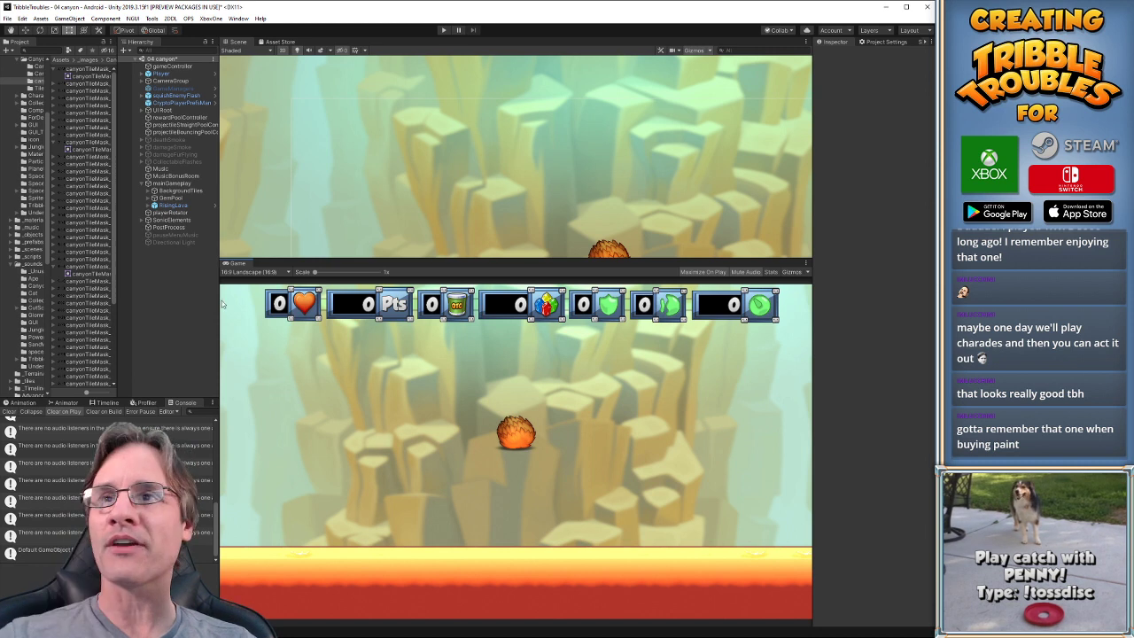
Open the 05 jungle scene from the _scenes favorite folder, answering the save prompt for the canyon scene.
{"action": "scroll", "coordinate": [36, 159], "scroll_direction": "up", "scroll_amount": 5}
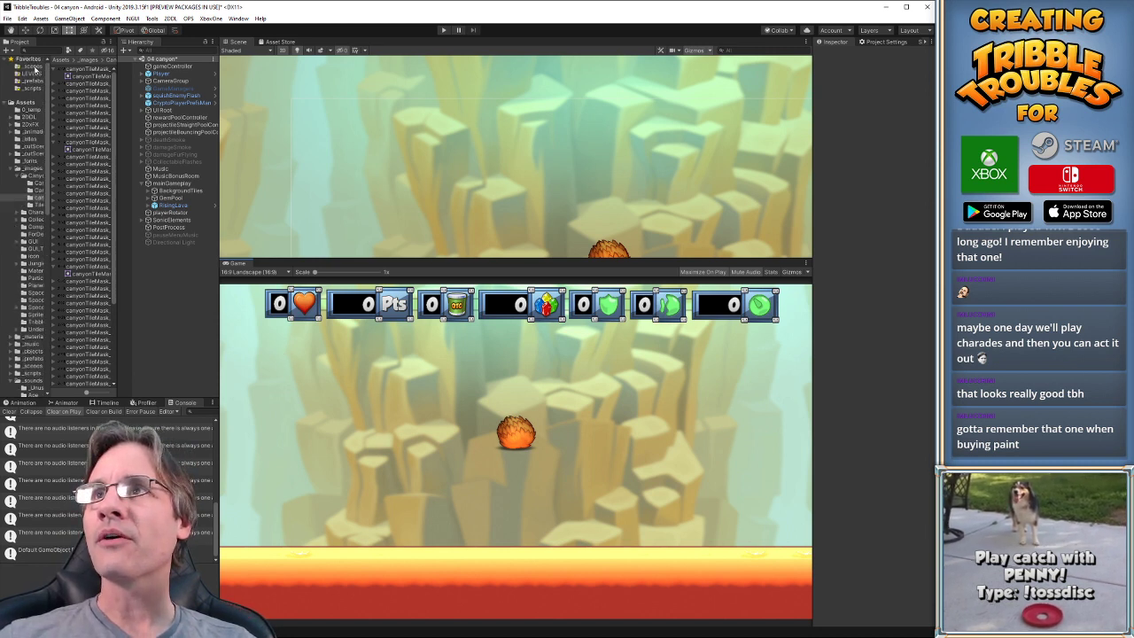
{"action": "left_click", "coordinate": [33, 68]}
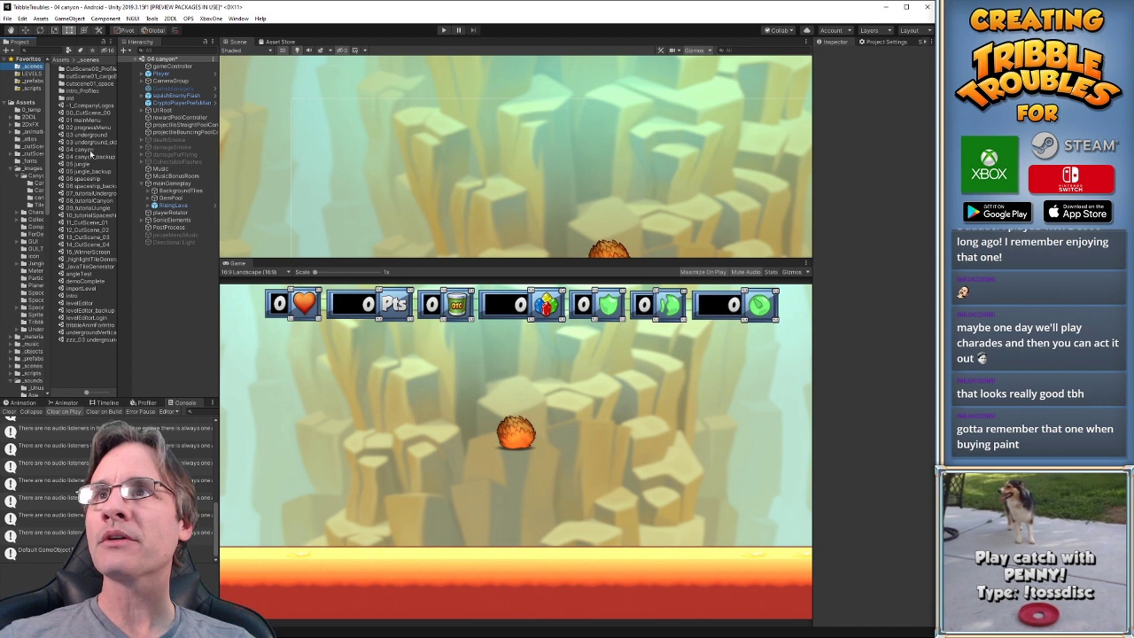
{"action": "double_click", "coordinate": [81, 164]}
{"action": "left_click", "coordinate": [496, 343]}
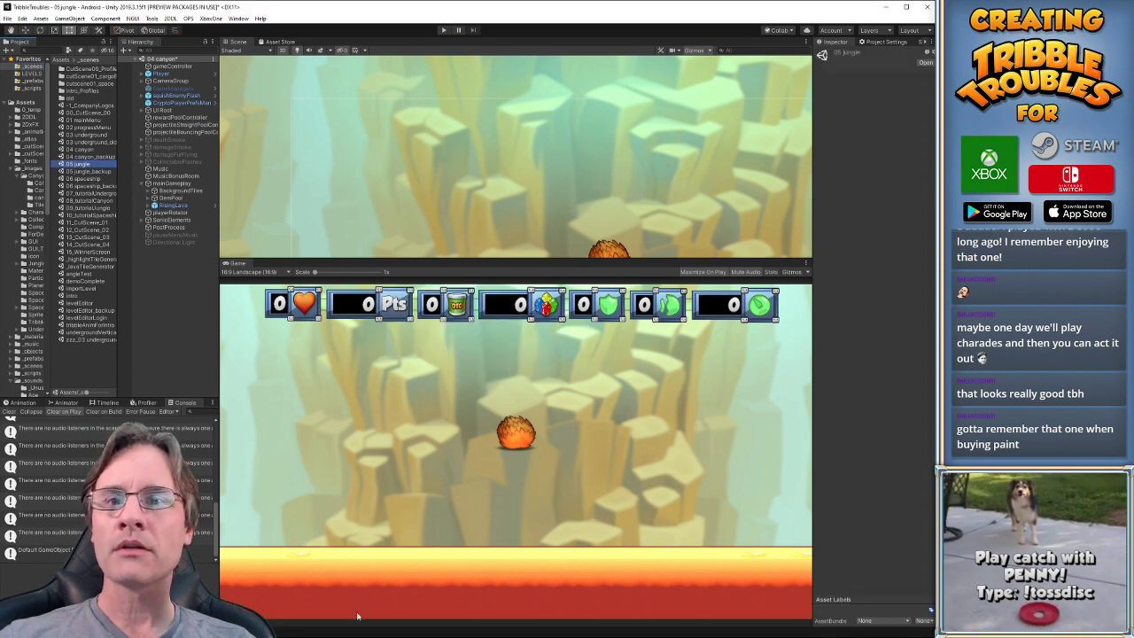
Switch to Visual Studio and check the hard-coded activeWorld line in GameController.cs by undoing and redoing its edit, keeping the value 31.
{"action": "key", "text": "alt+Tab"}
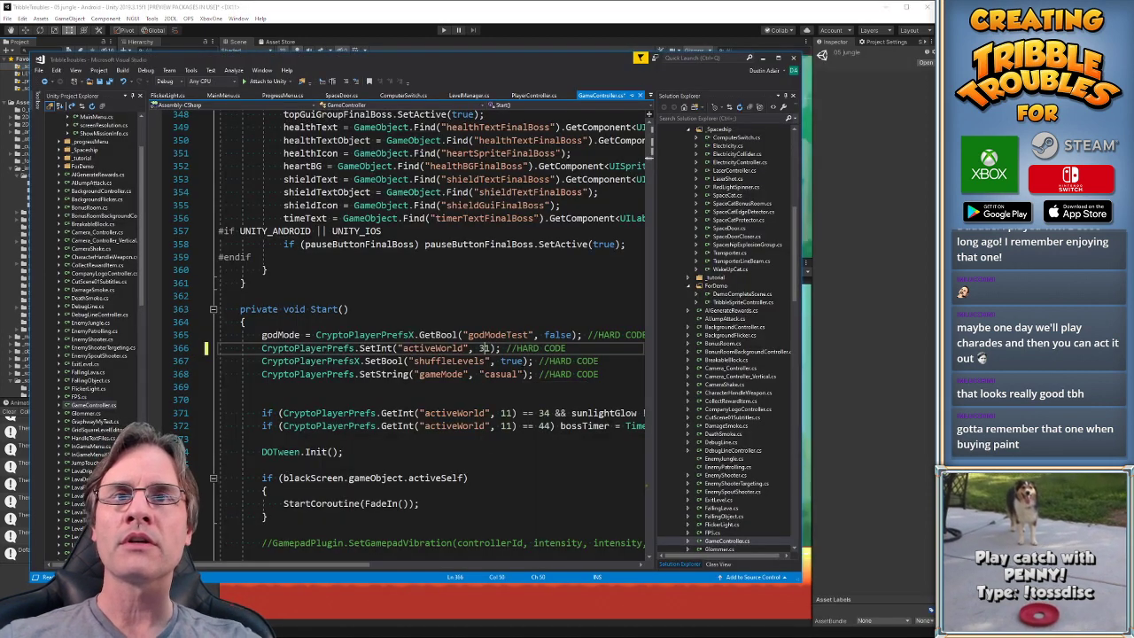
{"action": "key", "text": "ctrl+a"}
{"action": "left_click", "coordinate": [523, 369]}
{"action": "key", "text": "ctrl+z"}
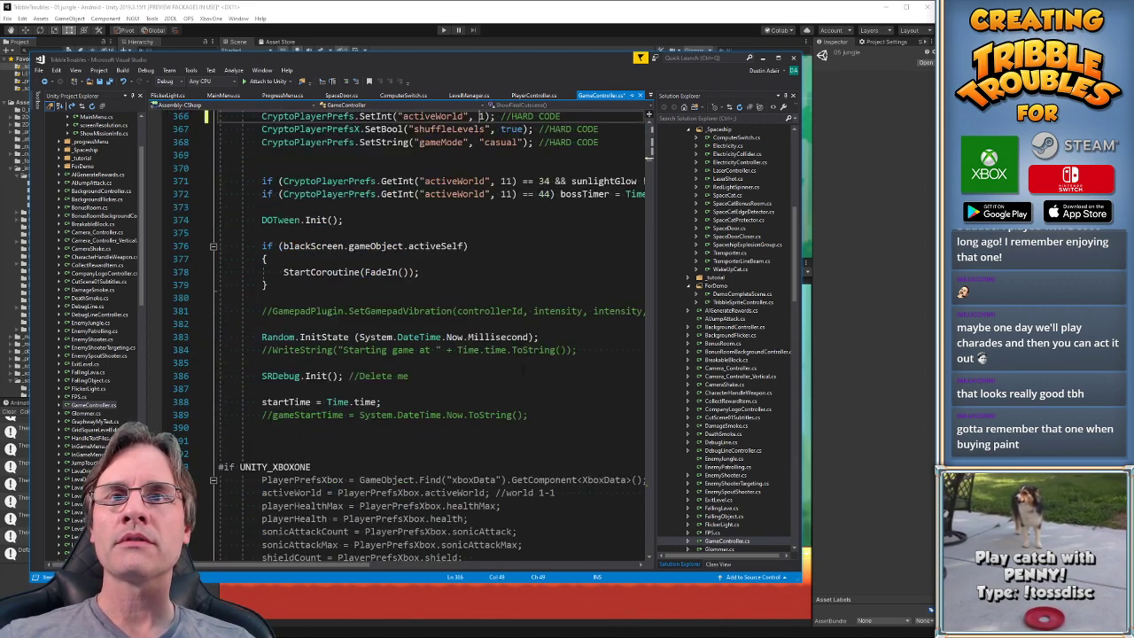
{"action": "key", "text": "ctrl+y"}
{"action": "scroll", "coordinate": [523, 370], "scroll_direction": "up", "scroll_amount": 8}
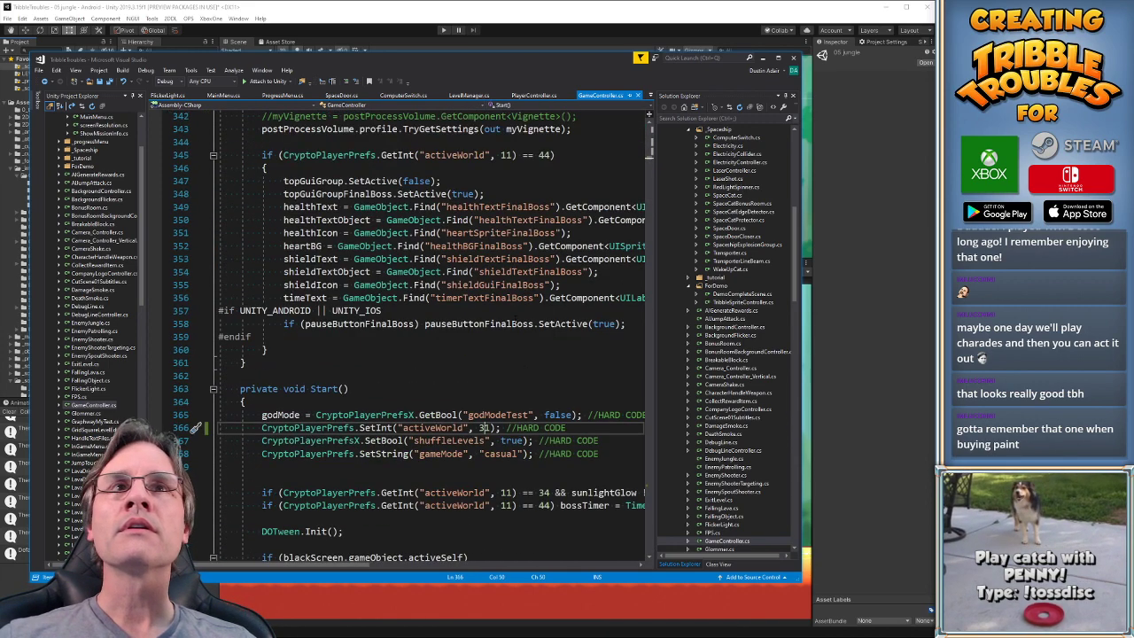
Switch to Maya LT.
{"action": "left_click", "coordinate": [510, 13]}
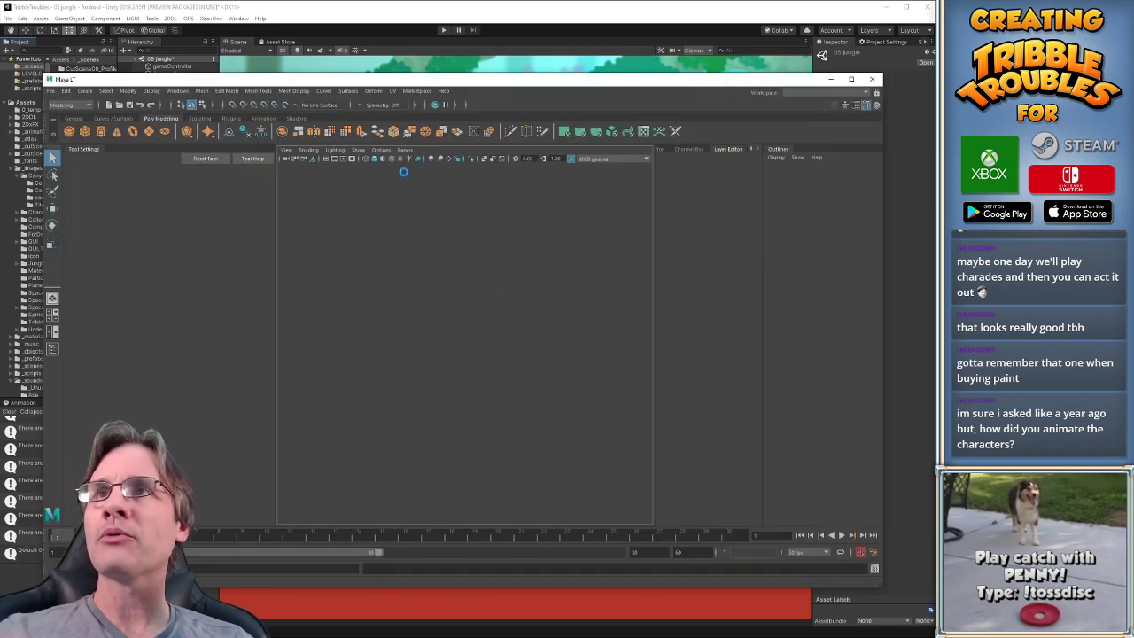
Open the sandWorm_crawling_06 scene from the sandworm's crawling folder and bring its Maya LT window into view.
{"action": "left_click_drag", "start_coordinate": [334, 81], "coordinate": [0, 130]}
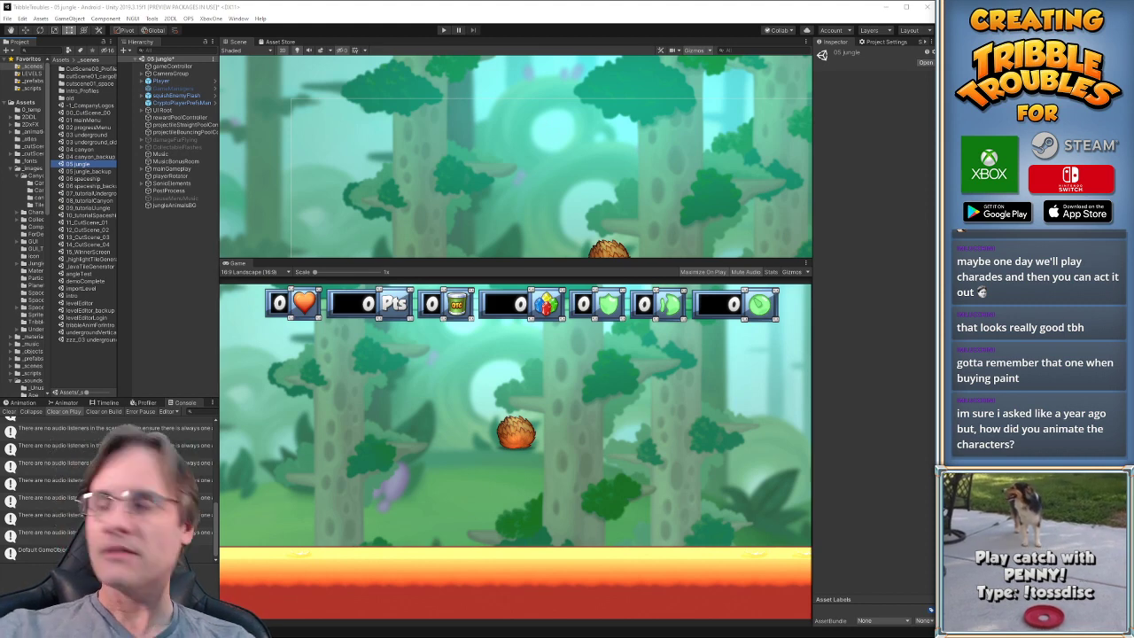
{"action": "key", "text": "ctrl+o"}
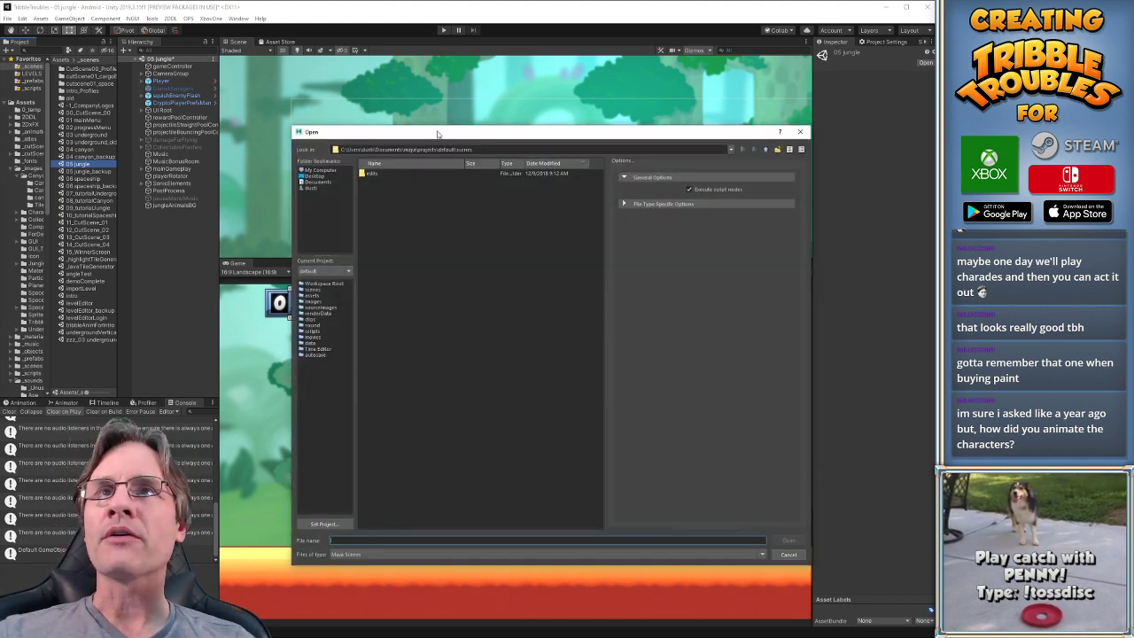
{"action": "left_click_drag", "start_coordinate": [435, 139], "coordinate": [0, 142]}
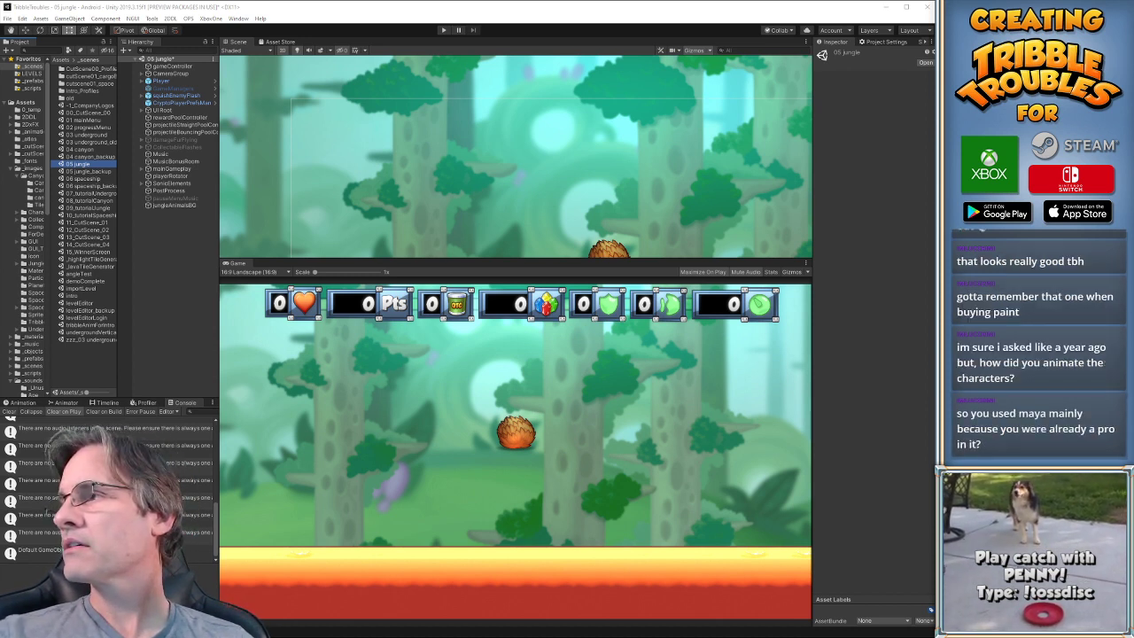
{"action": "left_click_drag", "start_coordinate": [0, 202], "coordinate": [358, 87]}
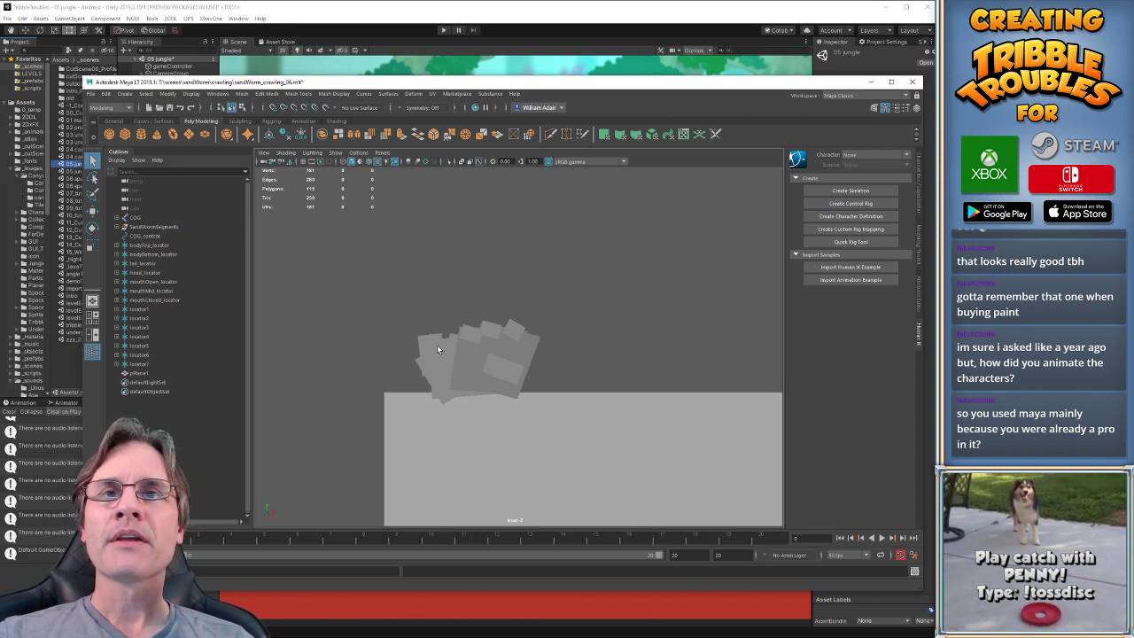
Play the sandworm's crawling animation on its blocky segments and stop the playback.
{"action": "left_click", "coordinate": [881, 537]}
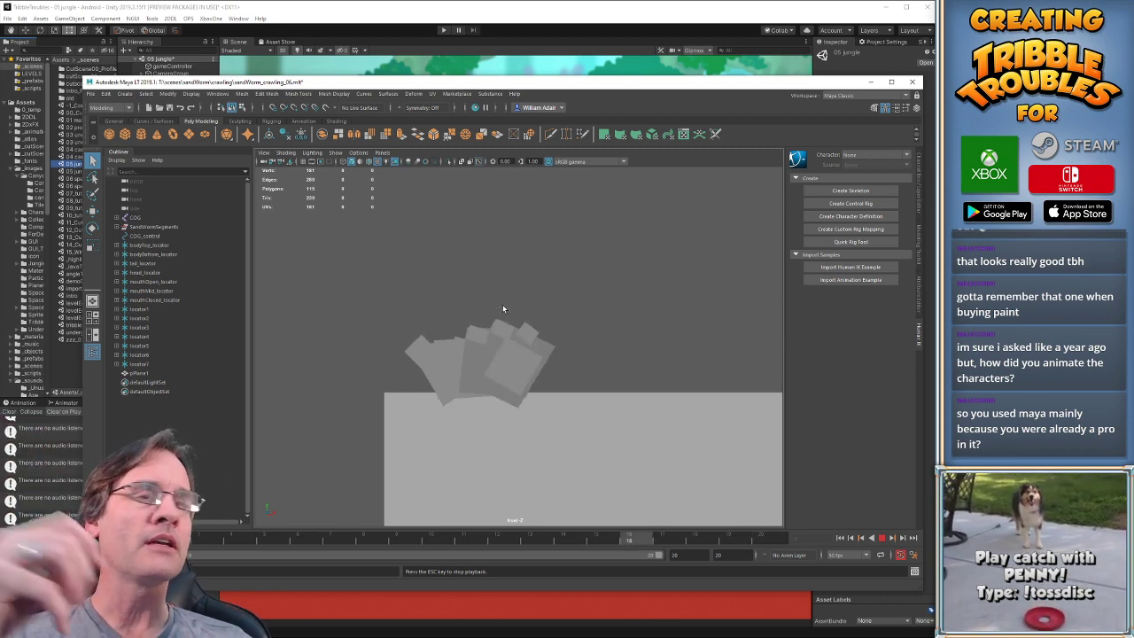
{"action": "left_click", "coordinate": [882, 538]}
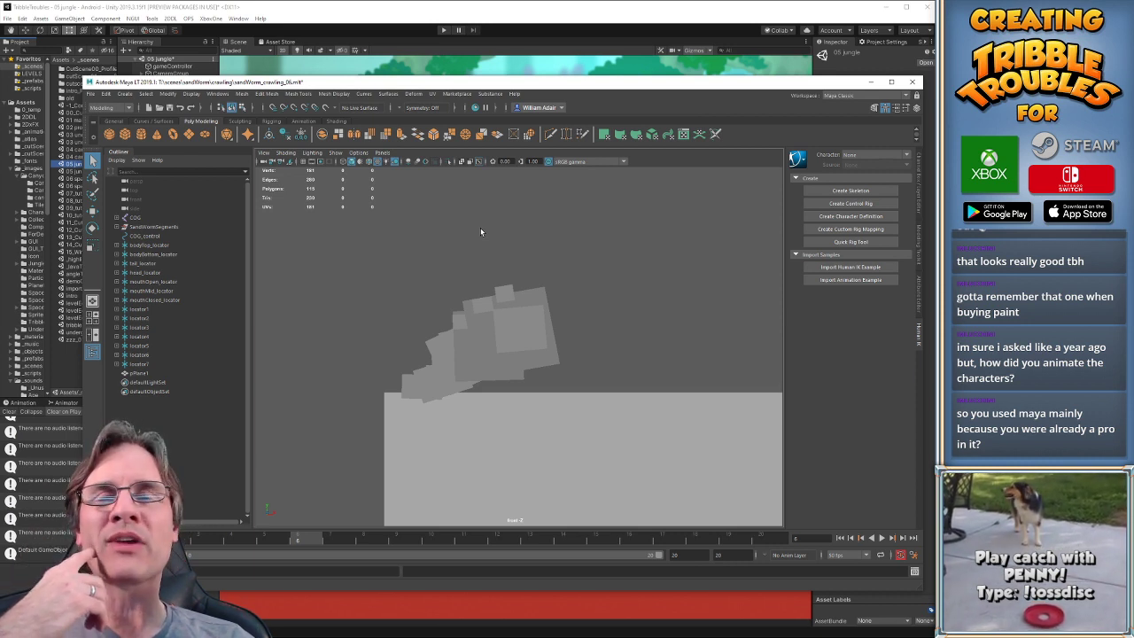
{"action": "left_click_drag", "start_coordinate": [447, 82], "coordinate": [438, 71]}
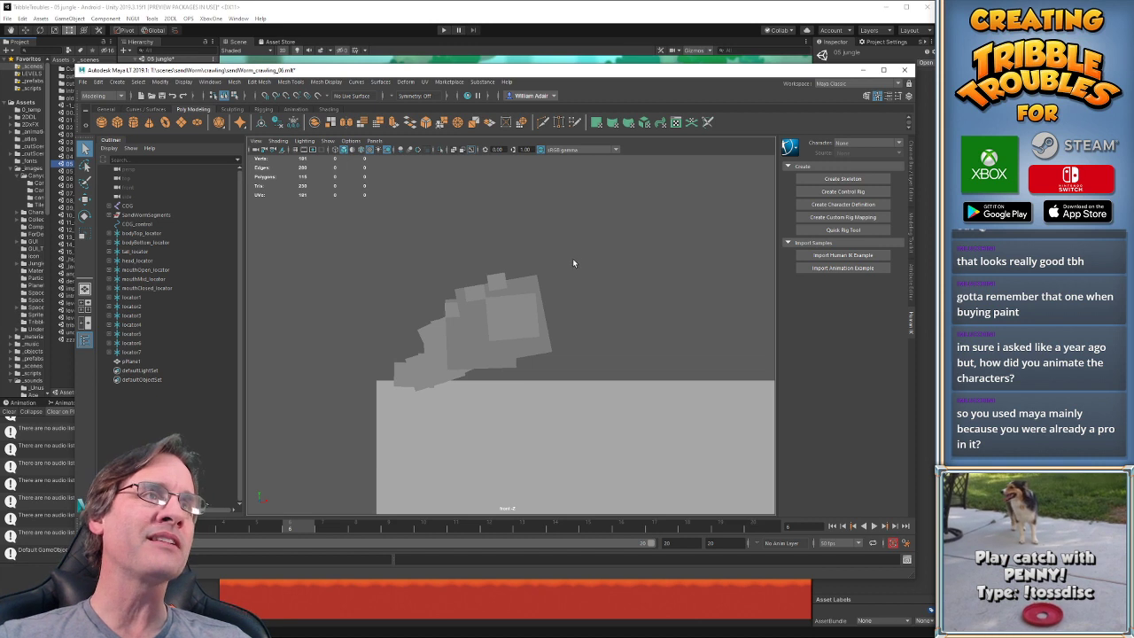
Switch the viewport to the perspective camera and check its shading options.
{"action": "key", "text": "space"}
{"action": "mouse_move", "coordinate": [573, 263]}
{"action": "left_mouse_down"}
{"action": "mouse_move", "coordinate": [574, 235]}
{"action": "mouse_move", "coordinate": [486, 354]}
{"action": "mouse_move", "coordinate": [464, 367]}
{"action": "mouse_move", "coordinate": [506, 336]}
{"action": "mouse_move", "coordinate": [627, 334]}
{"action": "mouse_move", "coordinate": [577, 347]}
{"action": "mouse_move", "coordinate": [589, 328]}
{"action": "mouse_move", "coordinate": [523, 328]}
{"action": "left_mouse_up"}
{"action": "left_click", "coordinate": [280, 142]}
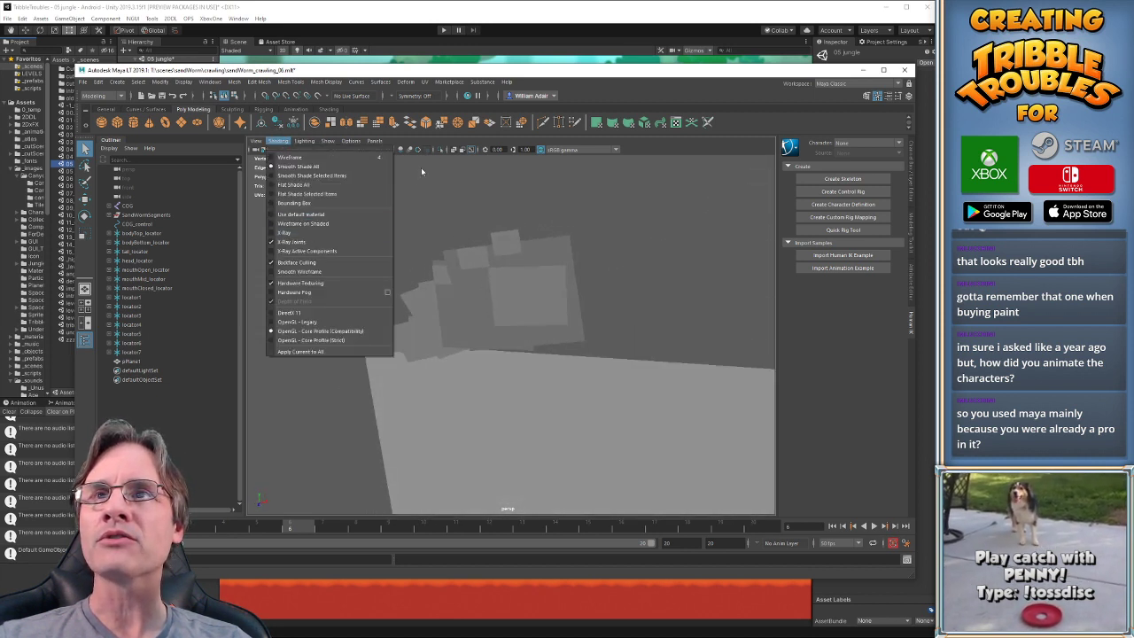
{"action": "left_click", "coordinate": [382, 424]}
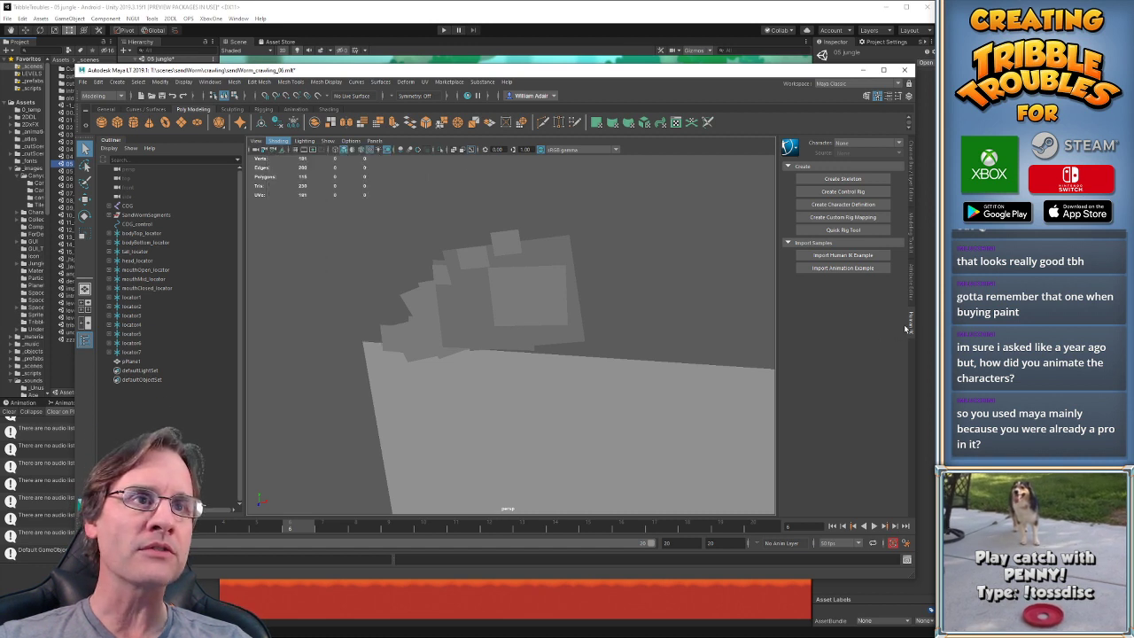
Show the joints and controls display layers of the sandworm rig.
{"action": "left_click", "coordinate": [911, 169]}
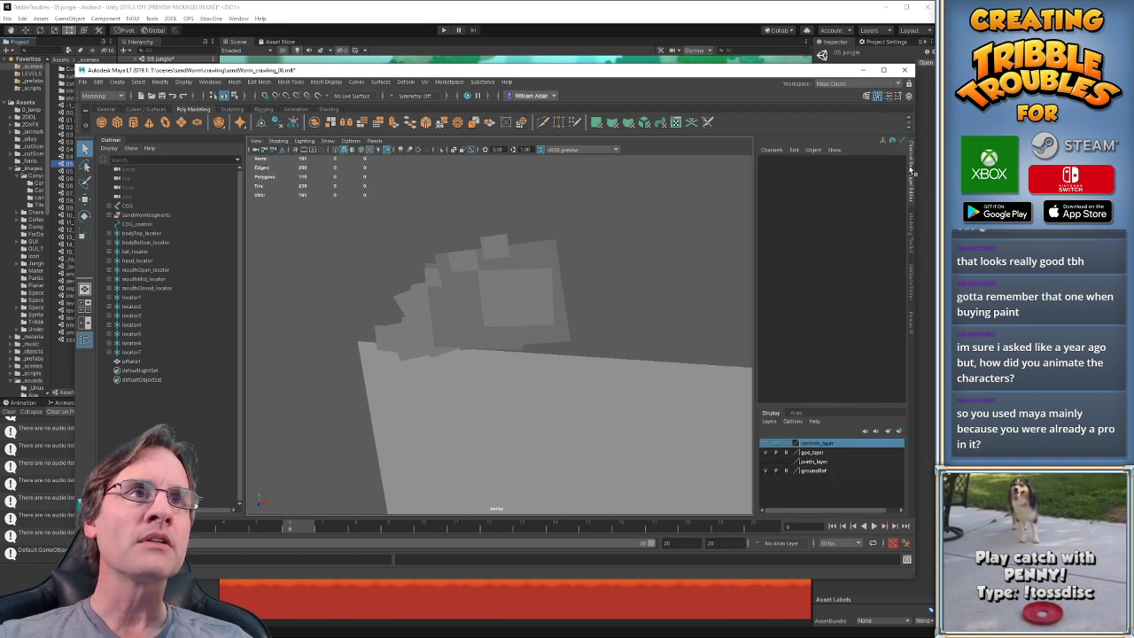
{"action": "left_click", "coordinate": [765, 463]}
{"action": "left_click_drag", "start_coordinate": [525, 340], "coordinate": [552, 321], "text": "alt"}
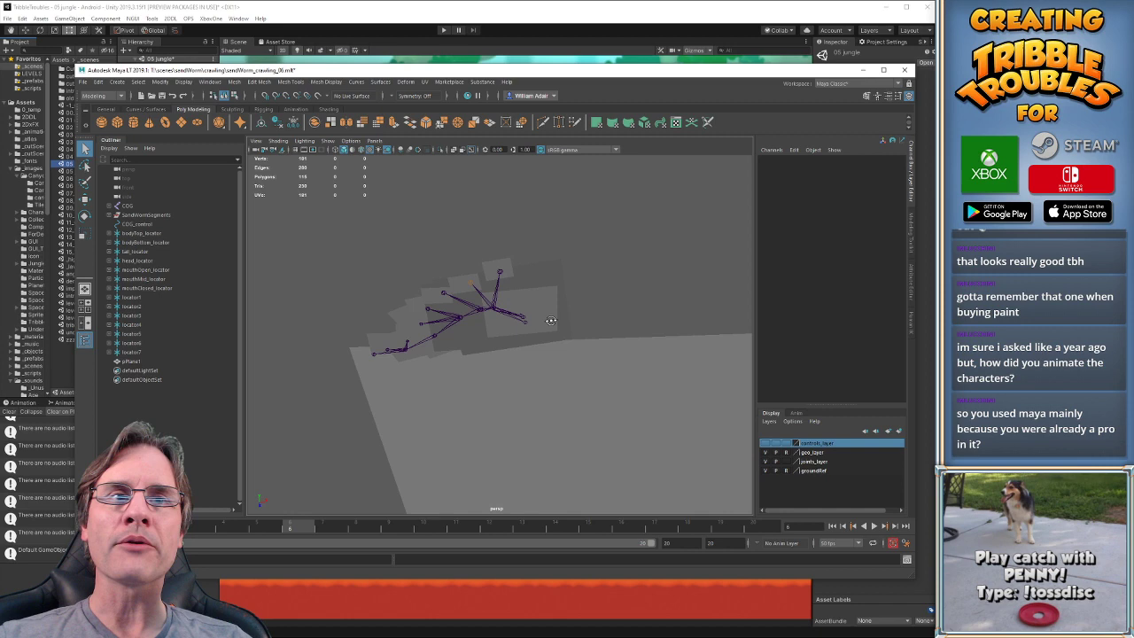
{"action": "left_click", "coordinate": [766, 443]}
{"action": "left_click_drag", "start_coordinate": [688, 416], "coordinate": [546, 419], "text": "alt"}
Turn on Wireframe on Shaded and examine the sandworm's flat segments, joints and controls from the front and edge-on.
{"action": "left_click", "coordinate": [278, 141]}
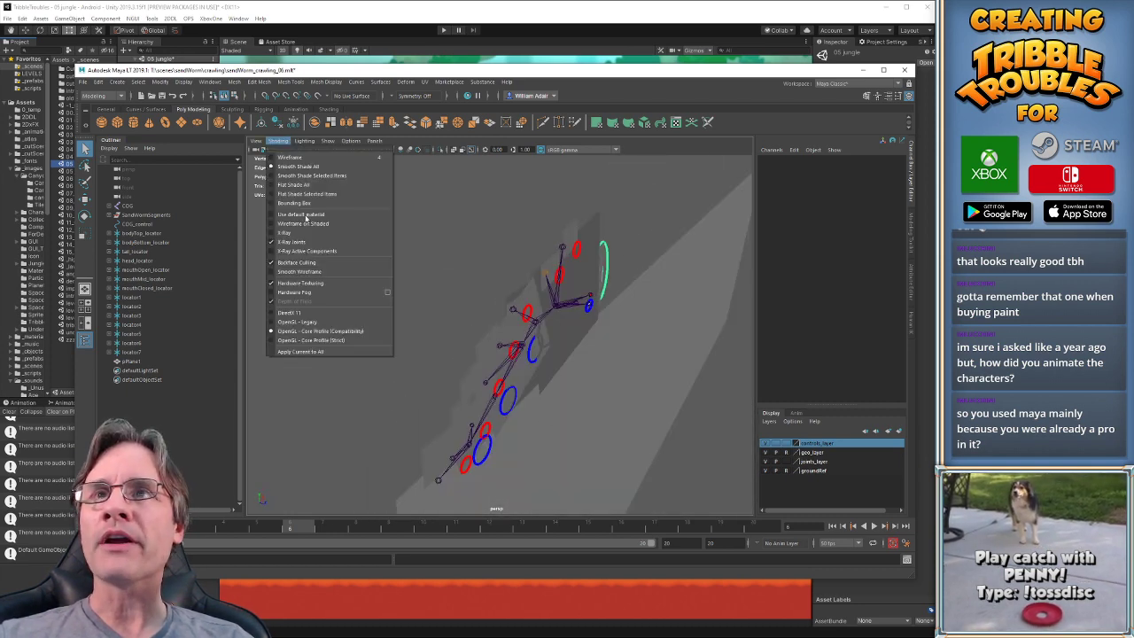
{"action": "left_click", "coordinate": [310, 225]}
{"action": "mouse_move", "coordinate": [506, 298]}
{"action": "left_mouse_down", "text": "alt"}
{"action": "mouse_move", "coordinate": [519, 322]}
{"action": "mouse_move", "coordinate": [431, 316]}
{"action": "mouse_move", "coordinate": [464, 286]}
{"action": "mouse_move", "coordinate": [500, 306]}
{"action": "mouse_move", "coordinate": [504, 328]}
{"action": "left_mouse_up", "text": "alt"}
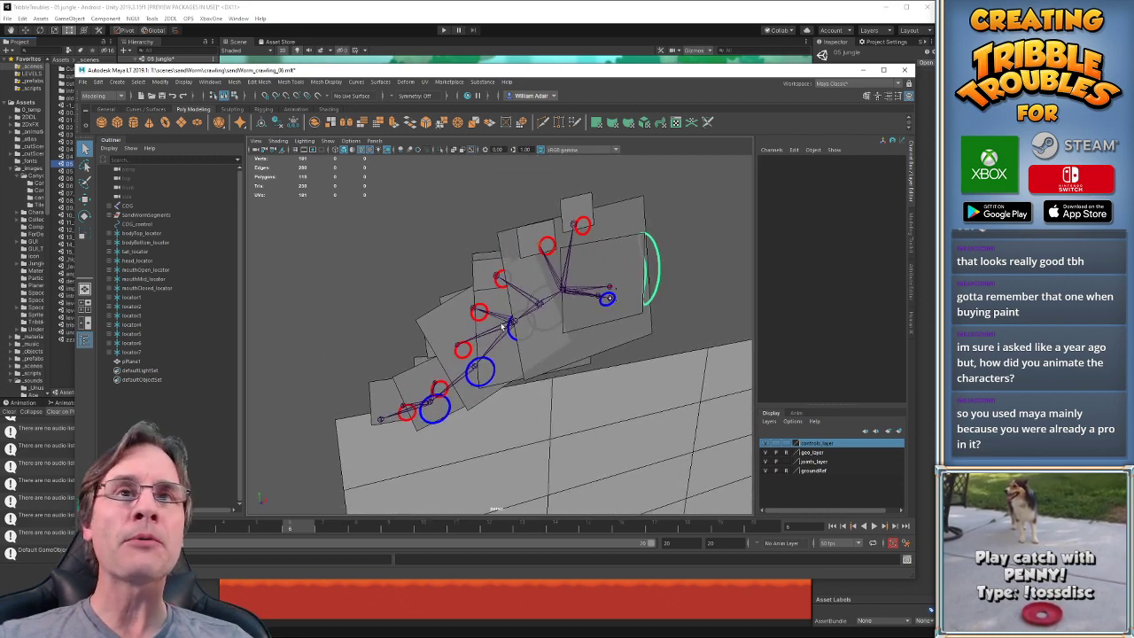
{"action": "left_click_drag", "start_coordinate": [498, 256], "coordinate": [458, 352], "text": "alt"}
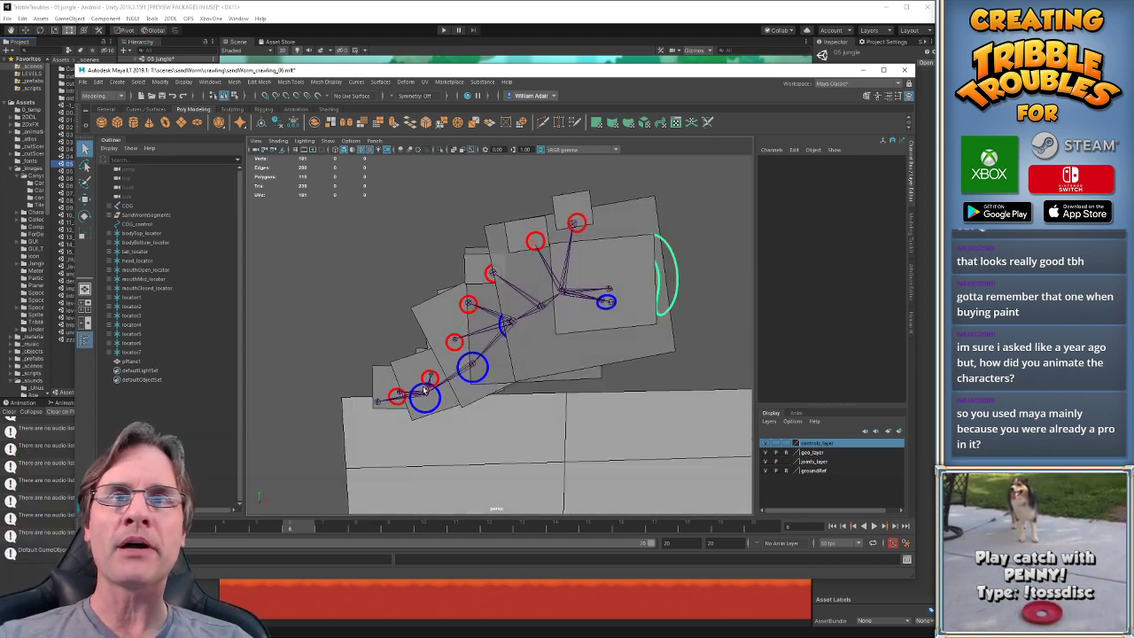
{"action": "left_click_drag", "start_coordinate": [560, 332], "coordinate": [490, 351], "text": "alt"}
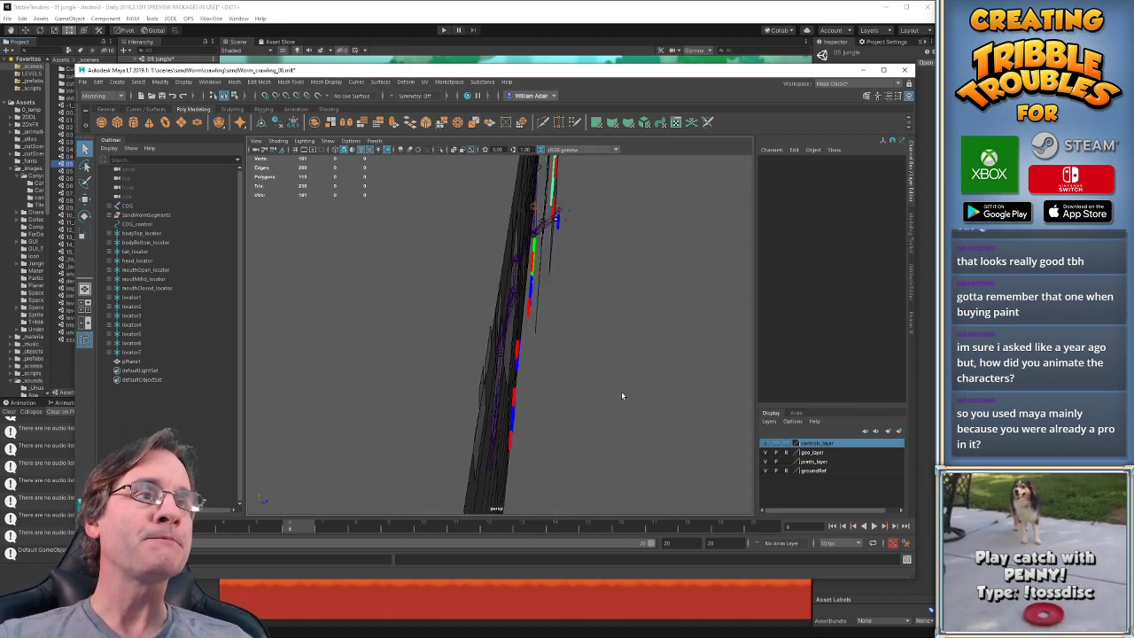
{"action": "left_click_drag", "start_coordinate": [621, 395], "coordinate": [507, 374], "text": "alt"}
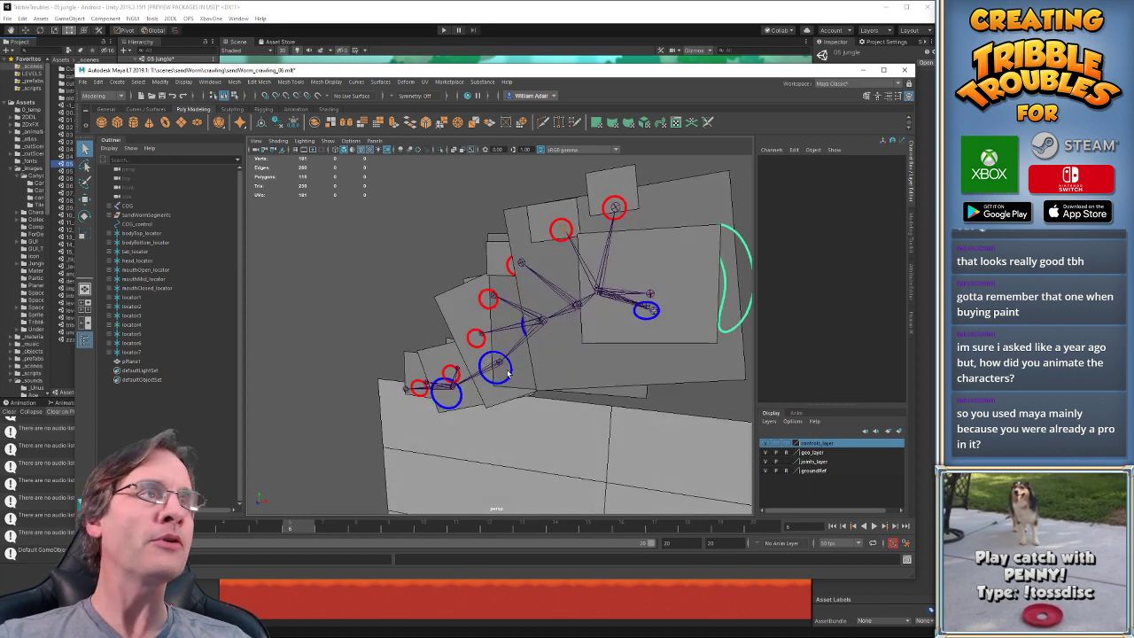
Switch to Unity and expand the Player object through PlayerFlipper down to the children of tribbleIdle.
{"action": "left_click", "coordinate": [445, 12]}
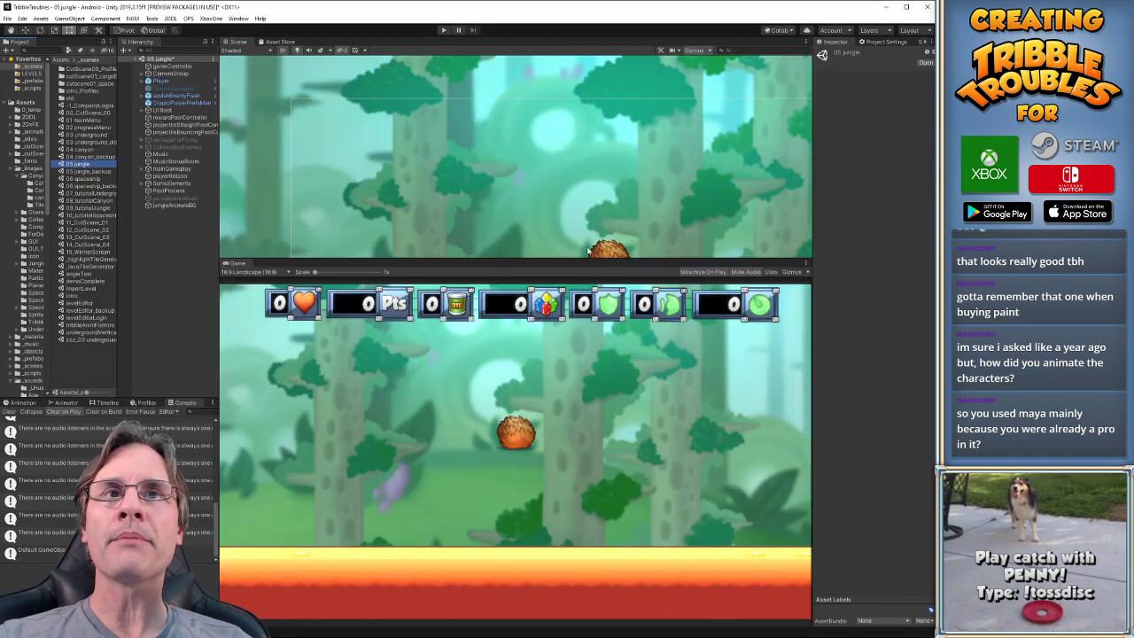
{"action": "middle_click_drag", "start_coordinate": [609, 248], "coordinate": [575, 106]}
{"action": "scroll", "coordinate": [580, 126], "scroll_direction": "up", "scroll_amount": 7}
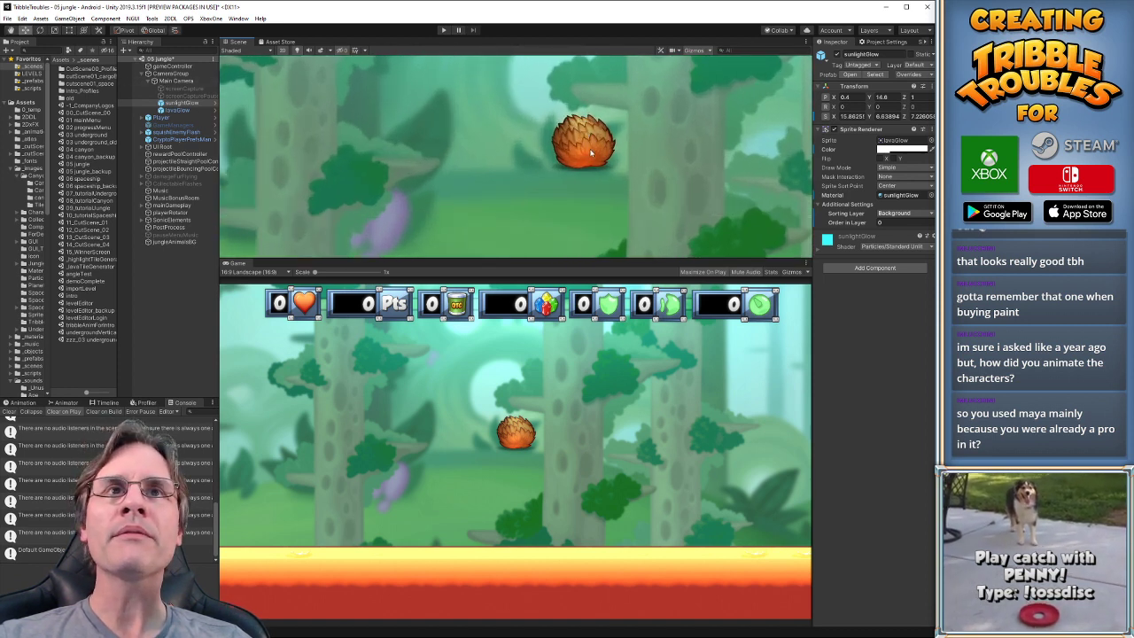
{"action": "scroll", "coordinate": [589, 148], "scroll_direction": "up", "scroll_amount": 5}
{"action": "left_click", "coordinate": [127, 118]}
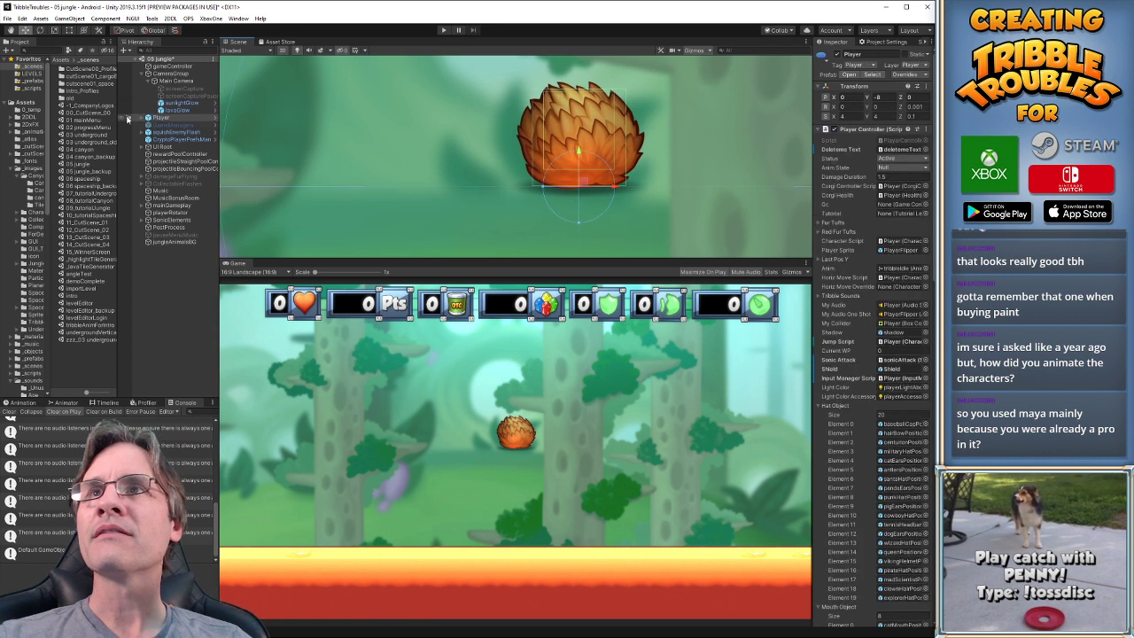
{"action": "left_click", "coordinate": [141, 118]}
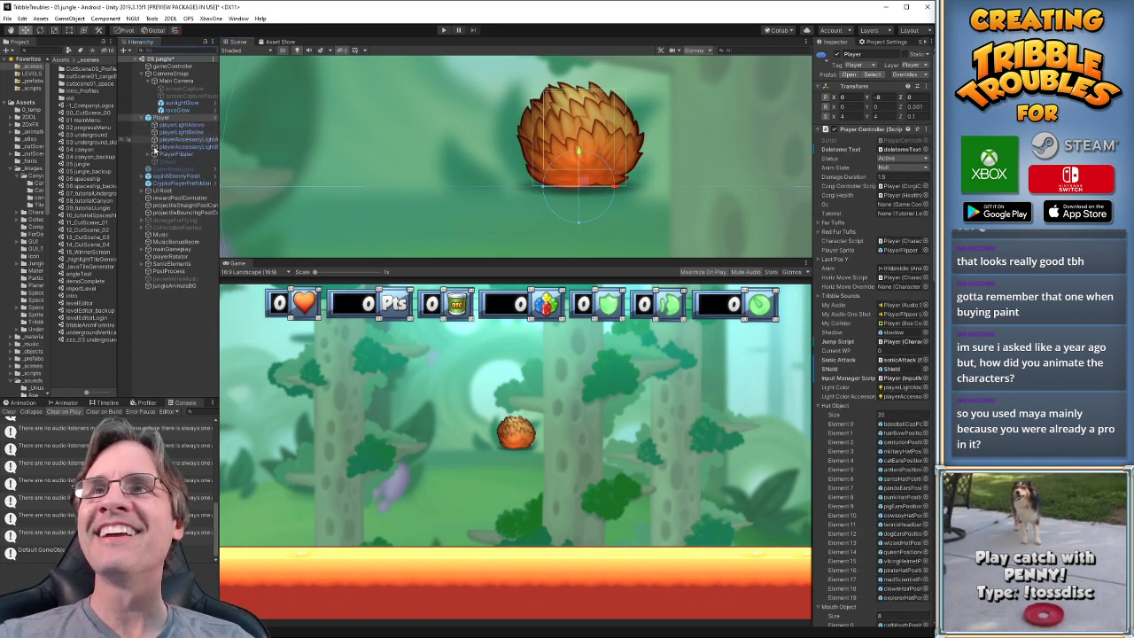
{"action": "left_click", "coordinate": [150, 155]}
{"action": "left_click", "coordinate": [157, 162]}
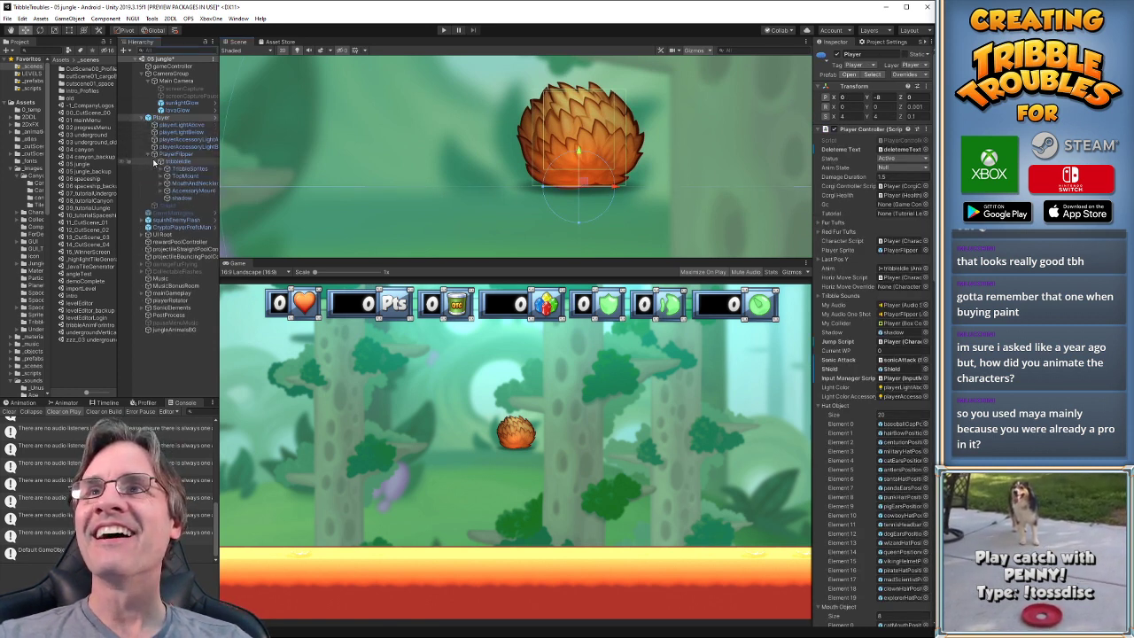
Inspect the character's top and mouth mounts, then expand TribbleSprites and select the tribble_bottomB piece.
{"action": "left_click", "coordinate": [182, 176]}
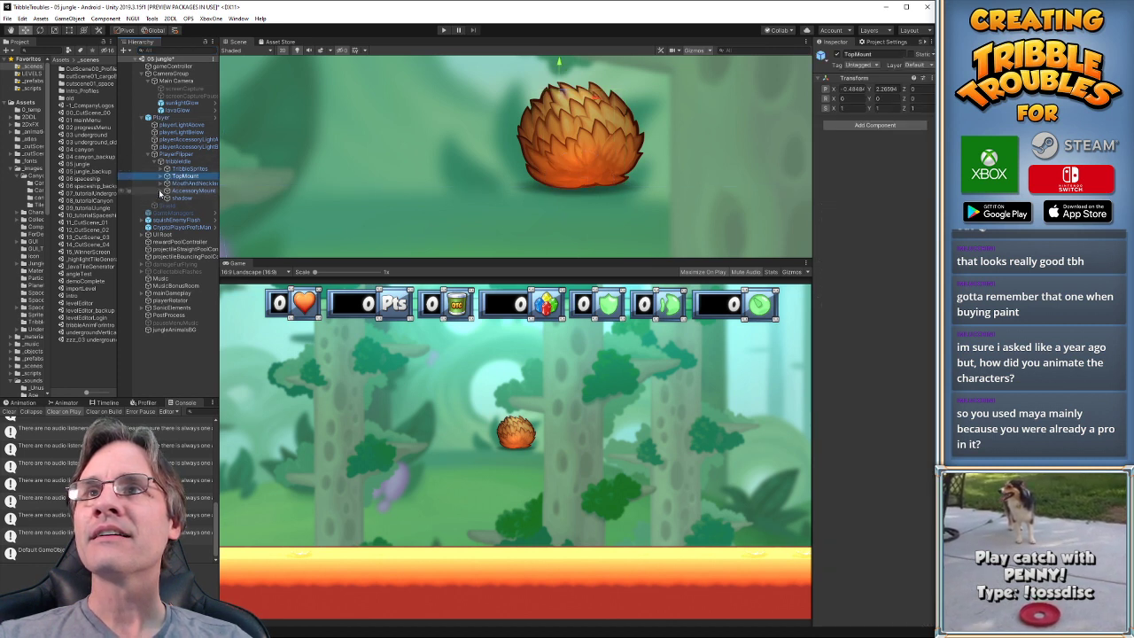
{"action": "left_click", "coordinate": [166, 184], "text": "alt"}
{"action": "left_click", "coordinate": [181, 198]}
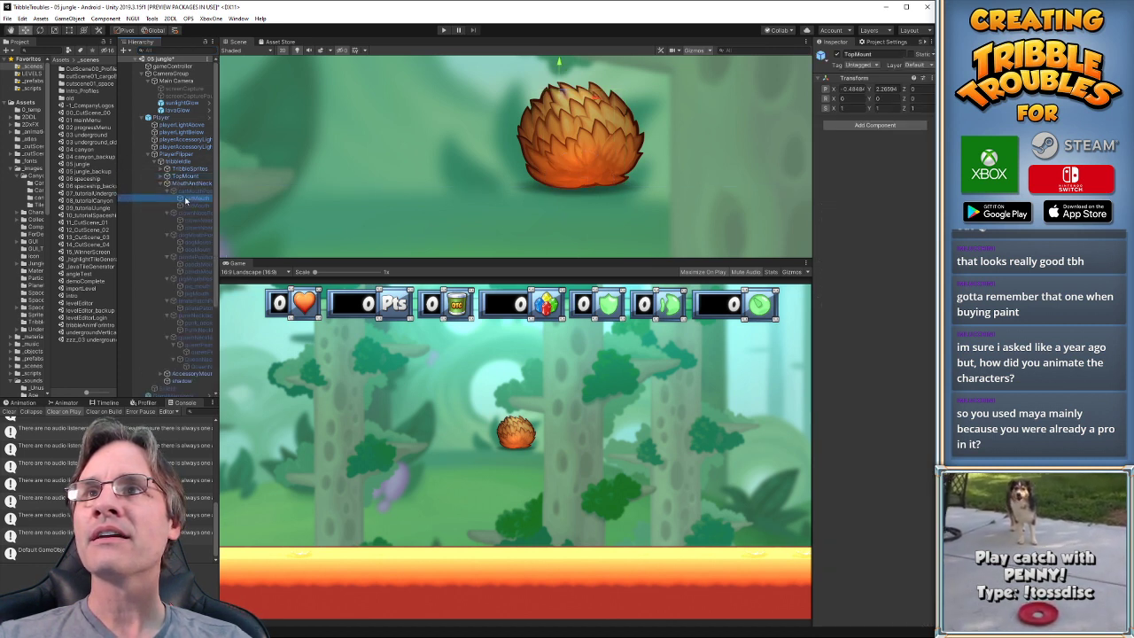
{"action": "left_click", "coordinate": [165, 183]}
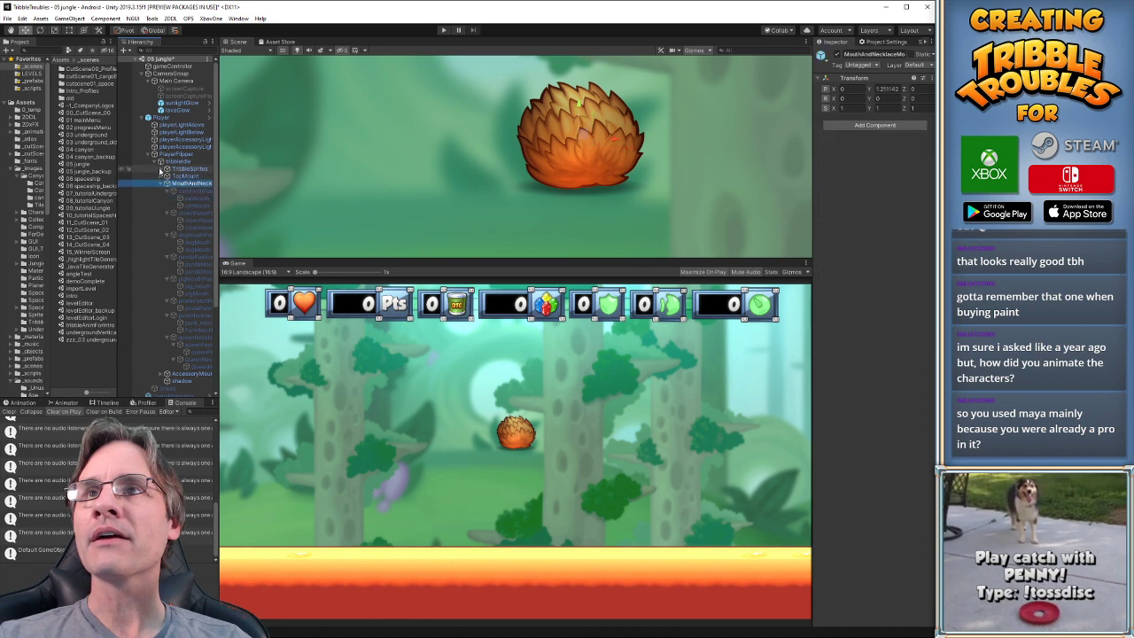
{"action": "left_click", "coordinate": [160, 168]}
{"action": "left_click", "coordinate": [195, 198]}
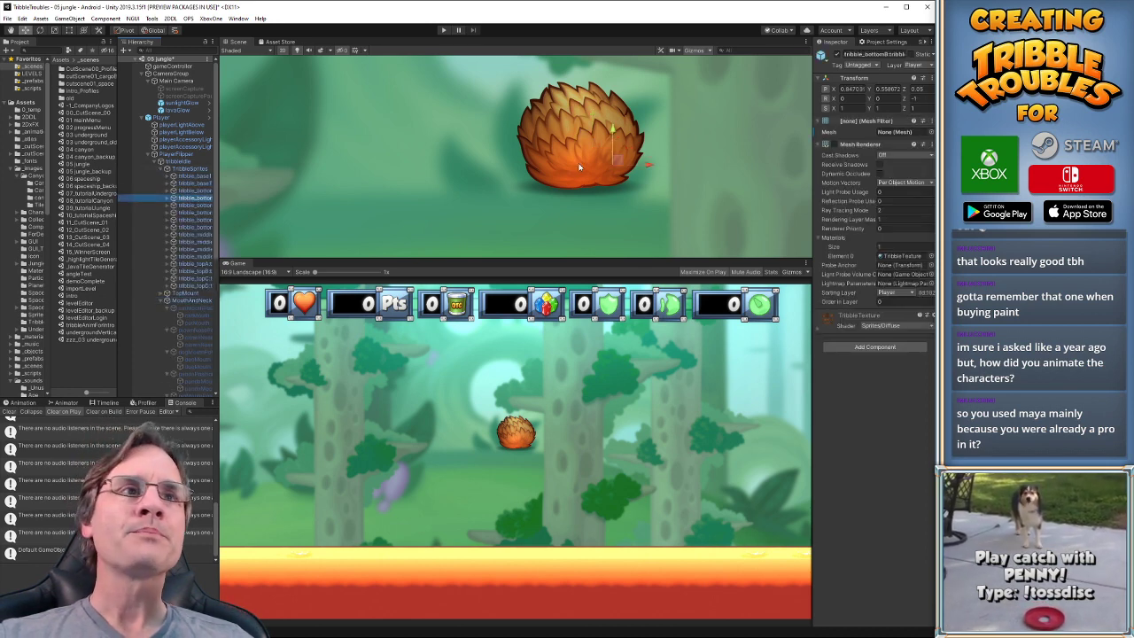
Widen the object tree and properties areas and select Tribble_segments_01_11 under tribble_bottomB.
{"action": "left_click_drag", "start_coordinate": [810, 321], "coordinate": [758, 320]}
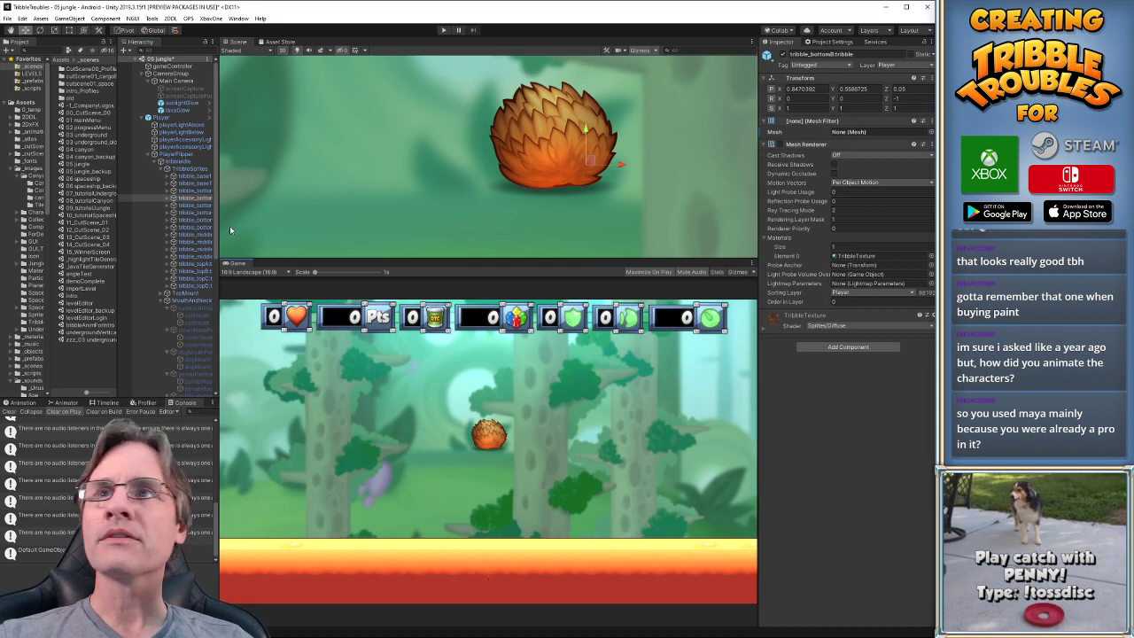
{"action": "left_click_drag", "start_coordinate": [220, 210], "coordinate": [274, 211]}
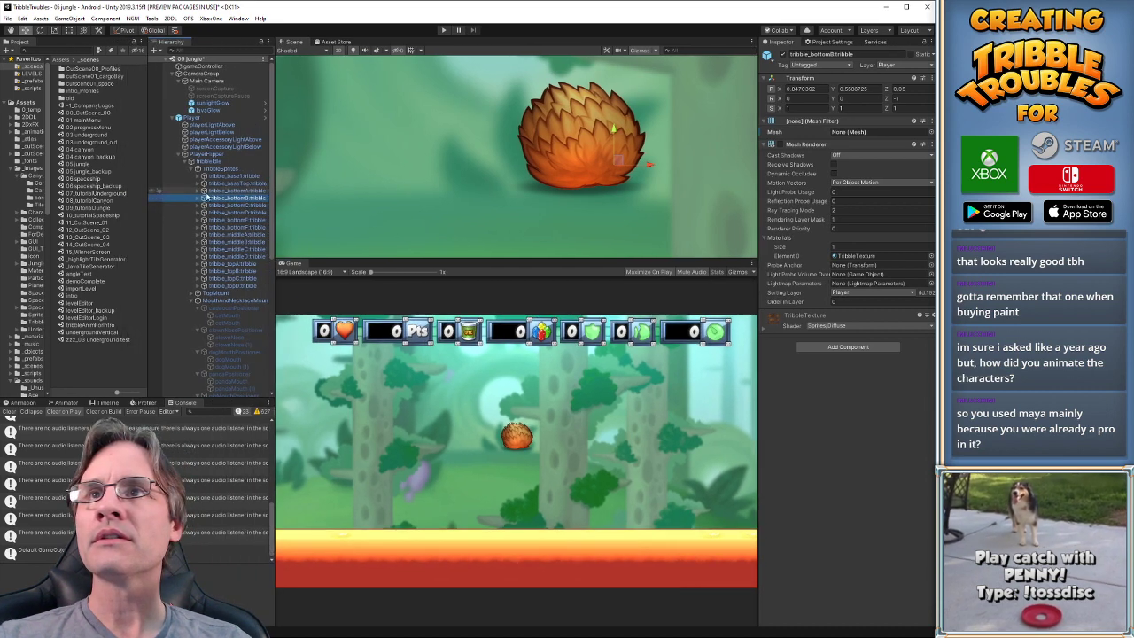
{"action": "left_click", "coordinate": [199, 198]}
{"action": "left_click", "coordinate": [241, 205]}
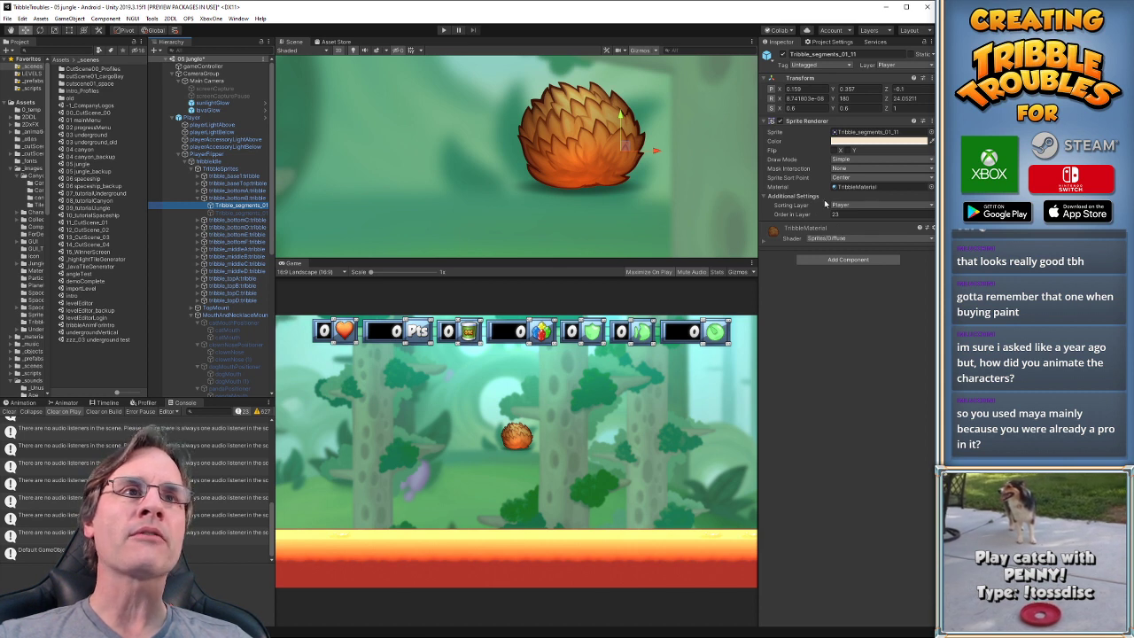
Examine the layered tribble sprites from an angle in 3D and return the Scene view to 2D.
{"action": "mouse_move", "coordinate": [483, 168]}
{"action": "middle_mouse_down"}
{"action": "mouse_move", "coordinate": [522, 205]}
{"action": "mouse_move", "coordinate": [465, 179]}
{"action": "middle_mouse_up"}
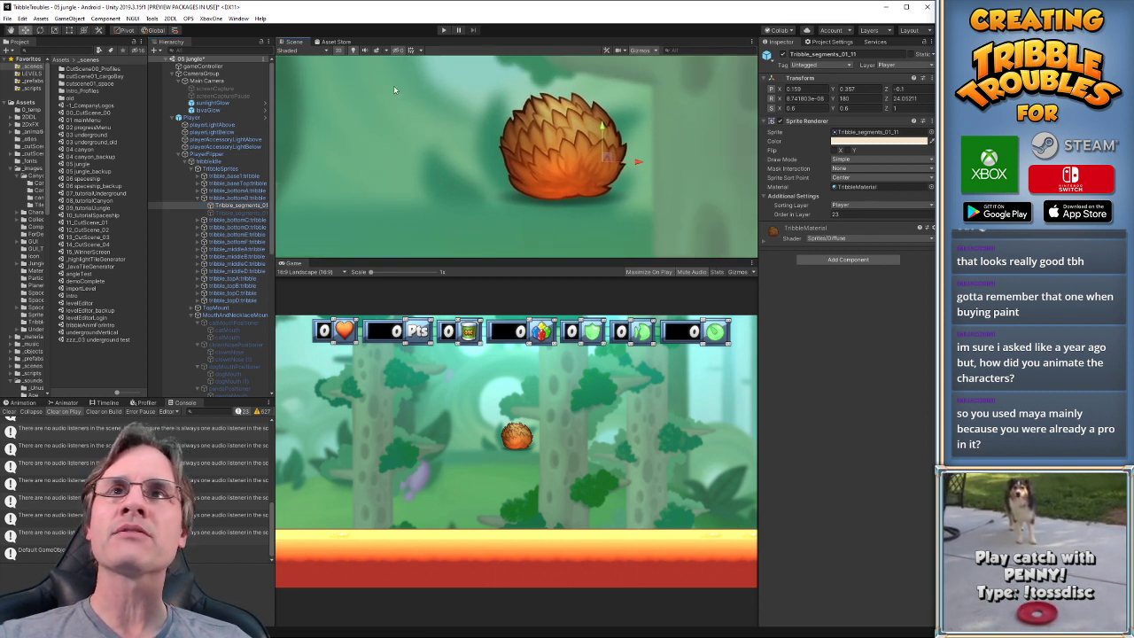
{"action": "left_click", "coordinate": [339, 50]}
{"action": "left_click_drag", "start_coordinate": [527, 173], "coordinate": [606, 168], "text": "alt"}
{"action": "left_click", "coordinate": [338, 50]}
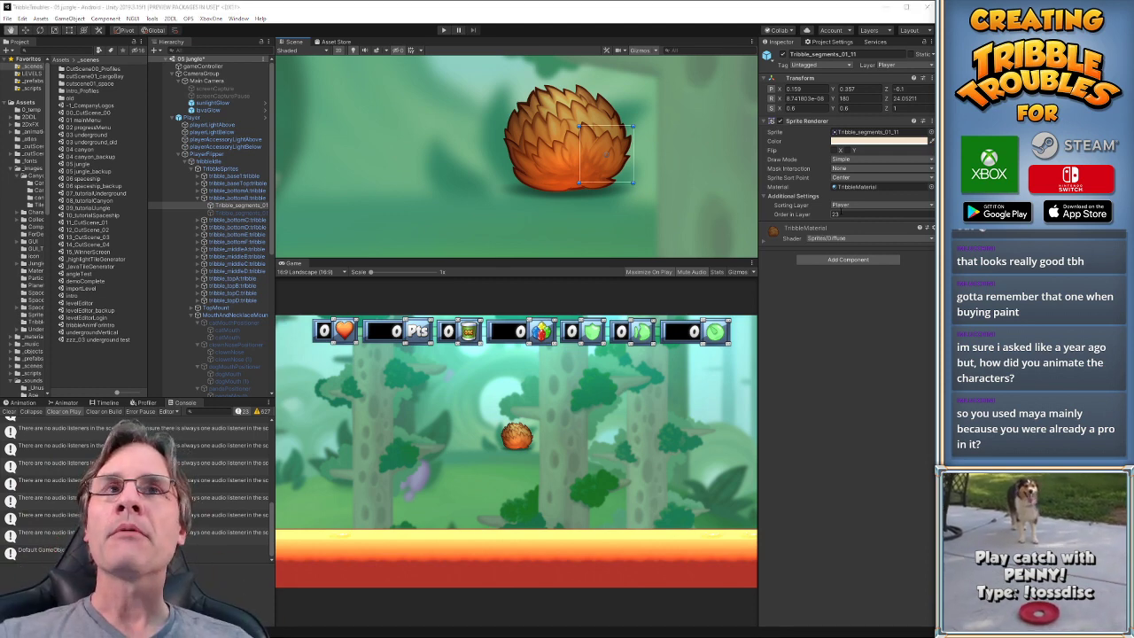
Switch back to Maya LT and examine the depth layering of the sandworm's segments and rig from several angles.
{"action": "key", "text": "alt+Tab"}
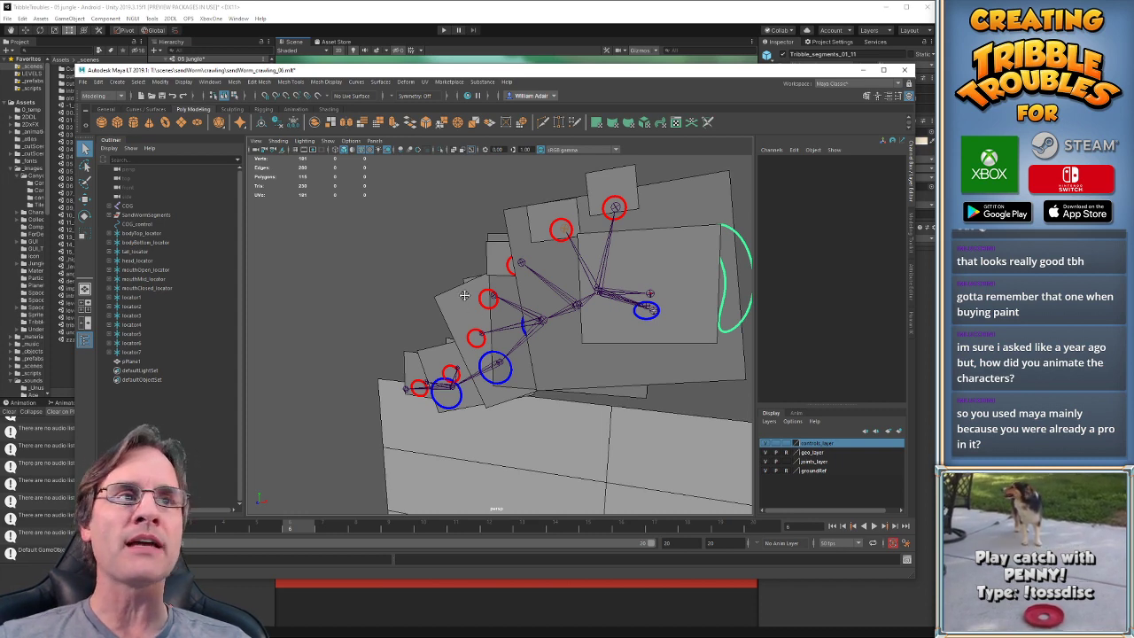
{"action": "mouse_move", "coordinate": [466, 295]}
{"action": "left_mouse_down", "text": "alt"}
{"action": "mouse_move", "coordinate": [458, 272]}
{"action": "mouse_move", "coordinate": [475, 299]}
{"action": "left_mouse_up", "text": "alt"}
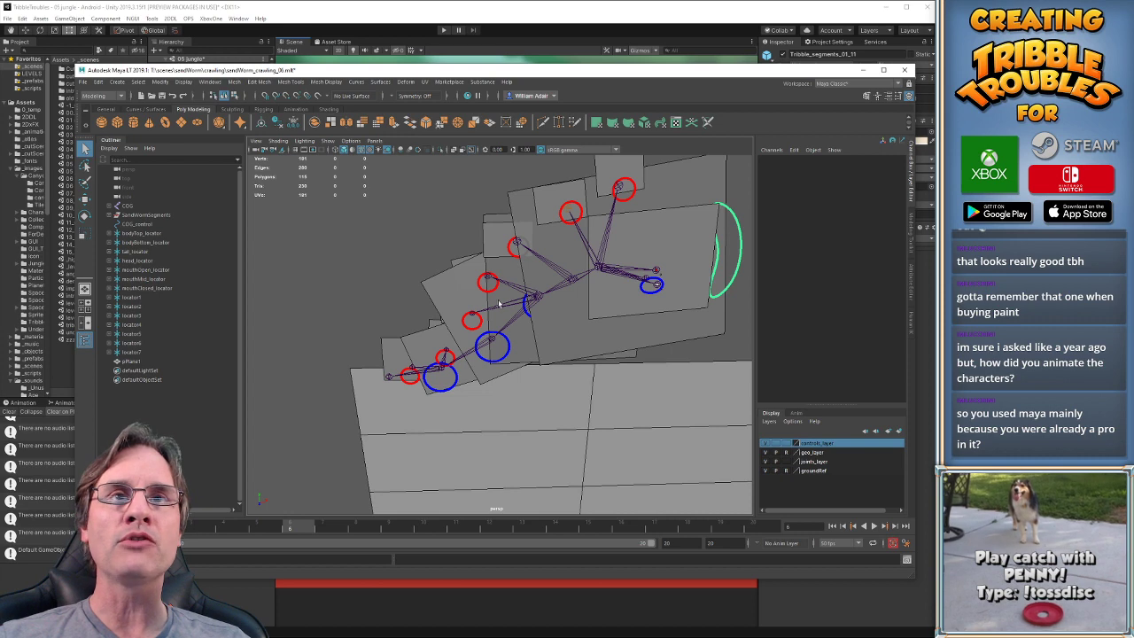
{"action": "left_click_drag", "start_coordinate": [596, 324], "coordinate": [608, 285], "text": "alt"}
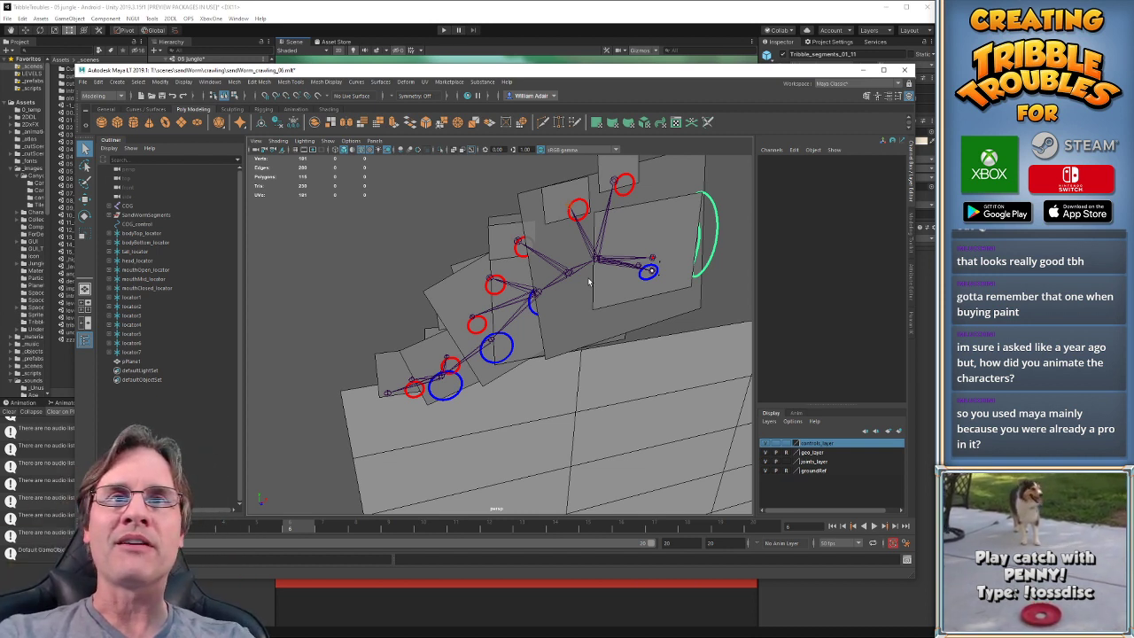
{"action": "left_click_drag", "start_coordinate": [557, 271], "coordinate": [579, 310], "text": "alt"}
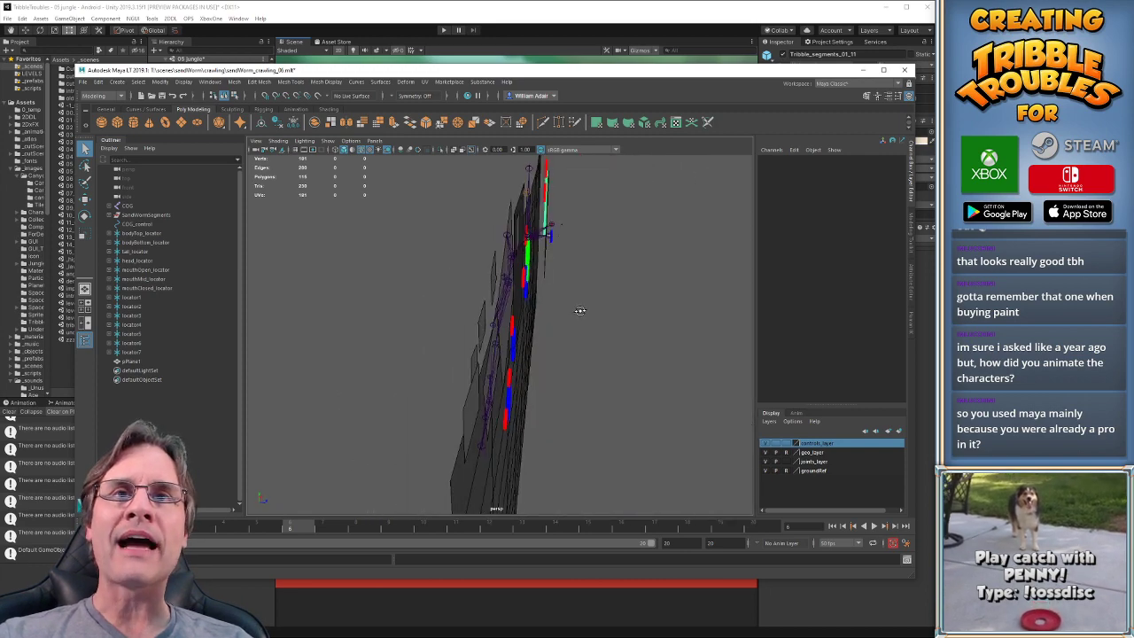
{"action": "left_click_drag", "start_coordinate": [514, 288], "coordinate": [540, 292], "text": "alt"}
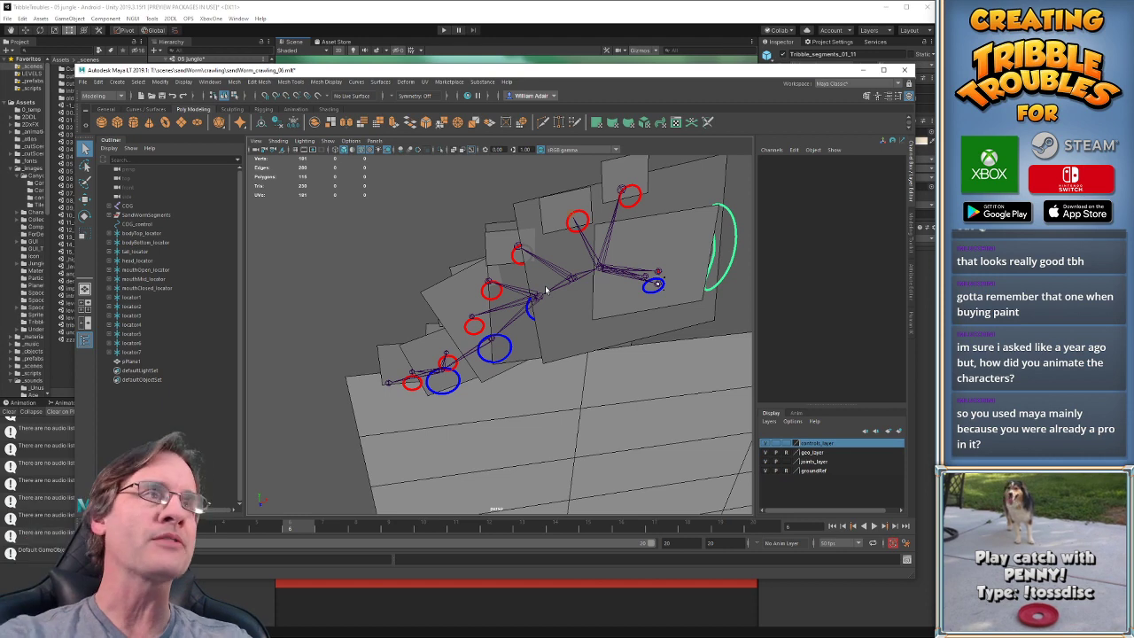
Finish viewing the sandworm rig from an angle, close Maya LT and return to Unity.
{"action": "left_click_drag", "start_coordinate": [570, 323], "coordinate": [531, 327], "text": "alt"}
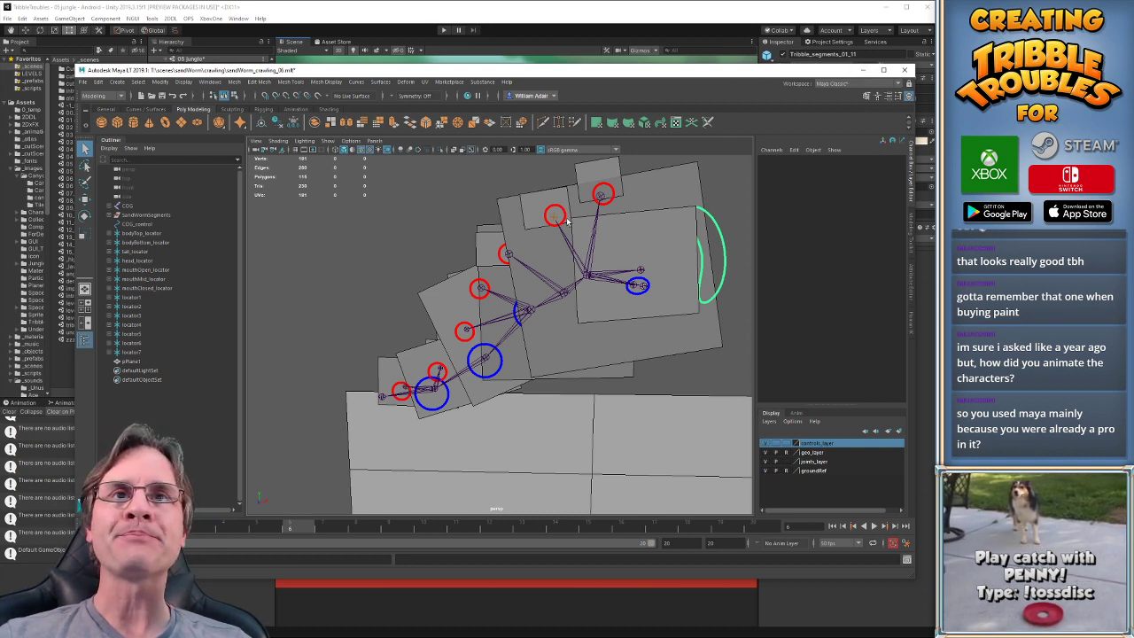
{"action": "left_click", "coordinate": [904, 70]}
{"action": "left_click", "coordinate": [790, 326]}
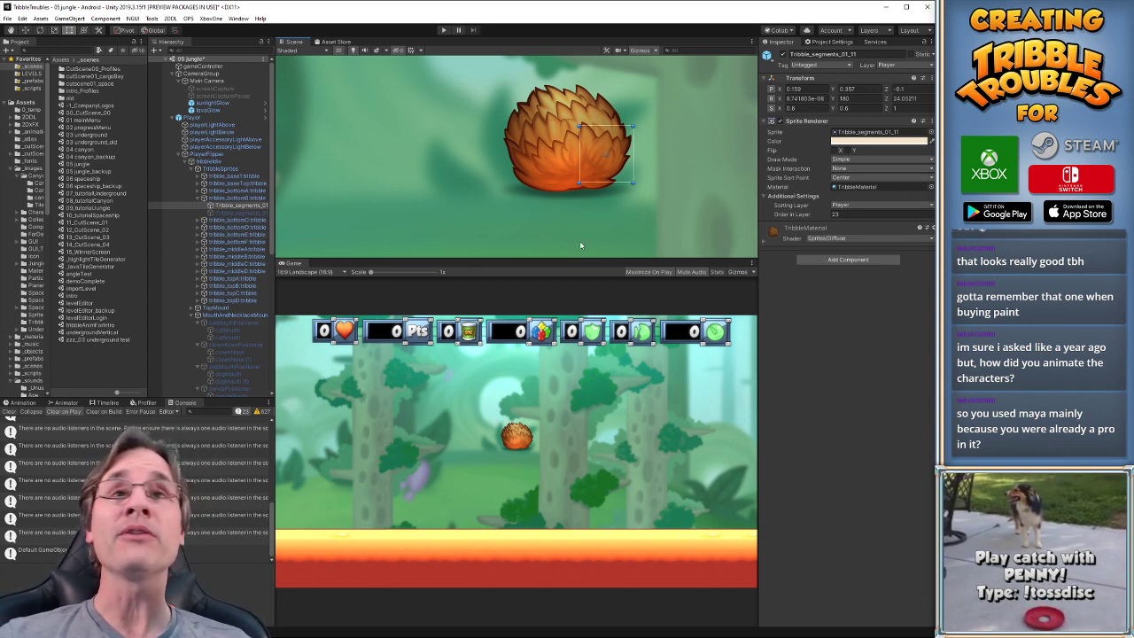
Select the Background 3 - back sprite behind the tribble and start playing the jungle scene.
{"action": "scroll", "coordinate": [561, 201], "scroll_direction": "down", "scroll_amount": 2}
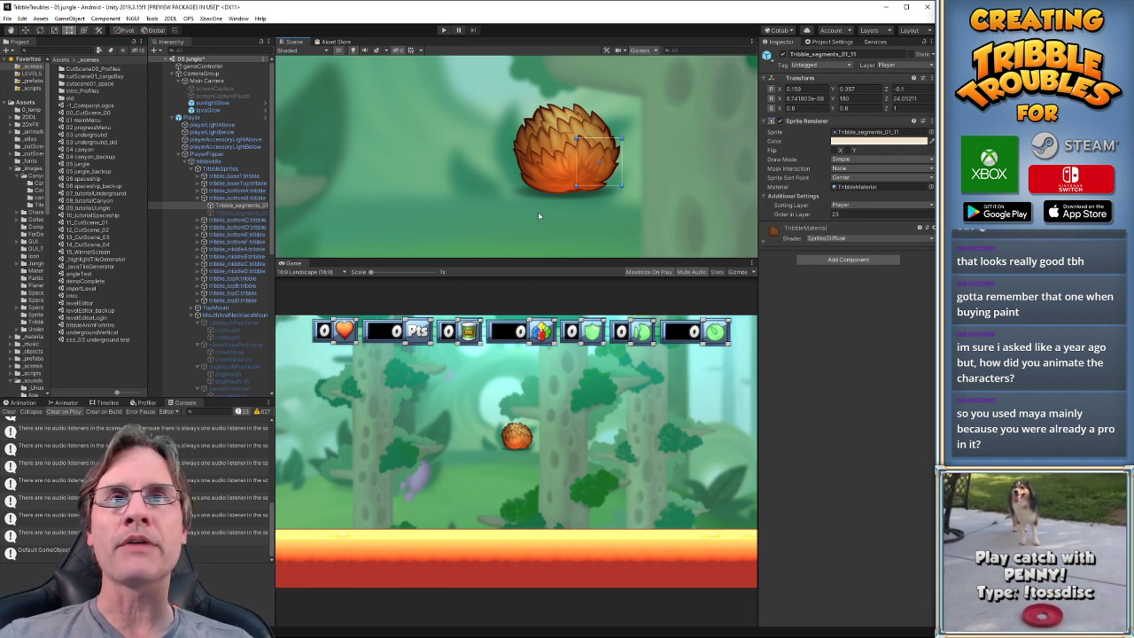
{"action": "scroll", "coordinate": [537, 213], "scroll_direction": "down", "scroll_amount": 2}
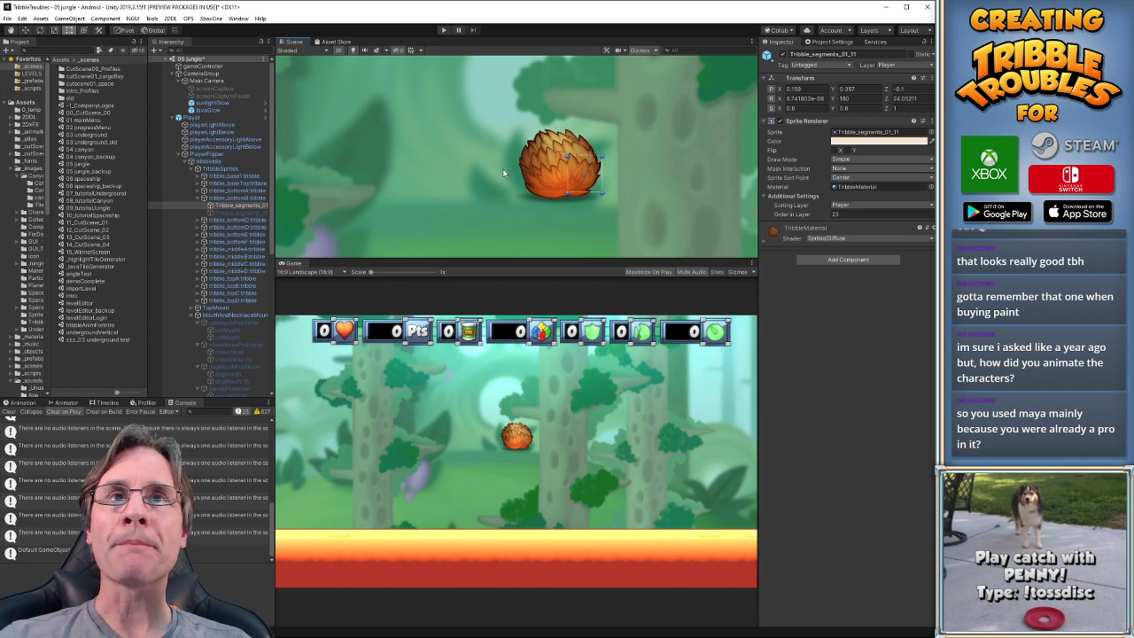
{"action": "left_click", "coordinate": [384, 173]}
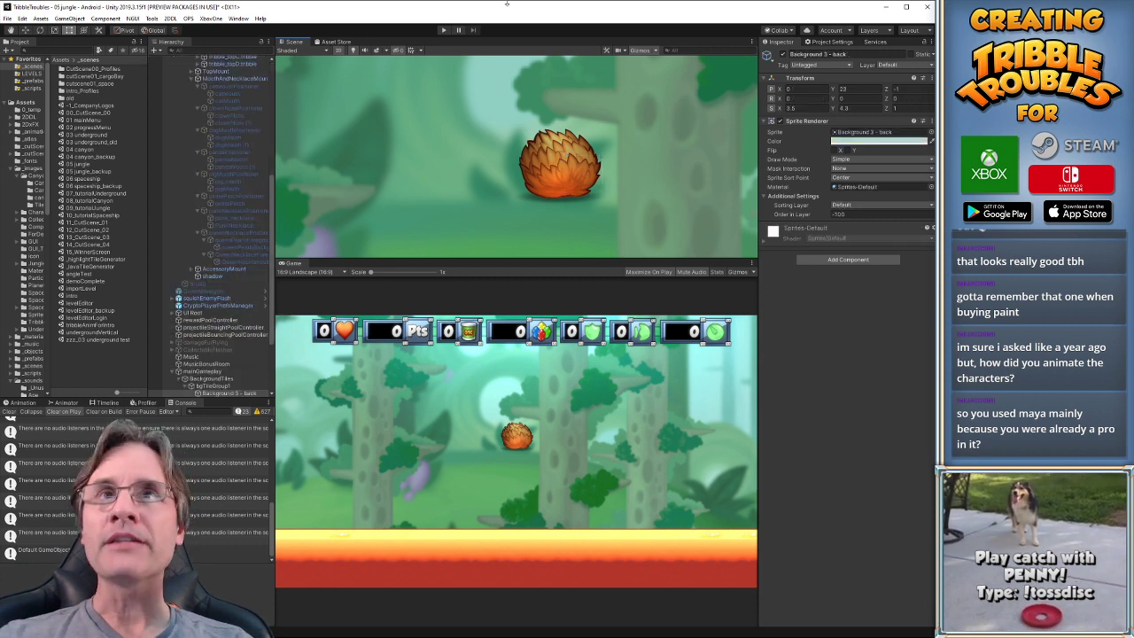
{"action": "left_click", "coordinate": [444, 30]}
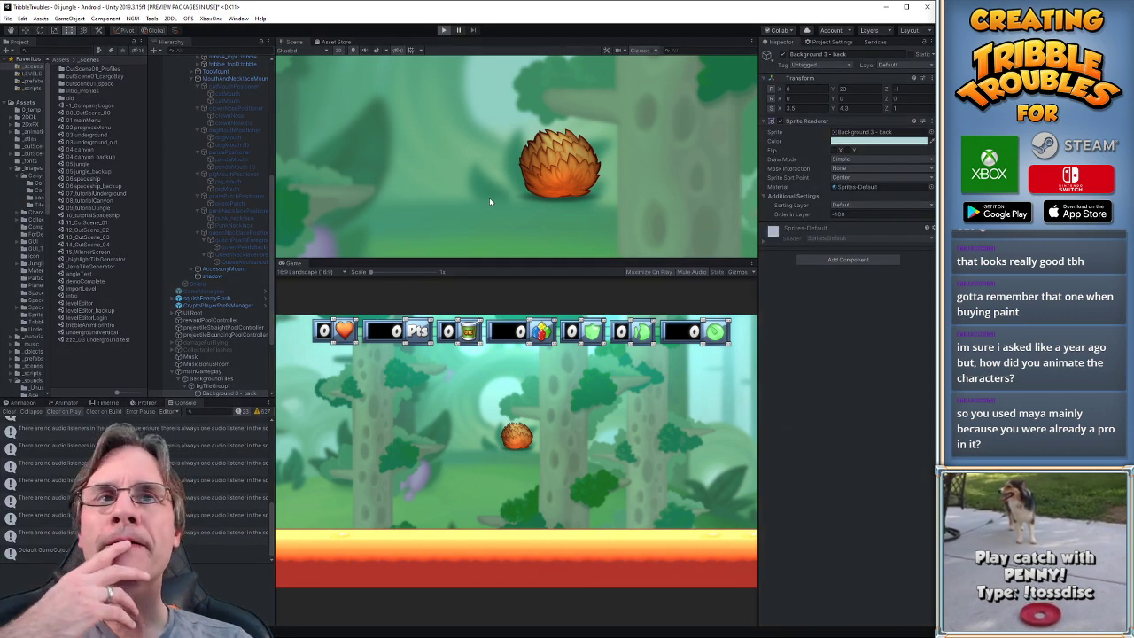
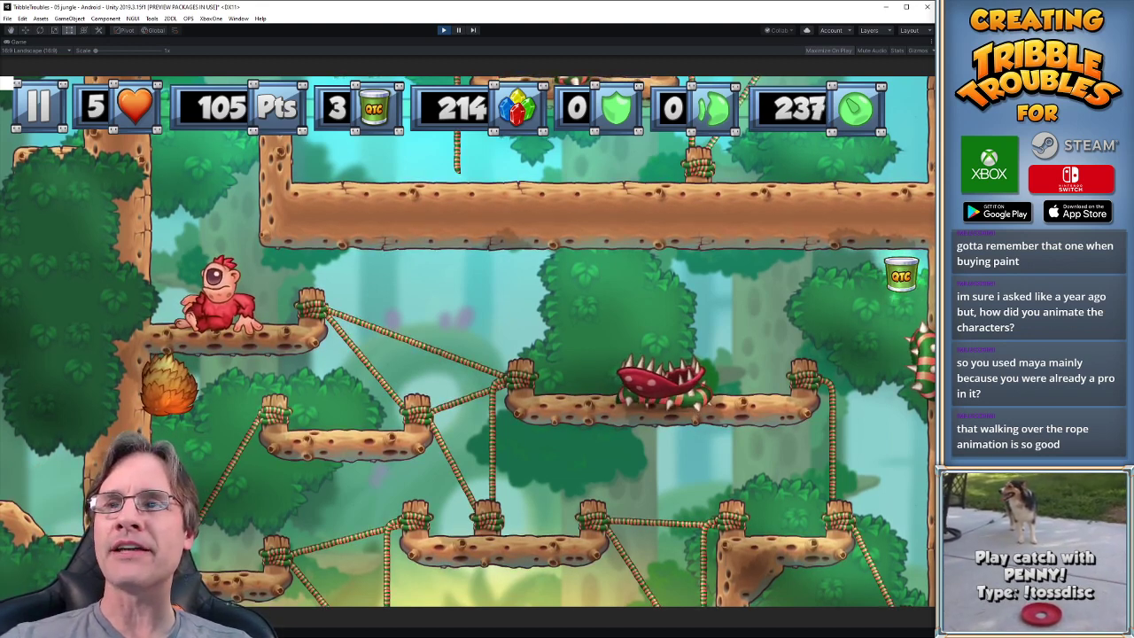
Roll the tribble onto the plant trap's platform and jump on the red ape as it crosses the rope.
{"action": "key", "text": "Right"}
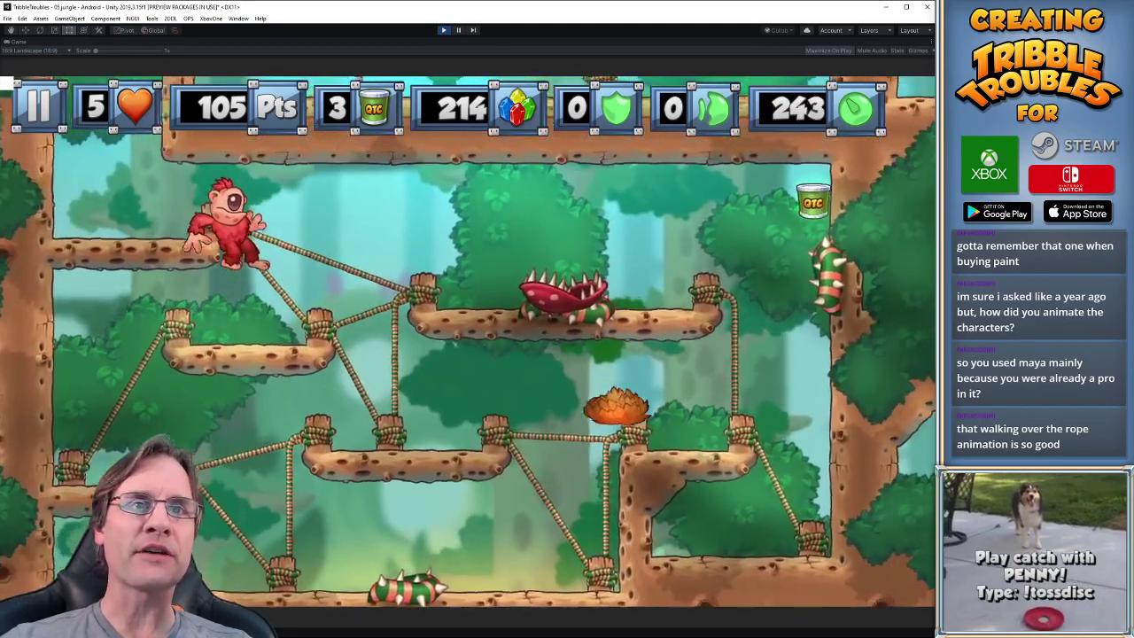
{"action": "key", "text": "Right"}
{"action": "key", "text": "space"}
{"action": "key", "text": "Left"}
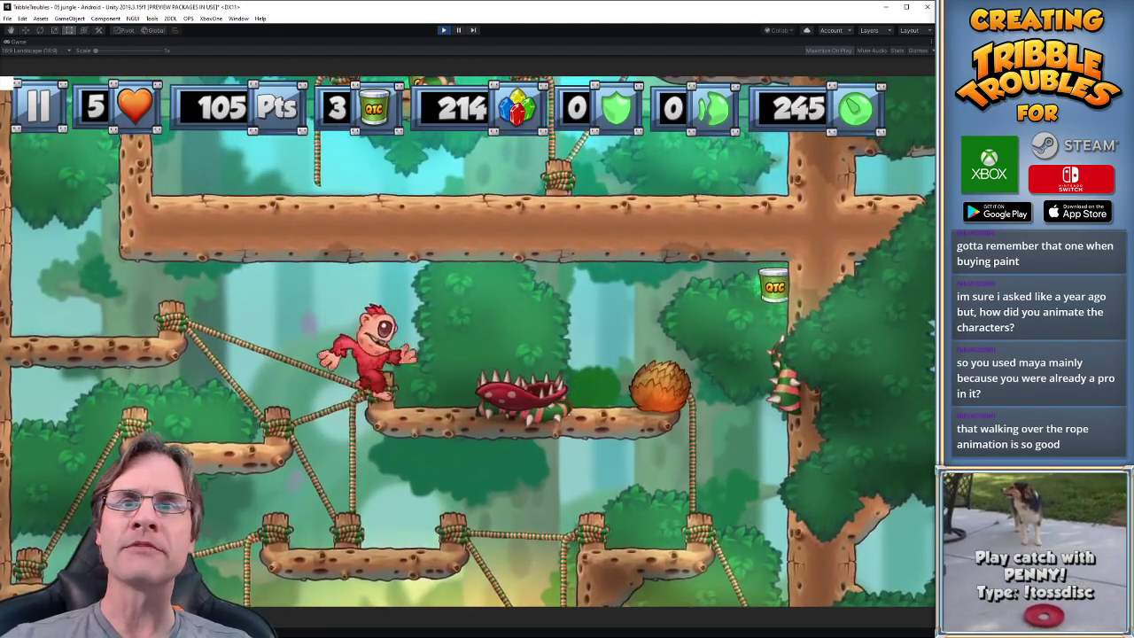
{"action": "key", "text": "Left"}
{"action": "key", "text": "space"}
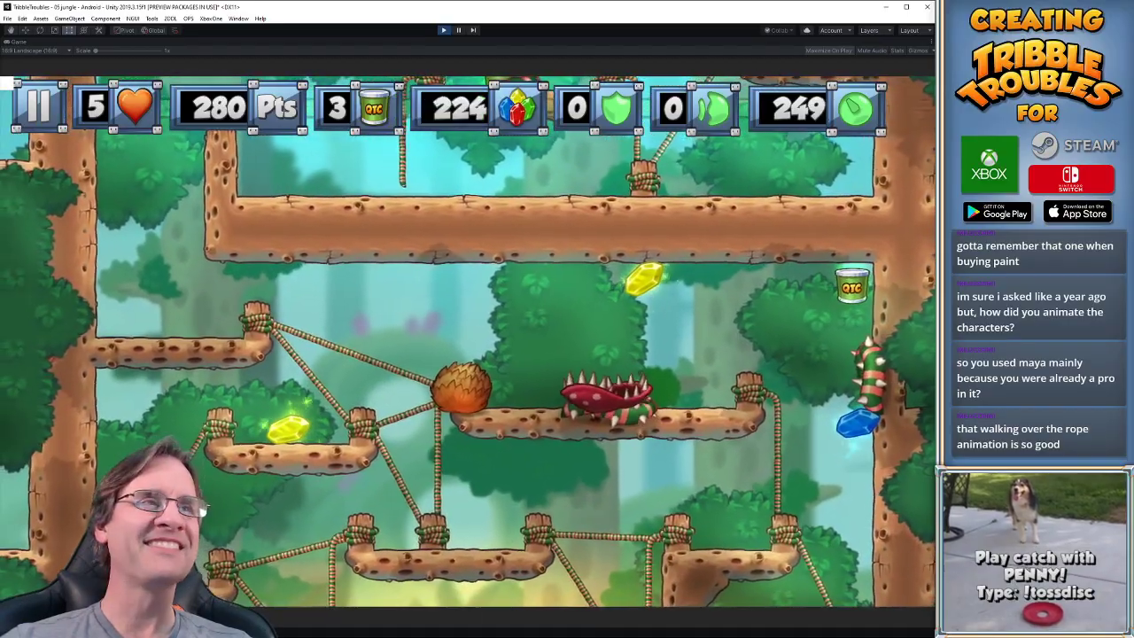
Collect the gems scattered around the platforms and bring the tribble back to the small rope-hung platform.
{"action": "key", "text": "Right"}
{"action": "key", "text": "space"}
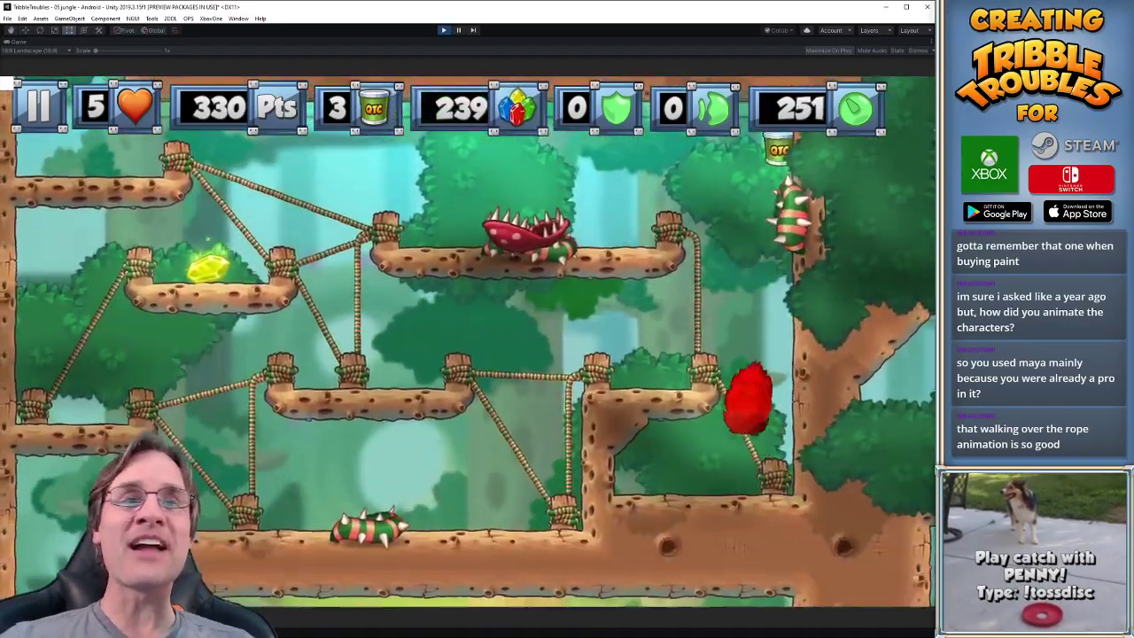
{"action": "key", "text": "Left"}
{"action": "key", "text": "space"}
{"action": "key", "text": "space"}
{"action": "key", "text": "space"}
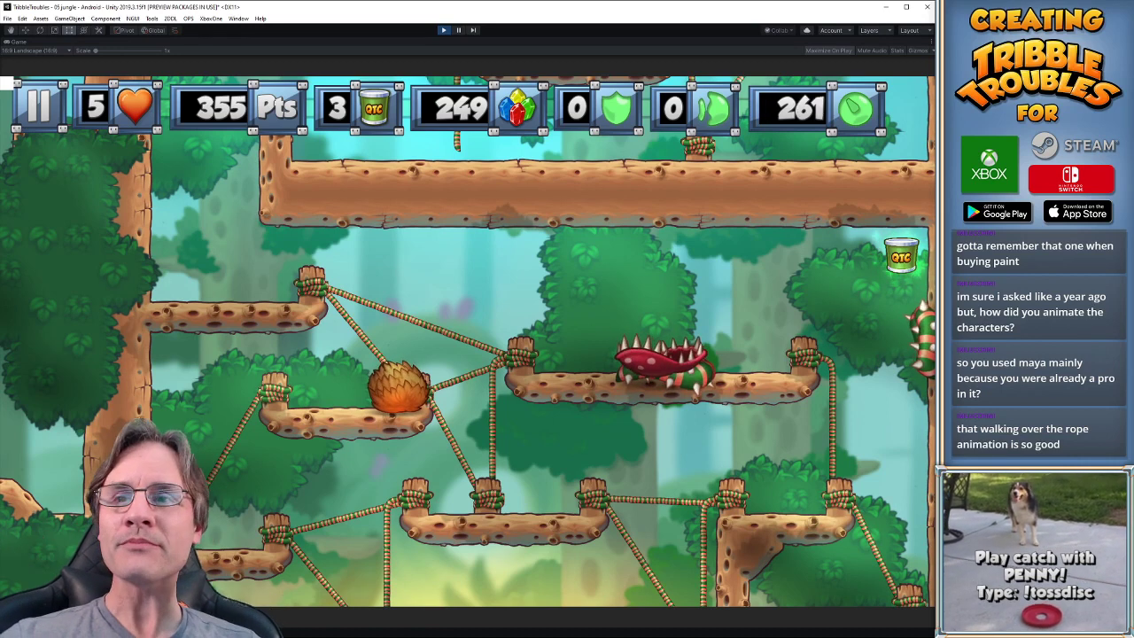
Roll the tribble back and forth along the small rope-hung platform.
{"action": "key", "text": "Left"}
{"action": "key", "text": "Right"}
{"action": "key", "text": "Left"}
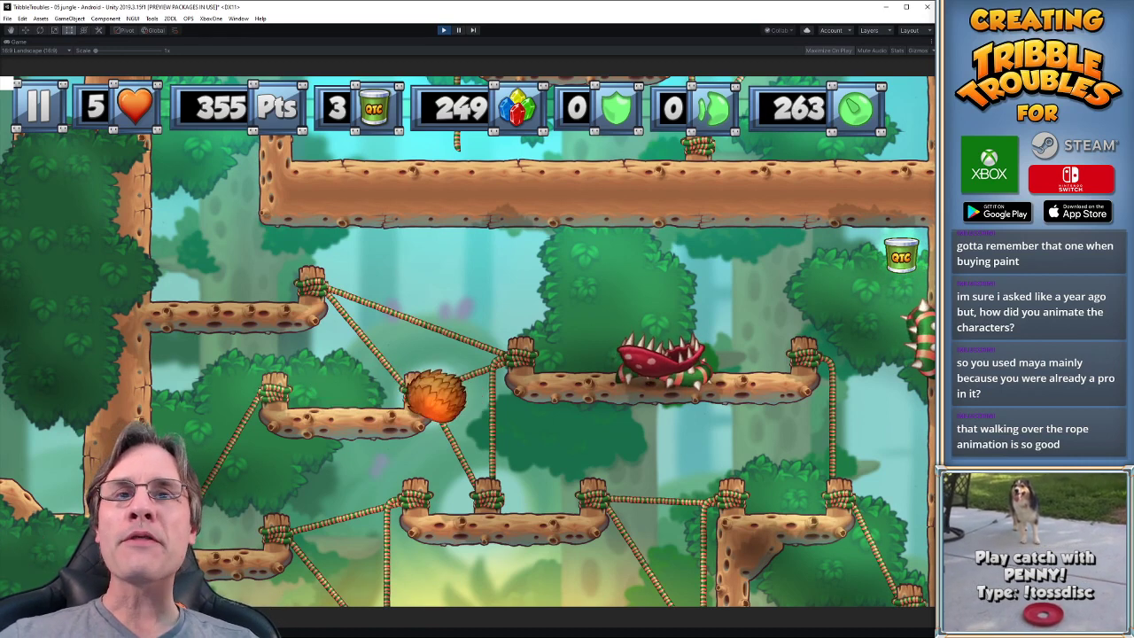
{"action": "key", "text": "Right"}
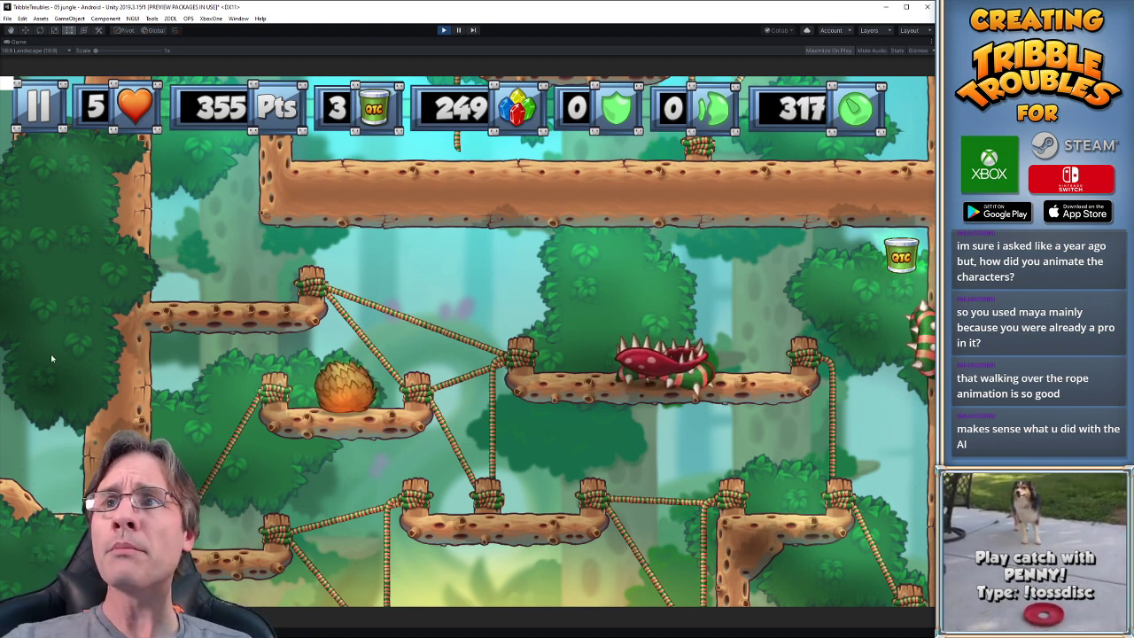
Pause the game and select the level's tilemapMask in the Scene view.
{"action": "left_click", "coordinate": [457, 31]}
{"action": "scroll", "coordinate": [557, 189], "scroll_direction": "down", "scroll_amount": 5}
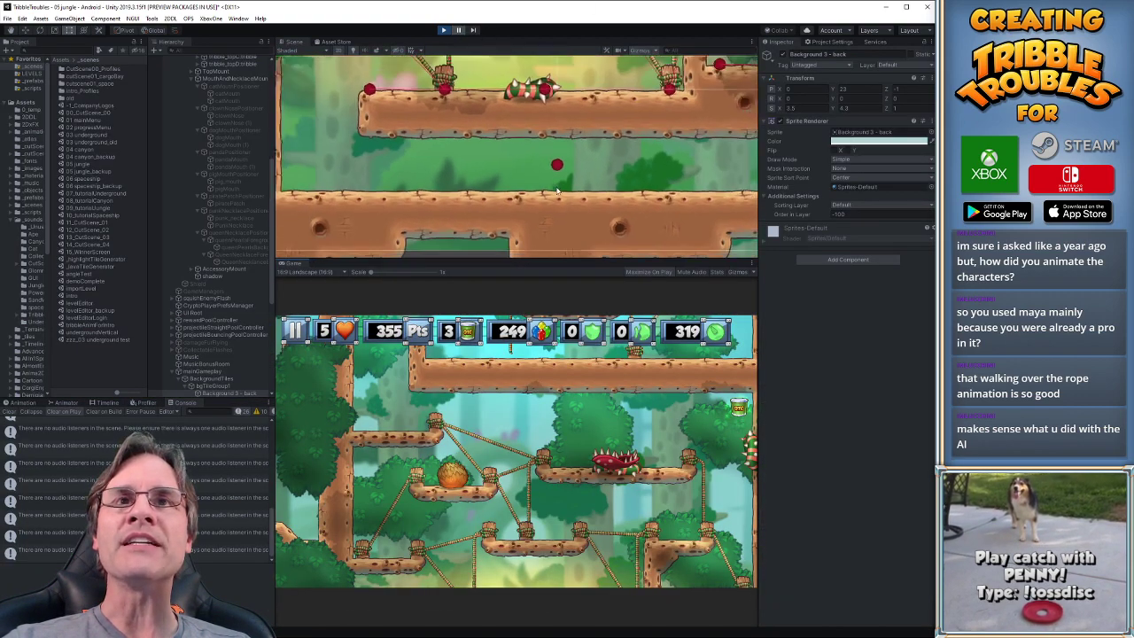
{"action": "scroll", "coordinate": [556, 189], "scroll_direction": "down", "scroll_amount": 5}
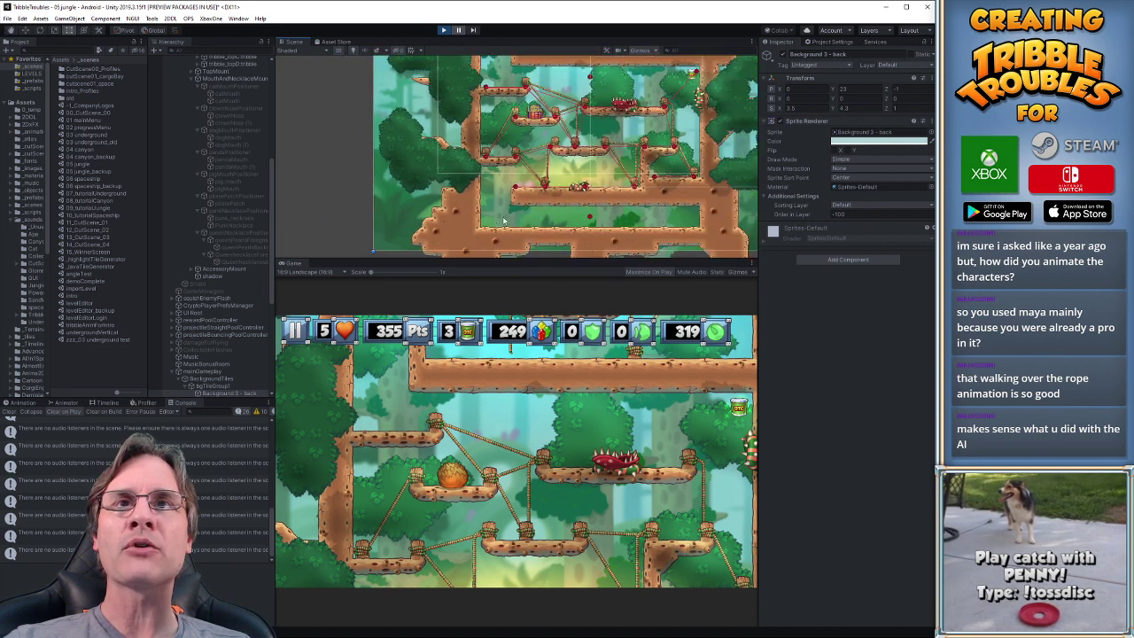
{"action": "left_click", "coordinate": [476, 222]}
{"action": "left_click", "coordinate": [475, 222]}
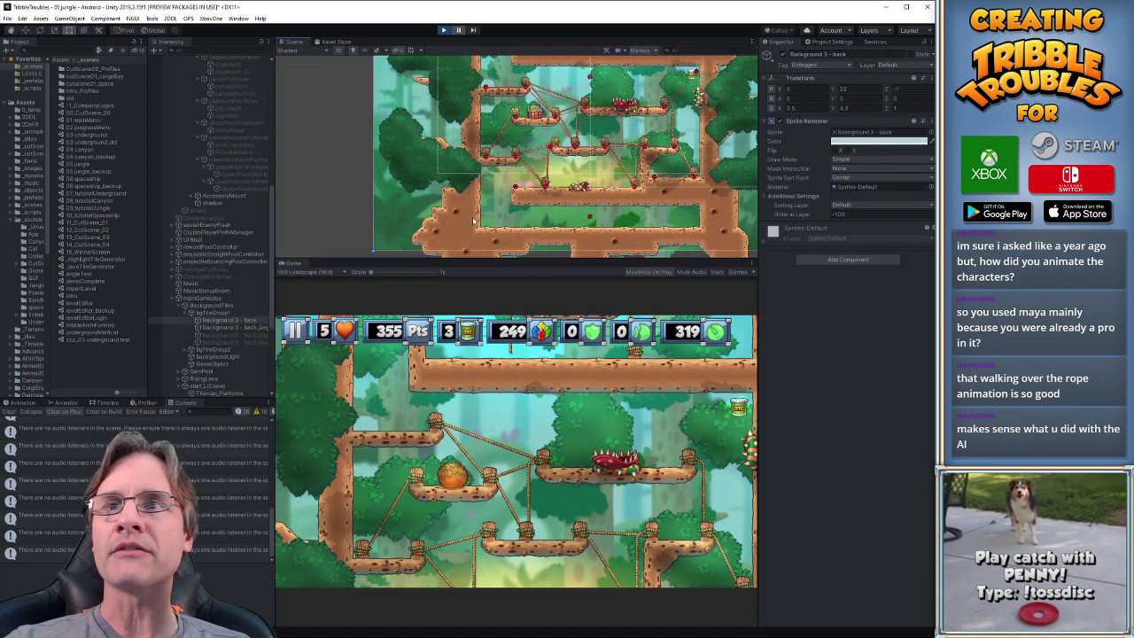
{"action": "left_click", "coordinate": [477, 136]}
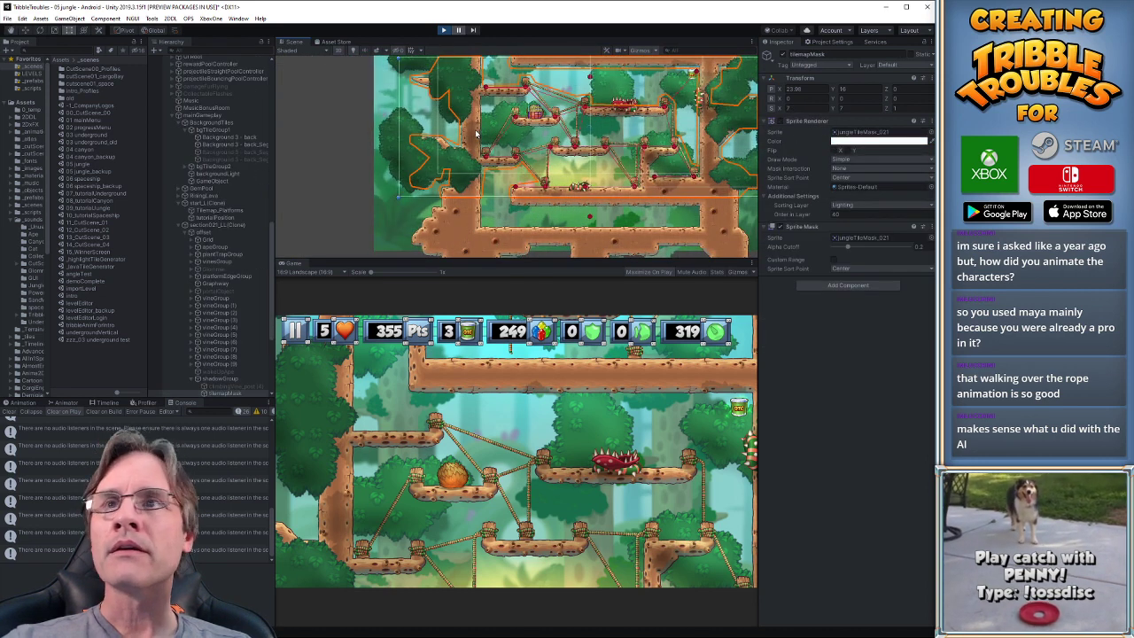
{"action": "middle_click_drag", "start_coordinate": [680, 136], "coordinate": [621, 180]}
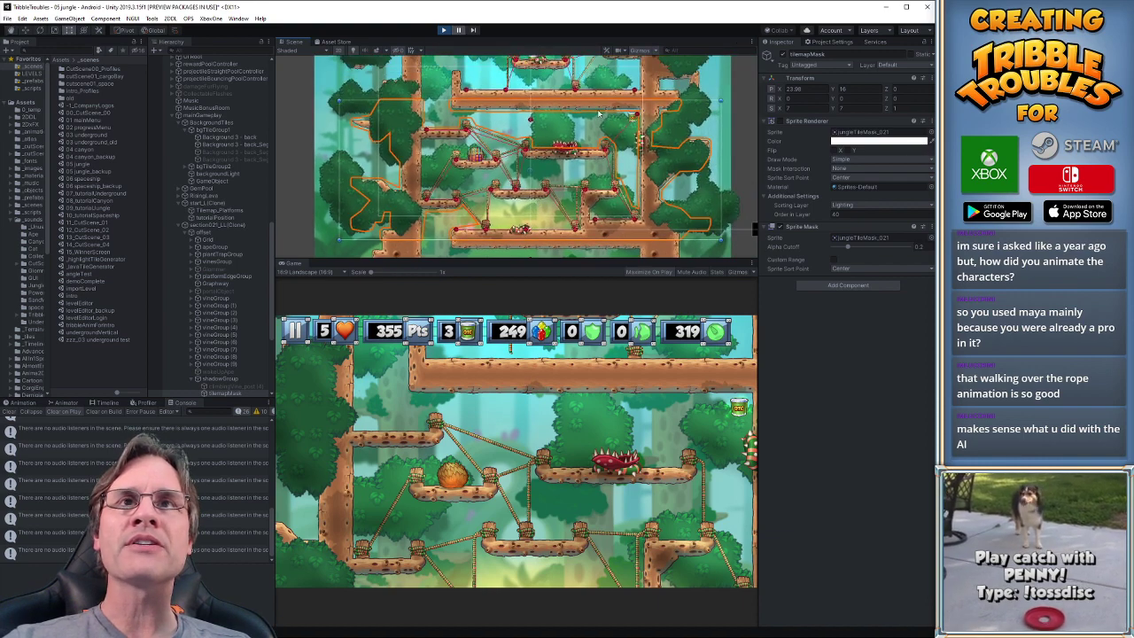
Examine the level in a maximized Scene view, select leafDarken (8) over the outer foliage, and restore the layout.
{"action": "key", "text": "shift+space"}
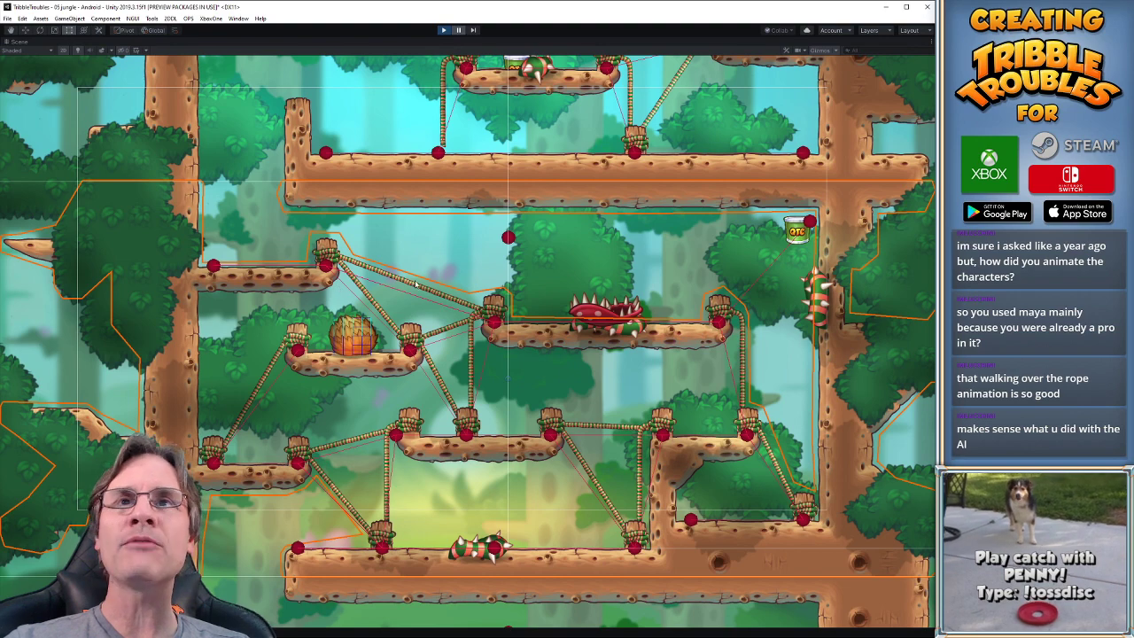
{"action": "scroll", "coordinate": [414, 282], "scroll_direction": "down", "scroll_amount": 5}
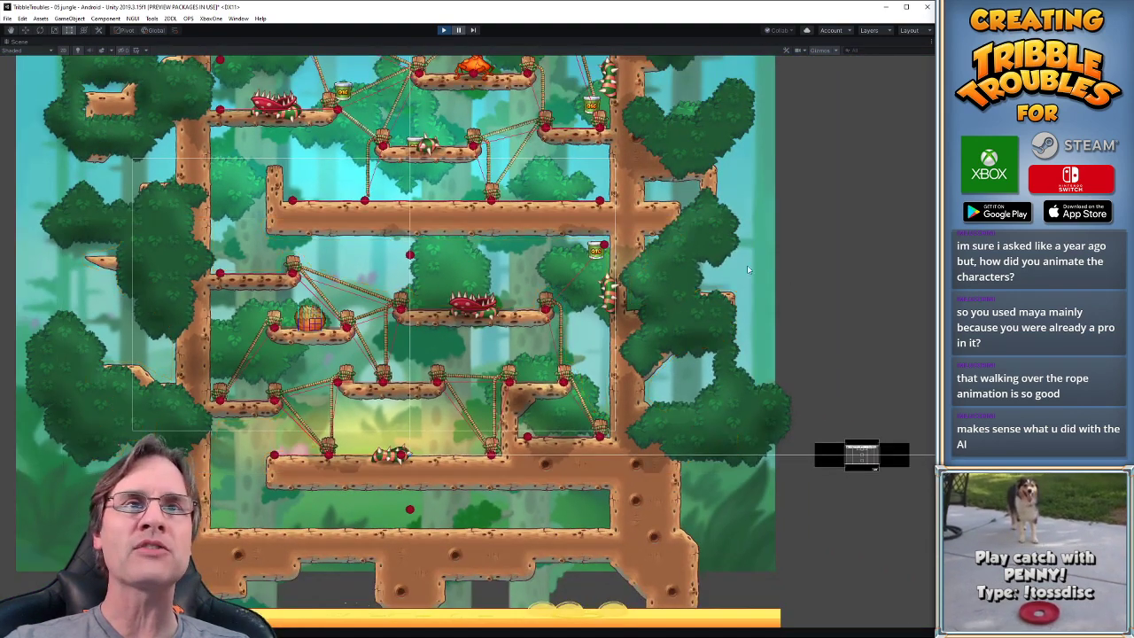
{"action": "scroll", "coordinate": [669, 261], "scroll_direction": "up", "scroll_amount": 2}
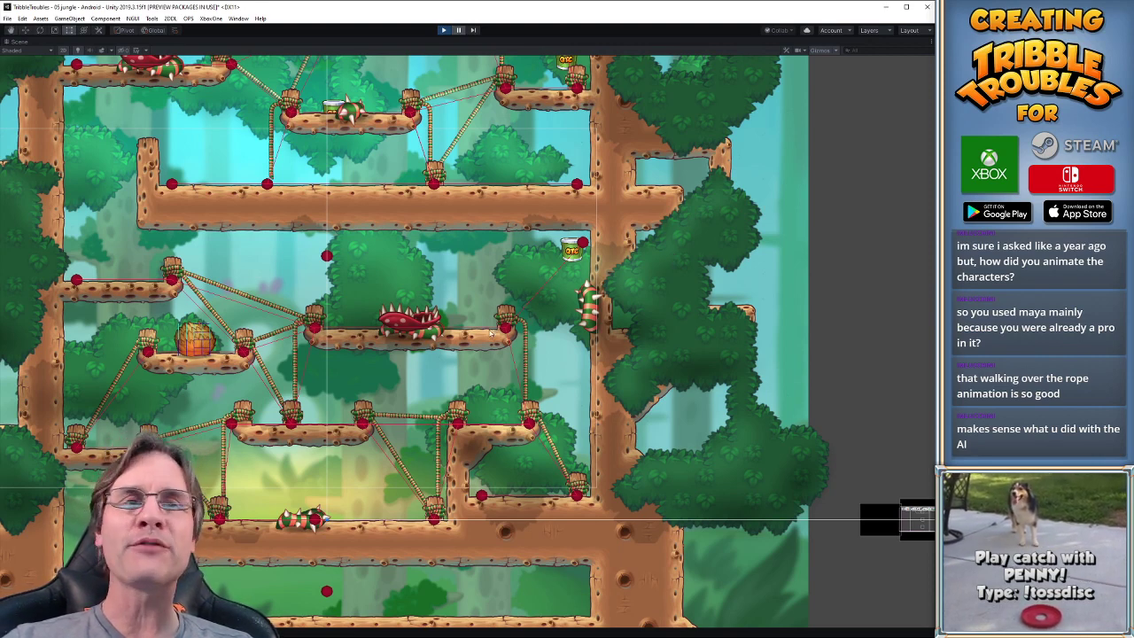
{"action": "left_click", "coordinate": [801, 472]}
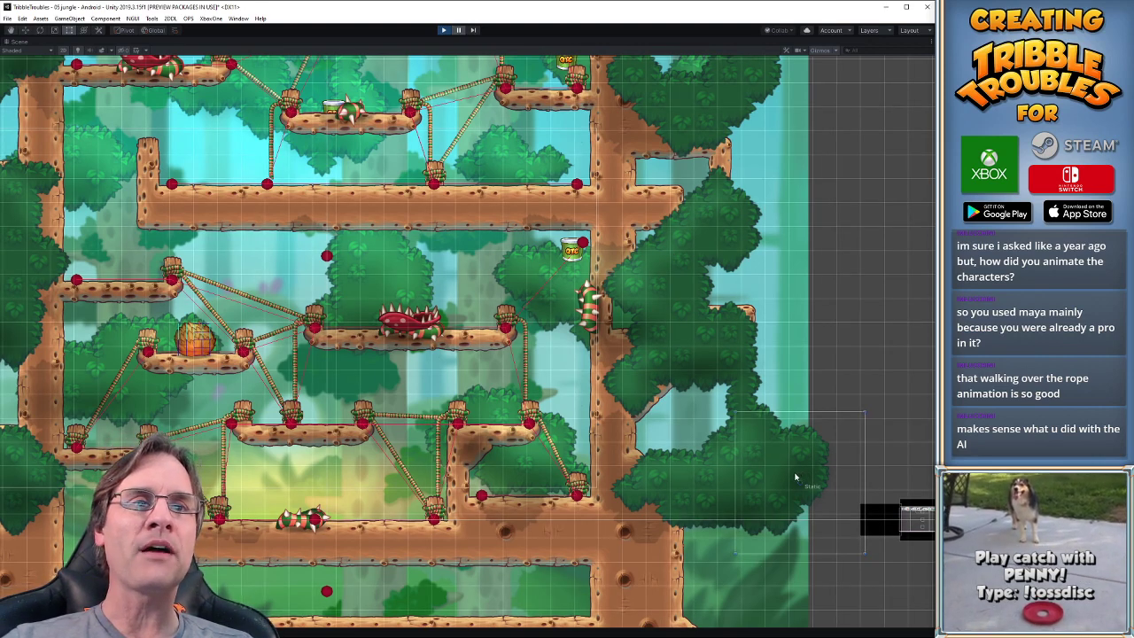
{"action": "key", "text": "w"}
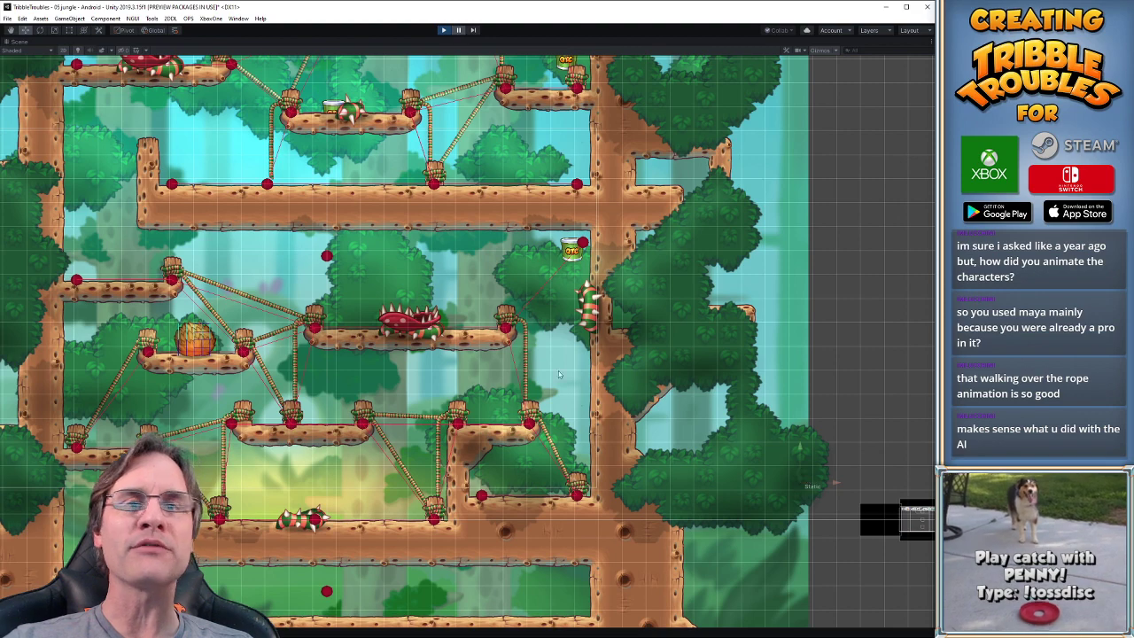
{"action": "key", "text": "shift+space"}
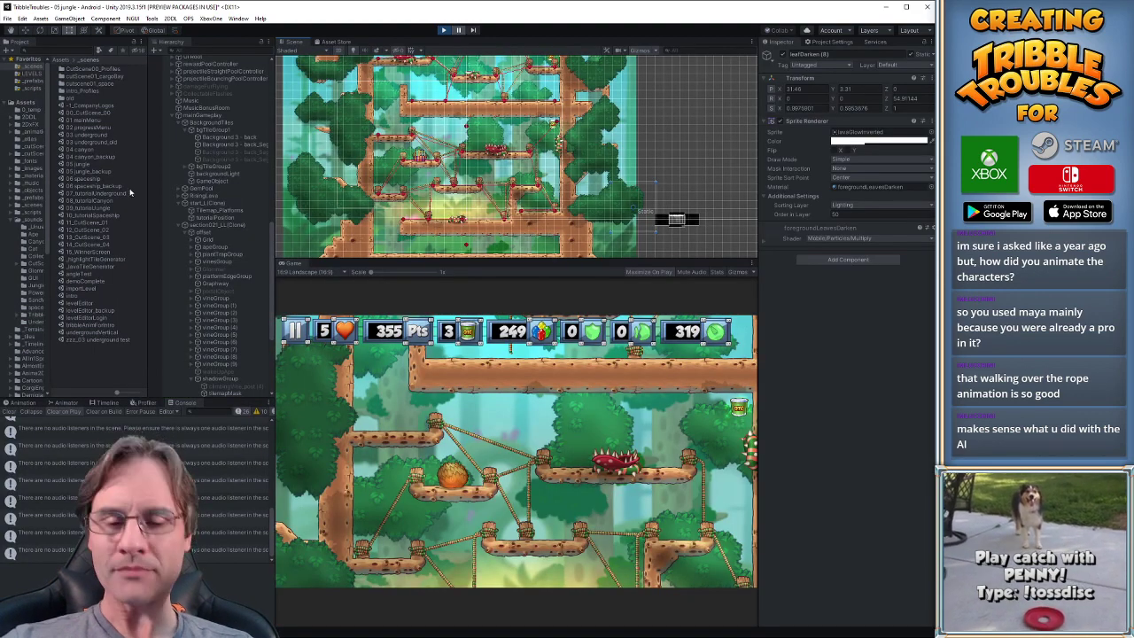
Select the glowGroupFront objects from leafDarken through leafDarken (8) and toggle them off and back on.
{"action": "left_click", "coordinate": [225, 220]}
{"action": "scroll", "coordinate": [225, 220], "scroll_direction": "down", "scroll_amount": 3}
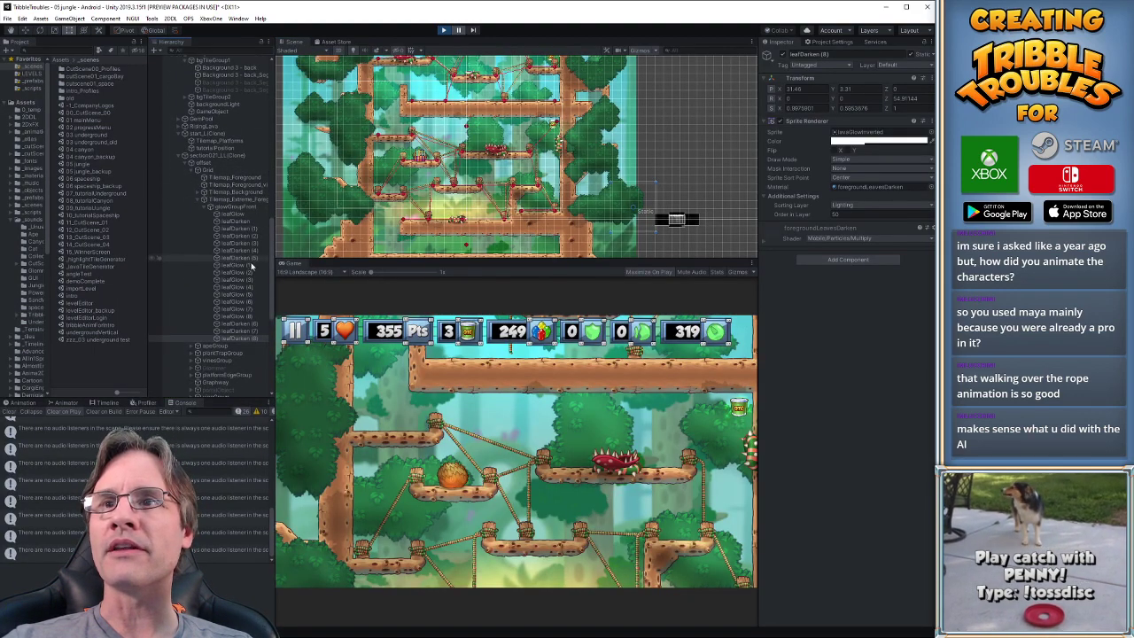
{"action": "left_click", "coordinate": [242, 223], "text": "shift"}
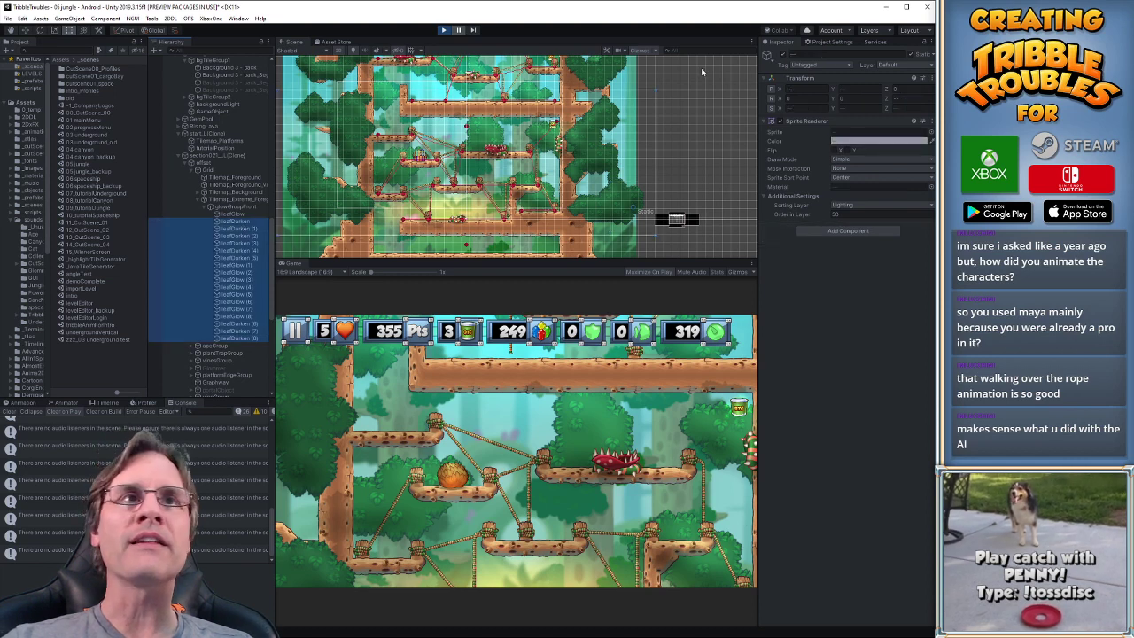
{"action": "left_click", "coordinate": [784, 55]}
{"action": "left_click", "coordinate": [784, 55]}
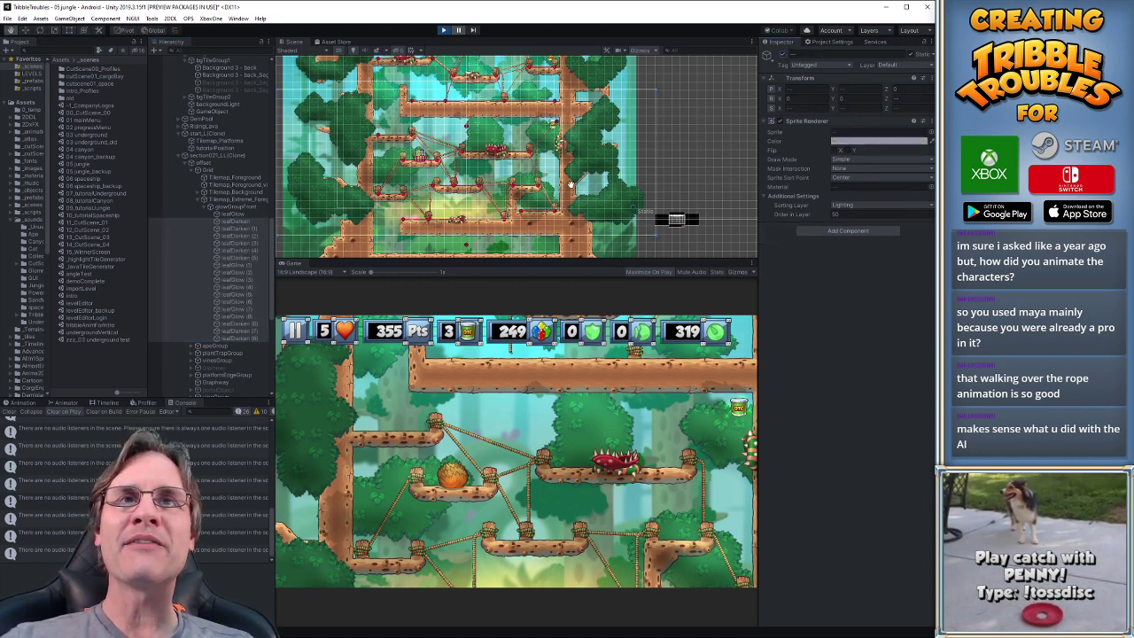
Enlarge the Scene view area and frame the foliage along the level's outer tree trunk.
{"action": "scroll", "coordinate": [577, 192], "scroll_direction": "up", "scroll_amount": 3}
{"action": "left_click_drag", "start_coordinate": [576, 260], "coordinate": [574, 449]}
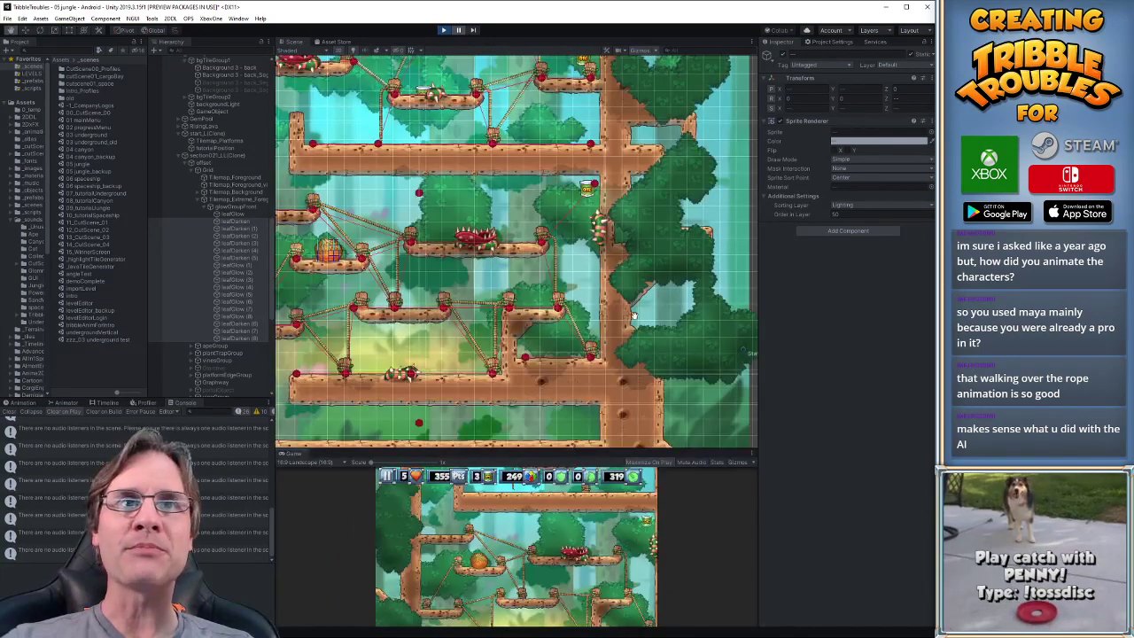
{"action": "middle_click_drag", "start_coordinate": [635, 316], "coordinate": [533, 354]}
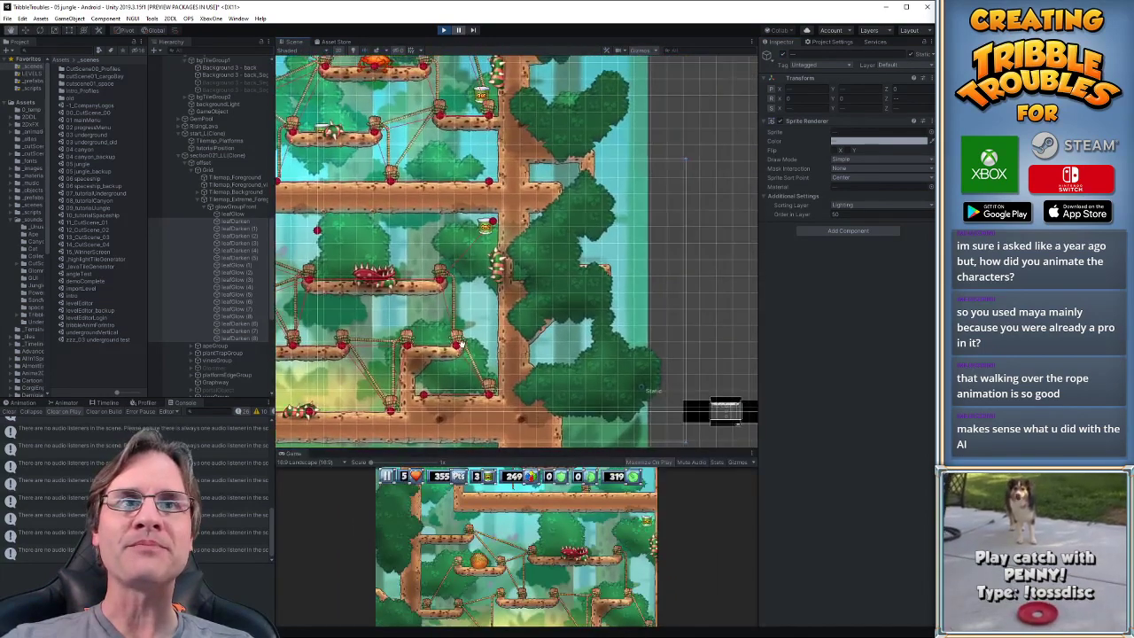
Repeatedly disable and re-enable the selected leaf shading objects to compare the foliage, and resume the game.
{"action": "left_click", "coordinate": [783, 56]}
{"action": "left_click", "coordinate": [783, 56]}
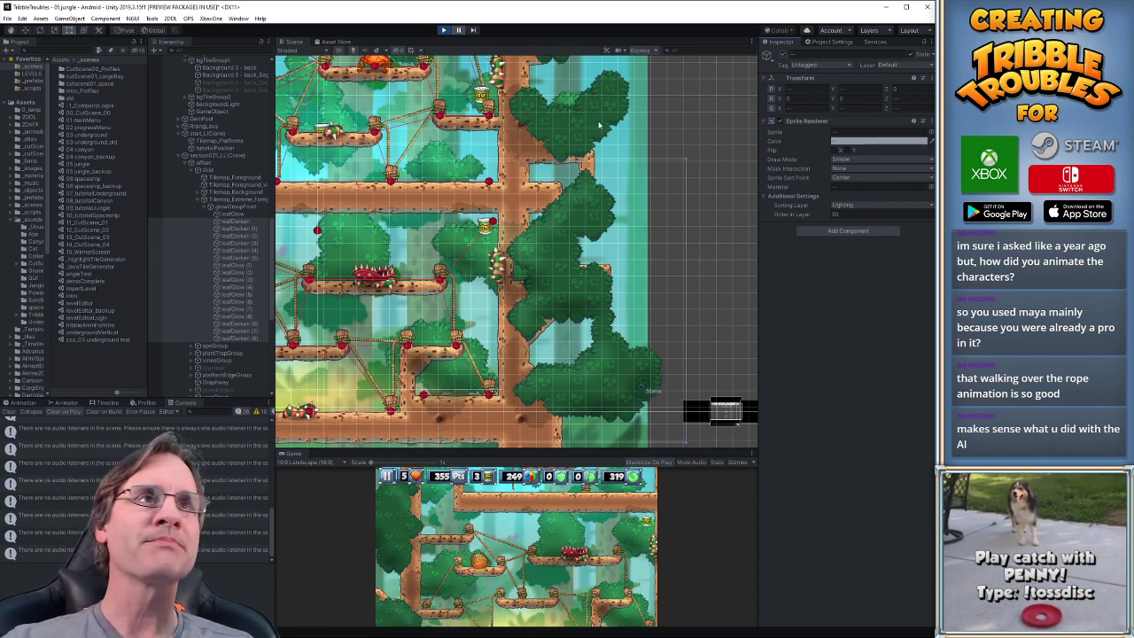
{"action": "left_click", "coordinate": [783, 55]}
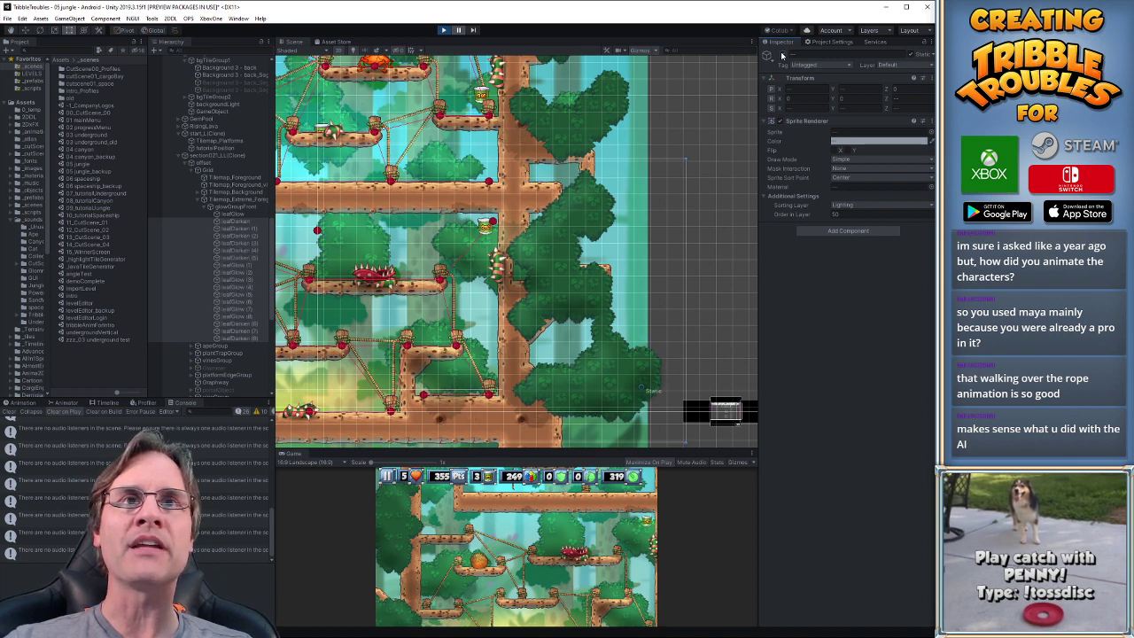
{"action": "left_click", "coordinate": [782, 55]}
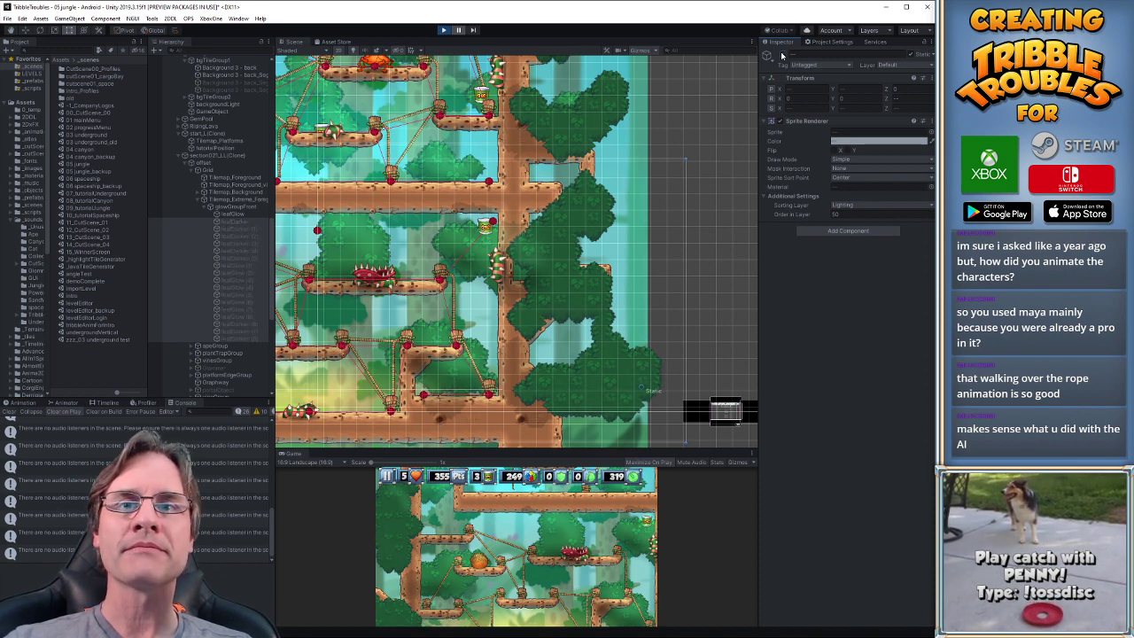
{"action": "left_click", "coordinate": [783, 55]}
{"action": "left_click", "coordinate": [782, 55]}
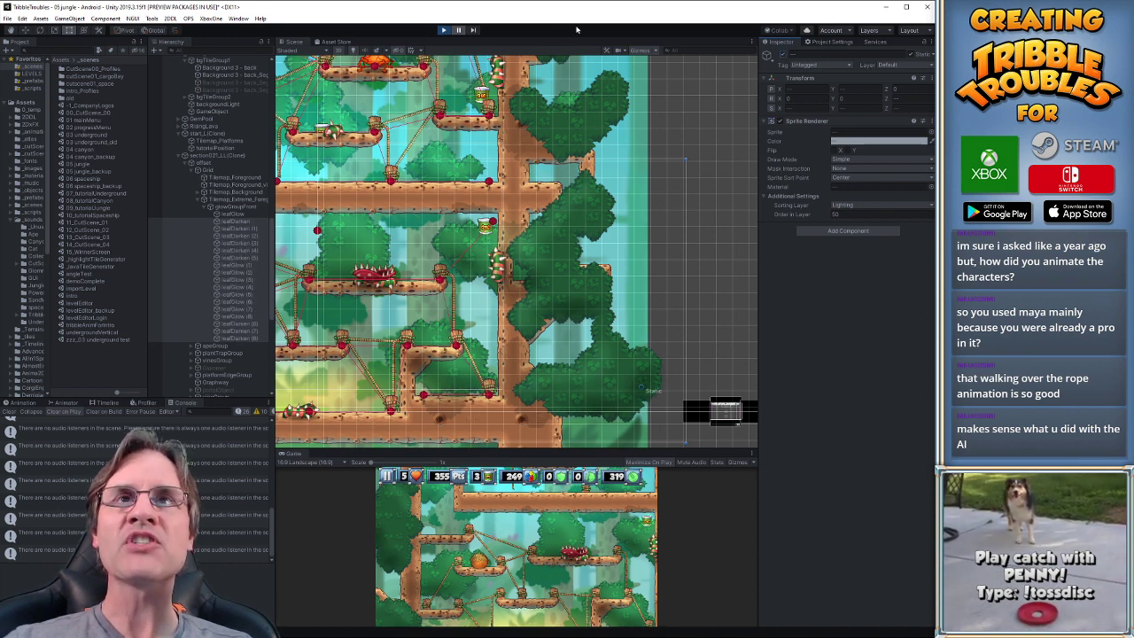
{"action": "left_click", "coordinate": [458, 32]}
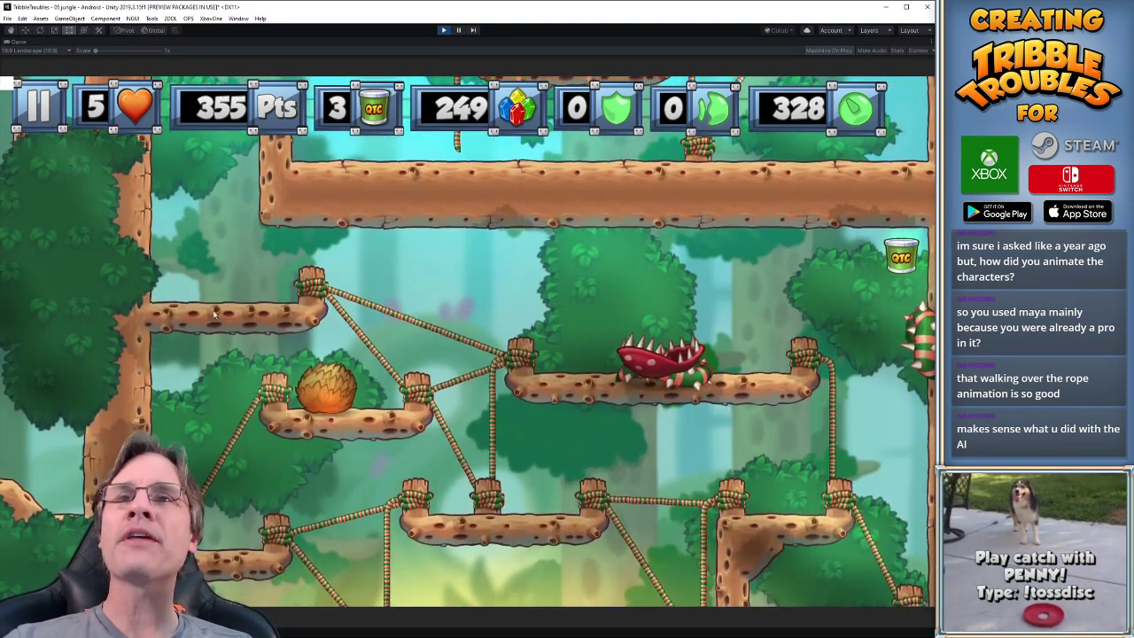
Show the paused level in the Scene view, frame its lower section, and select the platform tilemap mask across it.
{"action": "key", "text": "ctrl+1"}
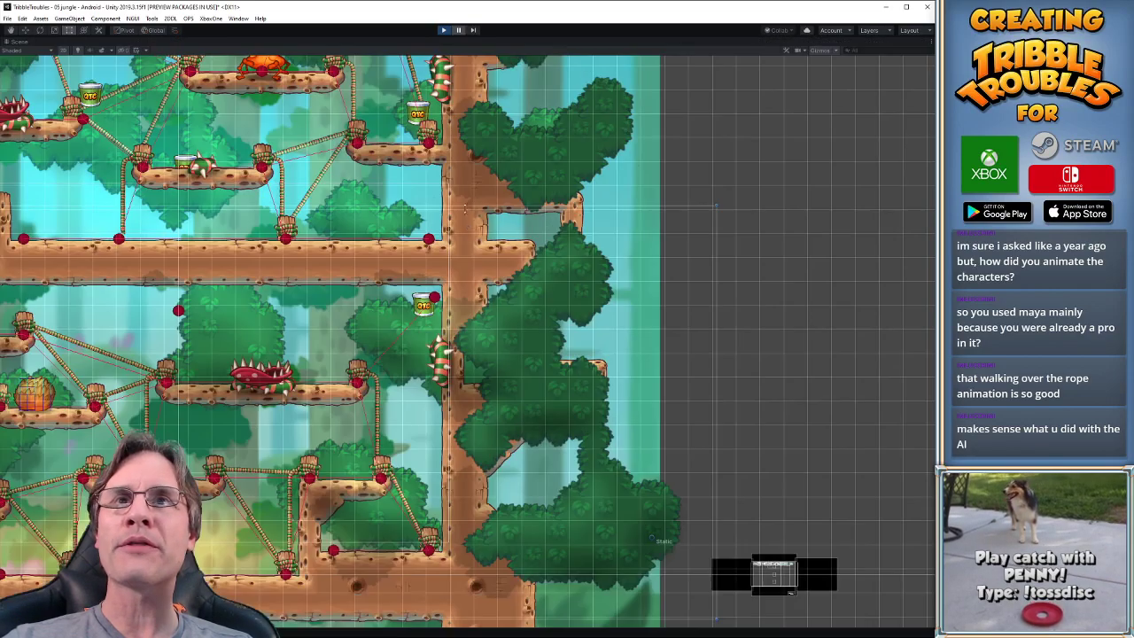
{"action": "middle_click_drag", "start_coordinate": [367, 273], "coordinate": [538, 229]}
{"action": "scroll", "coordinate": [534, 250], "scroll_direction": "down", "scroll_amount": 5}
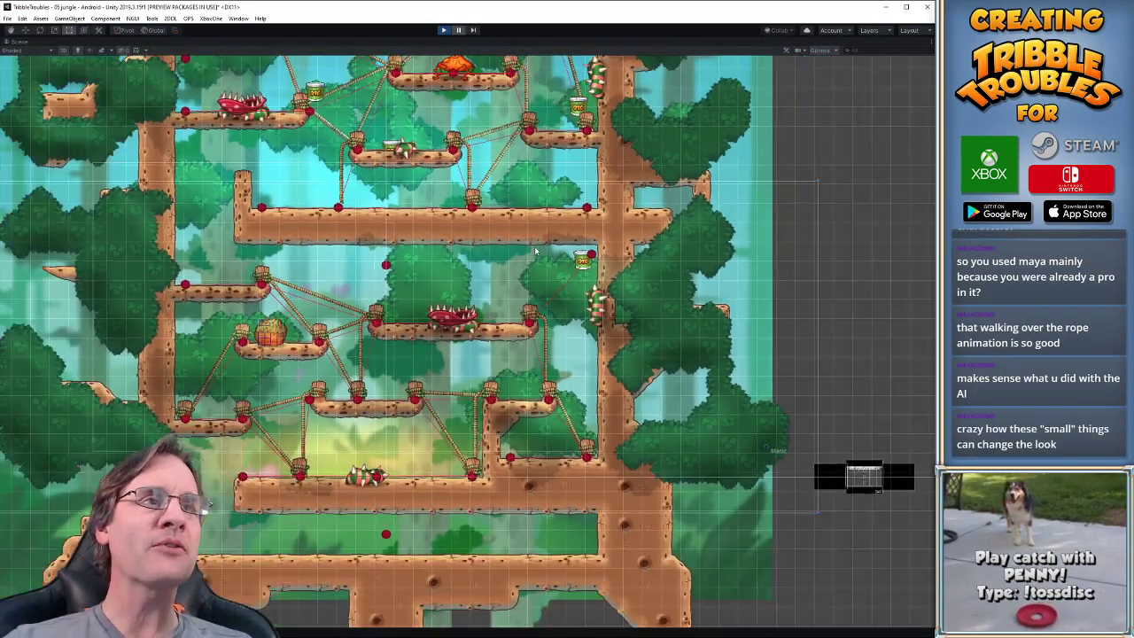
{"action": "middle_click_drag", "start_coordinate": [434, 277], "coordinate": [481, 293]}
{"action": "scroll", "coordinate": [517, 279], "scroll_direction": "down", "scroll_amount": 4}
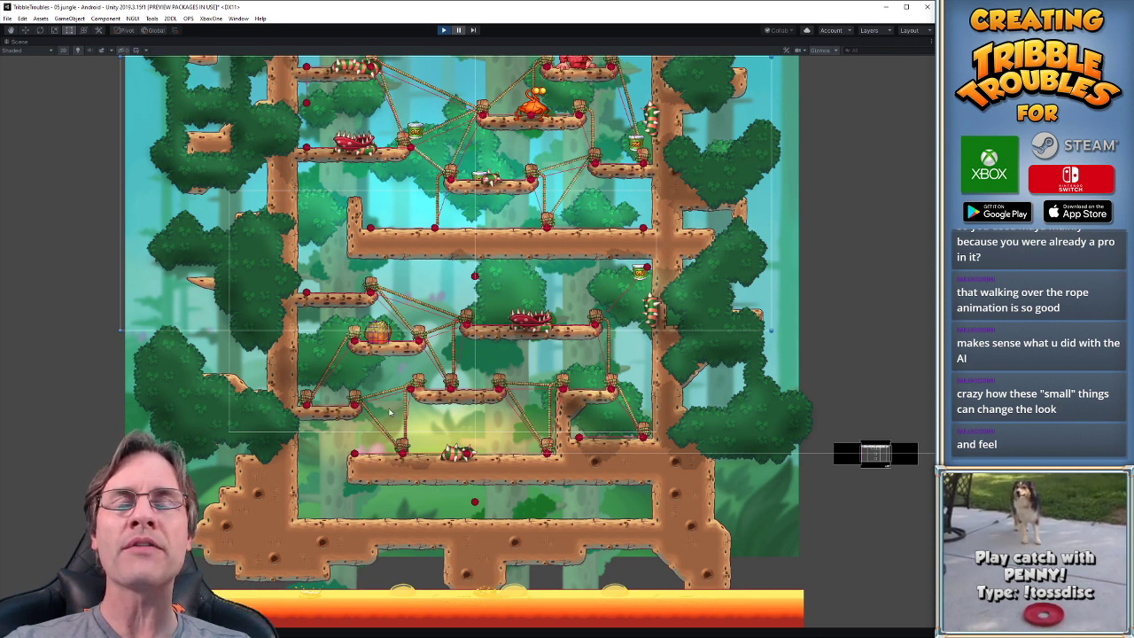
{"action": "left_click", "coordinate": [465, 404]}
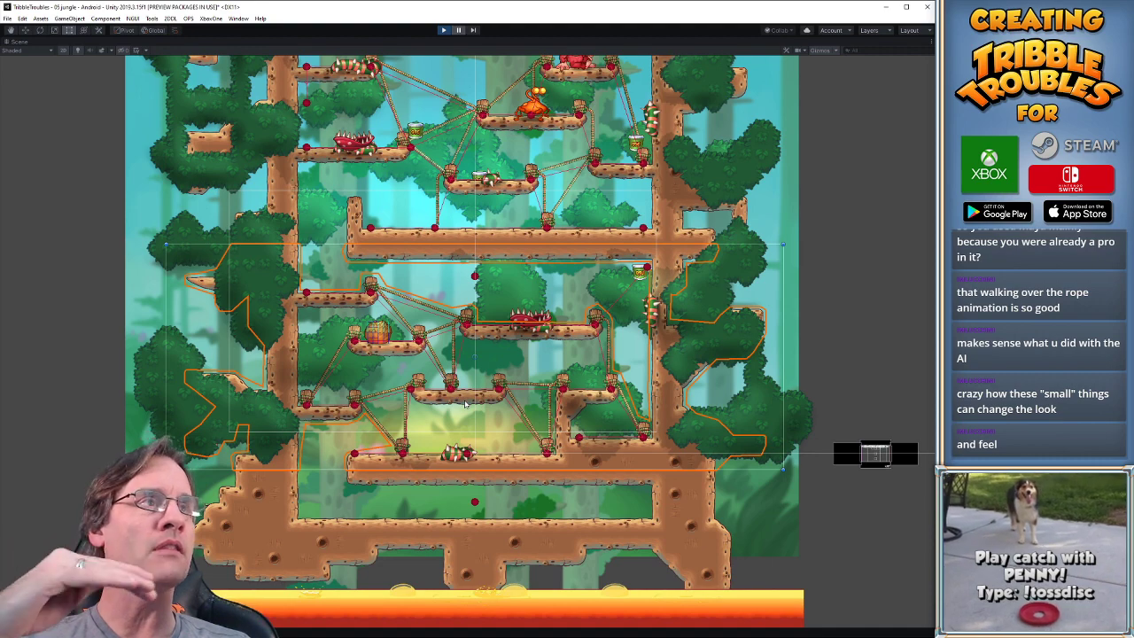
Restore the full editor layout and inspect the climbing vine post and tilemapMask objects inside shadowGroup.
{"action": "key", "text": "shift+space"}
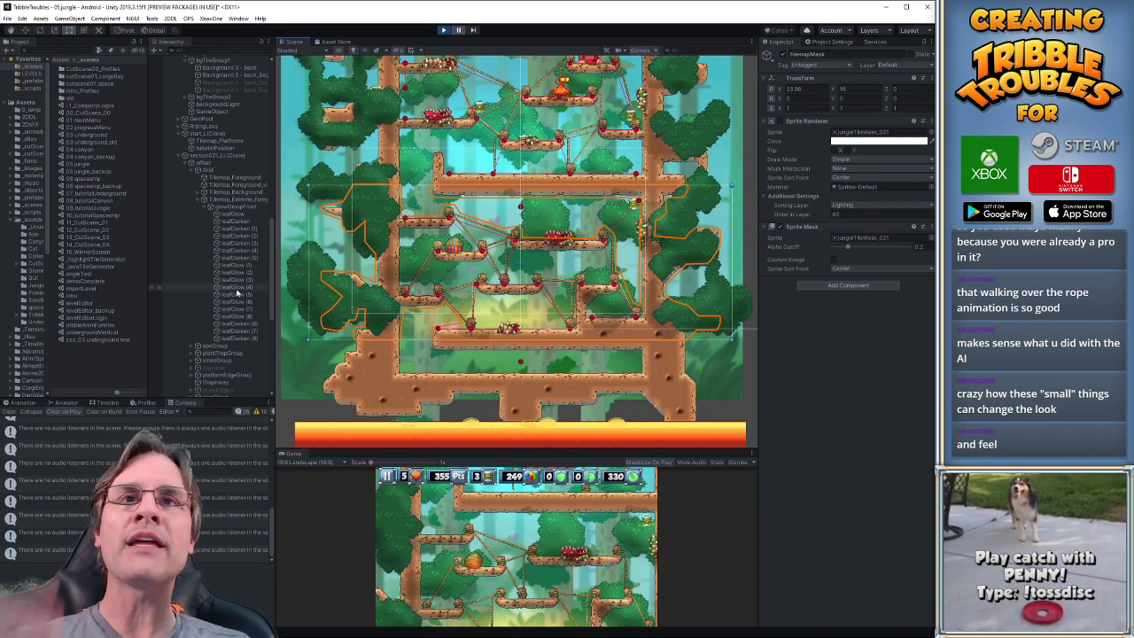
{"action": "scroll", "coordinate": [239, 230], "scroll_direction": "up", "scroll_amount": 5}
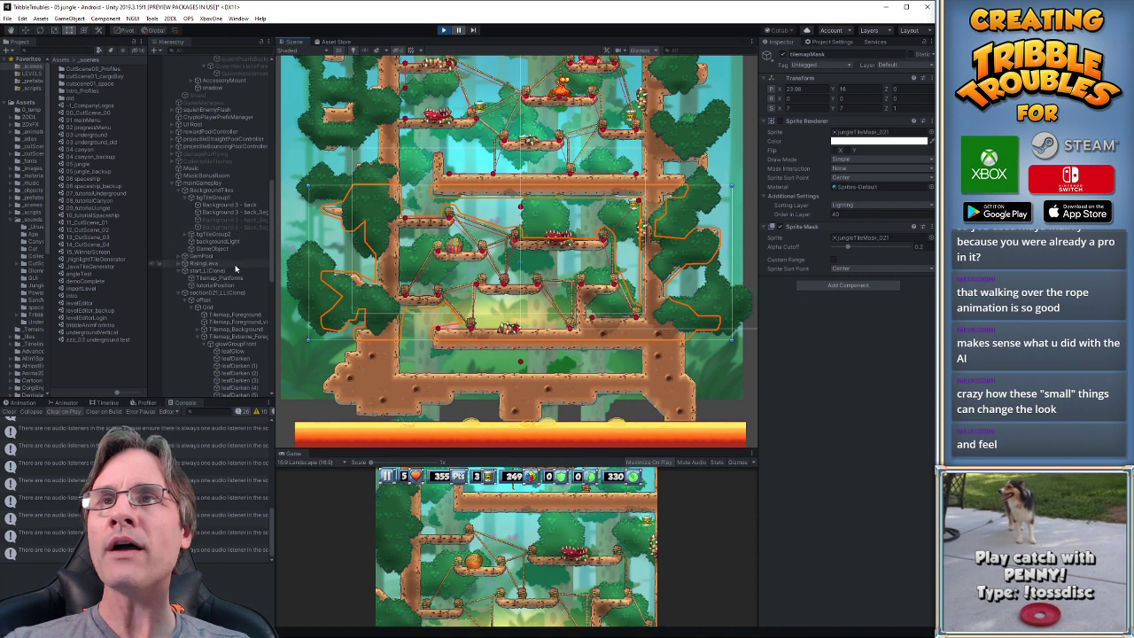
{"action": "scroll", "coordinate": [248, 283], "scroll_direction": "down", "scroll_amount": 10}
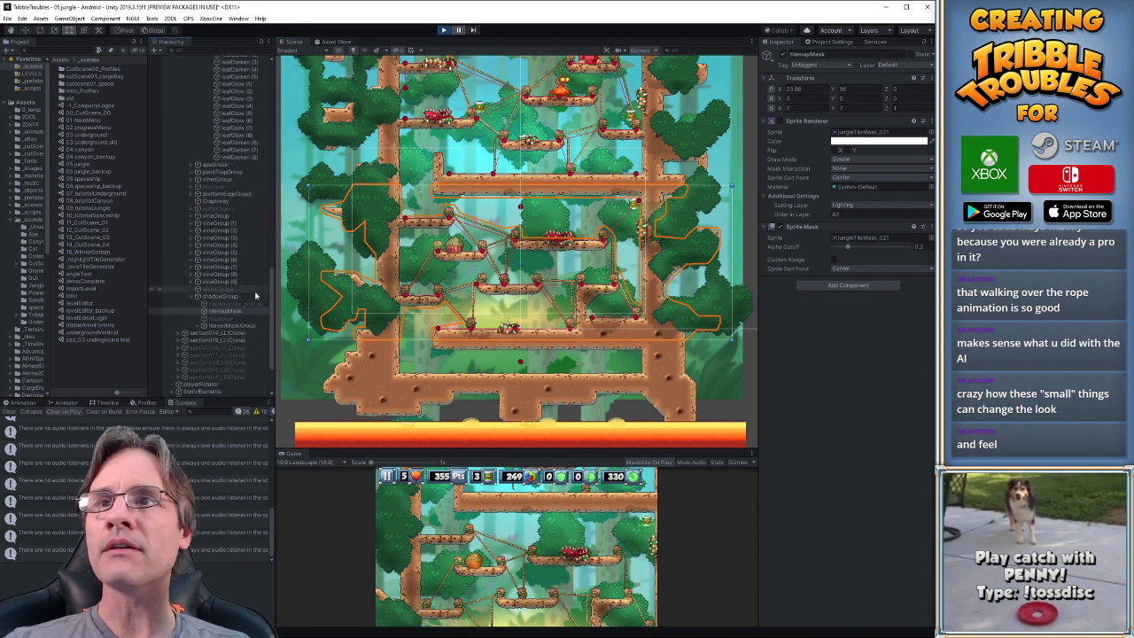
{"action": "left_click", "coordinate": [226, 306]}
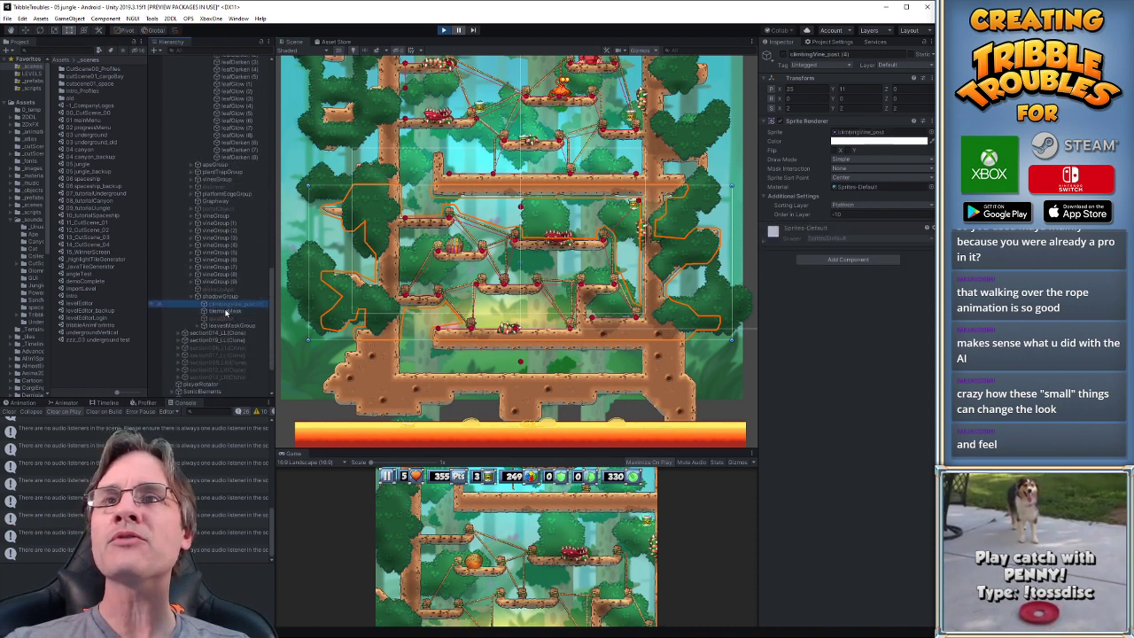
{"action": "left_click", "coordinate": [226, 312]}
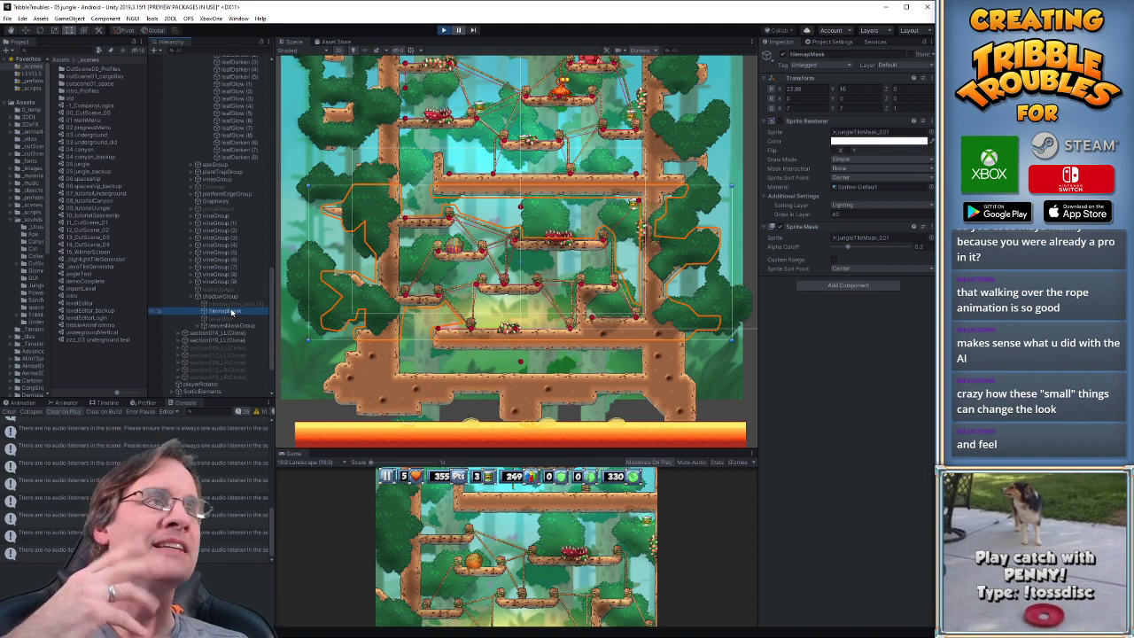
{"action": "left_click", "coordinate": [232, 312]}
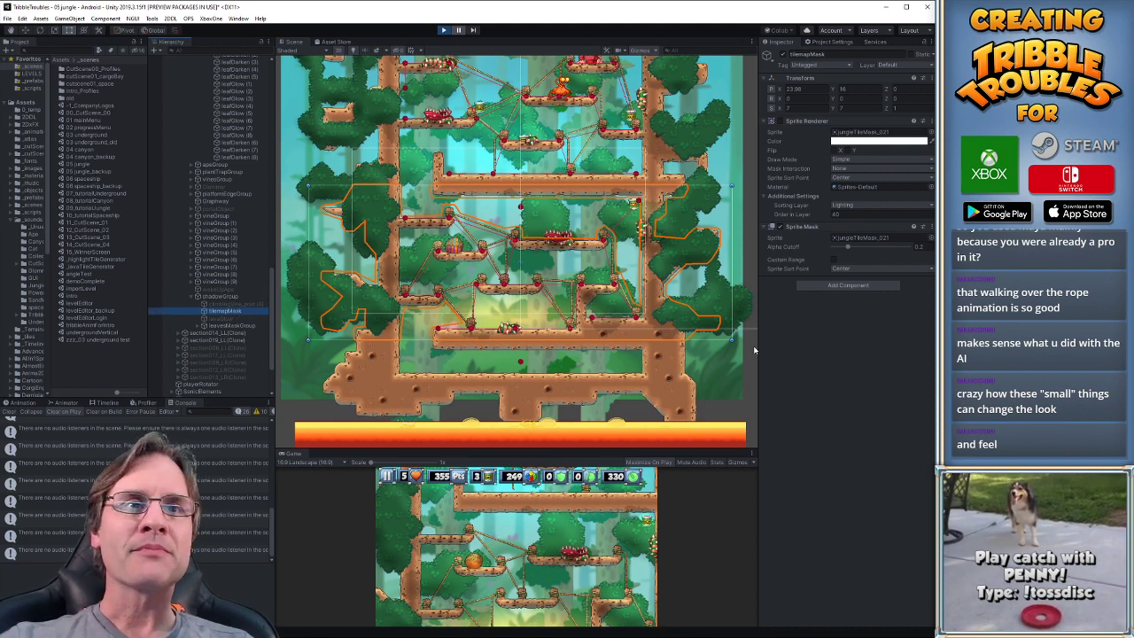
Select leafGlow (7) on the outer foliage, view its leaf_highlight source image, close it and clear the selection.
{"action": "left_click", "coordinate": [706, 308]}
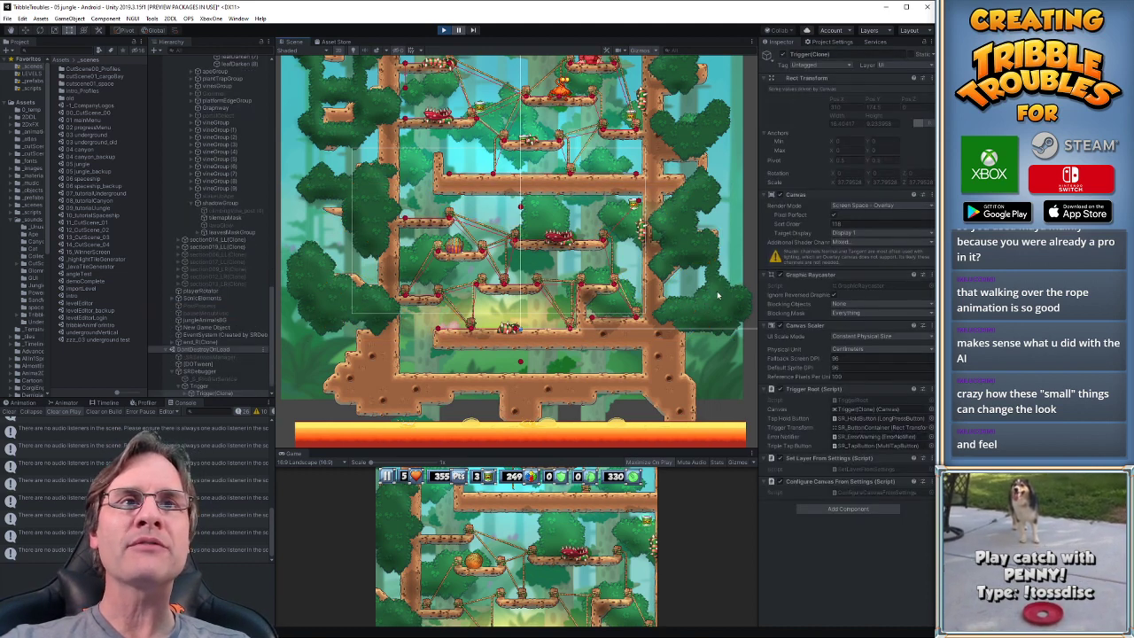
{"action": "left_click", "coordinate": [718, 295]}
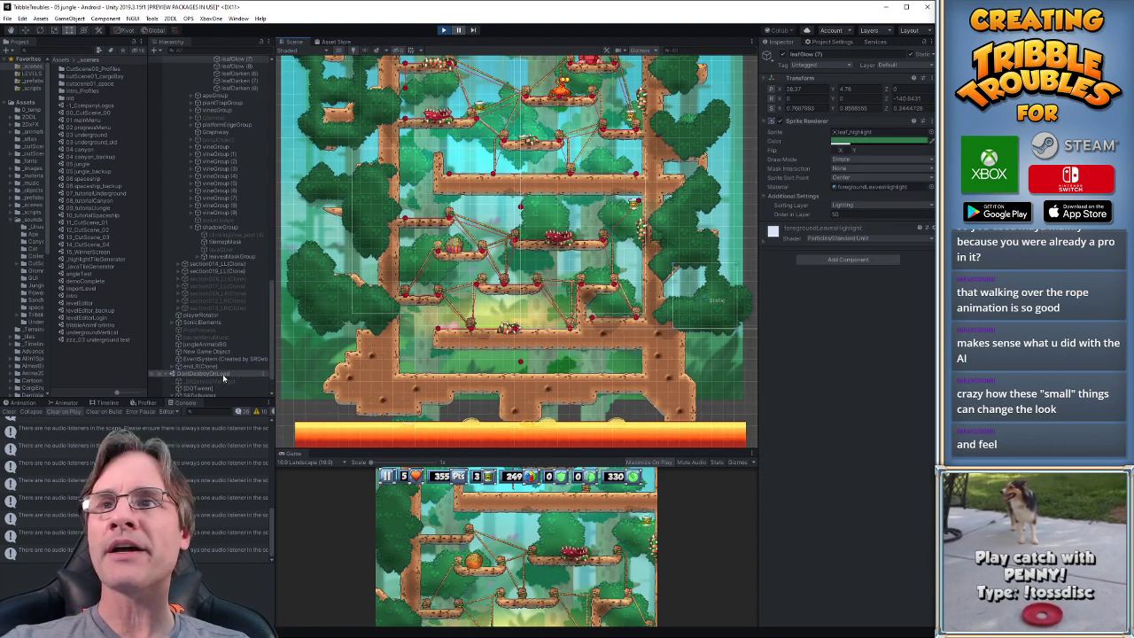
{"action": "left_click", "coordinate": [203, 251]}
{"action": "scroll", "coordinate": [228, 191], "scroll_direction": "up", "scroll_amount": 6}
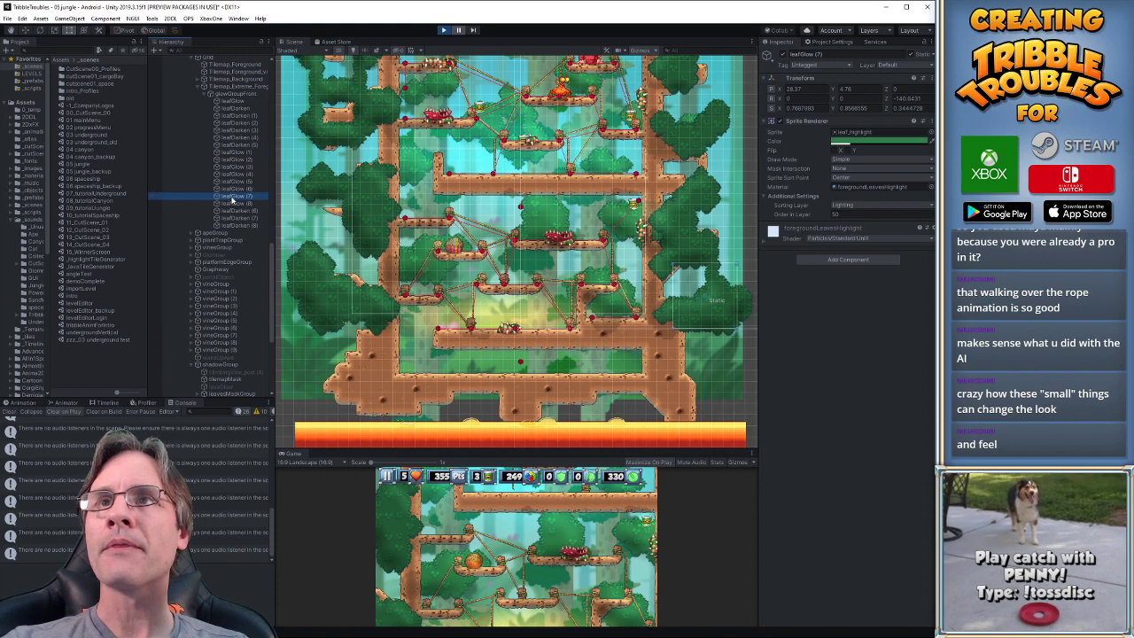
{"action": "double_click", "coordinate": [865, 132]}
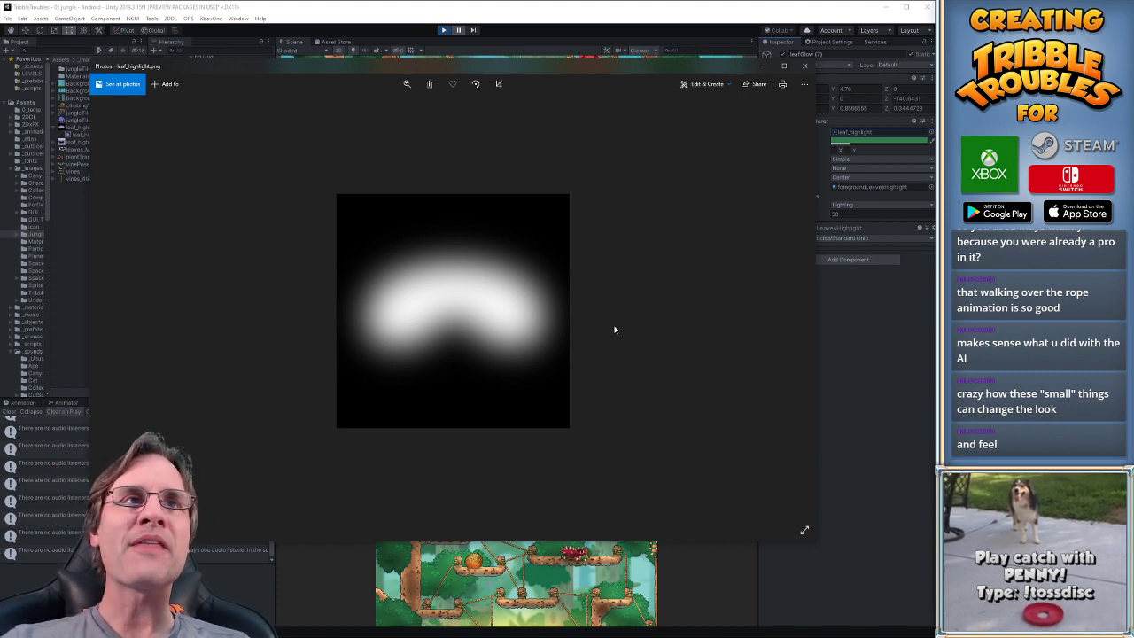
{"action": "left_click", "coordinate": [807, 68]}
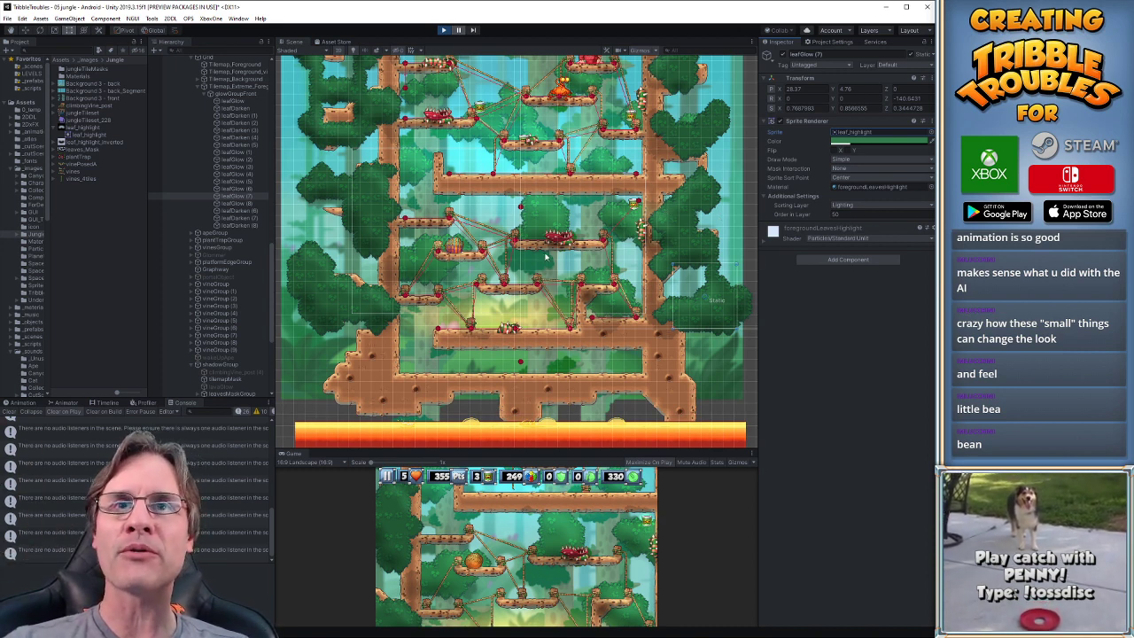
{"action": "left_click", "coordinate": [748, 368]}
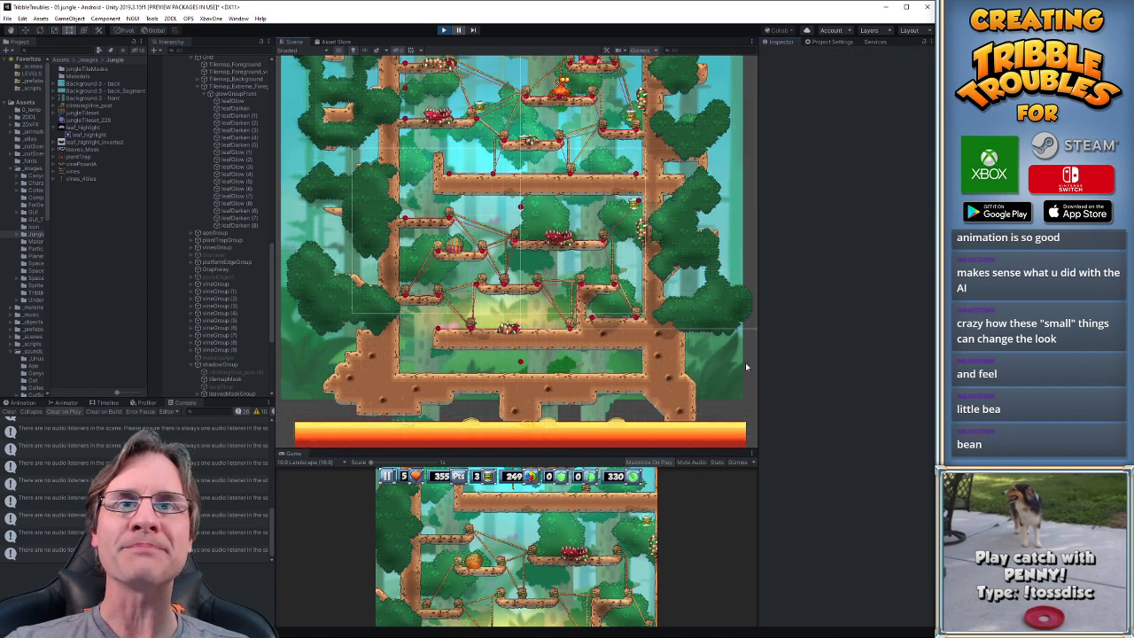
{"action": "scroll", "coordinate": [483, 203], "scroll_direction": "down", "scroll_amount": 1}
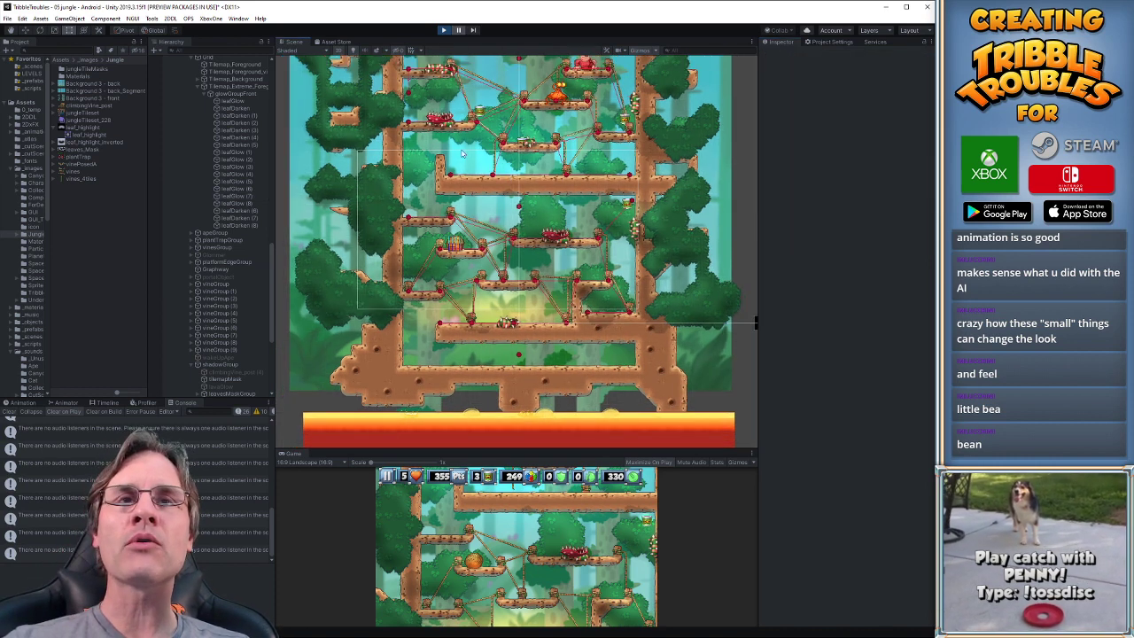
Stop the game and open the 06 spaceship scene without saving the changes to 05 jungle.
{"action": "left_click", "coordinate": [443, 30]}
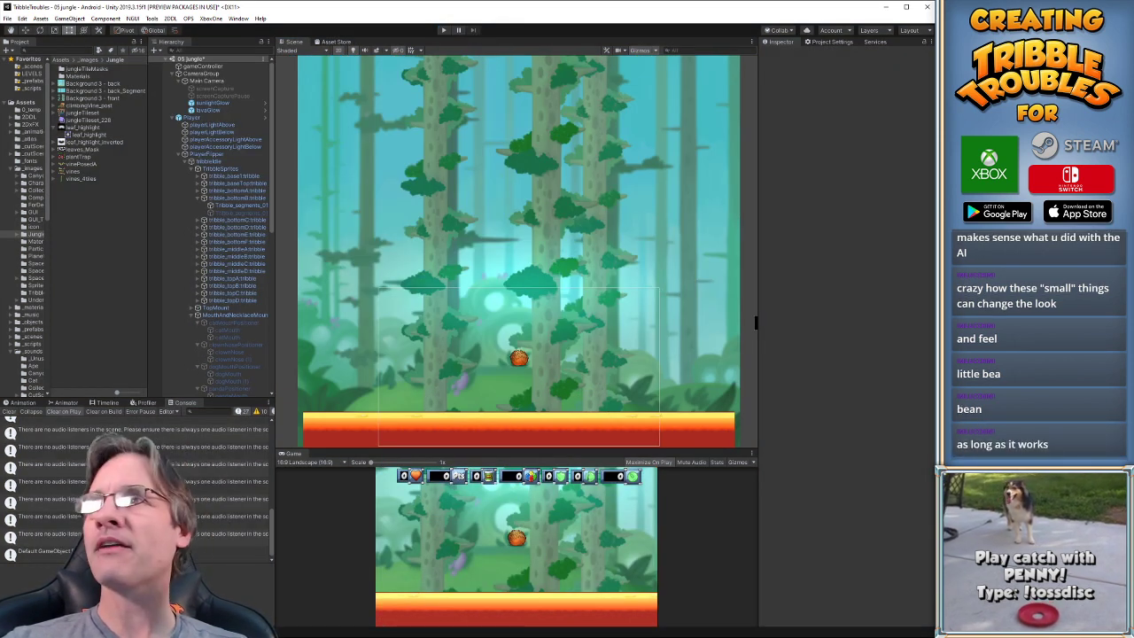
{"action": "left_click", "coordinate": [32, 66]}
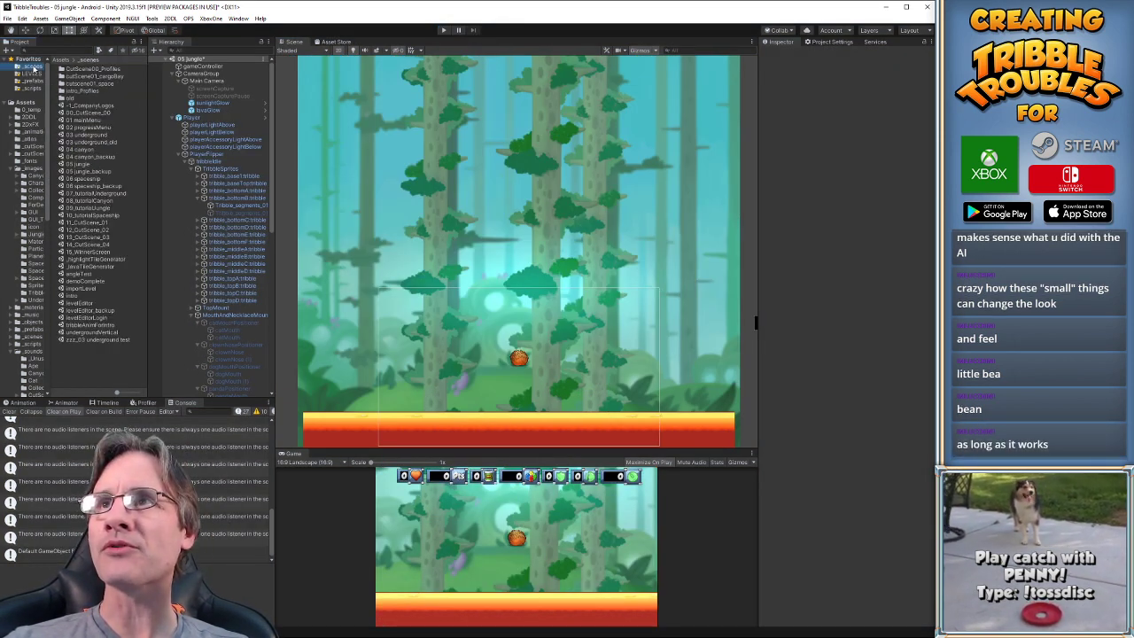
{"action": "double_click", "coordinate": [103, 179]}
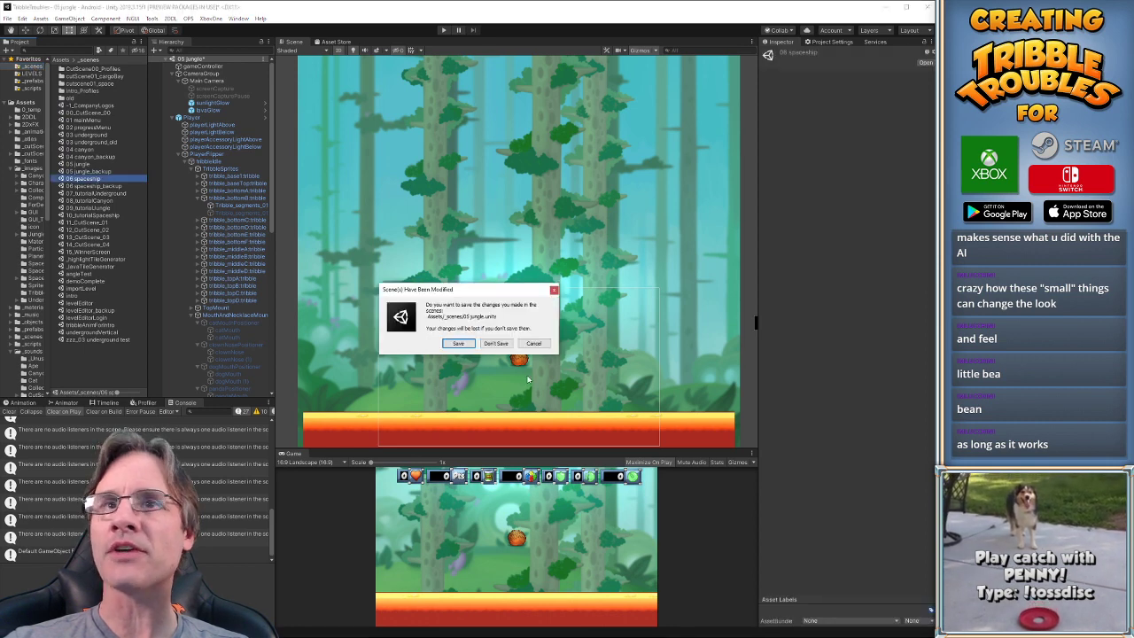
{"action": "left_click", "coordinate": [497, 344]}
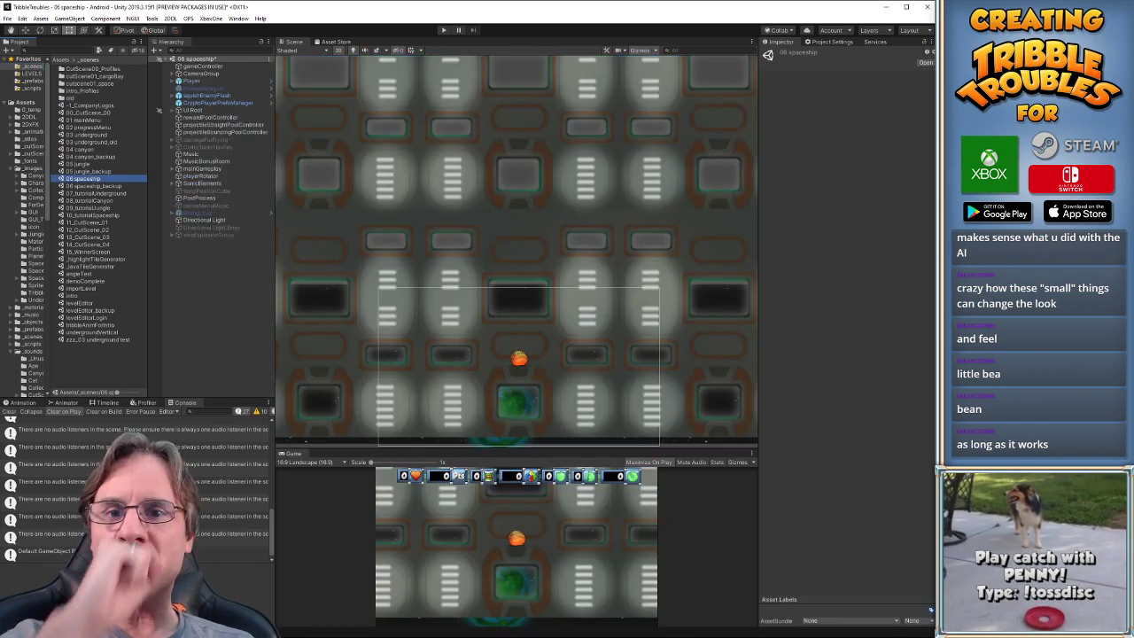
Check the hard-coded activeWorld in GameController.cs in Visual Studio, and return to Unity to playtest the spaceship level.
{"action": "key", "text": "alt+Tab"}
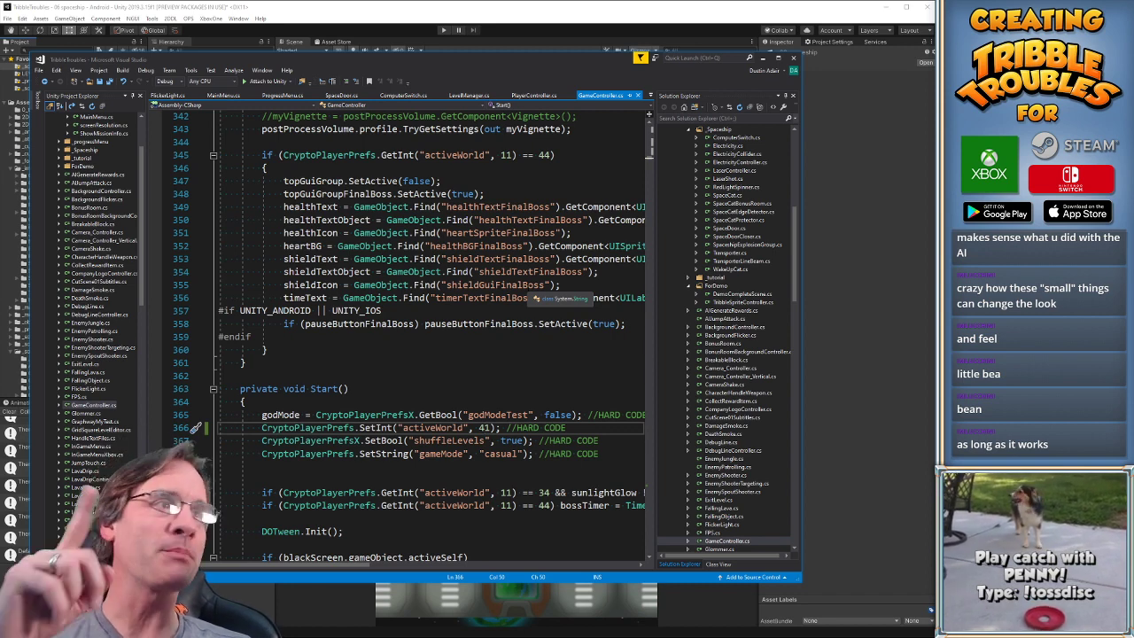
{"action": "left_click", "coordinate": [496, 17]}
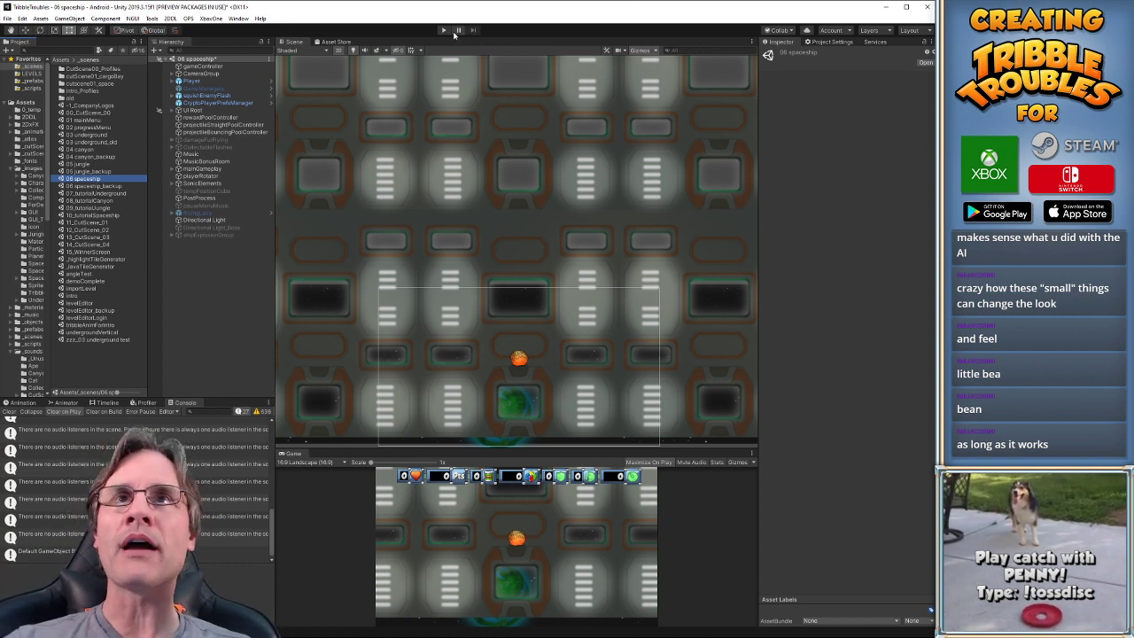
{"action": "left_click", "coordinate": [444, 30]}
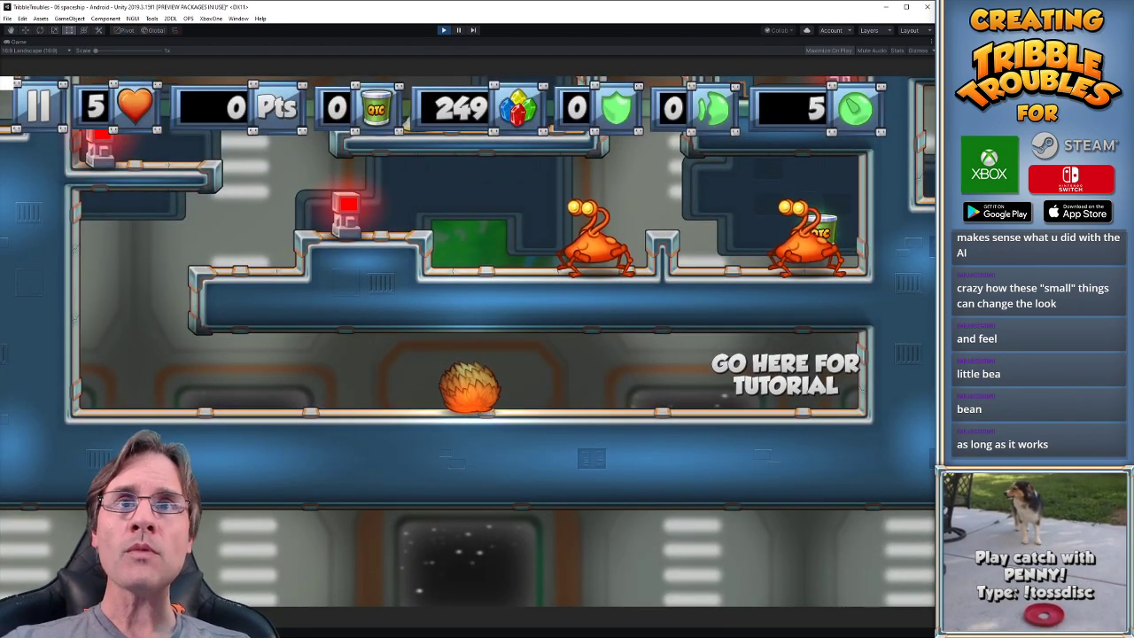
{"action": "key", "text": "Left"}
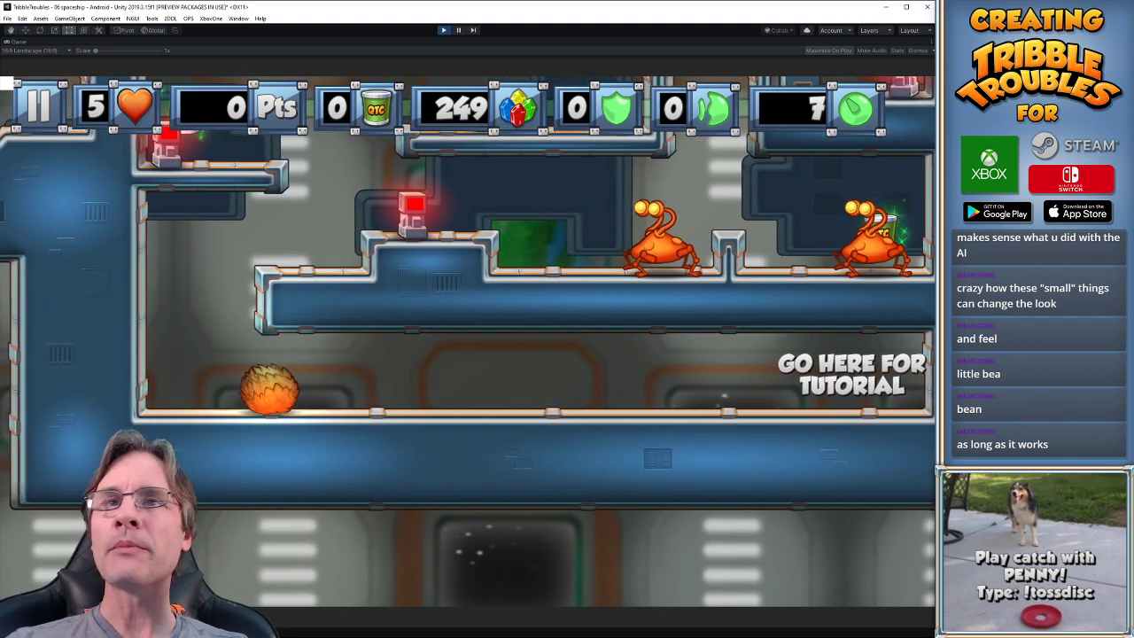
{"action": "key", "text": "Right"}
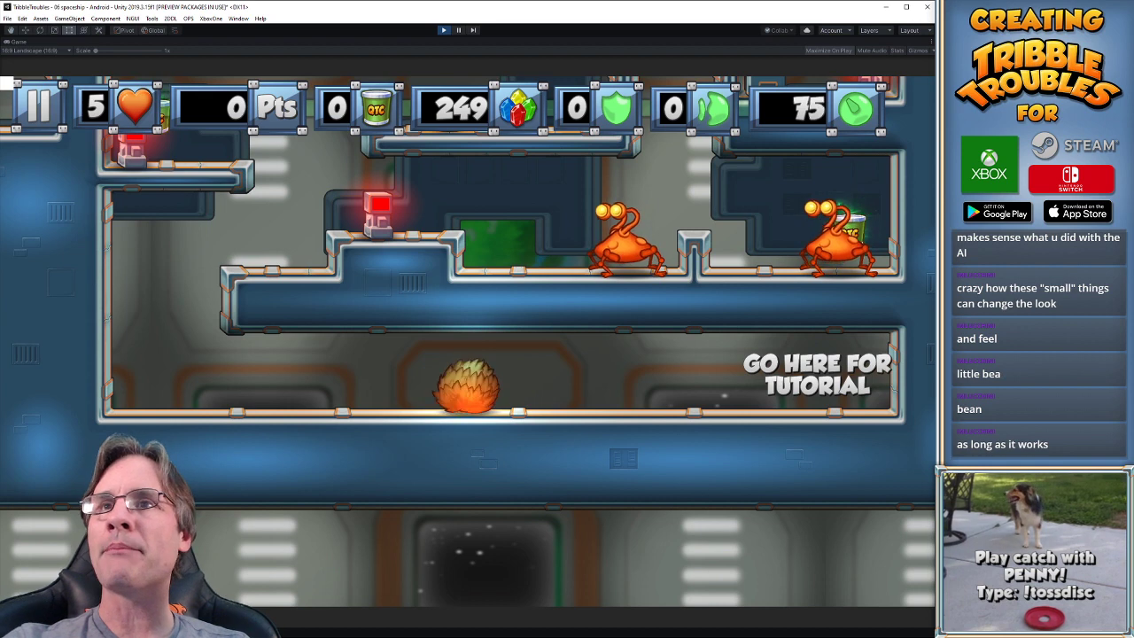
{"action": "key", "text": "Left"}
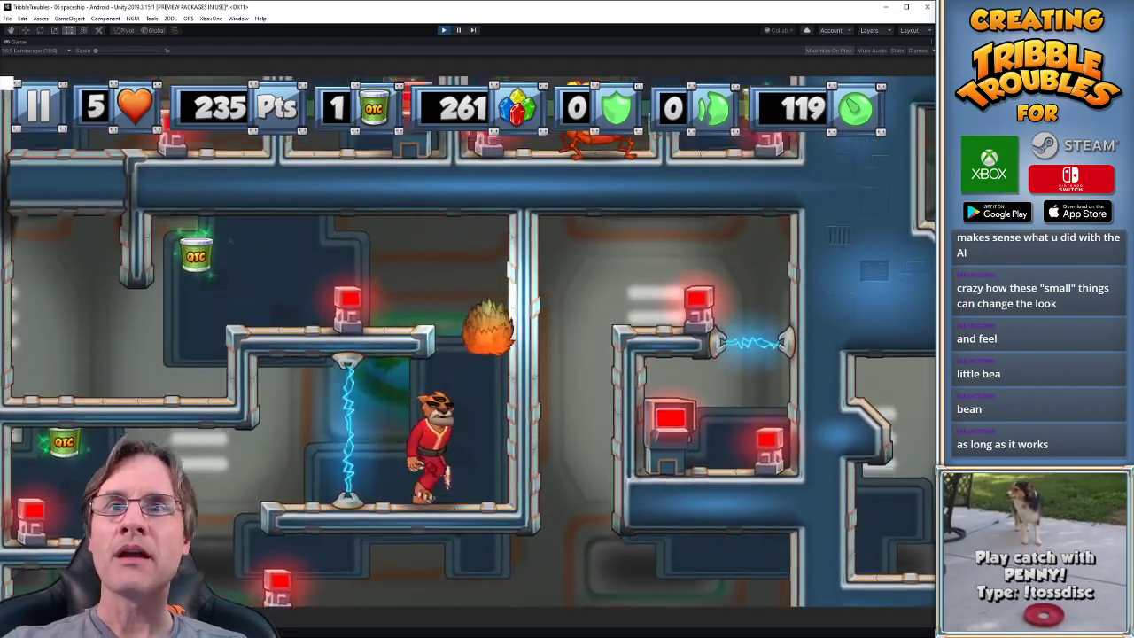
Pause the game and select electricityA in the vertical electric barrier below the player to examine its collider and components.
{"action": "key", "text": "ctrl+shift+p"}
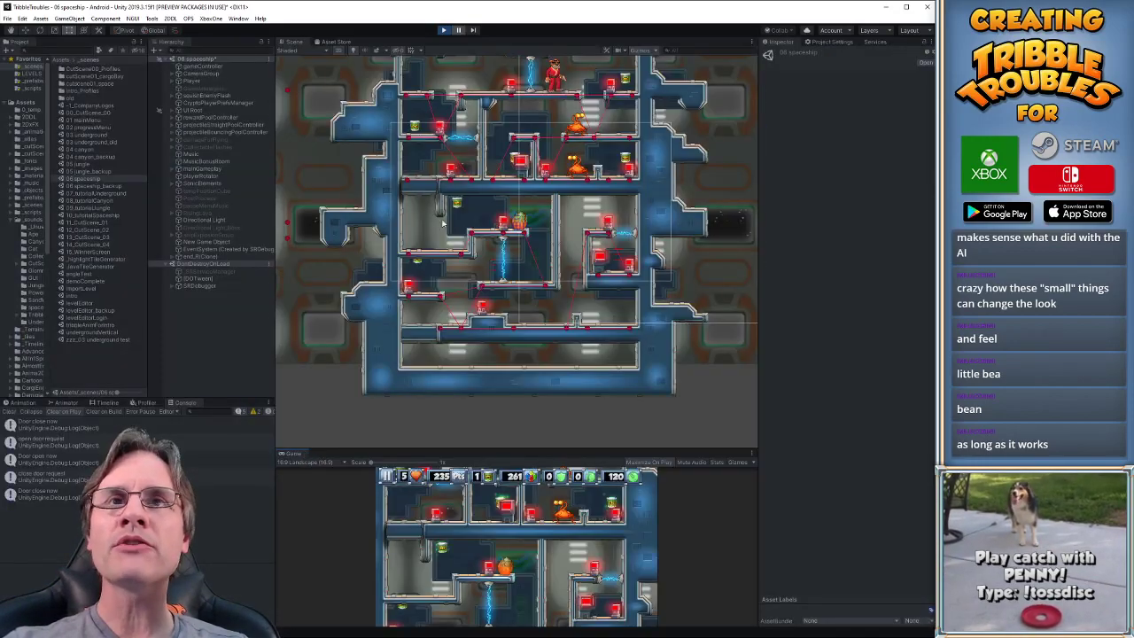
{"action": "scroll", "coordinate": [447, 230], "scroll_direction": "up", "scroll_amount": 5}
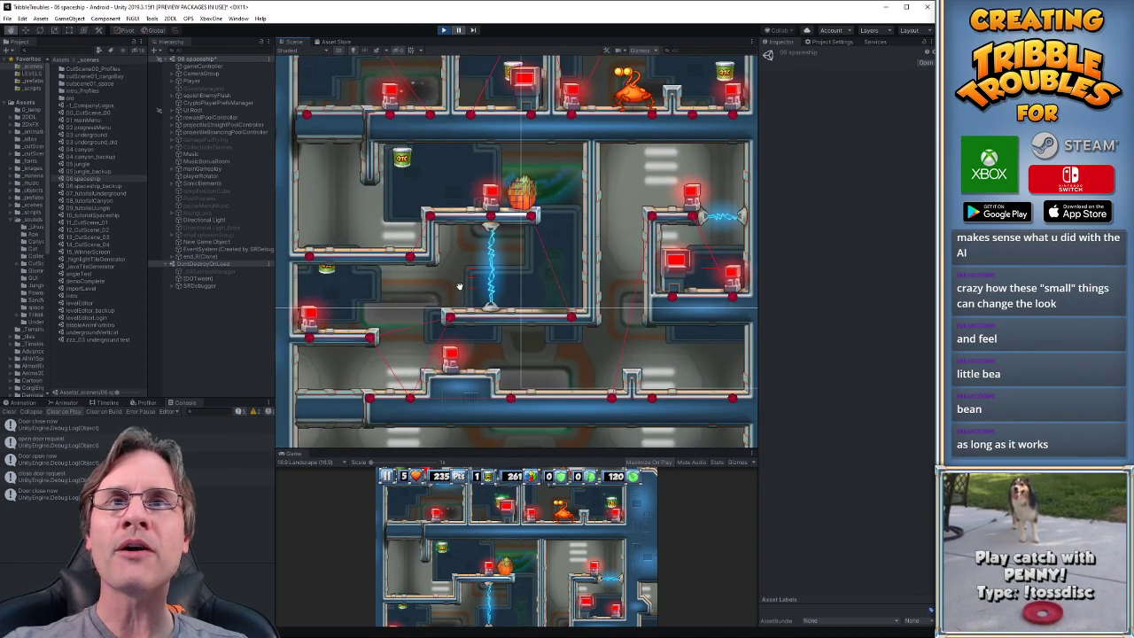
{"action": "key", "text": "t"}
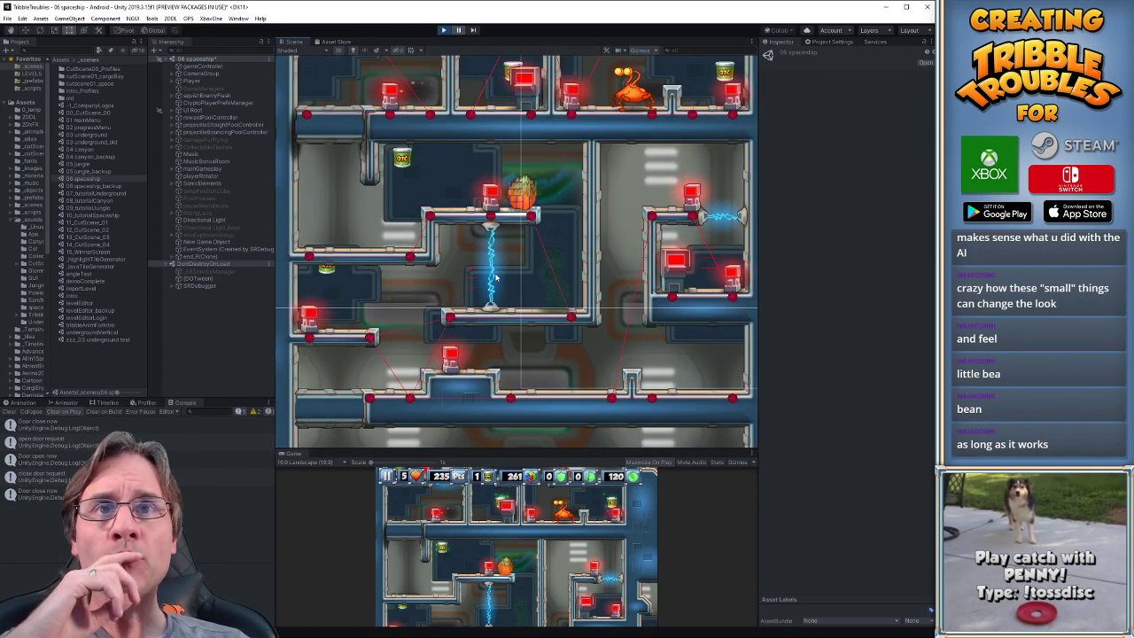
{"action": "left_click", "coordinate": [491, 302]}
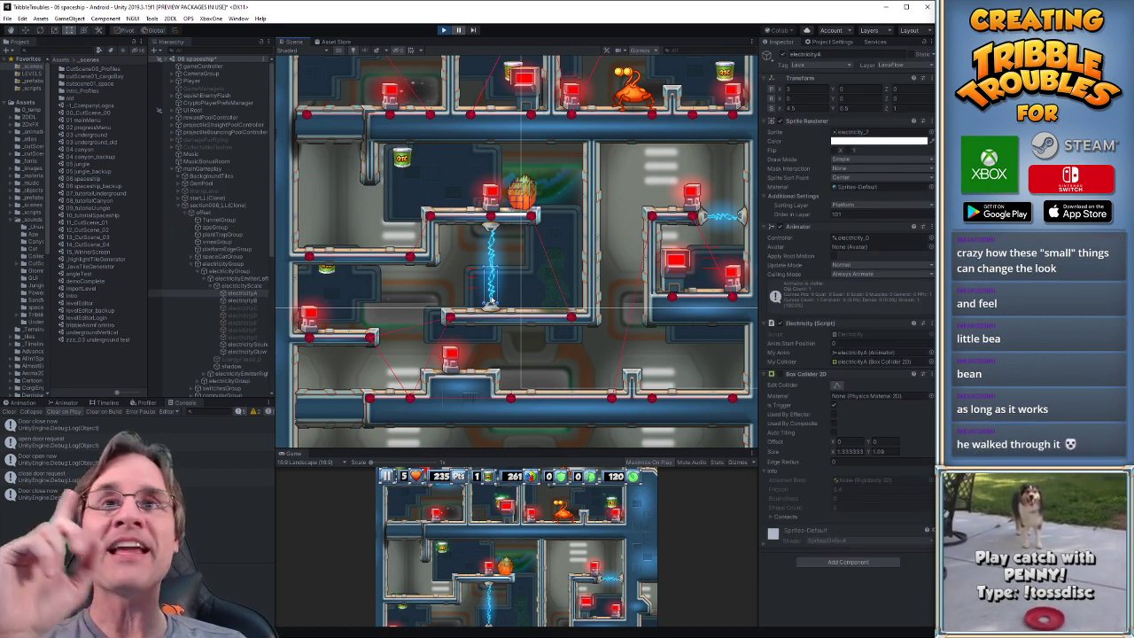
{"action": "scroll", "coordinate": [491, 301], "scroll_direction": "up", "scroll_amount": 3}
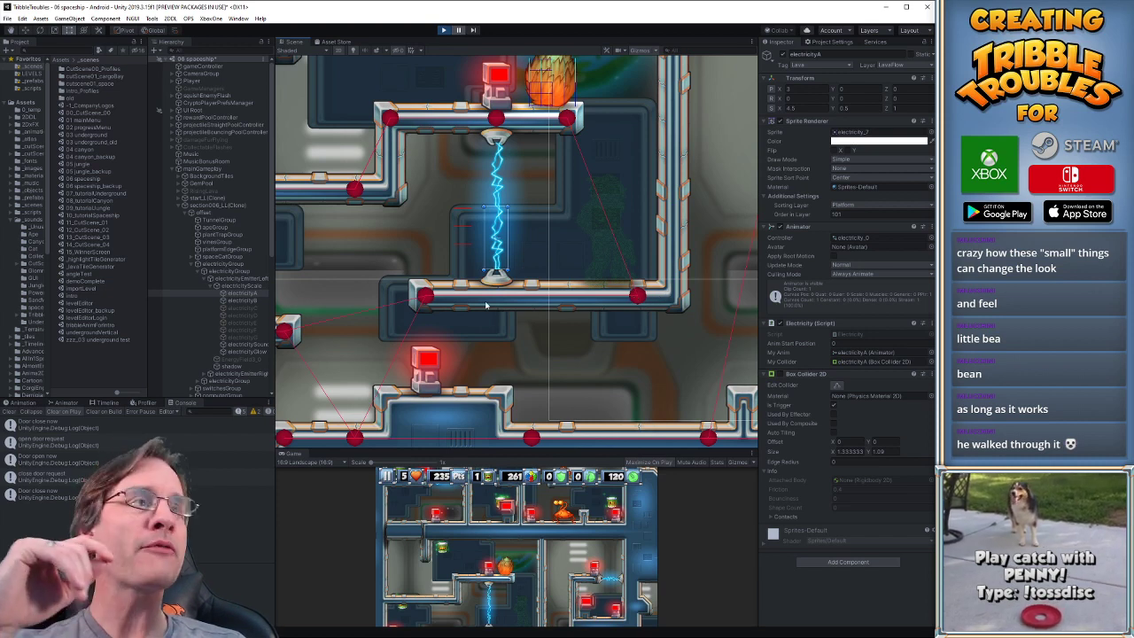
{"action": "scroll", "coordinate": [503, 295], "scroll_direction": "down", "scroll_amount": 2}
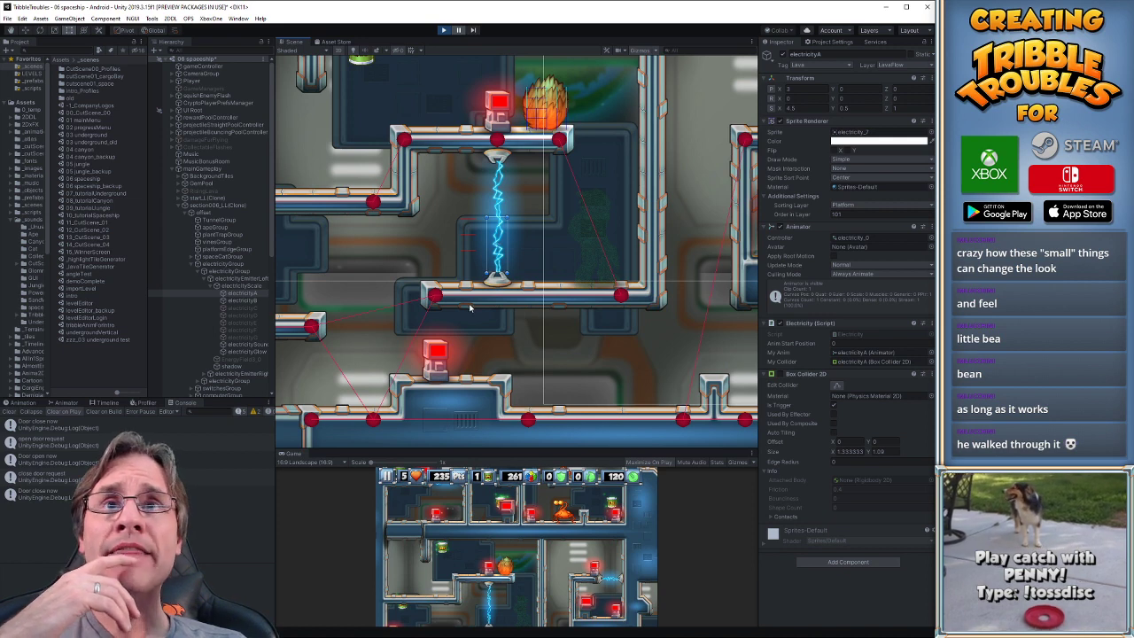
{"action": "scroll", "coordinate": [470, 308], "scroll_direction": "up", "scroll_amount": 2}
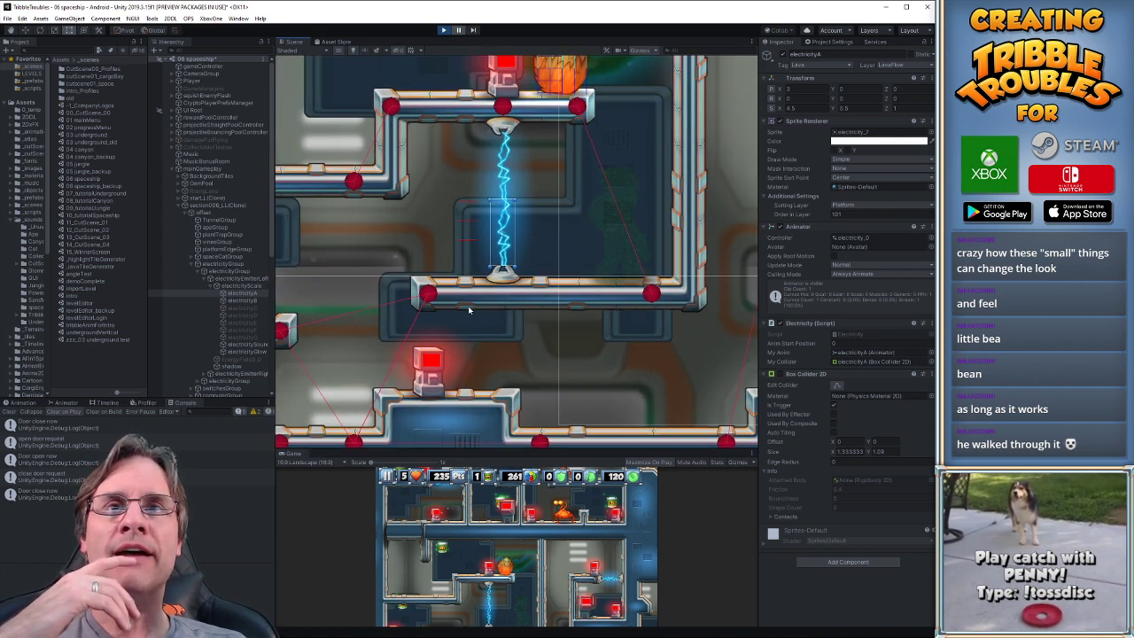
{"action": "scroll", "coordinate": [468, 306], "scroll_direction": "down", "scroll_amount": 1}
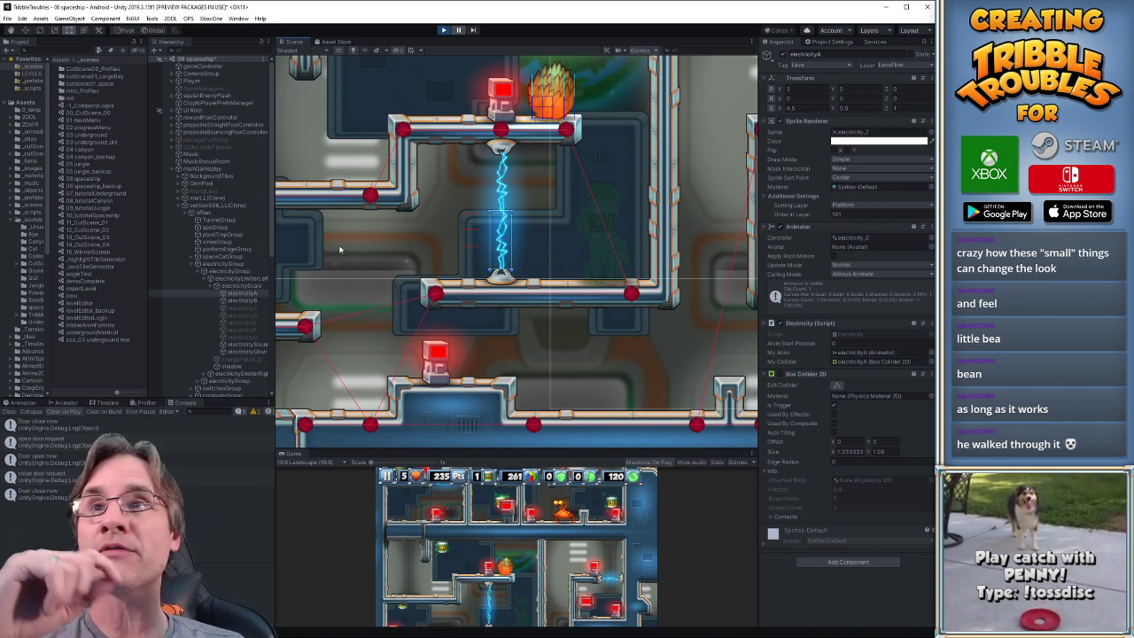
Select the barrier's parent electricityGroup and set Element 0 of its Elect Tmap Matches to X 6, Y 7, Z 2.
{"action": "left_click", "coordinate": [237, 278]}
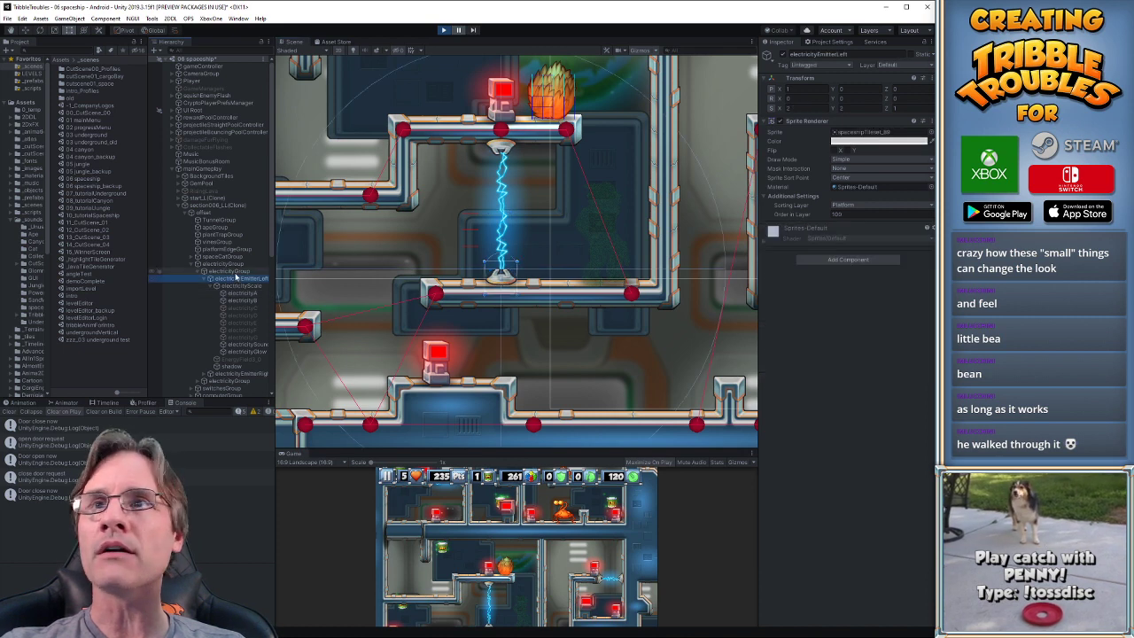
{"action": "left_click", "coordinate": [236, 271]}
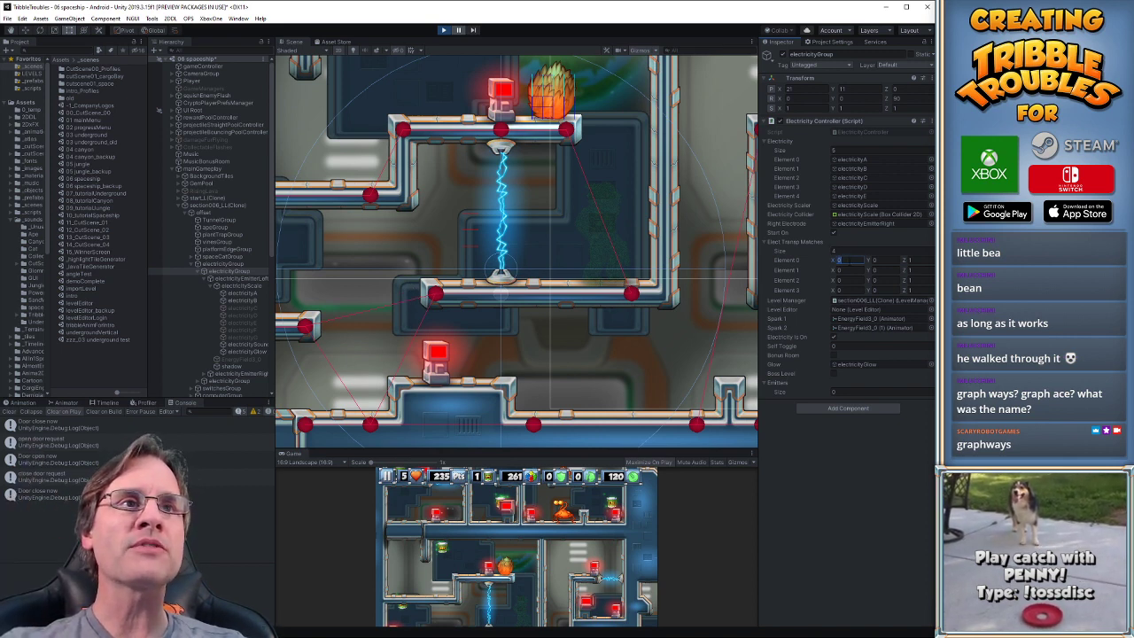
{"action": "type", "text": "6"}
{"action": "key", "text": "Tab"}
{"action": "type", "text": "7"}
{"action": "key", "text": "Tab"}
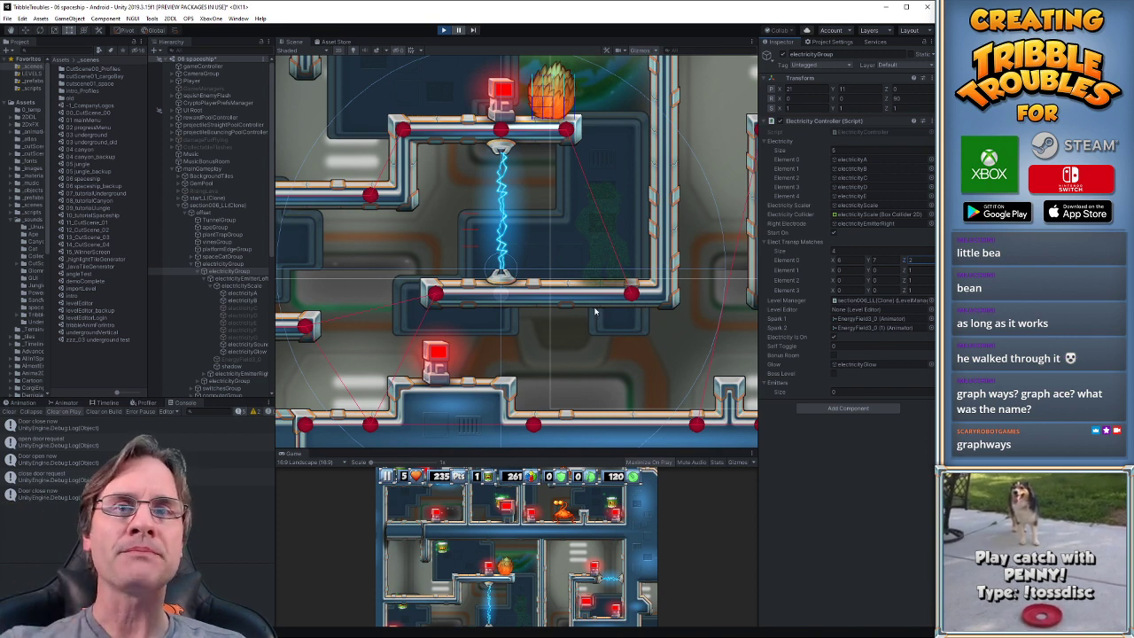
{"action": "scroll", "coordinate": [585, 312], "scroll_direction": "down", "scroll_amount": 2}
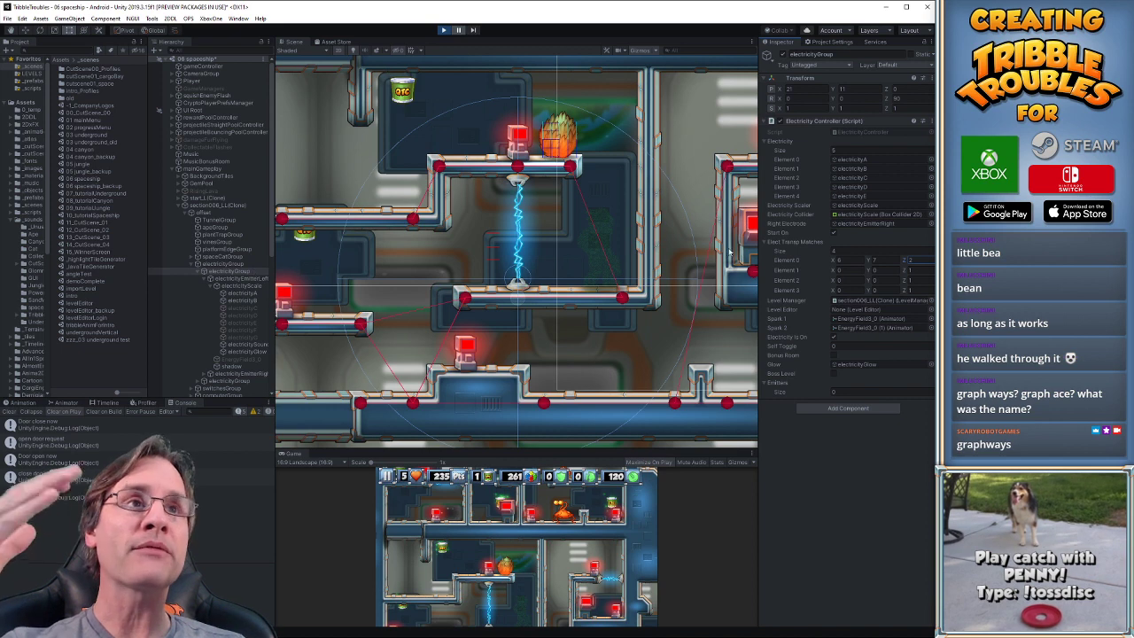
{"action": "left_click_drag", "start_coordinate": [854, 262], "coordinate": [798, 268]}
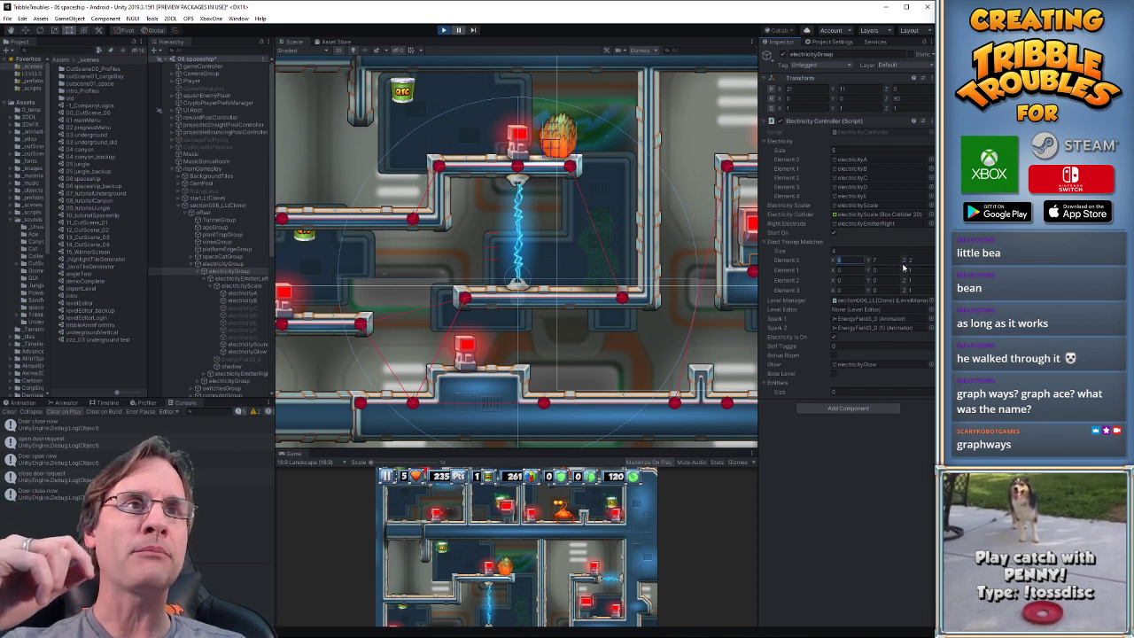
{"action": "key", "text": "Tab"}
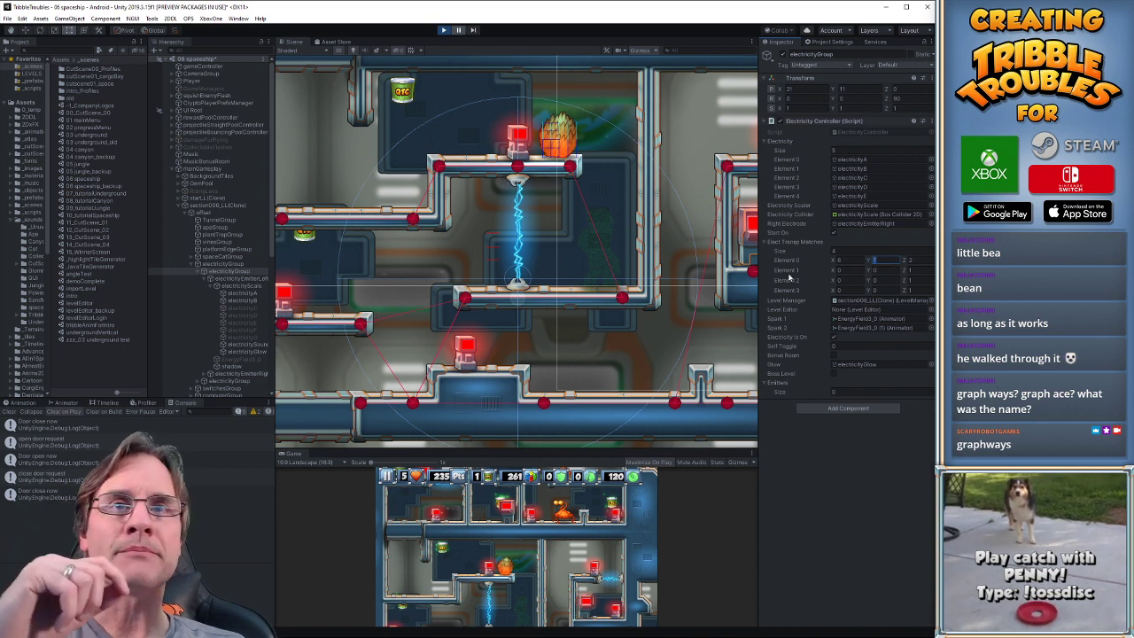
{"action": "scroll", "coordinate": [657, 319], "scroll_direction": "down", "scroll_amount": 4}
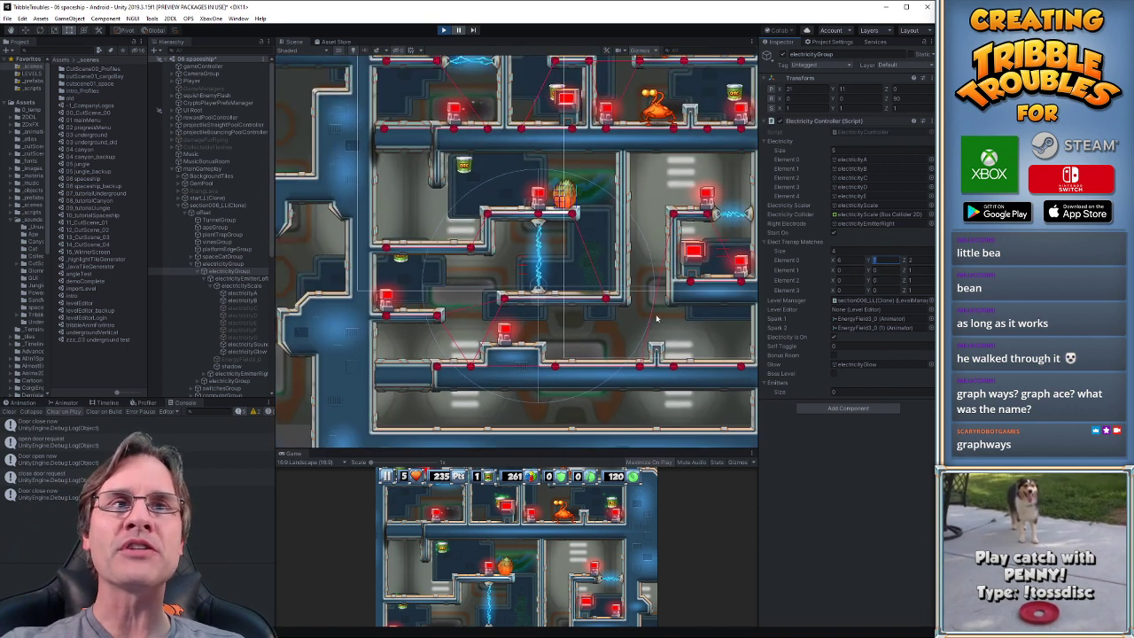
{"action": "middle_click_drag", "start_coordinate": [657, 318], "coordinate": [558, 317]}
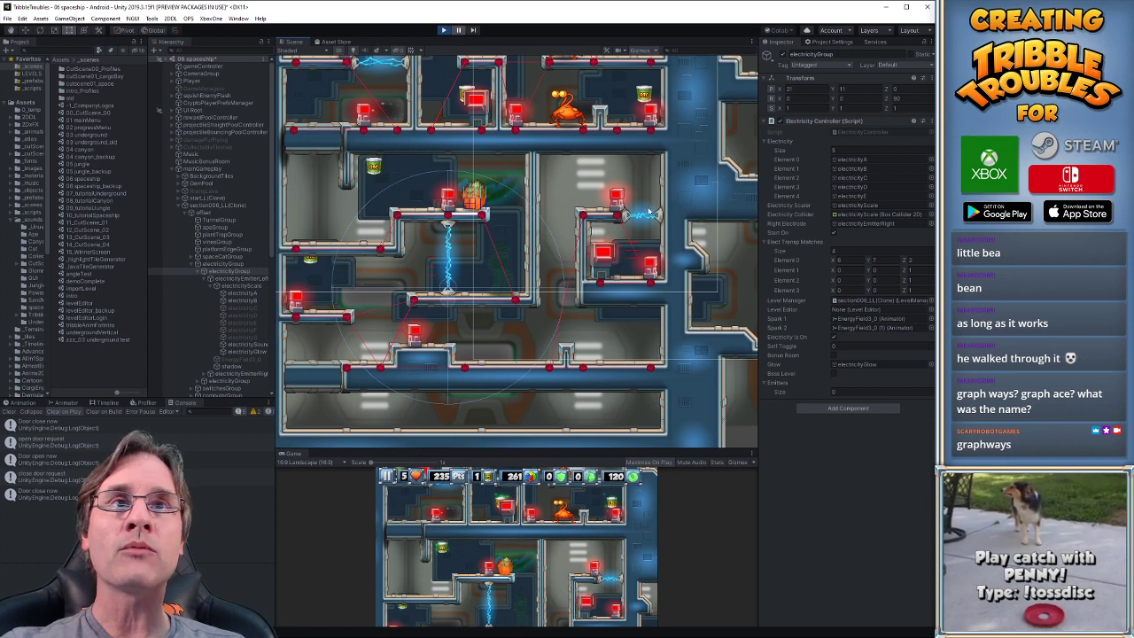
Restart the spaceship playtest, pause it, and select the platform glow beside the red-suited cat's area to identify its level section.
{"action": "left_click", "coordinate": [443, 31]}
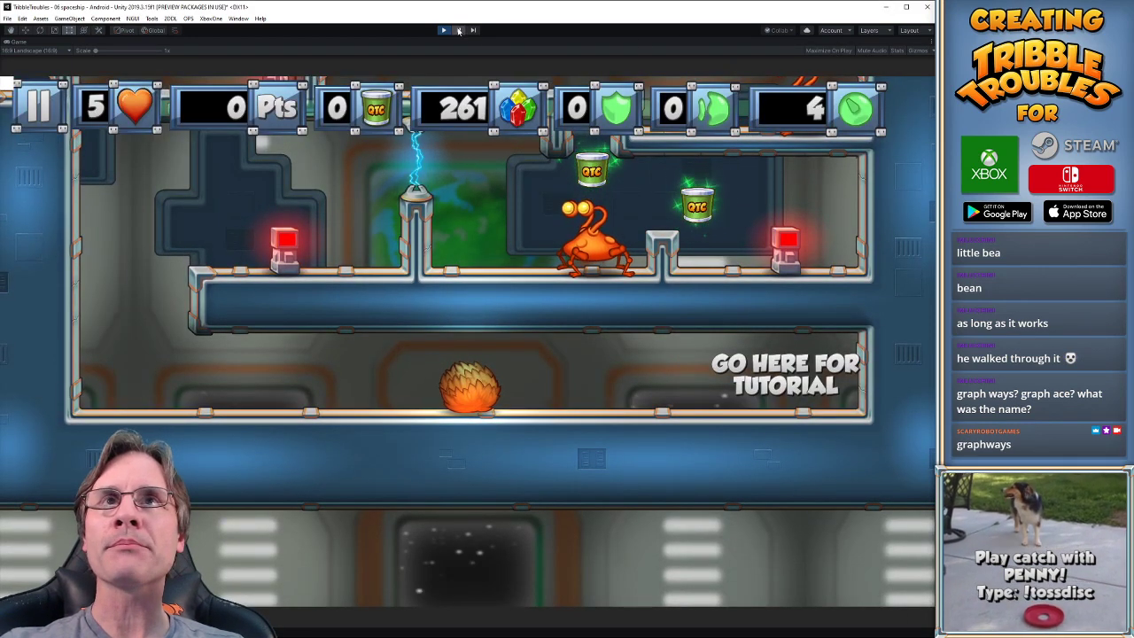
{"action": "double_click", "coordinate": [458, 30]}
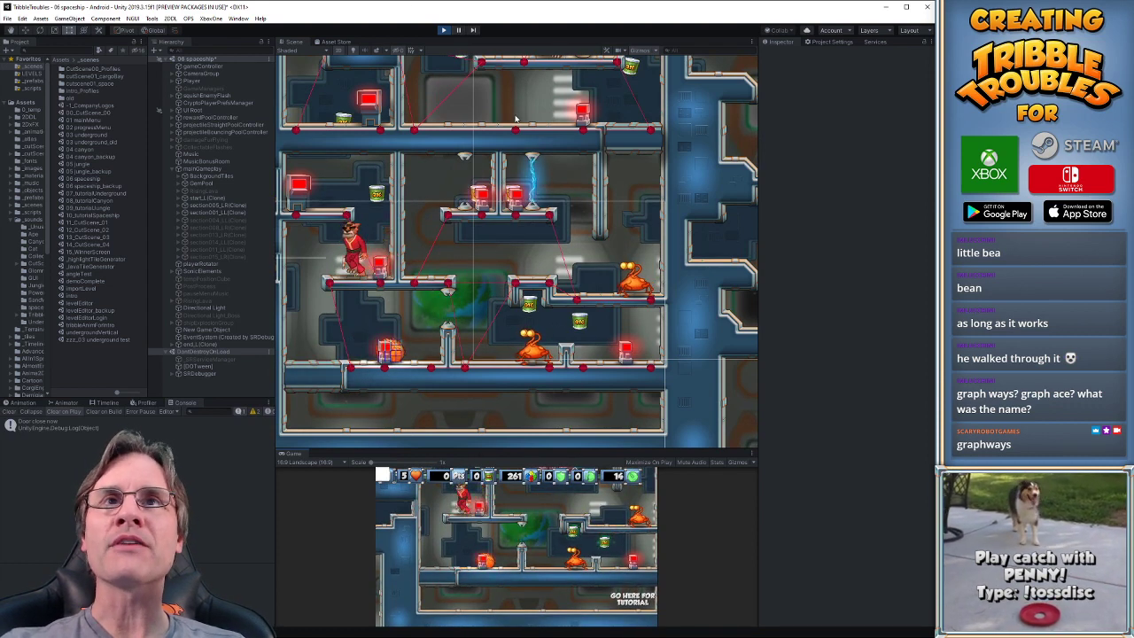
{"action": "left_click", "coordinate": [458, 30]}
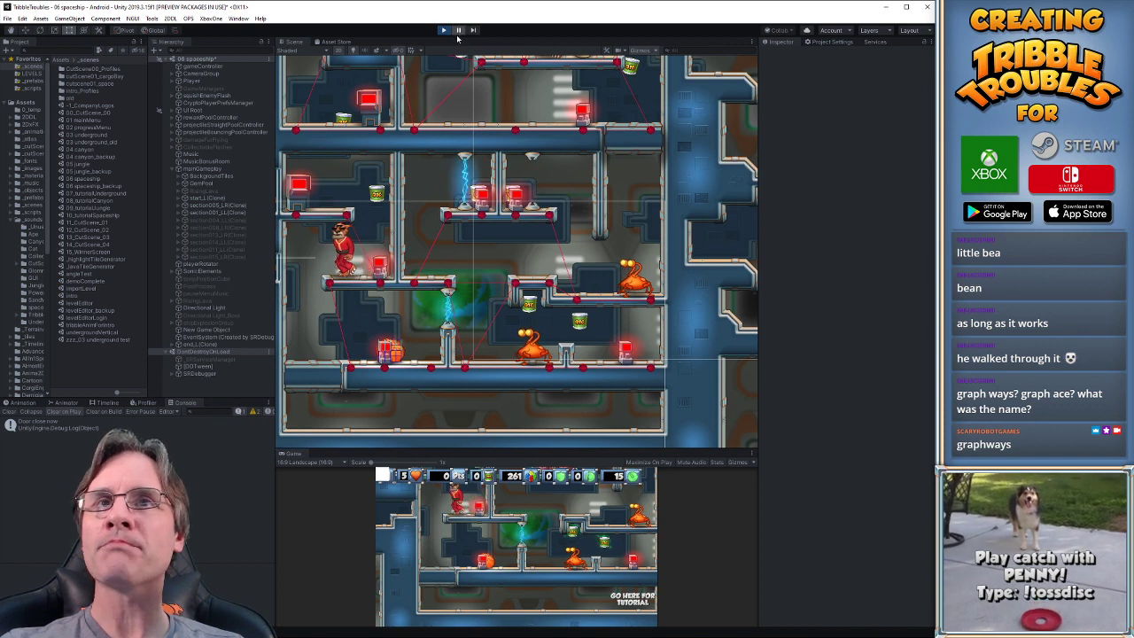
{"action": "middle_click_drag", "start_coordinate": [404, 310], "coordinate": [484, 308]}
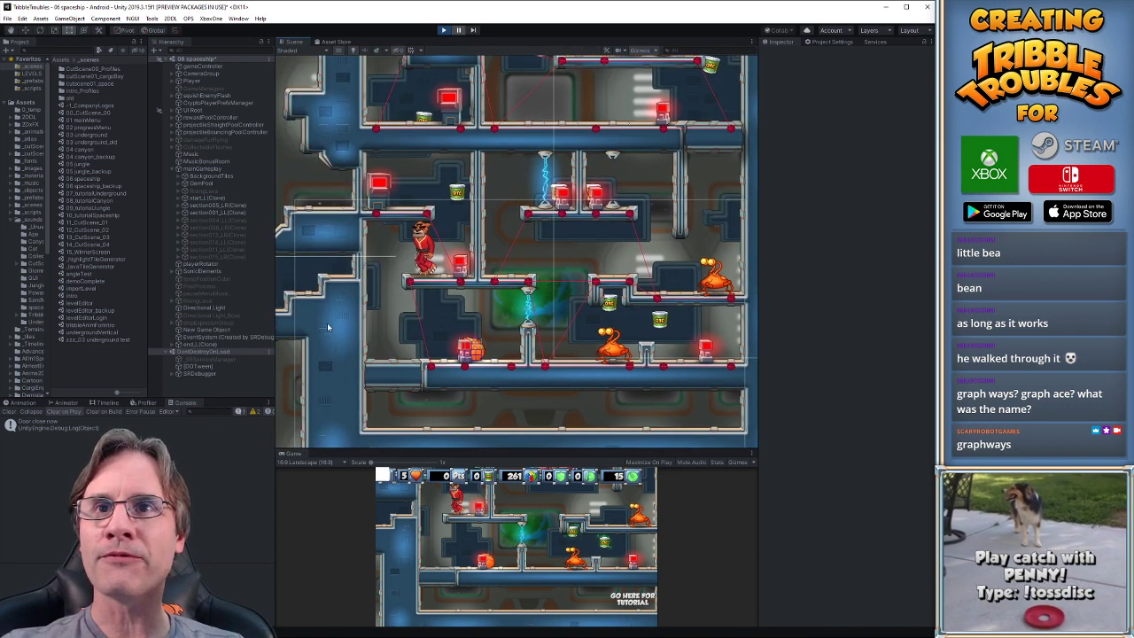
{"action": "left_click", "coordinate": [356, 297]}
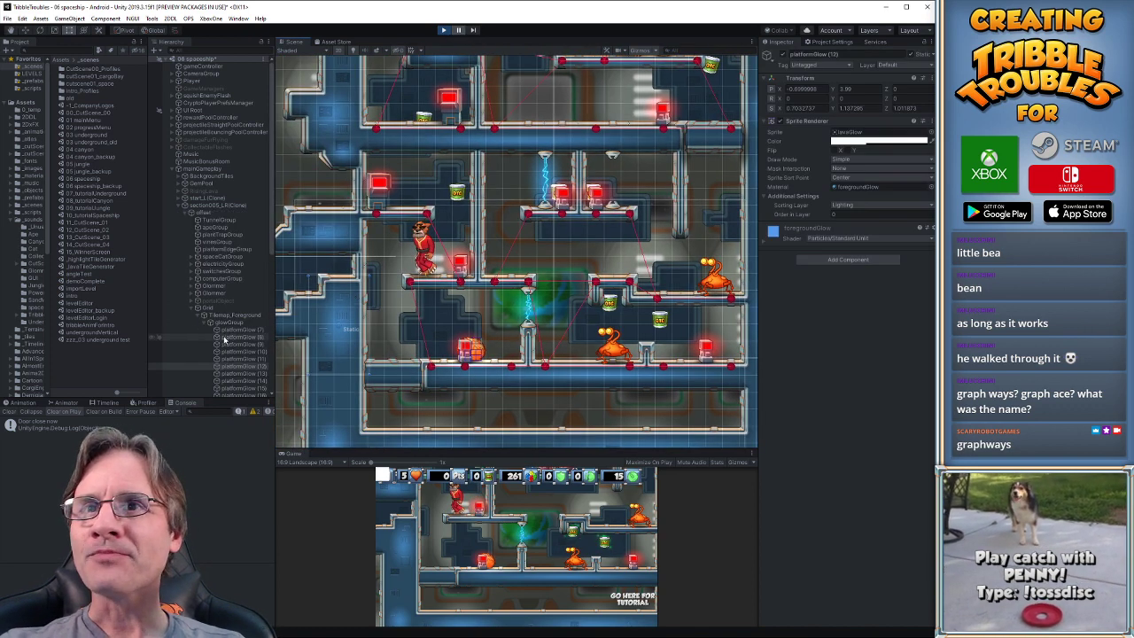
Stop the game, switch to Visual Studio, and search GameController.cs for "hard c" to reach the level-test override lines.
{"action": "left_click", "coordinate": [446, 30]}
{"action": "key", "text": "alt+Tab"}
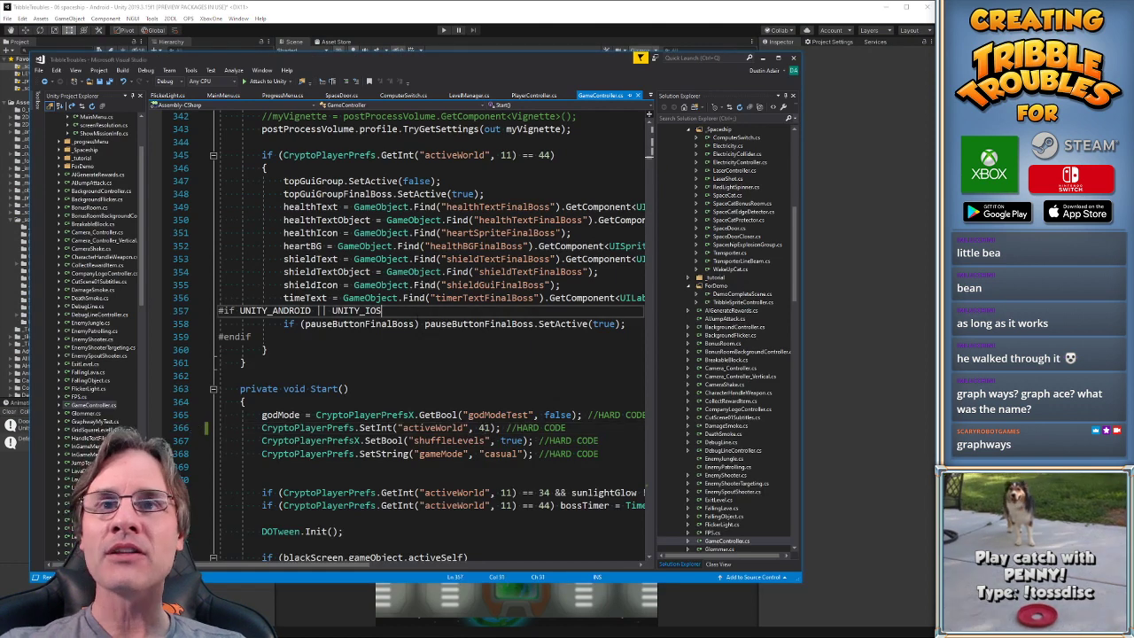
{"action": "key", "text": "ctrl+f"}
{"action": "type", "text": "hard c"}
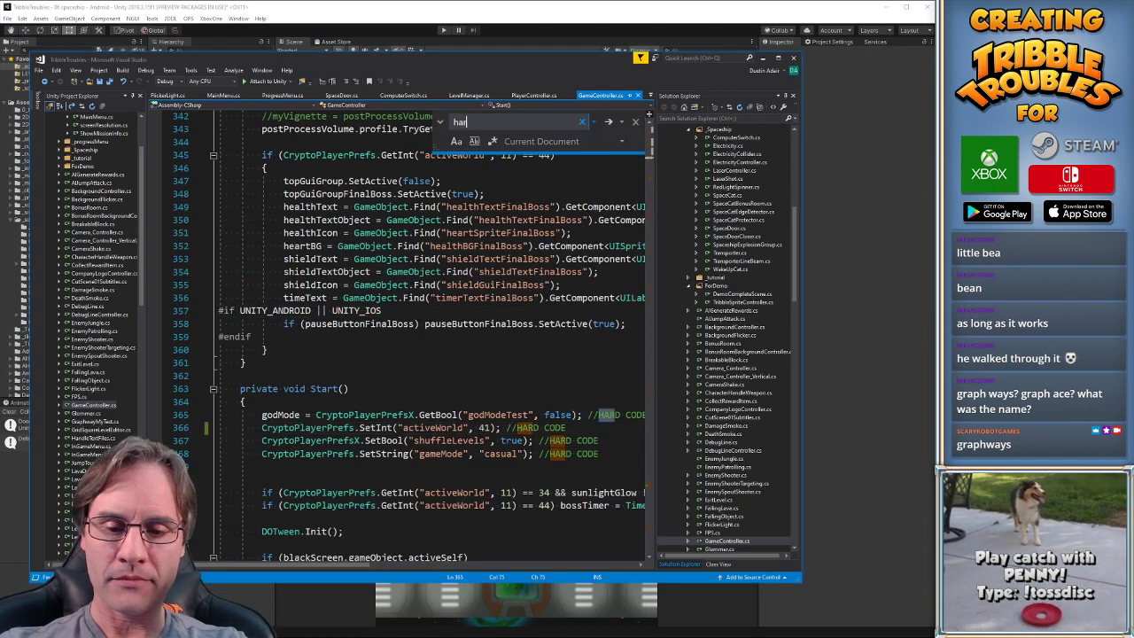
{"action": "key", "text": "Return"}
{"action": "key", "text": "Return"}
{"action": "key", "text": "Return"}
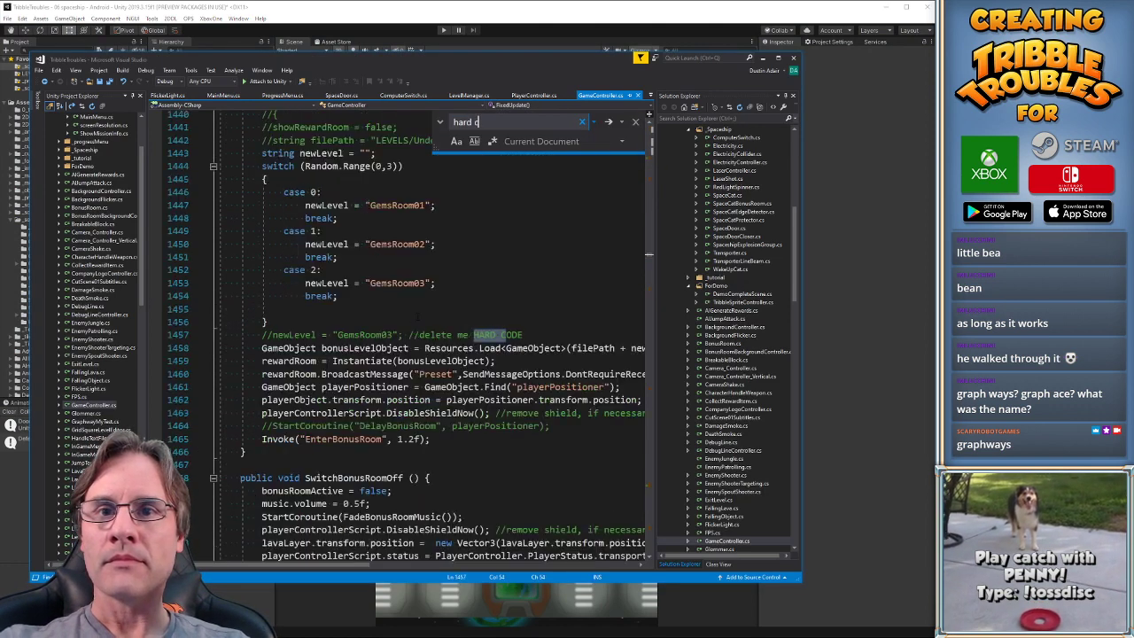
{"action": "key", "text": "Return"}
{"action": "key", "text": "Return"}
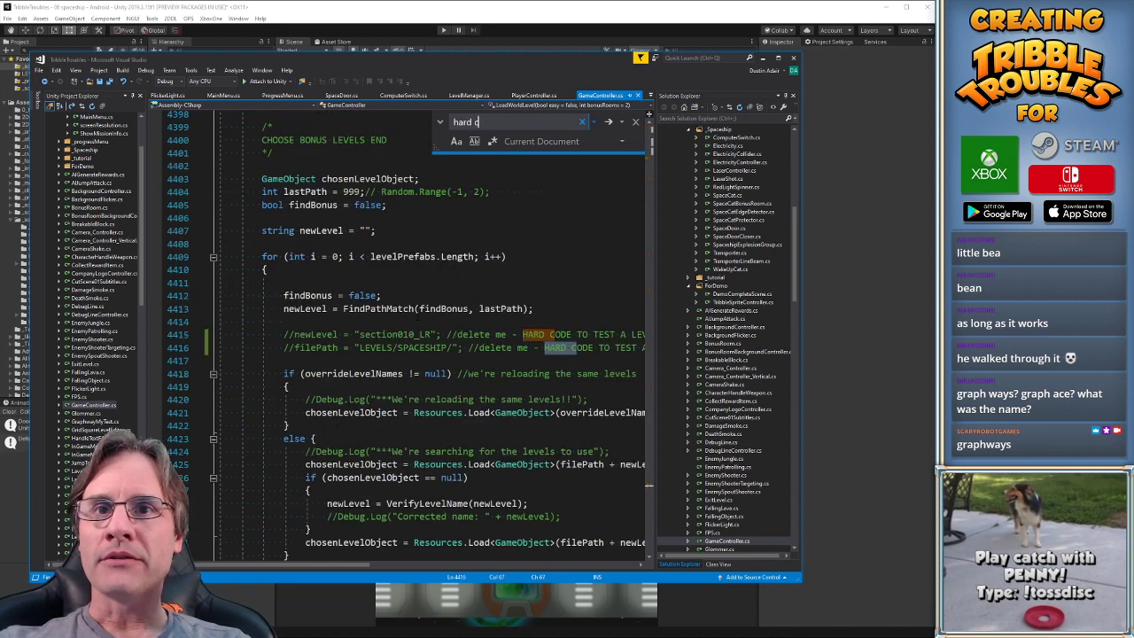
Uncomment the hard-coded newLevel and filePath test lines inside the level prefab loop.
{"action": "key", "text": "Escape"}
{"action": "key", "text": "Home"}
{"action": "key", "text": "Delete"}
{"action": "key", "text": "Delete"}
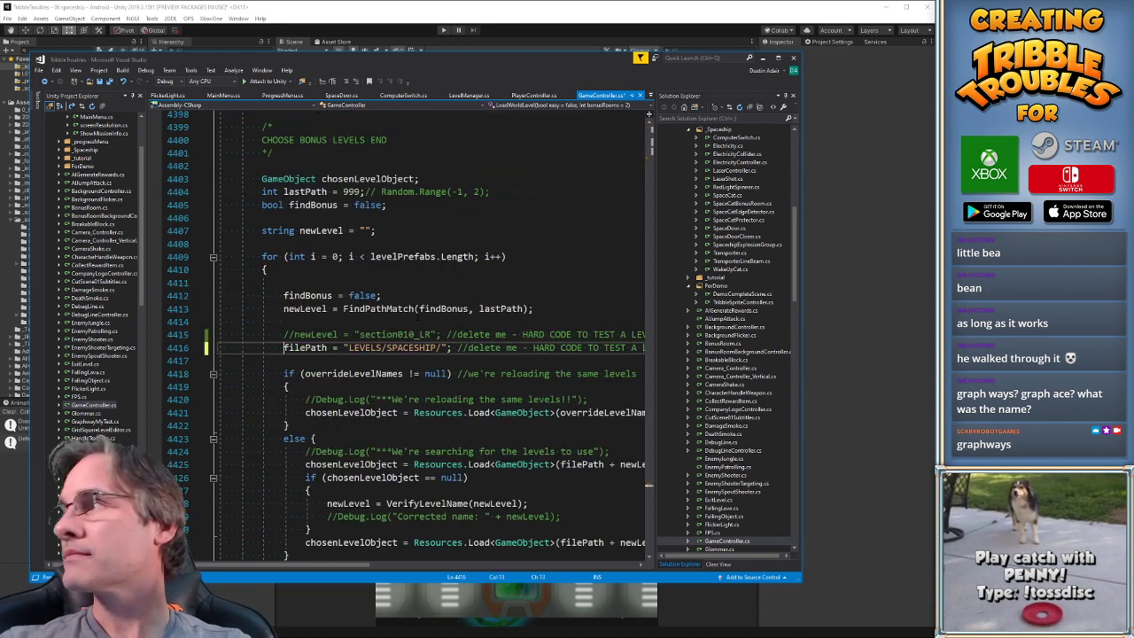
{"action": "key", "text": "Up"}
{"action": "key", "text": "Delete"}
{"action": "key", "text": "Delete"}
{"action": "key", "text": "Up"}
{"action": "key", "text": "Down"}
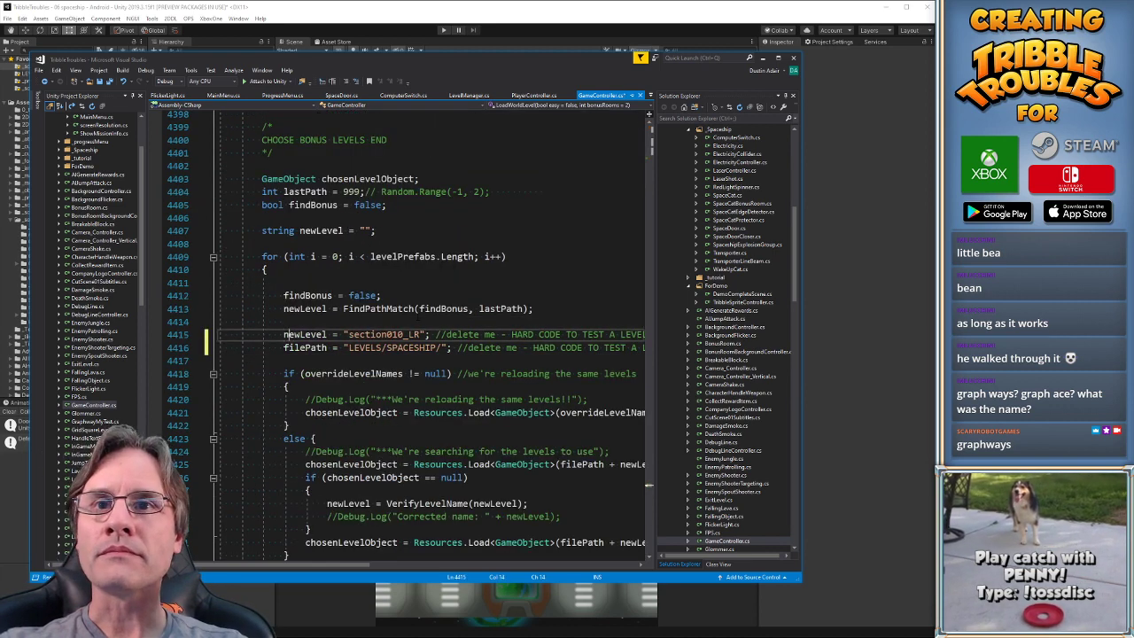
Change the hard-coded newLevel value to "section005_LR" and save GameController.cs.
{"action": "key", "text": "Right"}
{"action": "key", "text": "Right"}
{"action": "key", "text": "Right"}
{"action": "key", "text": "Right"}
{"action": "key", "text": "Right"}
{"action": "key", "text": "Right"}
{"action": "key", "text": "Right"}
{"action": "key", "text": "Right"}
{"action": "key", "text": "Right"}
{"action": "key", "text": "Right"}
{"action": "key", "text": "Right"}
{"action": "key", "text": "Right"}
{"action": "key", "text": "Right"}
{"action": "key", "text": "Right"}
{"action": "key", "text": "Right"}
{"action": "key", "text": "Right"}
{"action": "key", "text": "Right"}
{"action": "key", "text": "Right"}
{"action": "key", "text": "Right"}
{"action": "key", "text": "Right"}
{"action": "key", "text": "shift+Right"}
{"action": "key", "text": "shift+Right"}
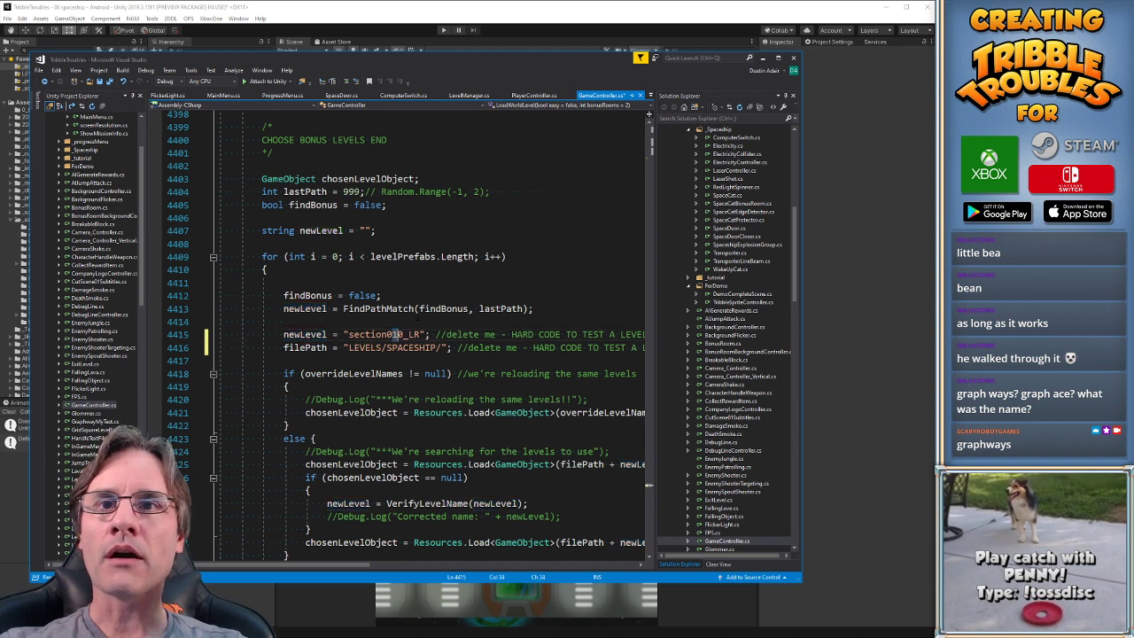
{"action": "type", "text": "00"}
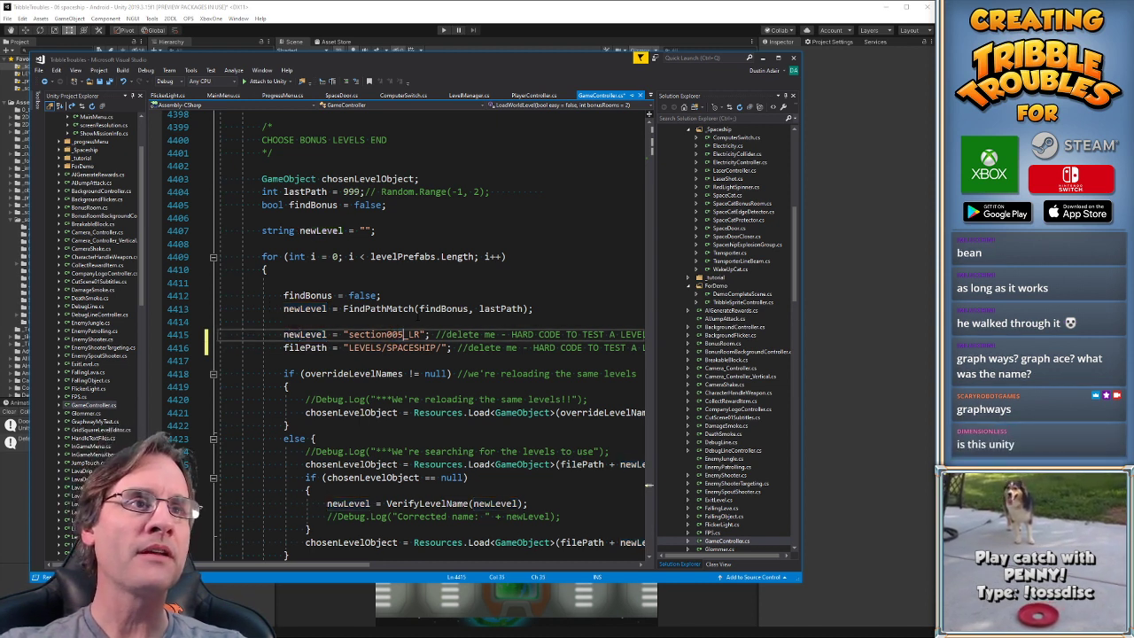
{"action": "key", "text": "BackSpace"}
{"action": "type", "text": "5"}
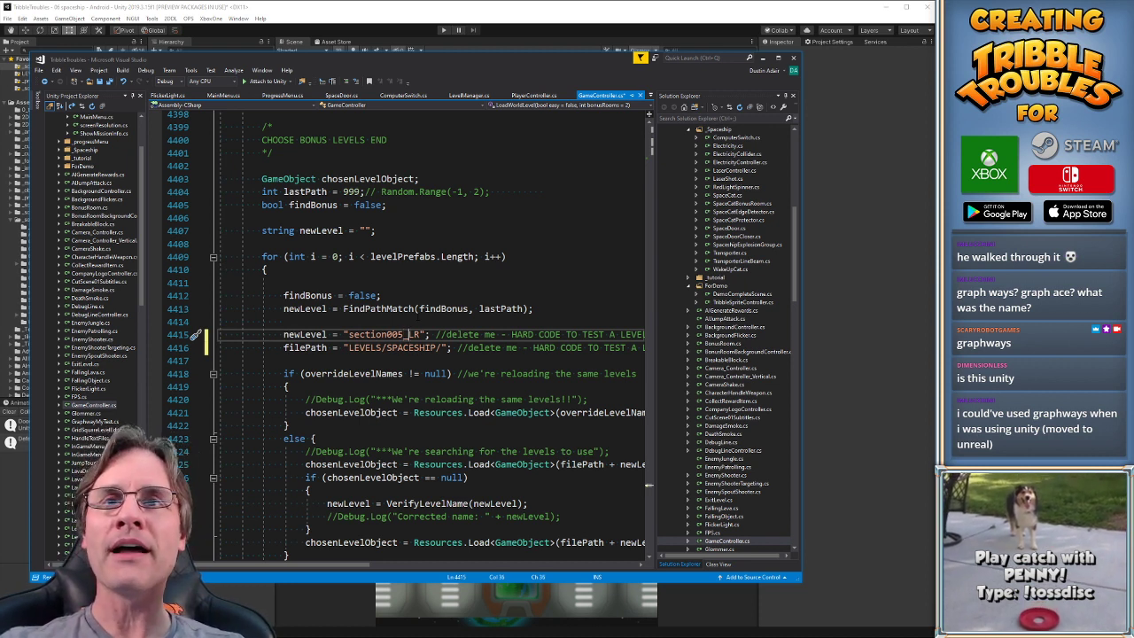
{"action": "key", "text": "Right"}
{"action": "key", "text": "Right"}
{"action": "key", "text": "ctrl+s"}
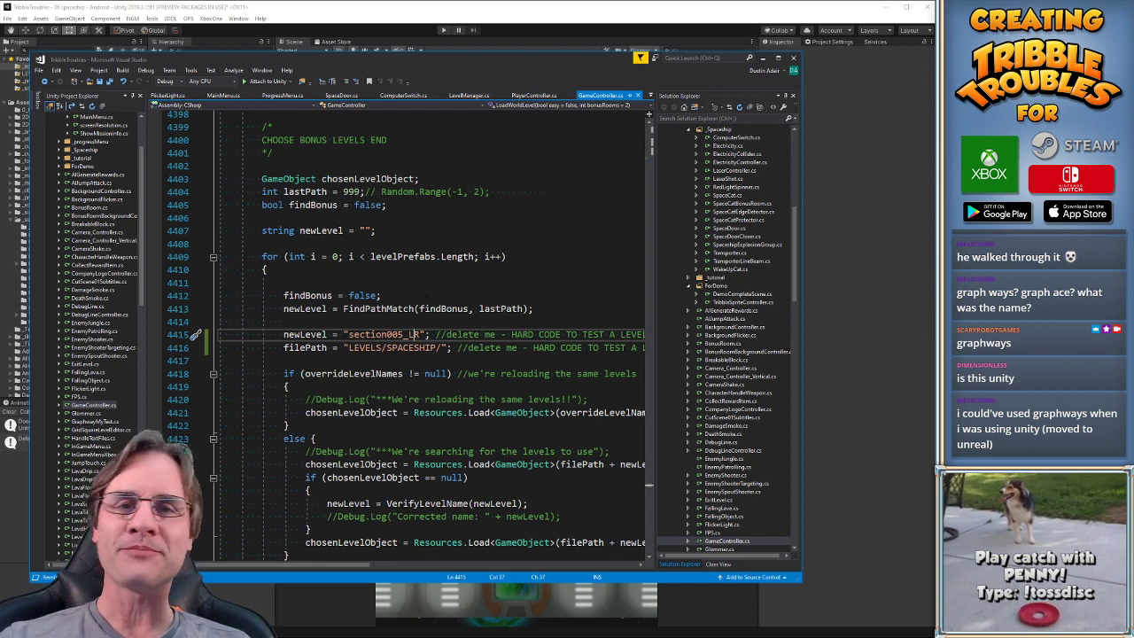
Return to Unity, open the section005_LR prefab from the LEVELS Spaceship folder, and clear the selection to view its layout.
{"action": "left_click", "coordinate": [465, 12]}
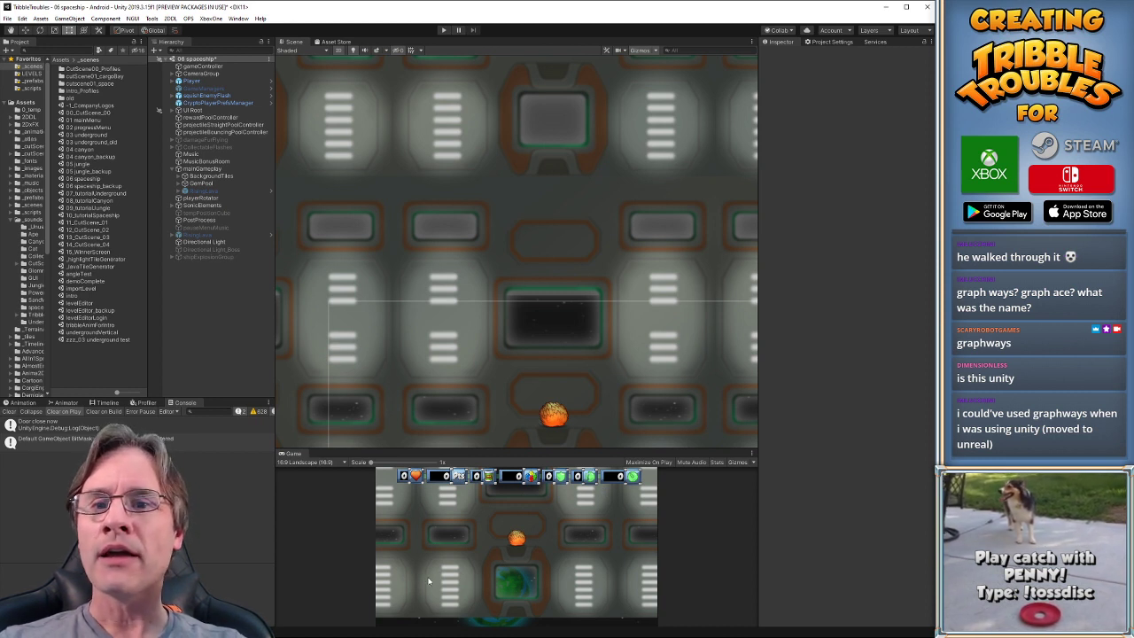
{"action": "left_click", "coordinate": [31, 74]}
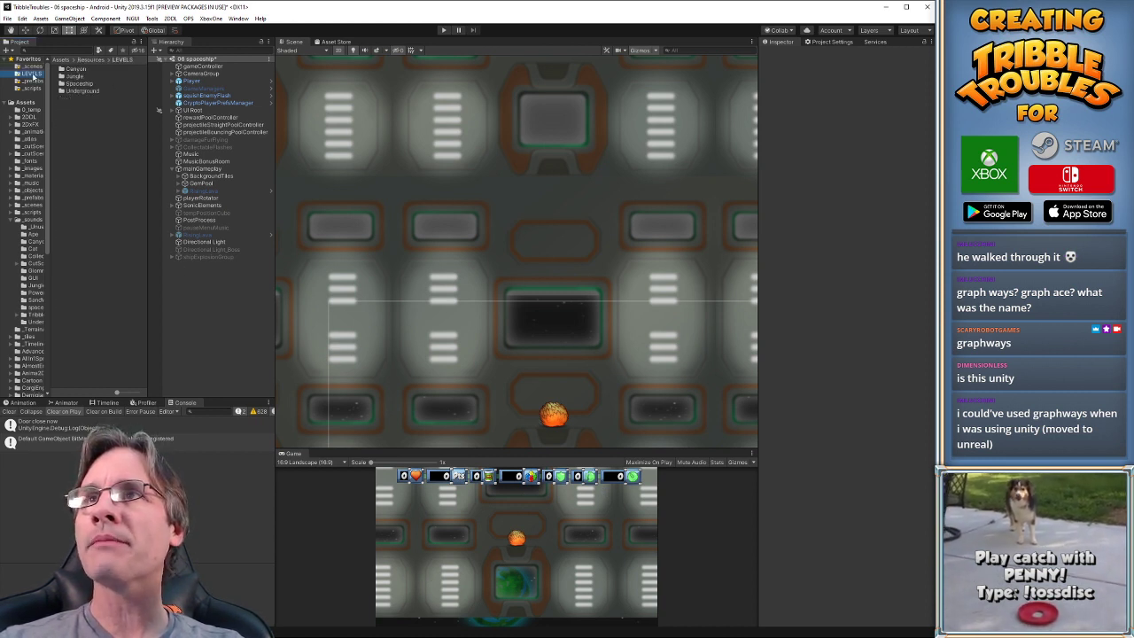
{"action": "double_click", "coordinate": [78, 83]}
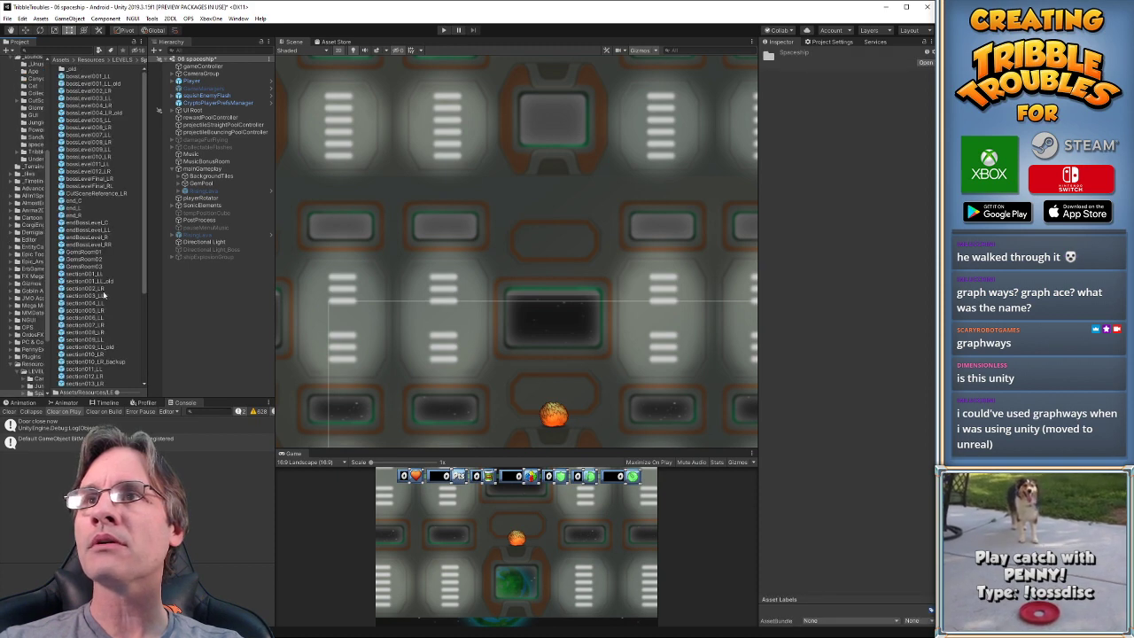
{"action": "double_click", "coordinate": [96, 311]}
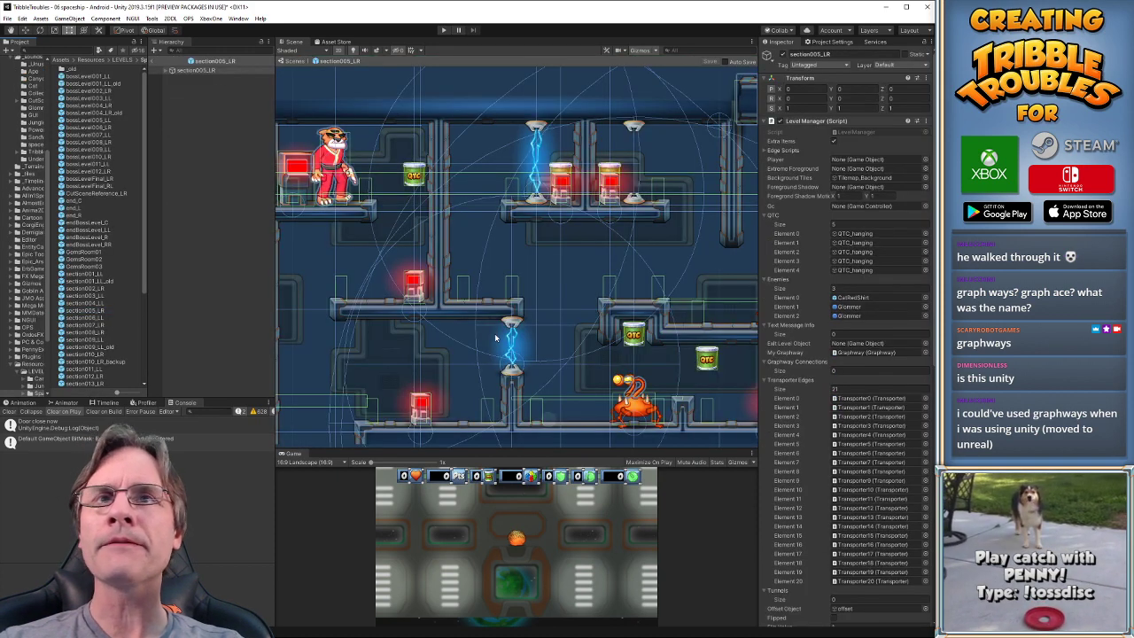
{"action": "left_click", "coordinate": [314, 283]}
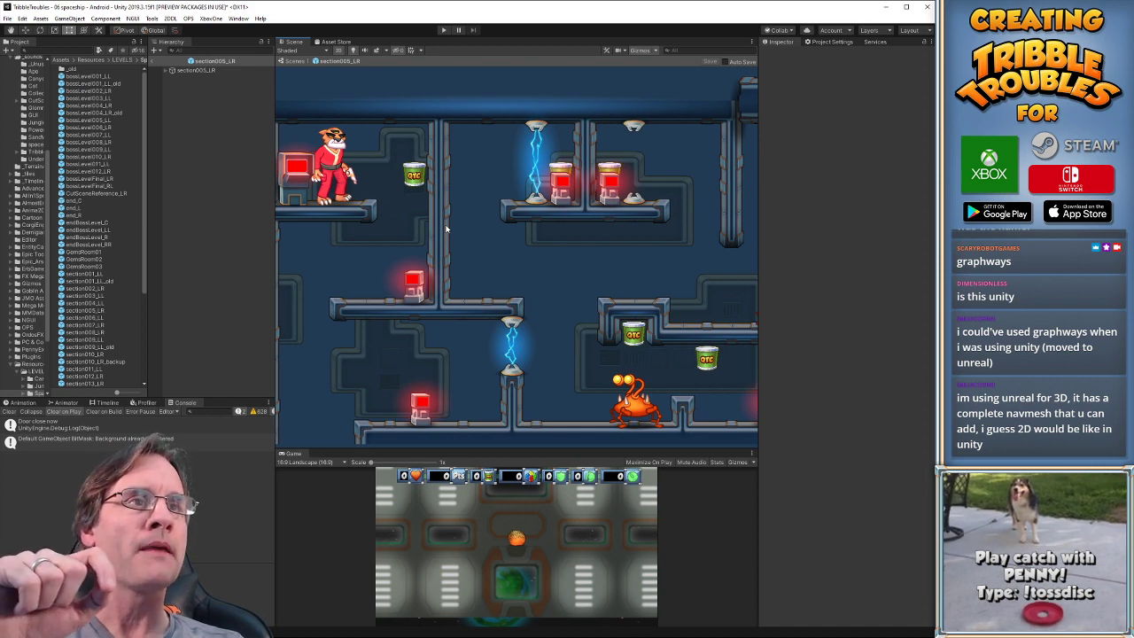
{"action": "scroll", "coordinate": [465, 280], "scroll_direction": "down", "scroll_amount": 2}
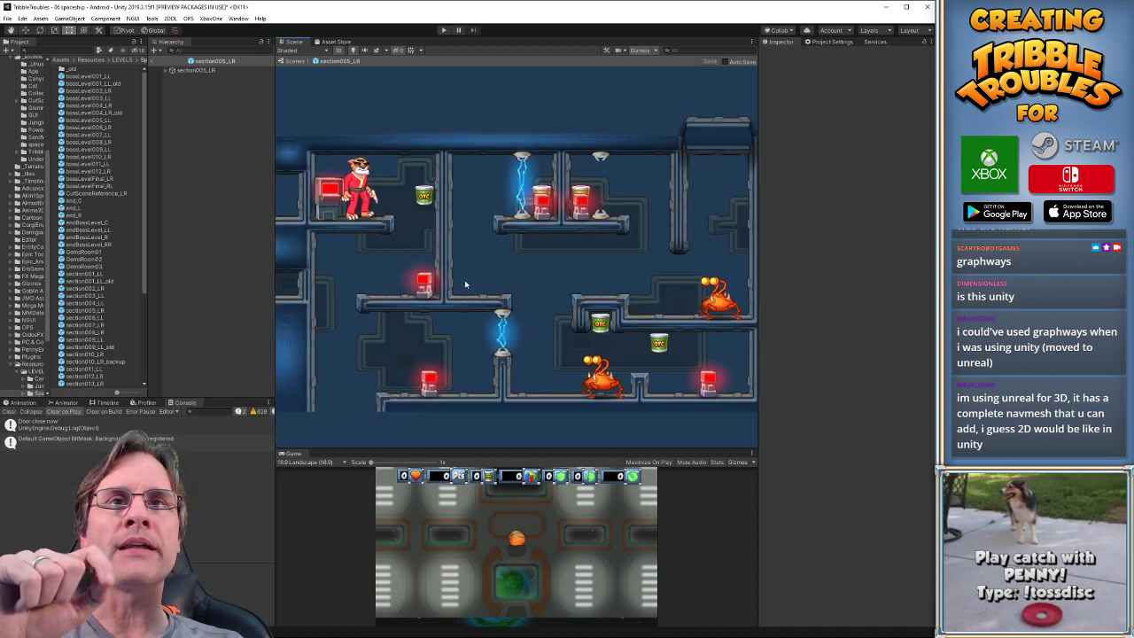
{"action": "scroll", "coordinate": [465, 280], "scroll_direction": "down", "scroll_amount": 1}
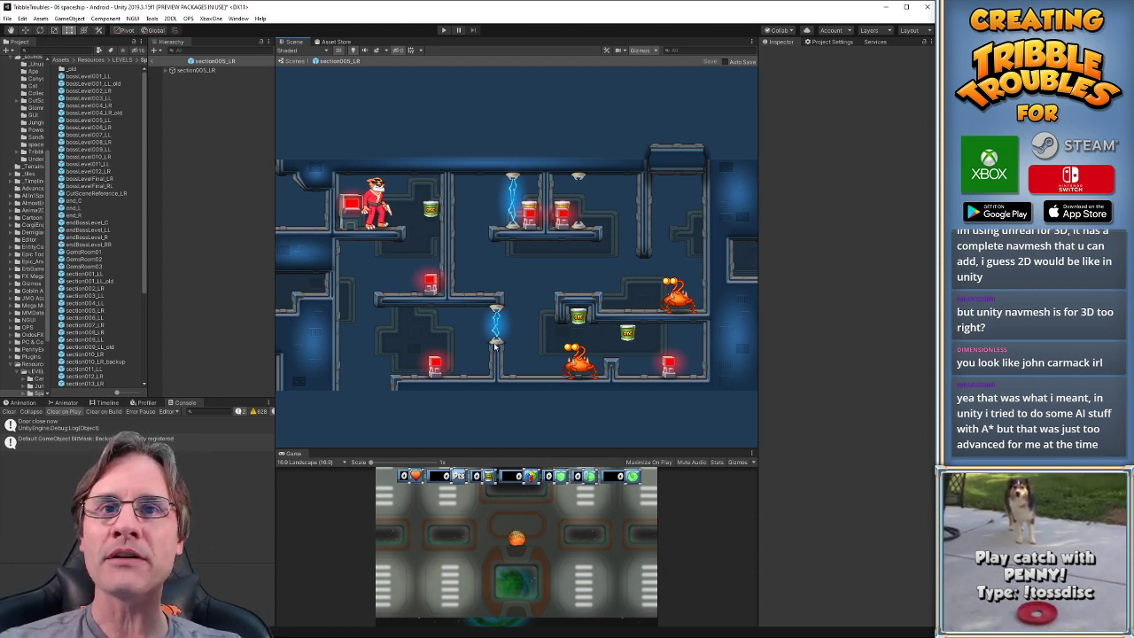
Expand section005_LR and its offset object, and select Graphway to display the level's pathfinding nodes.
{"action": "left_click", "coordinate": [166, 70]}
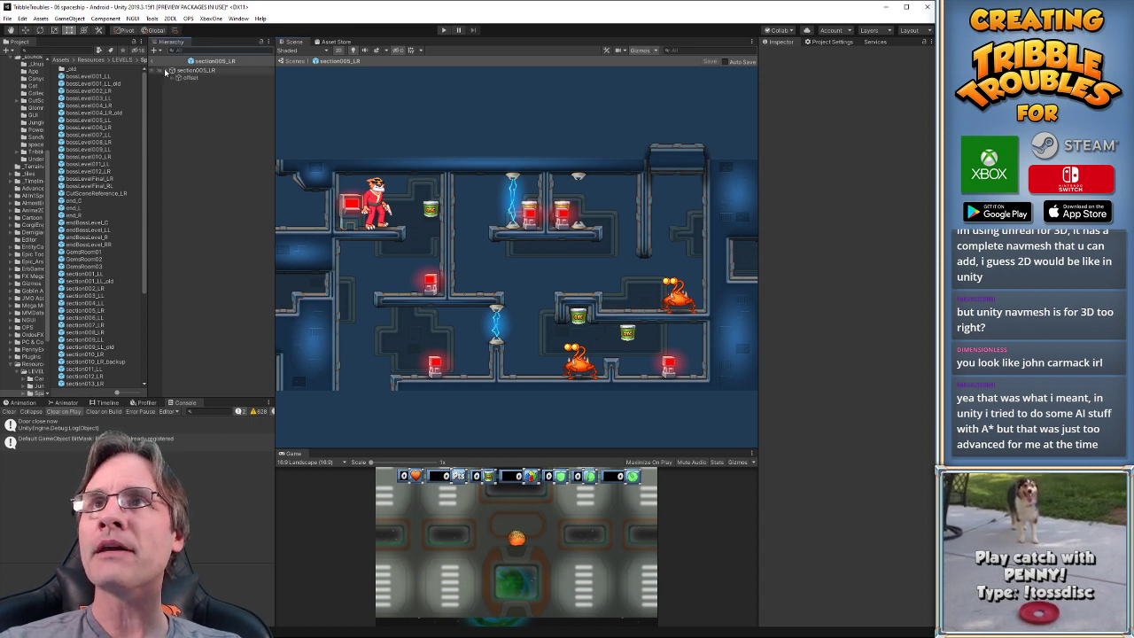
{"action": "left_click", "coordinate": [178, 78]}
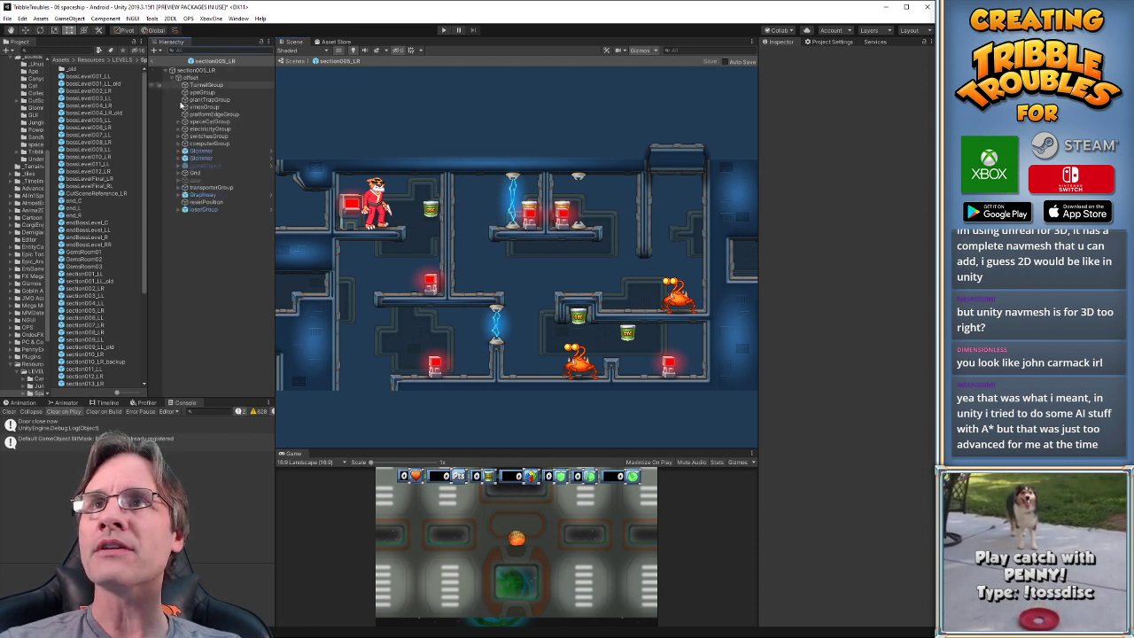
{"action": "left_click", "coordinate": [203, 195]}
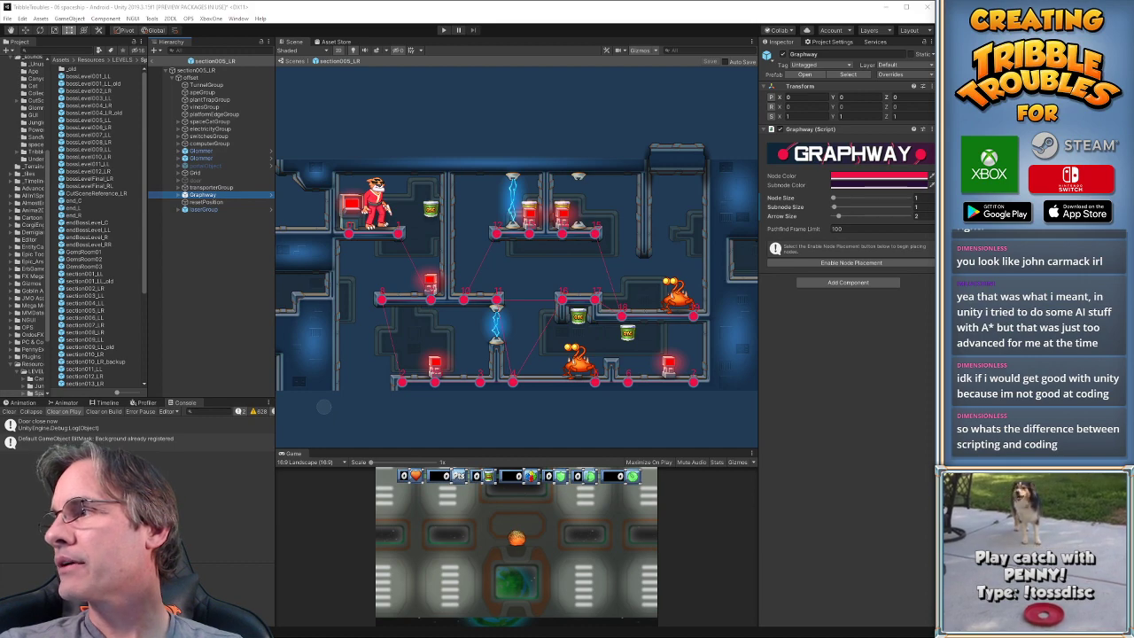
Switch to Chrome and open the first image in the Google results for "unity bolt" to view a visual scripting graph.
{"action": "key", "text": "alt+Tab"}
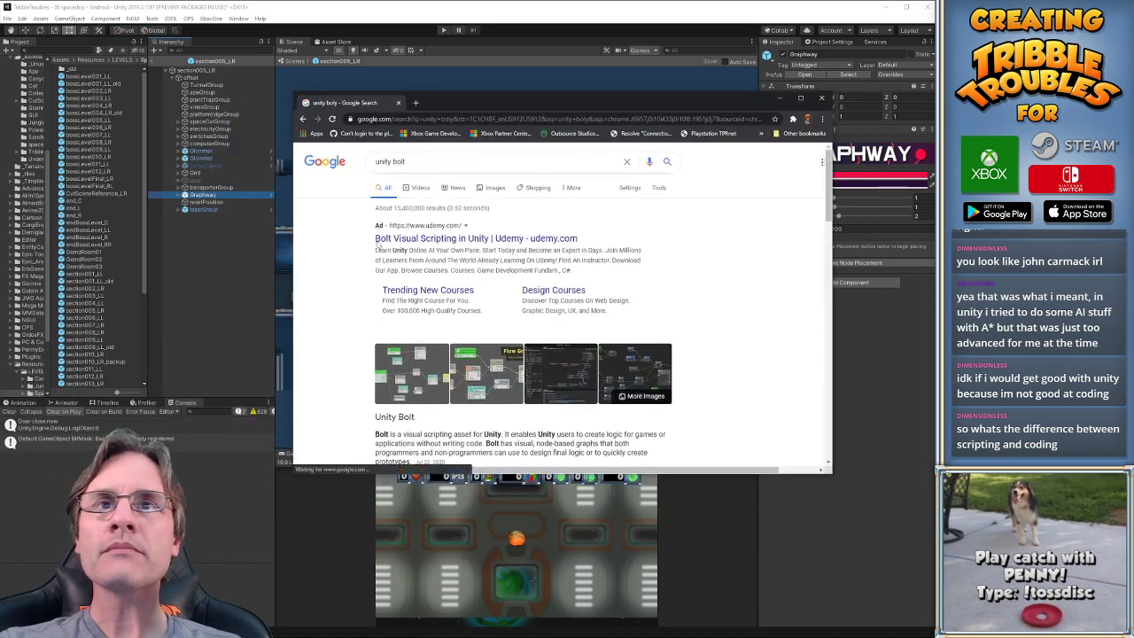
{"action": "left_click", "coordinate": [422, 374]}
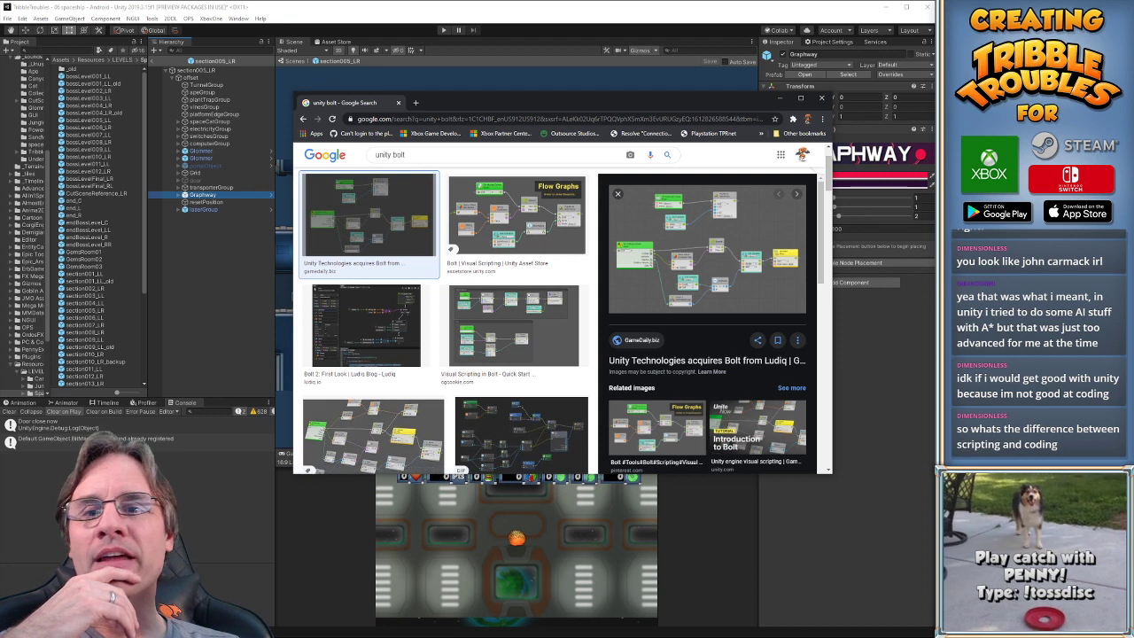
Switch to Visual Studio, look through the GameController.cs code up to AddPlayerHit, minimize it, and close the Chrome window.
{"action": "key", "text": "alt+Tab"}
{"action": "left_click_drag", "start_coordinate": [308, 205], "coordinate": [547, 517]}
{"action": "left_click_drag", "start_coordinate": [403, 334], "coordinate": [312, 490]}
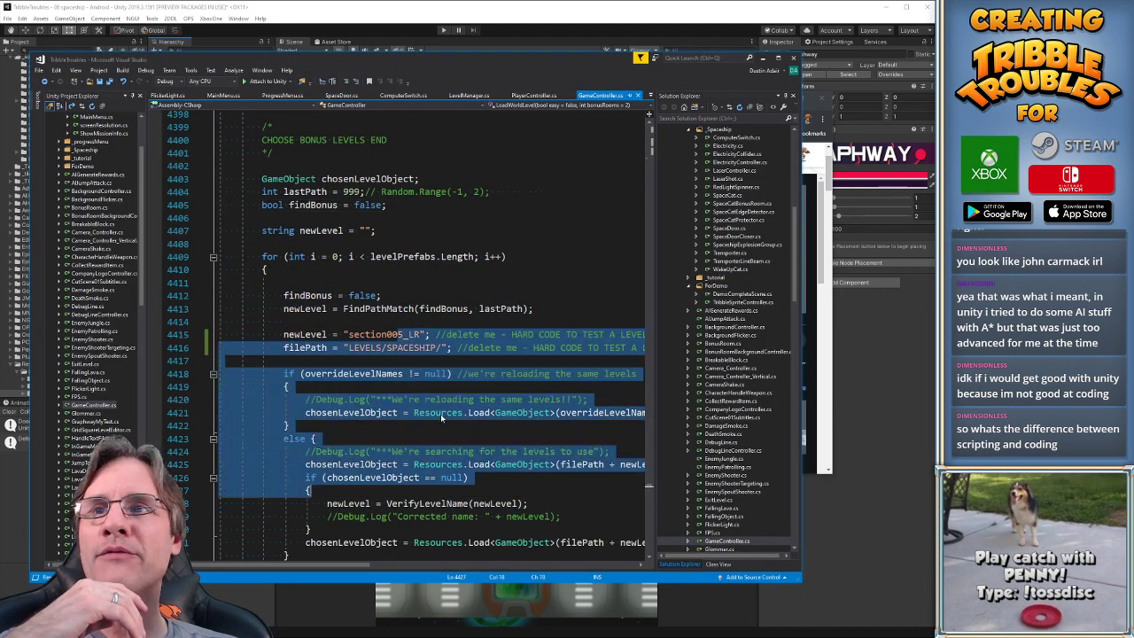
{"action": "left_click_drag", "start_coordinate": [649, 488], "coordinate": [660, 221]}
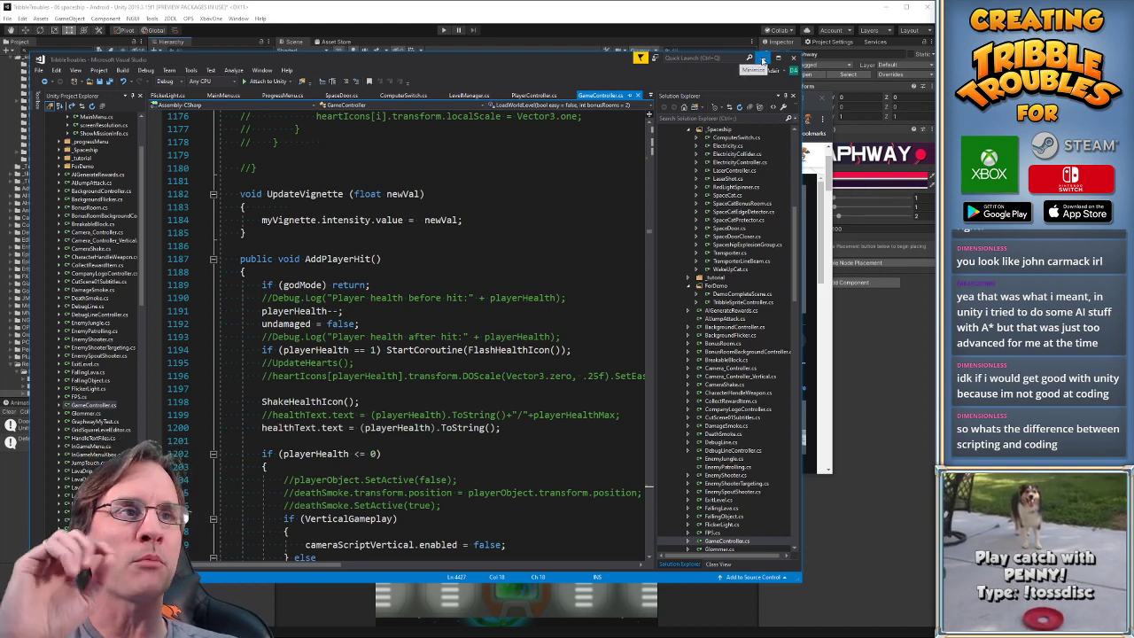
{"action": "left_click", "coordinate": [763, 60]}
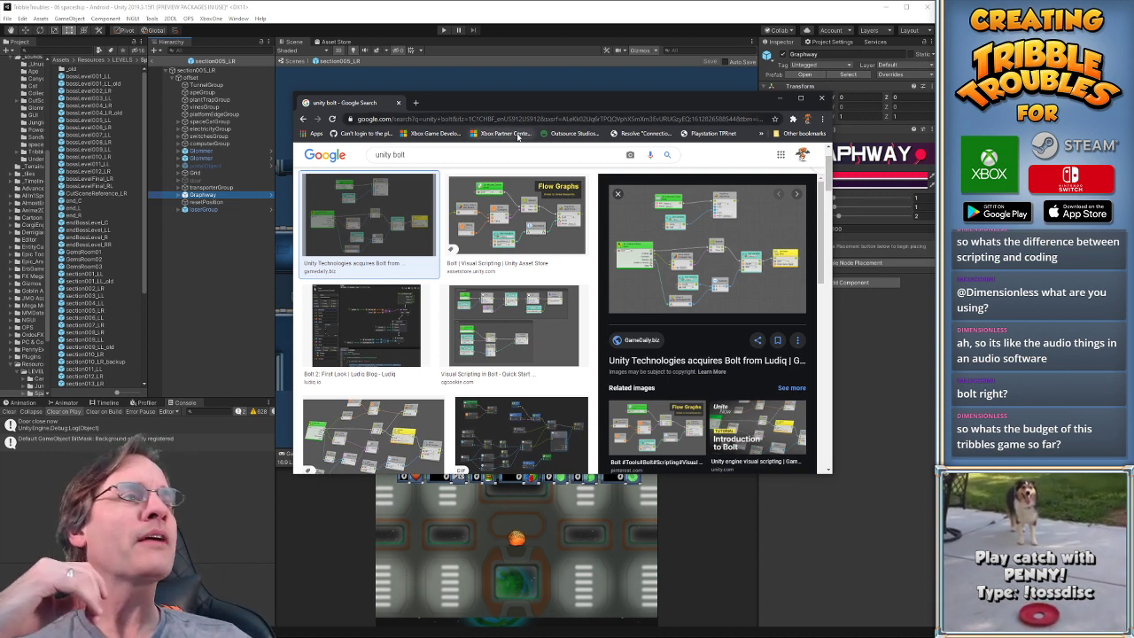
{"action": "left_click", "coordinate": [821, 97]}
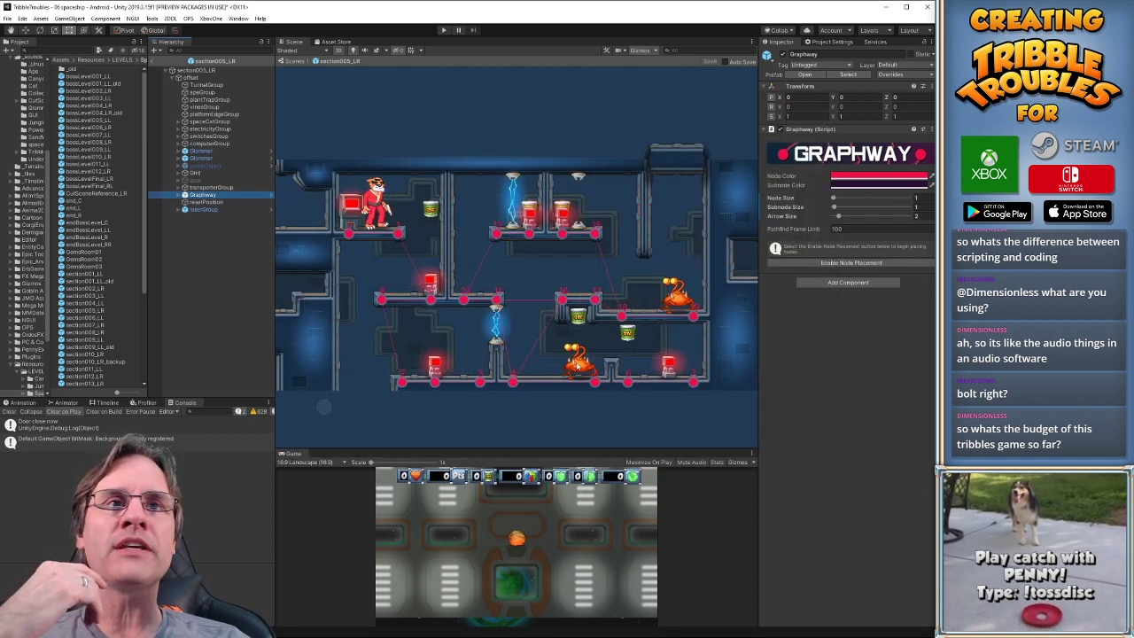
Expand the electricityGroup of the lower electric hazard and select Graphway to view the node numbers around it.
{"action": "scroll", "coordinate": [541, 316], "scroll_direction": "down", "scroll_amount": 1}
{"action": "scroll", "coordinate": [510, 295], "scroll_direction": "down", "scroll_amount": 3}
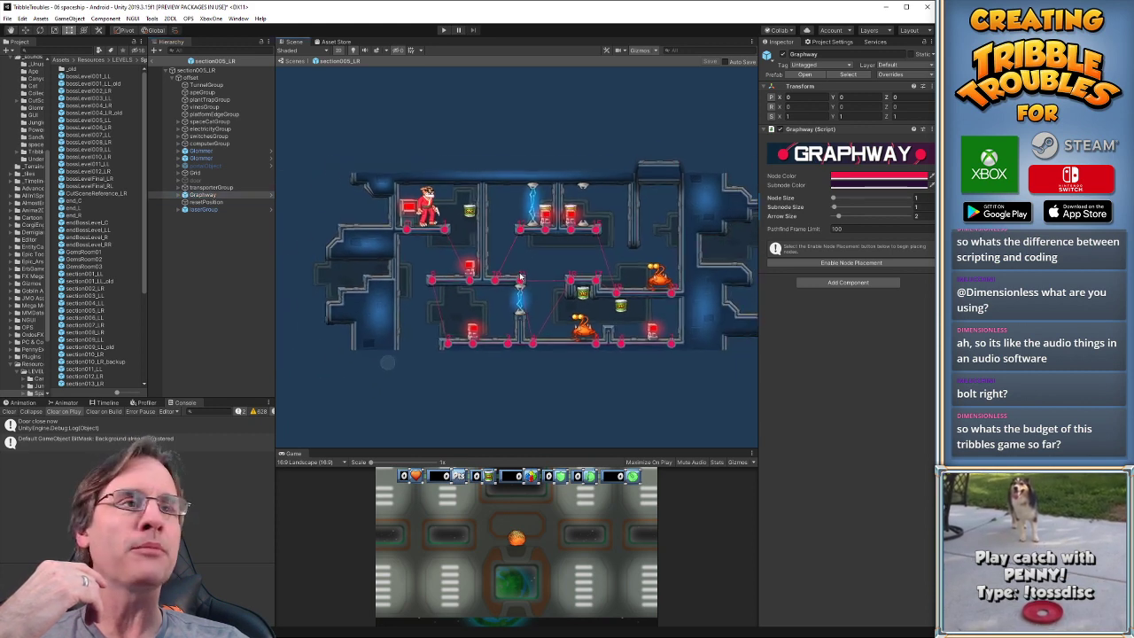
{"action": "scroll", "coordinate": [528, 301], "scroll_direction": "down", "scroll_amount": 1}
{"action": "scroll", "coordinate": [528, 301], "scroll_direction": "up", "scroll_amount": 2}
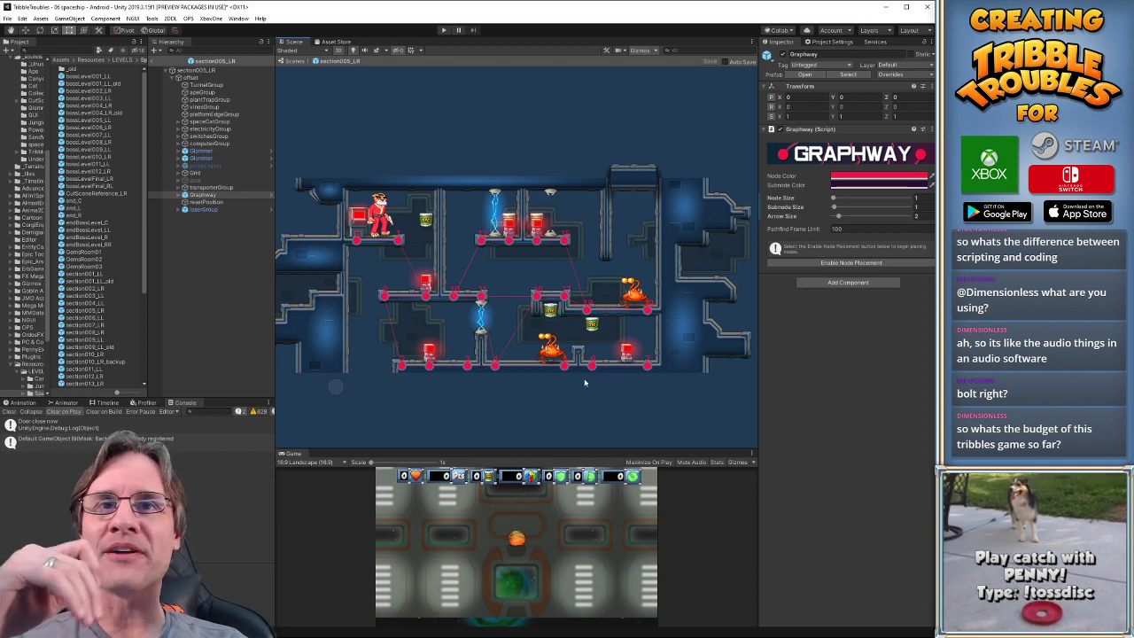
{"action": "scroll", "coordinate": [488, 409], "scroll_direction": "up", "scroll_amount": 2}
{"action": "scroll", "coordinate": [489, 412], "scroll_direction": "up", "scroll_amount": 2}
{"action": "middle_click_drag", "start_coordinate": [501, 377], "coordinate": [517, 412]}
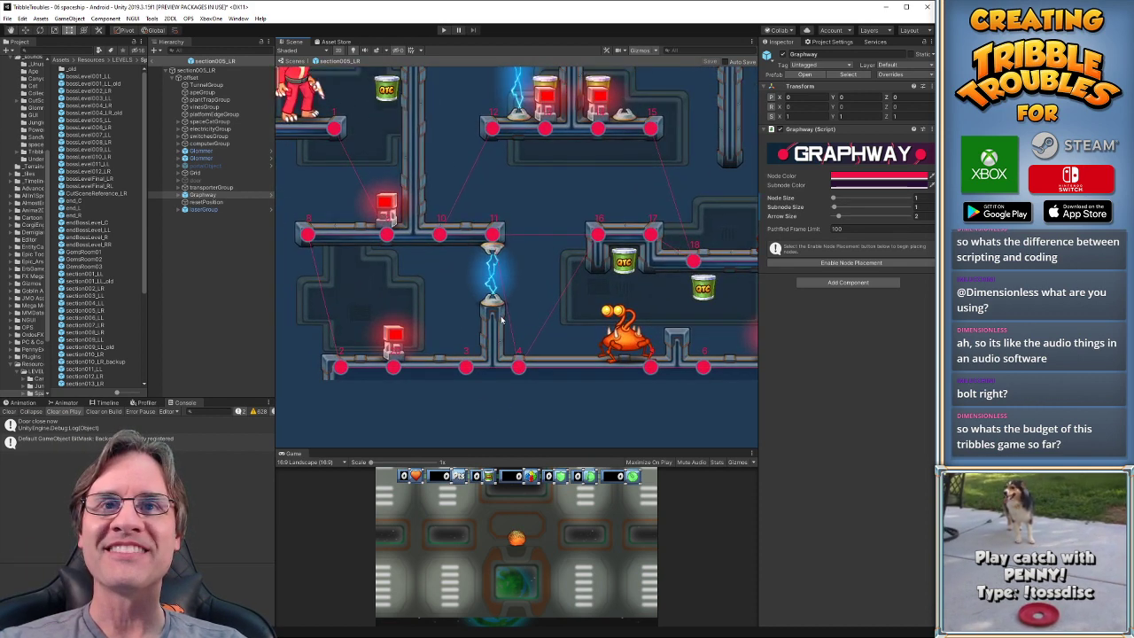
{"action": "left_click", "coordinate": [495, 288]}
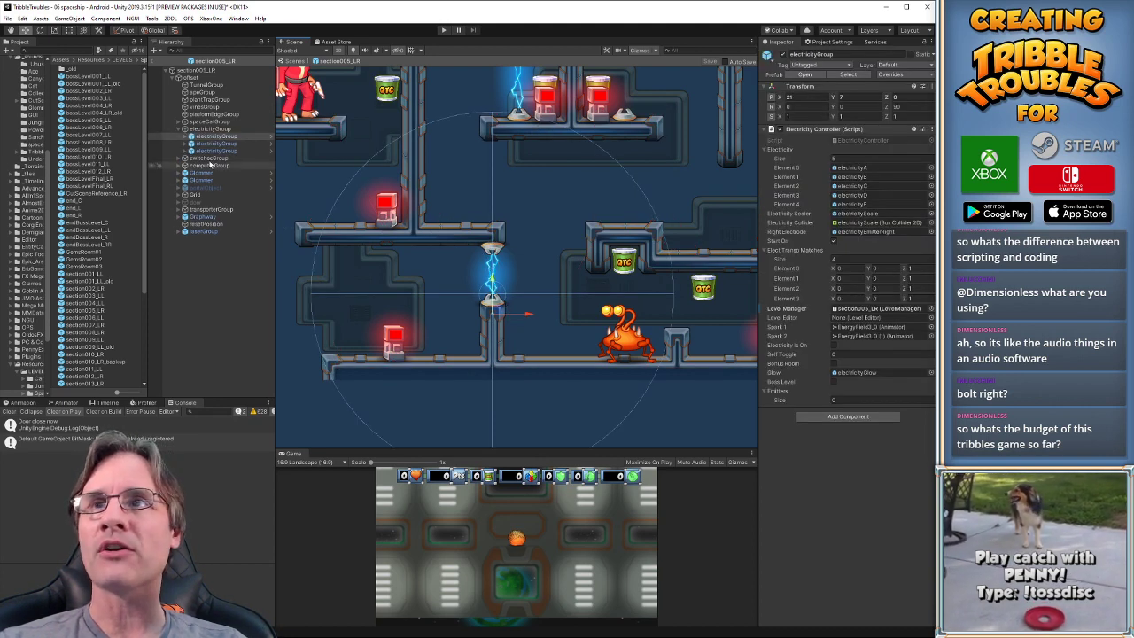
{"action": "left_click", "coordinate": [186, 138]}
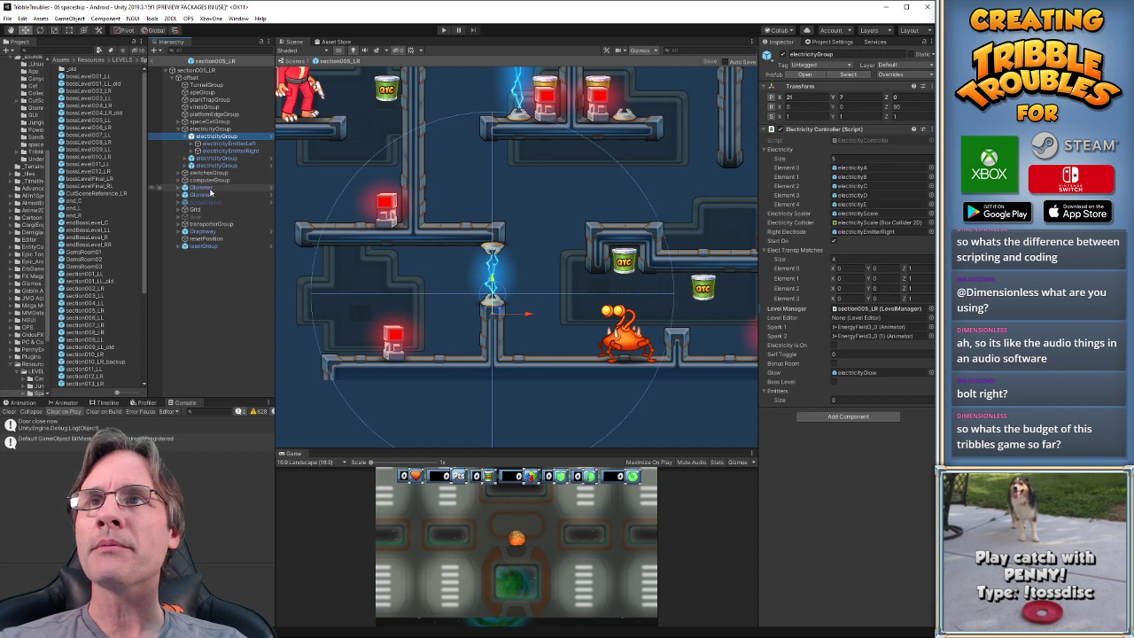
{"action": "left_click", "coordinate": [202, 231]}
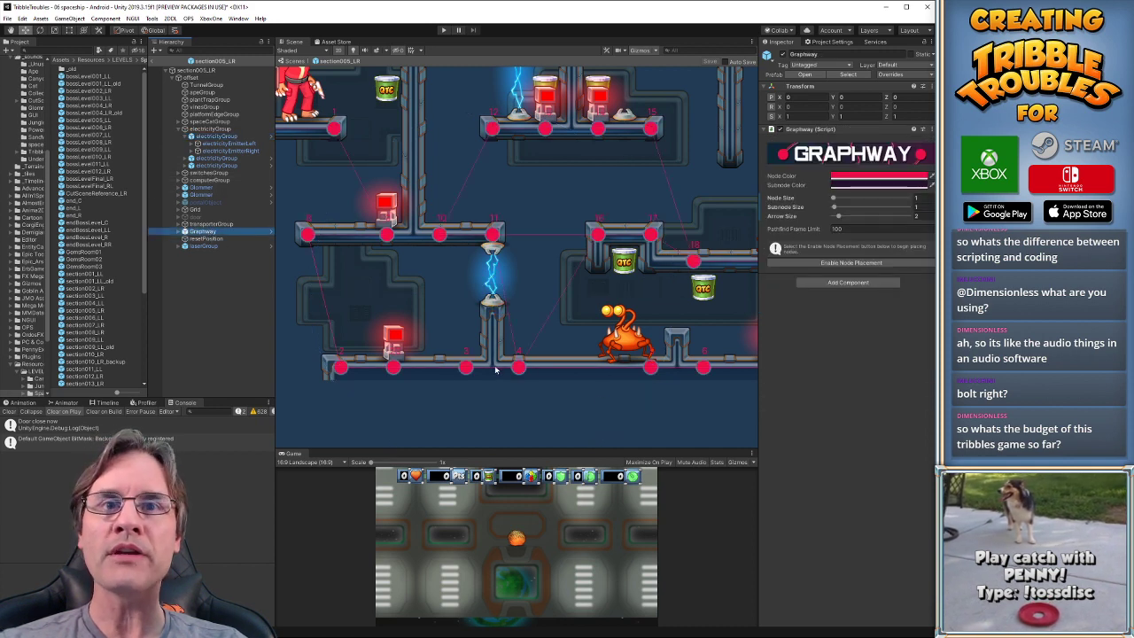
Set Element 0 of the lower electricityGroup's Elect Transp Matches to X 3, Y 4, Z 2.
{"action": "left_click", "coordinate": [211, 137]}
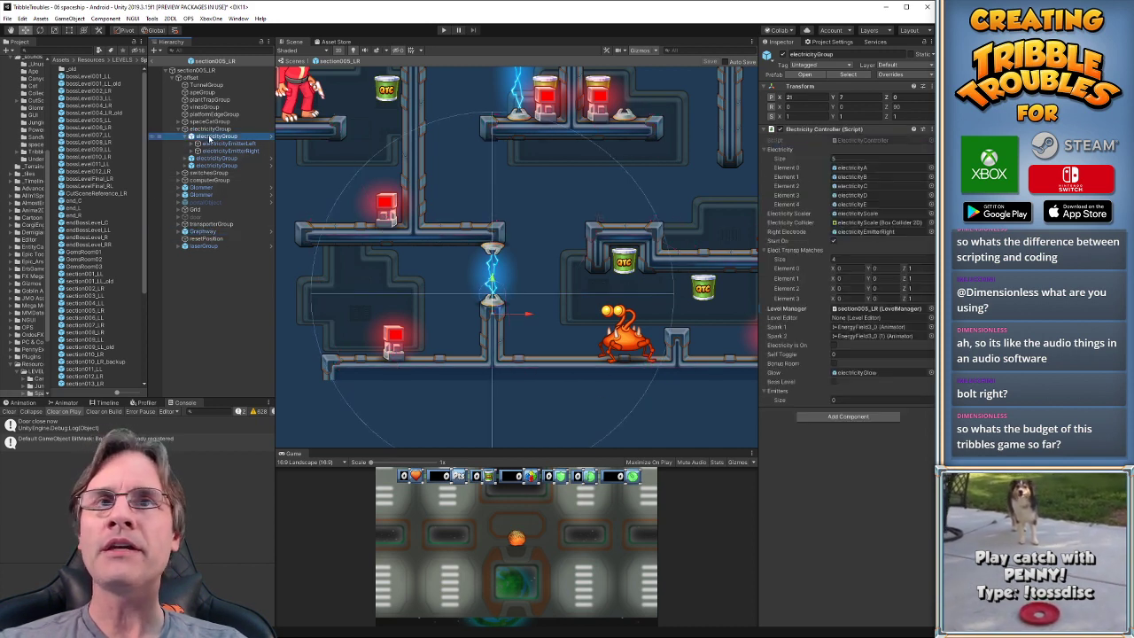
{"action": "left_click", "coordinate": [841, 267]}
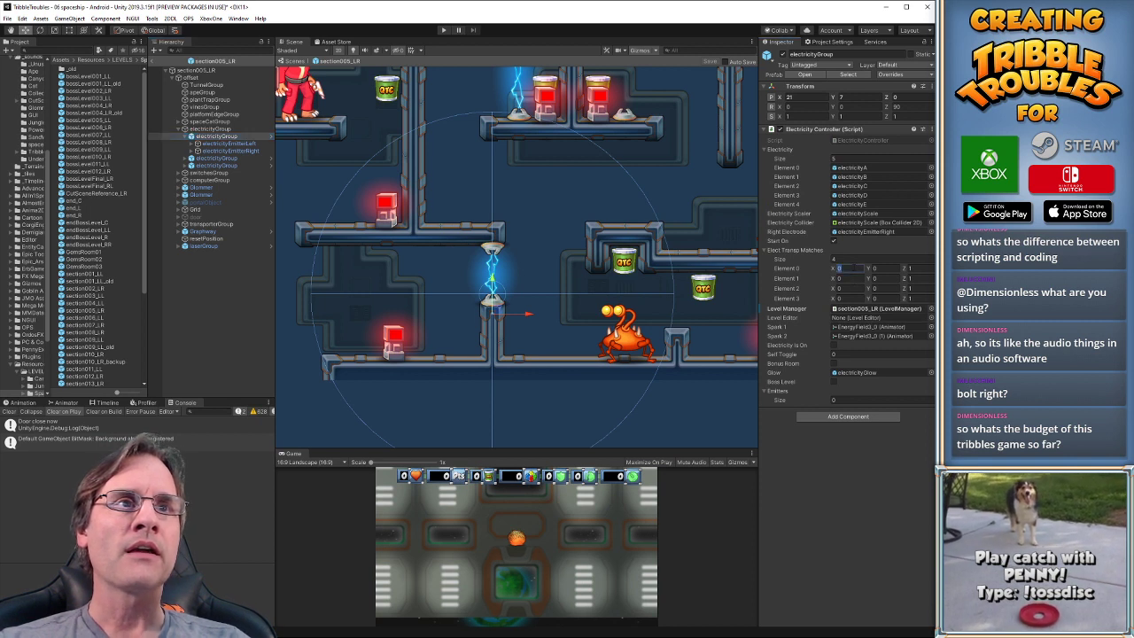
{"action": "type", "text": "4"}
{"action": "key", "text": "Tab"}
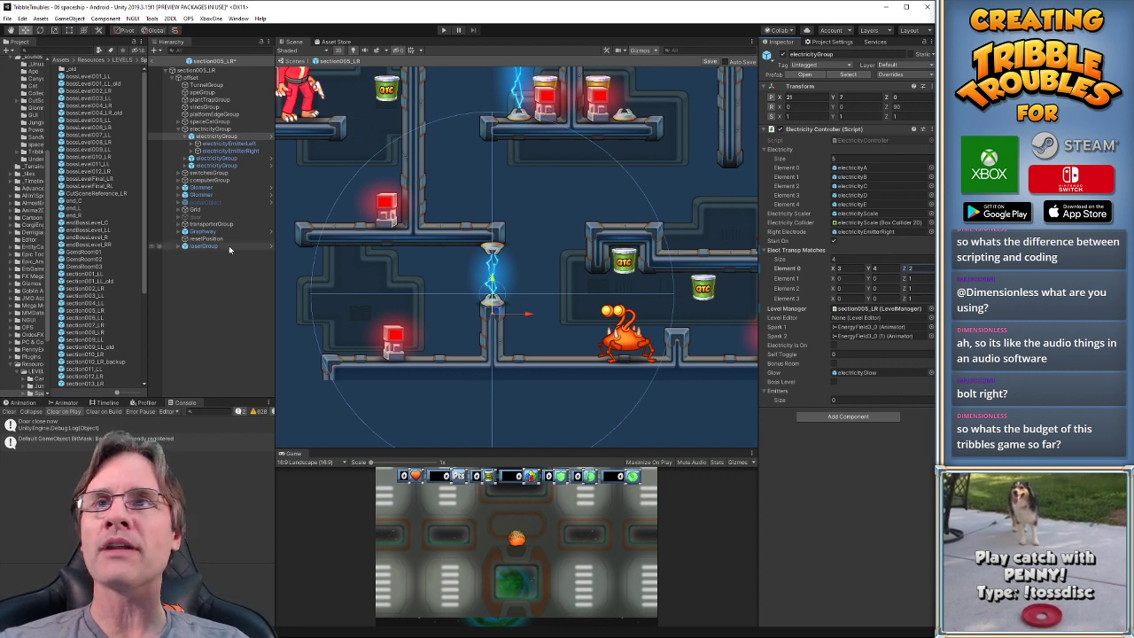
Display the Graphway nodes and read the numbers around the electric hazards on the upper platform.
{"action": "left_click", "coordinate": [202, 233]}
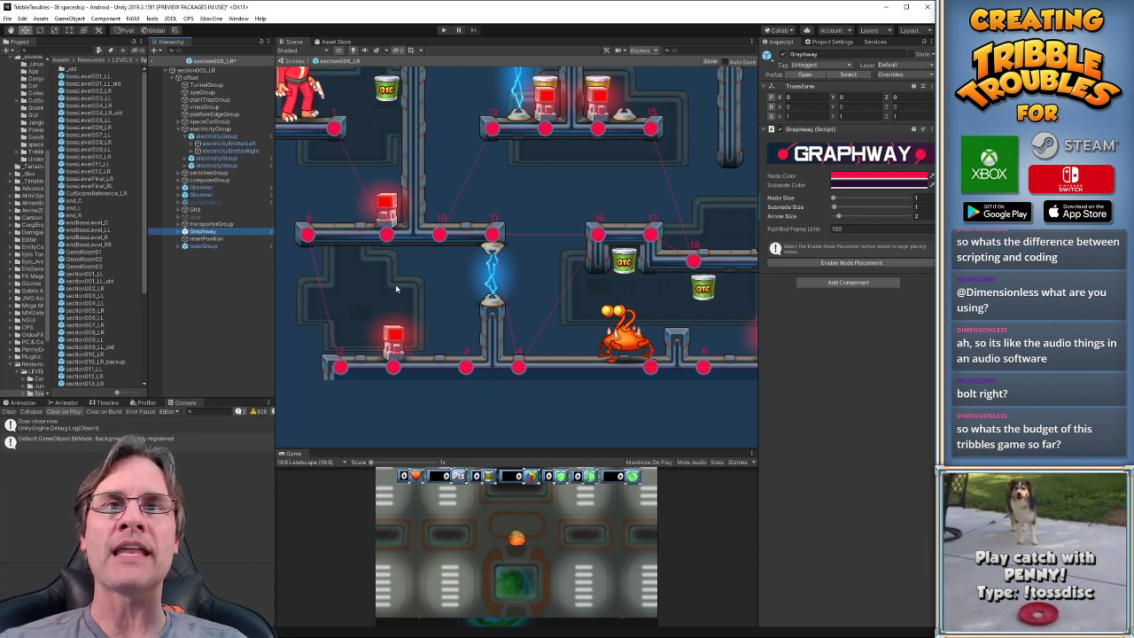
{"action": "middle_click_drag", "start_coordinate": [531, 183], "coordinate": [531, 324]}
{"action": "scroll", "coordinate": [528, 332], "scroll_direction": "down", "scroll_amount": 3}
{"action": "scroll", "coordinate": [523, 306], "scroll_direction": "down", "scroll_amount": 1}
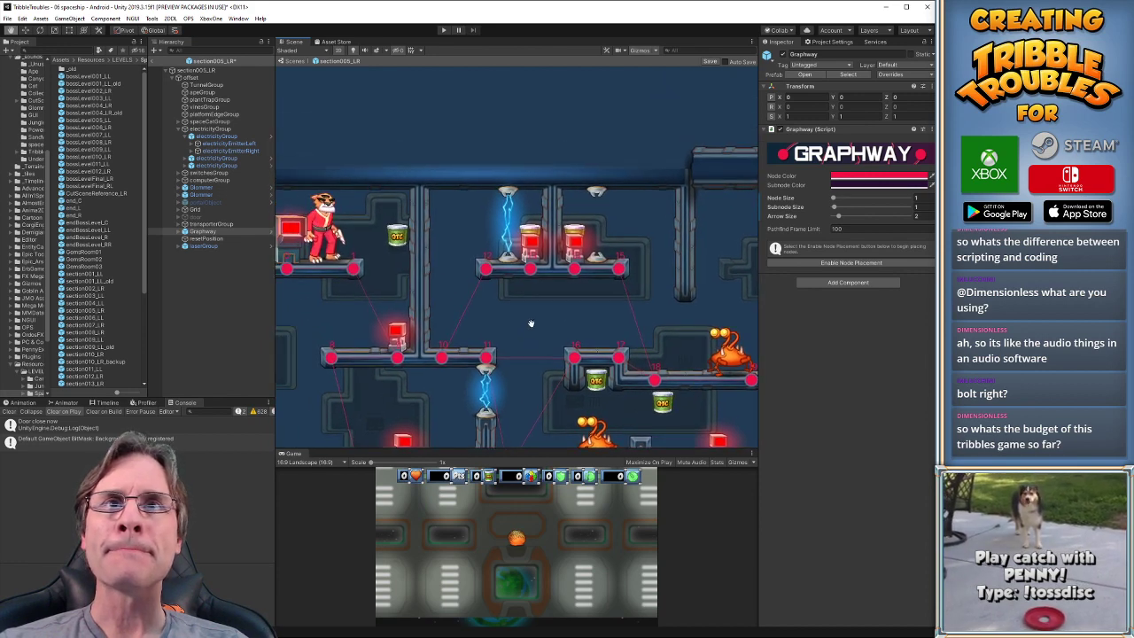
{"action": "scroll", "coordinate": [514, 258], "scroll_direction": "up", "scroll_amount": 3}
{"action": "left_click", "coordinate": [502, 261]}
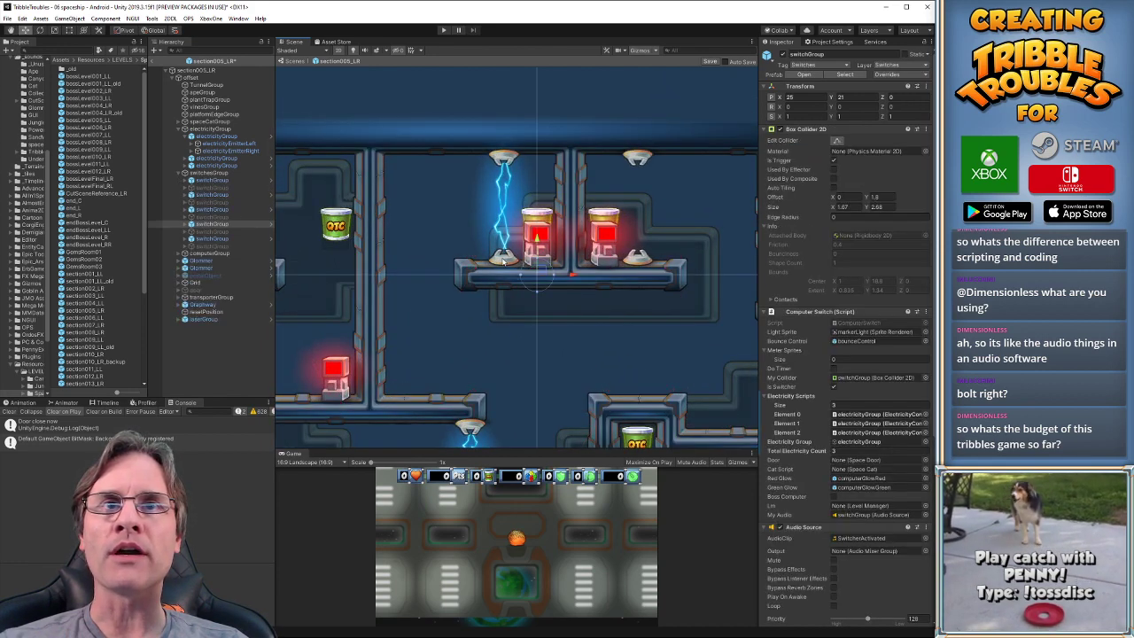
{"action": "left_click", "coordinate": [204, 304]}
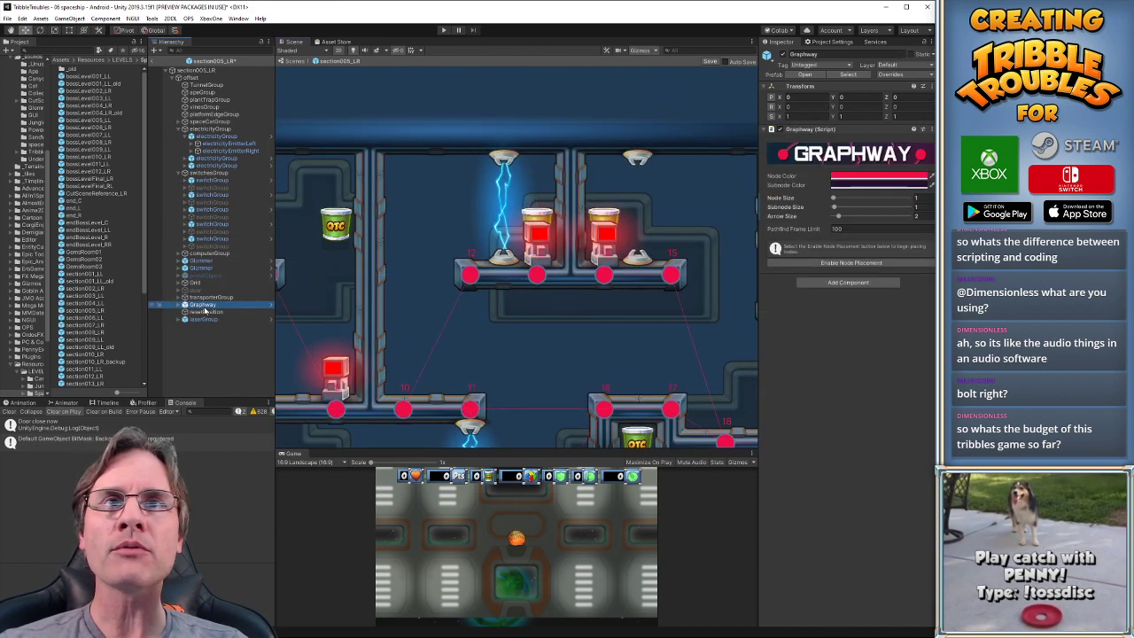
Select the electricityGroup beside the upper platform's first switch and set its Elect Transp Matches Element 0 to X 12, Y 13, Z 2.
{"action": "left_click", "coordinate": [502, 259]}
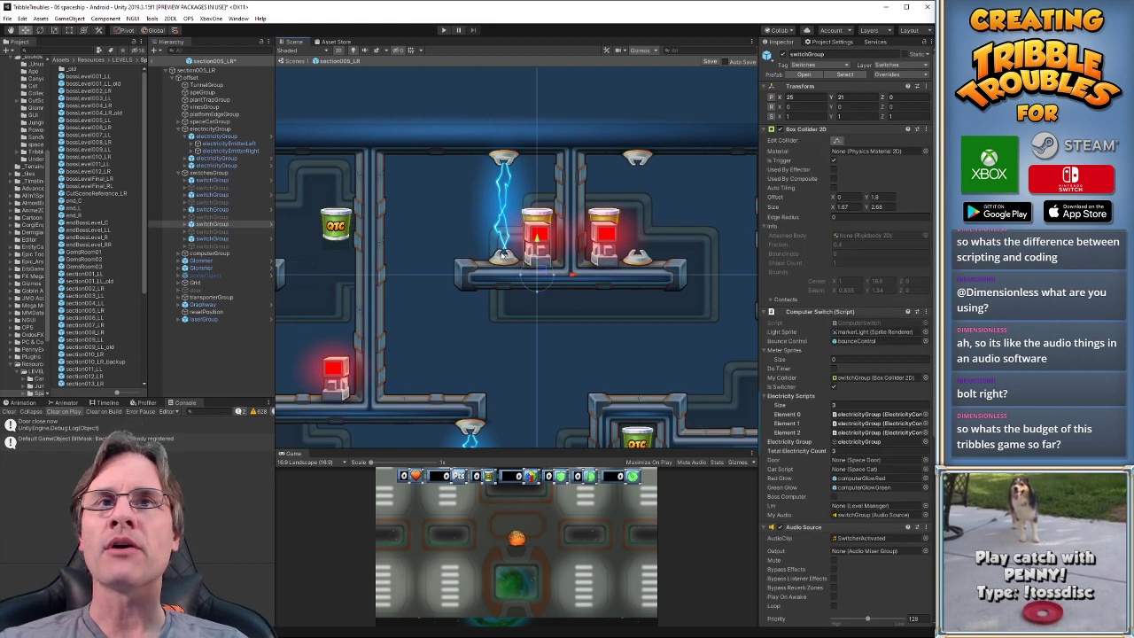
{"action": "left_click", "coordinate": [503, 257]}
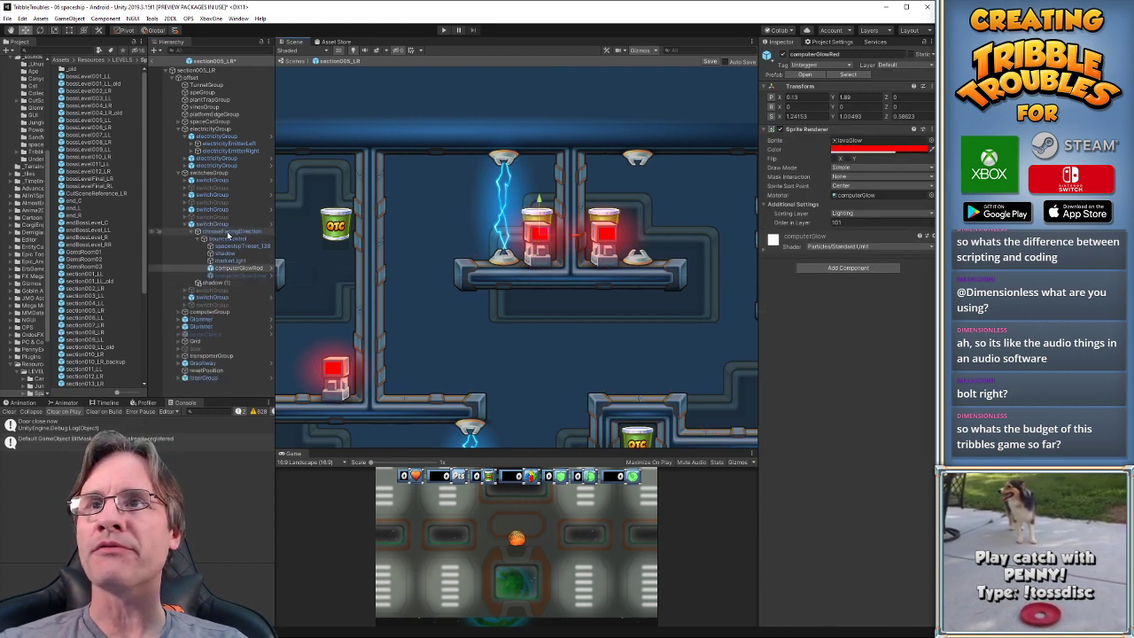
{"action": "left_click", "coordinate": [213, 224]}
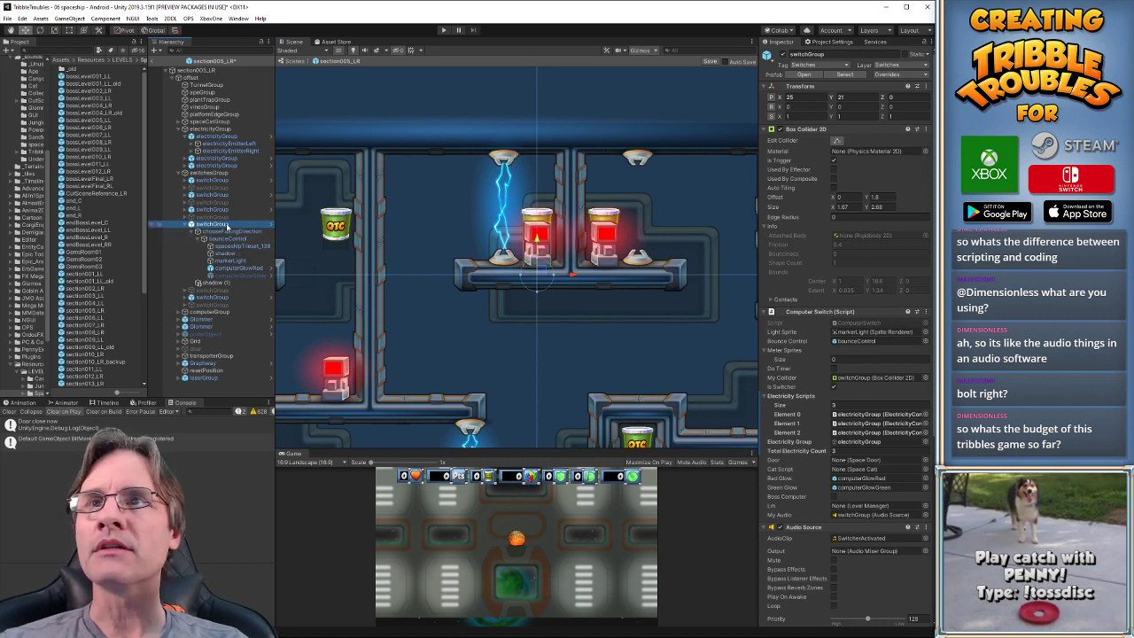
{"action": "left_click", "coordinate": [471, 234]}
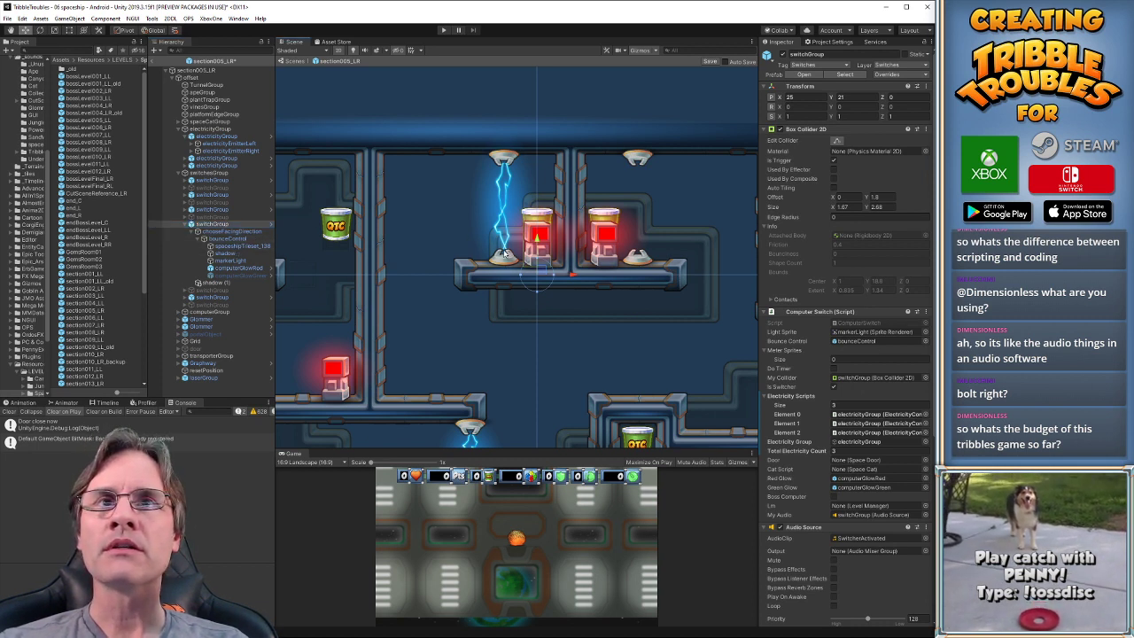
{"action": "left_click", "coordinate": [496, 184]}
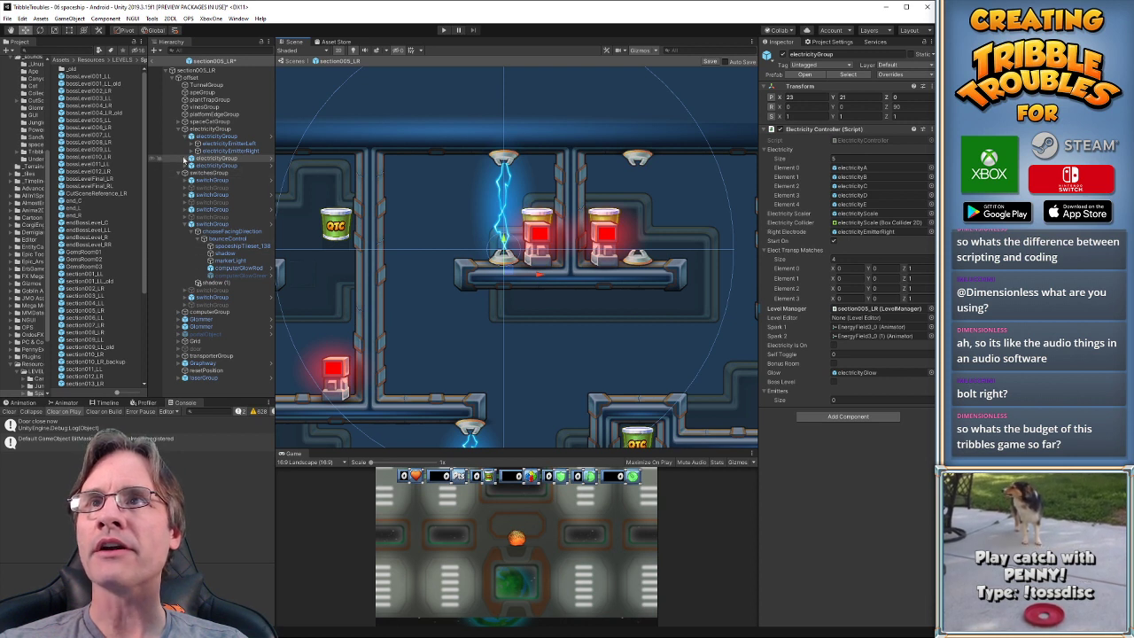
{"action": "left_click", "coordinate": [185, 159]}
{"action": "left_click", "coordinate": [838, 268]}
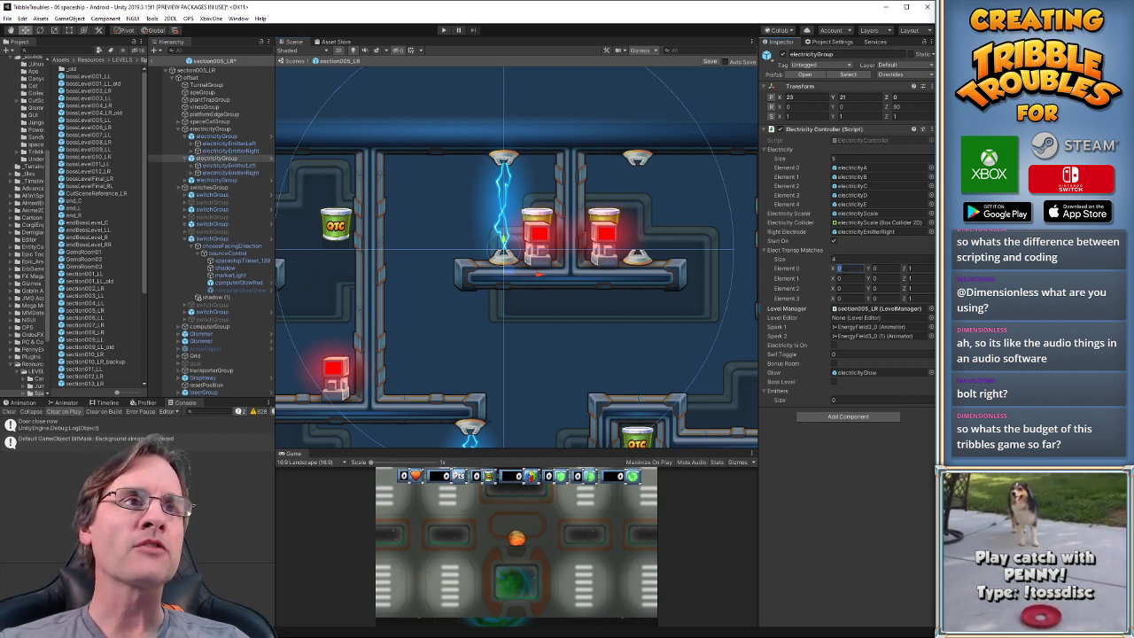
{"action": "type", "text": "12"}
{"action": "key", "text": "Tab"}
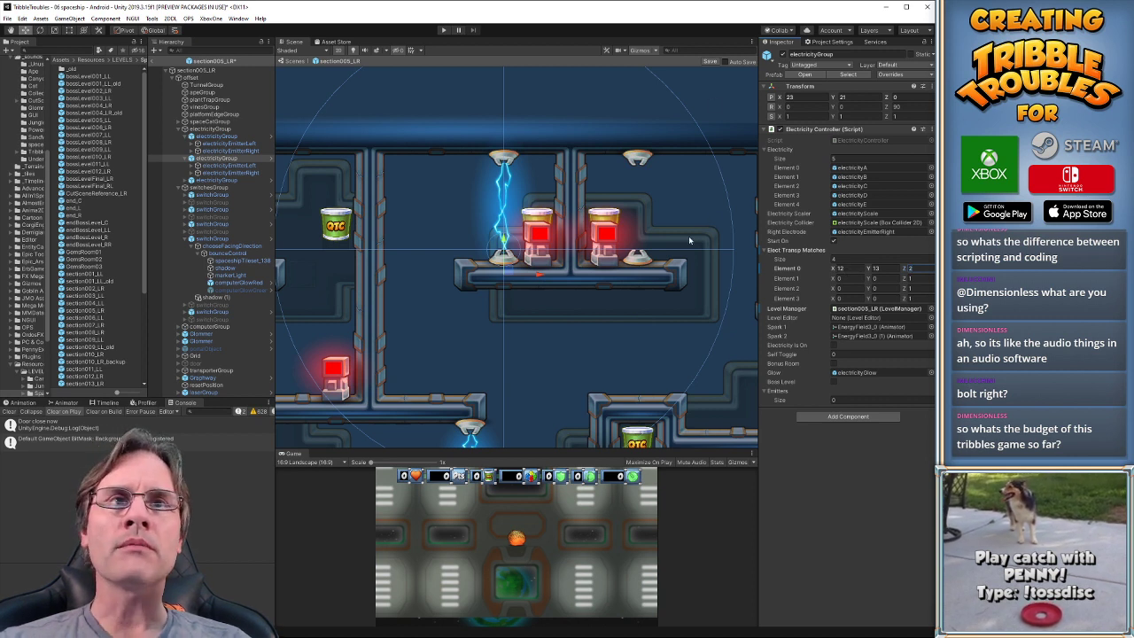
Check the Graphway nodes by the inactive upper electricityGroup and set its Elect Transp Matches Element 0 to X 14, Y 15, Z 2.
{"action": "left_click", "coordinate": [643, 162]}
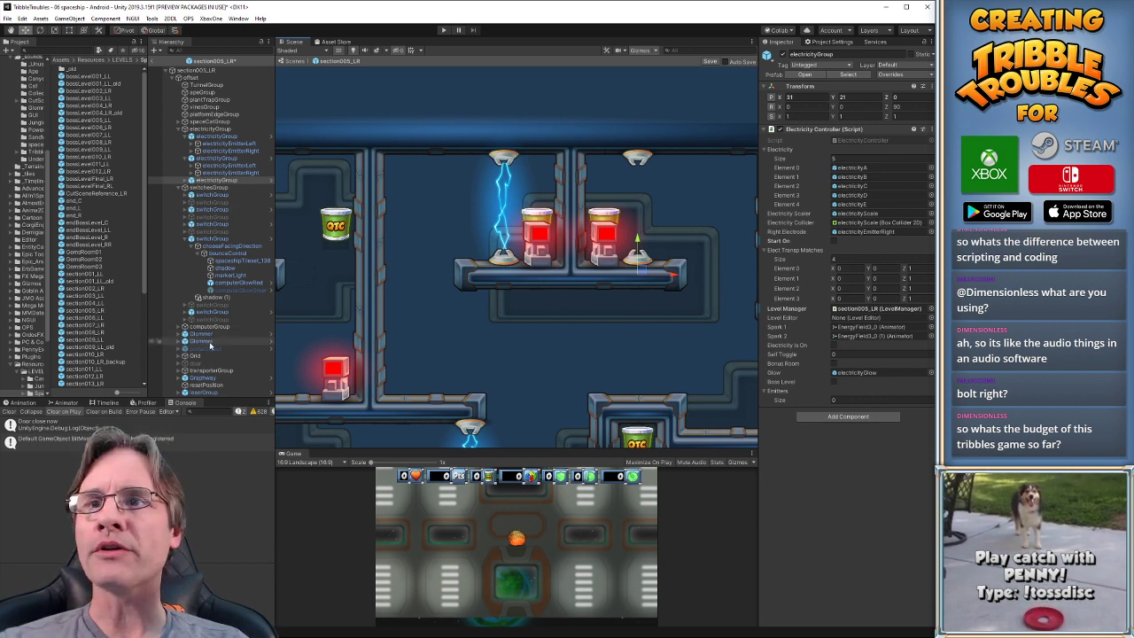
{"action": "left_click", "coordinate": [221, 378]}
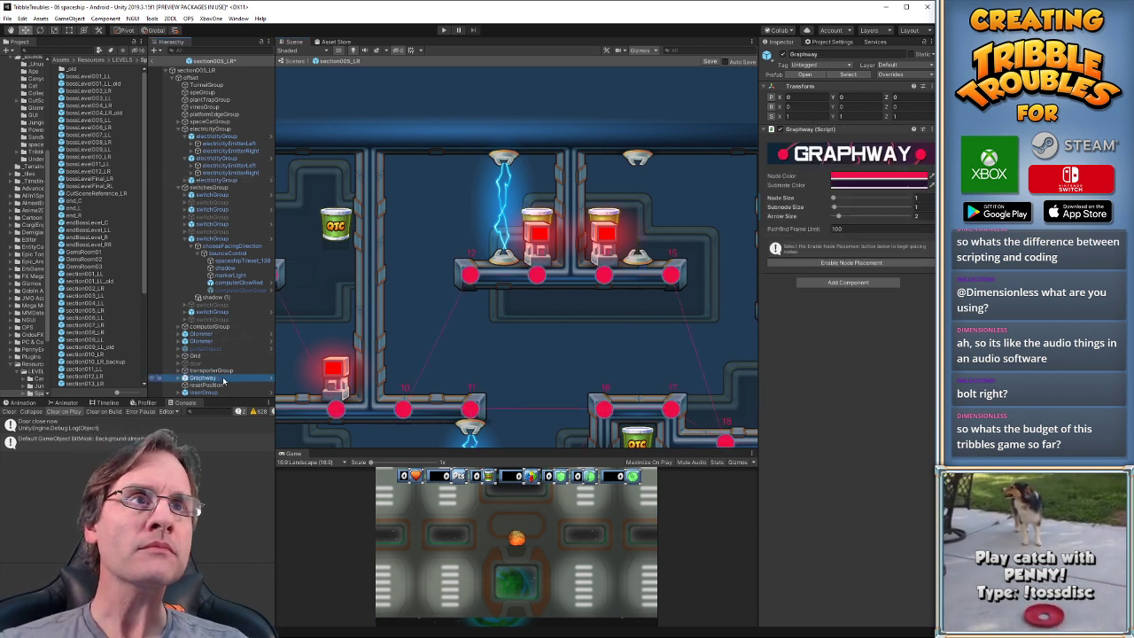
{"action": "left_click", "coordinate": [222, 181]}
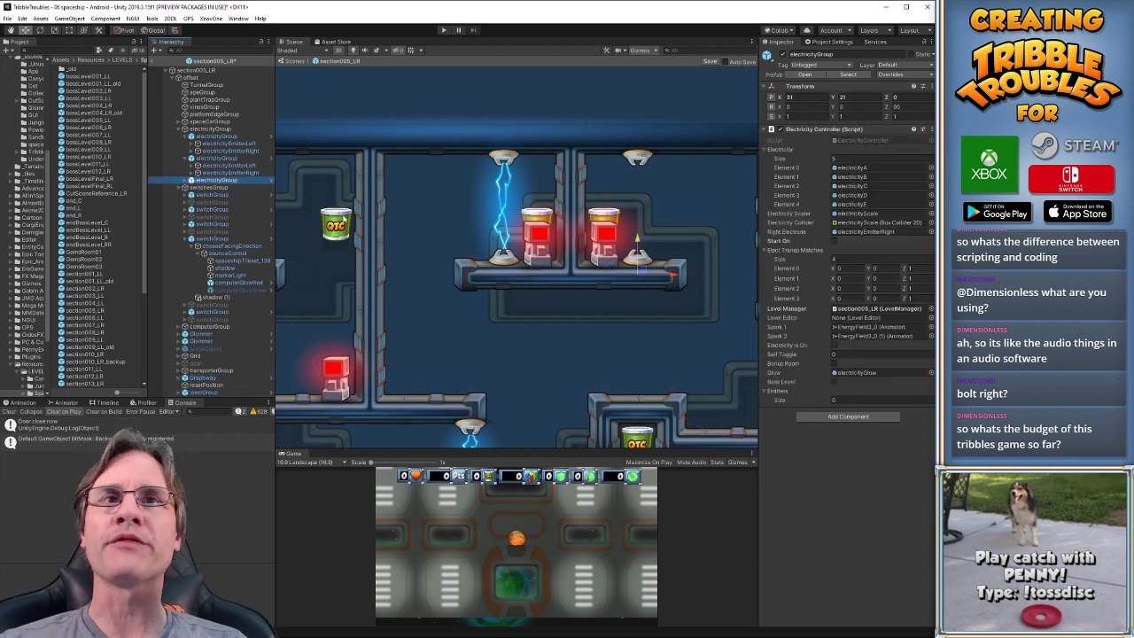
{"action": "left_click", "coordinate": [855, 267]}
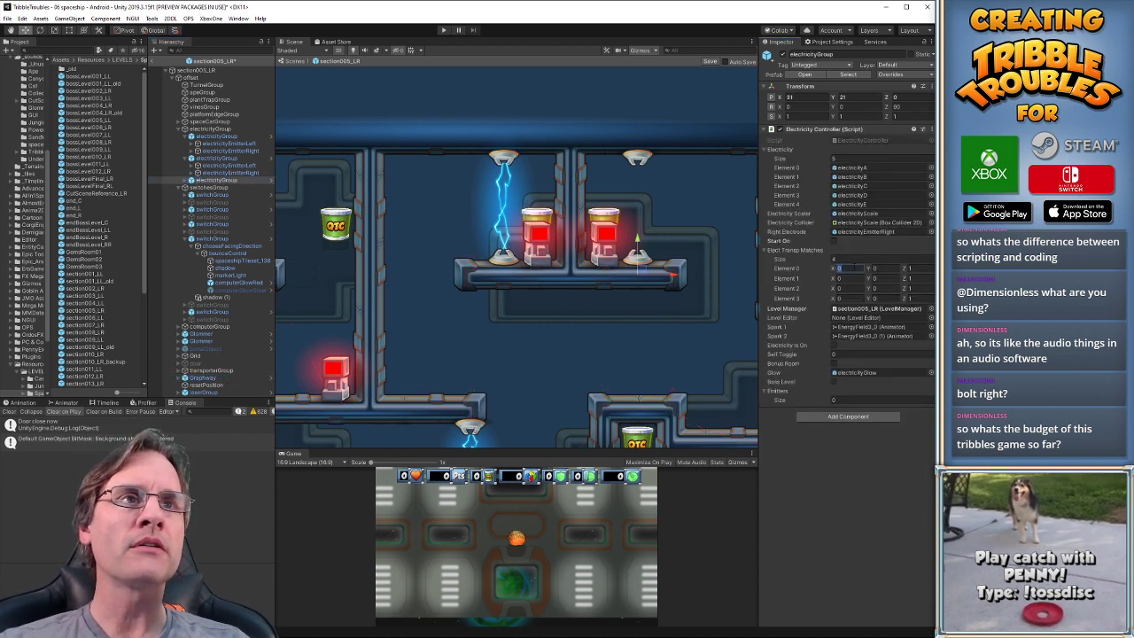
{"action": "type", "text": "1415"}
{"action": "key", "text": "Tab"}
{"action": "type", "text": "2"}
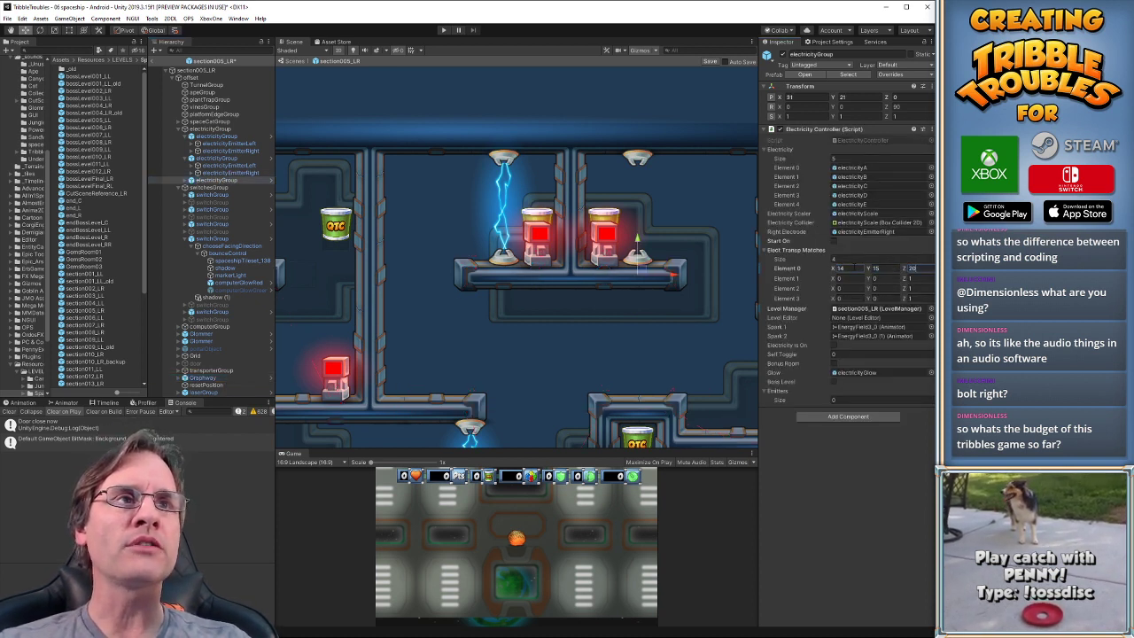
Run the spaceship scene in Play mode and examine the Graphway nodes on either side of the lower electric hazard.
{"action": "scroll", "coordinate": [620, 376], "scroll_direction": "down", "scroll_amount": 12}
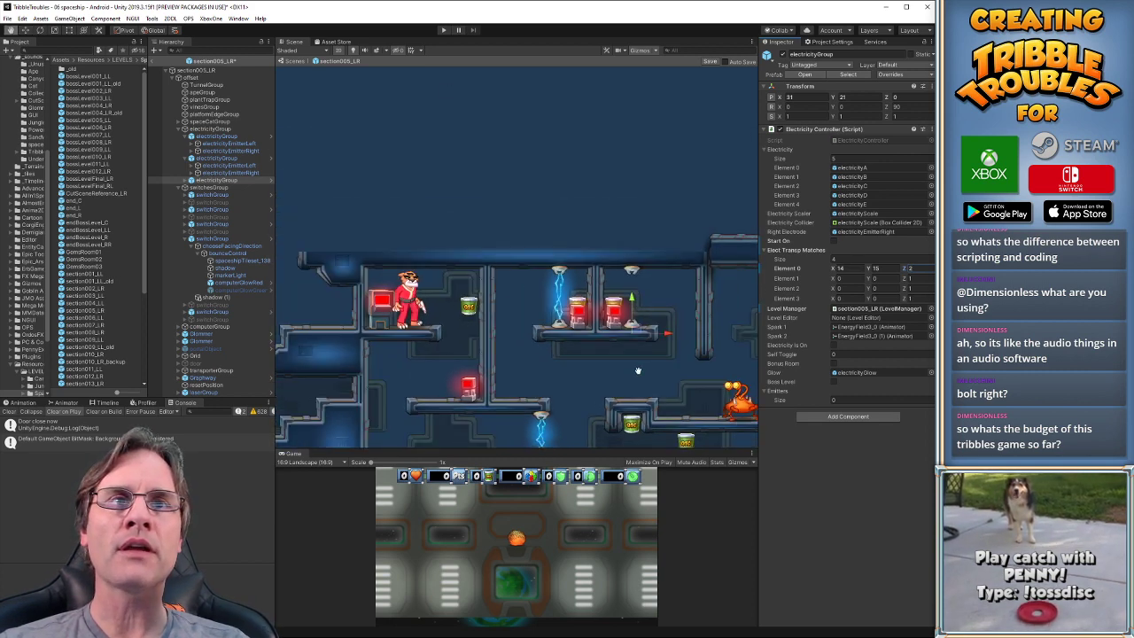
{"action": "middle_click_drag", "start_coordinate": [640, 369], "coordinate": [579, 309]}
{"action": "scroll", "coordinate": [551, 275], "scroll_direction": "down", "scroll_amount": 3}
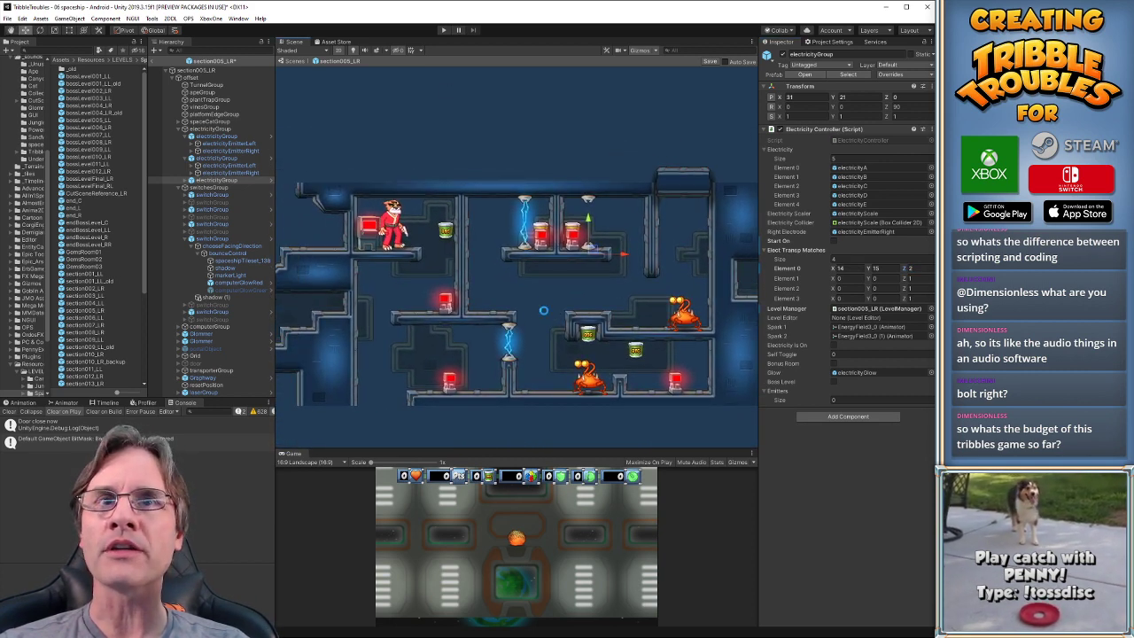
{"action": "left_click", "coordinate": [446, 30]}
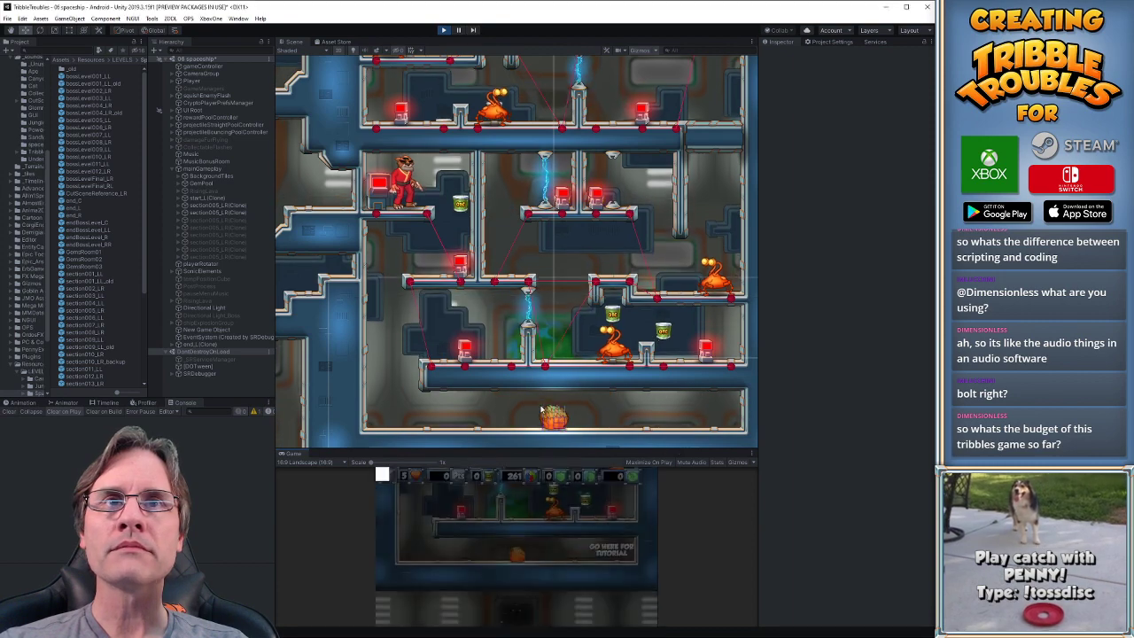
{"action": "scroll", "coordinate": [542, 394], "scroll_direction": "up", "scroll_amount": 6}
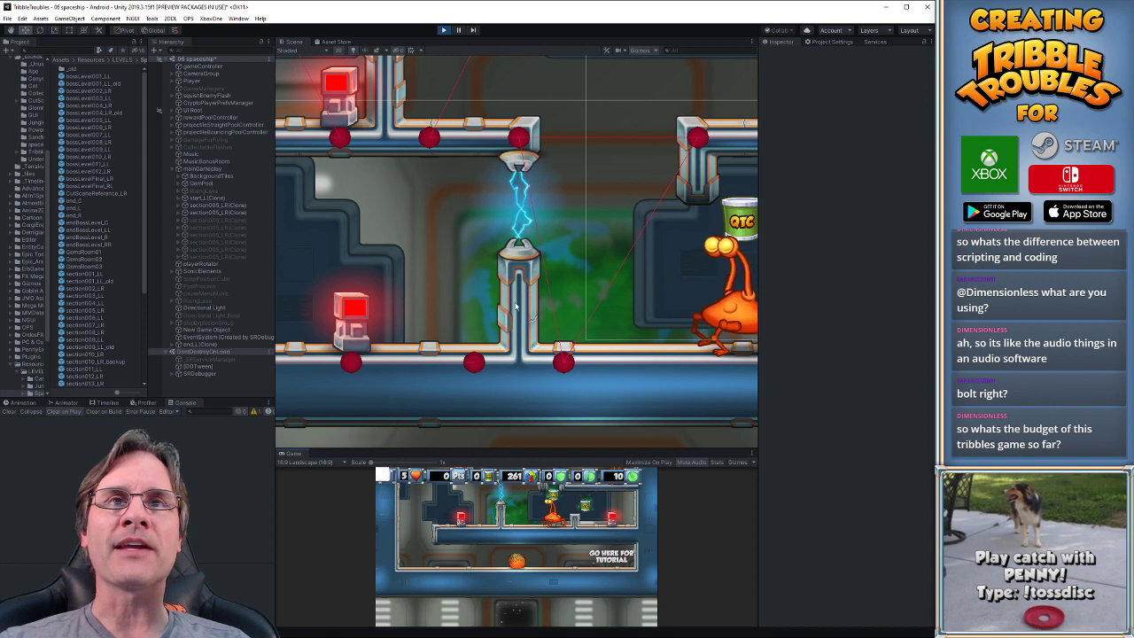
{"action": "scroll", "coordinate": [522, 308], "scroll_direction": "down", "scroll_amount": 1}
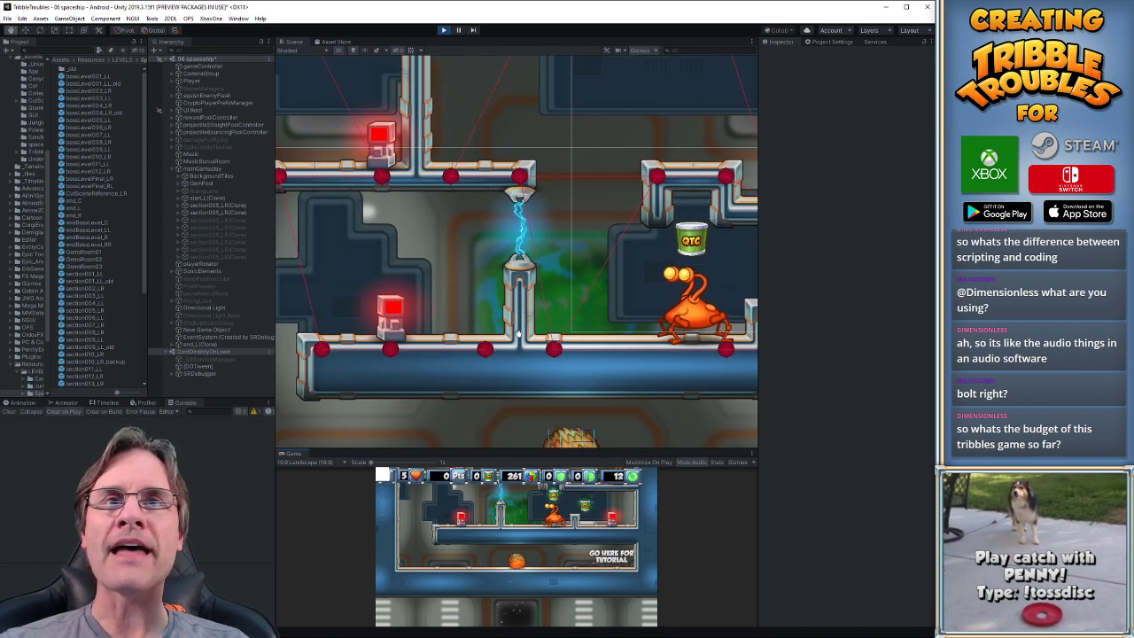
{"action": "scroll", "coordinate": [576, 328], "scroll_direction": "up", "scroll_amount": 2}
{"action": "middle_click_drag", "start_coordinate": [630, 347], "coordinate": [610, 318]}
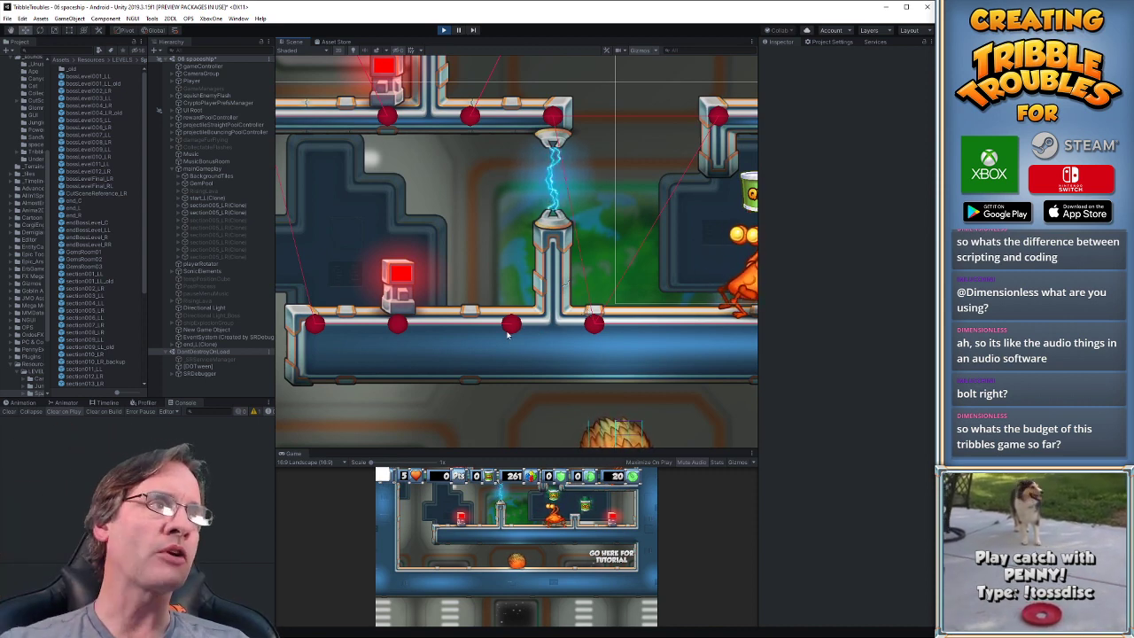
Select the red-shirt cat's CatRedShirtGroup in the running level and enable Path Debug in its Space Cat script.
{"action": "scroll", "coordinate": [512, 259], "scroll_direction": "down", "scroll_amount": 3}
{"action": "left_click_drag", "start_coordinate": [511, 259], "coordinate": [511, 278]}
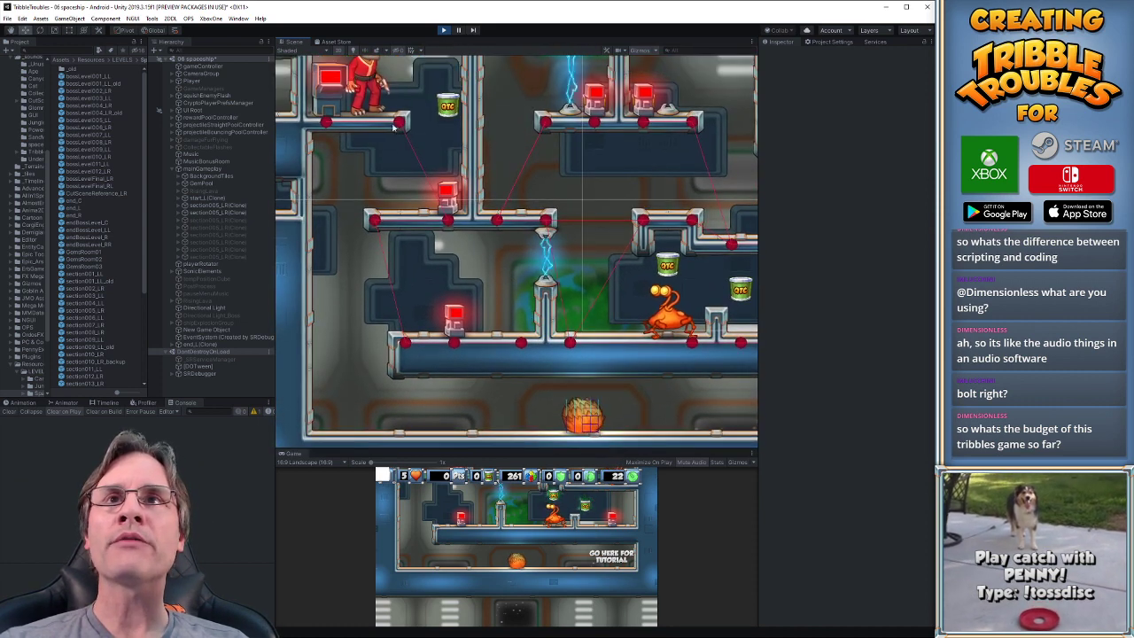
{"action": "scroll", "coordinate": [511, 279], "scroll_direction": "down", "scroll_amount": 2}
{"action": "scroll", "coordinate": [369, 152], "scroll_direction": "down", "scroll_amount": 2}
{"action": "middle_click_drag", "start_coordinate": [370, 152], "coordinate": [366, 173]}
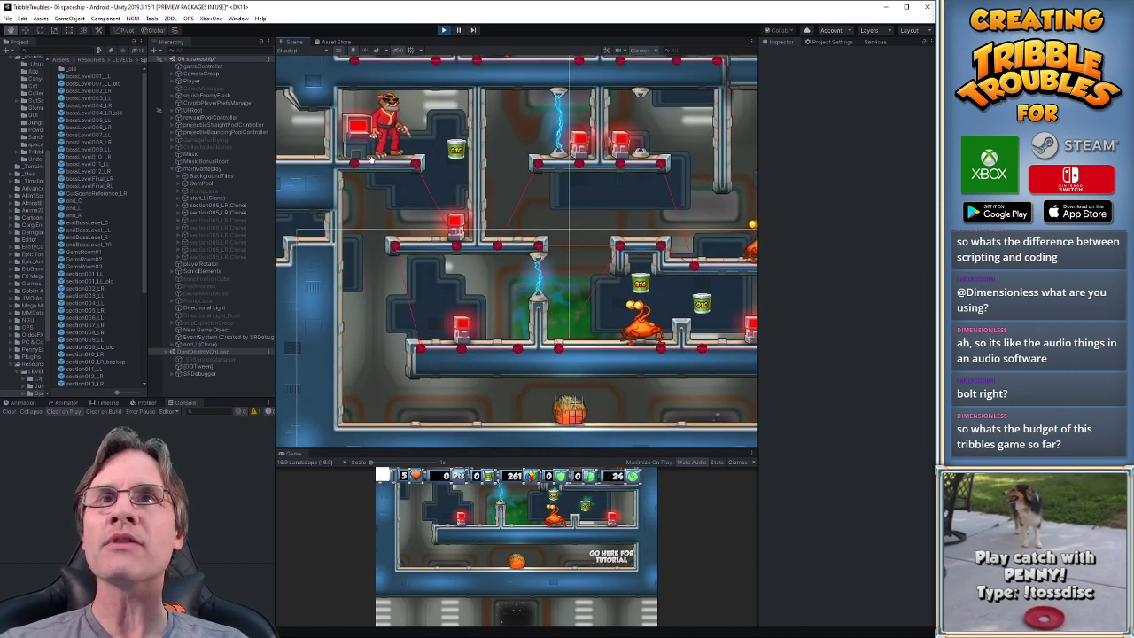
{"action": "left_click", "coordinate": [387, 115]}
{"action": "left_click", "coordinate": [387, 115]}
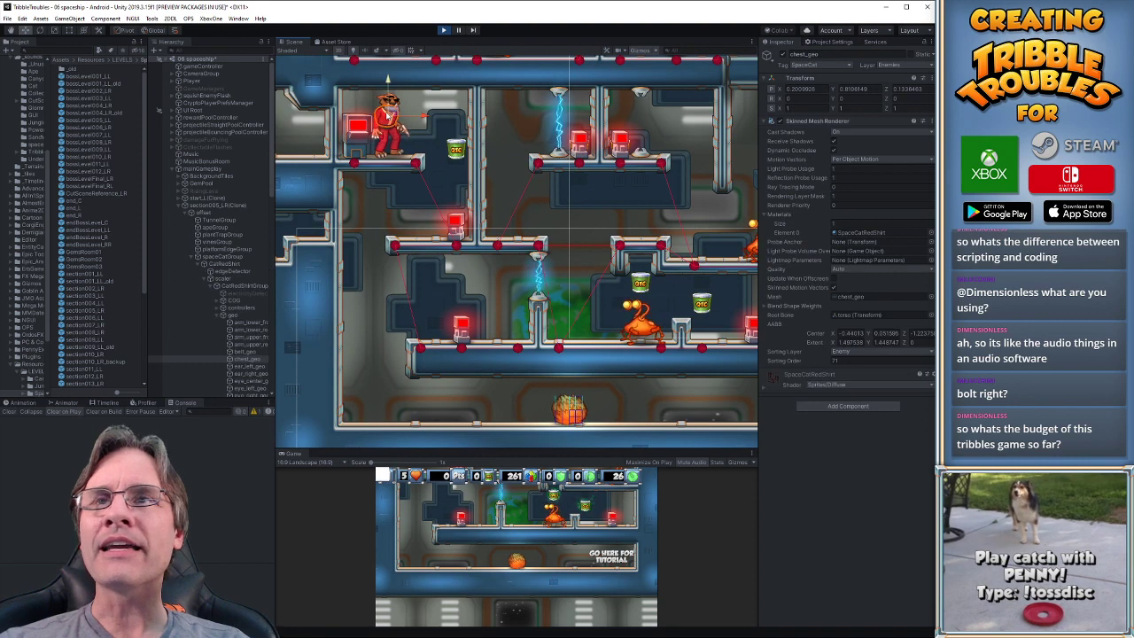
{"action": "left_click", "coordinate": [235, 314]}
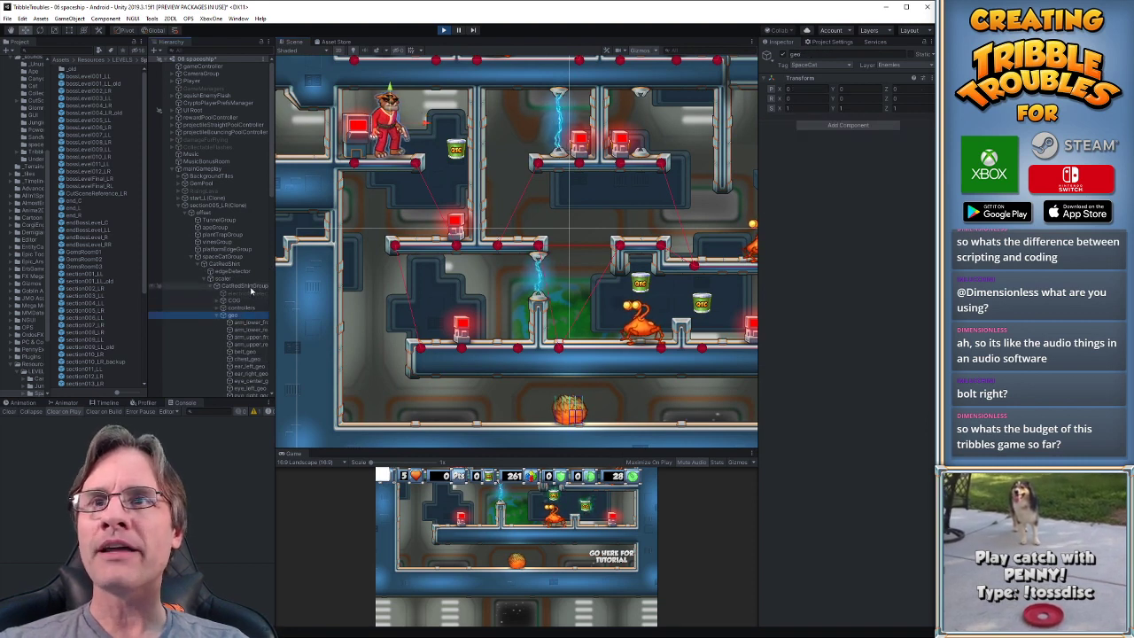
{"action": "left_click", "coordinate": [239, 285]}
{"action": "scroll", "coordinate": [811, 346], "scroll_direction": "down", "scroll_amount": 8}
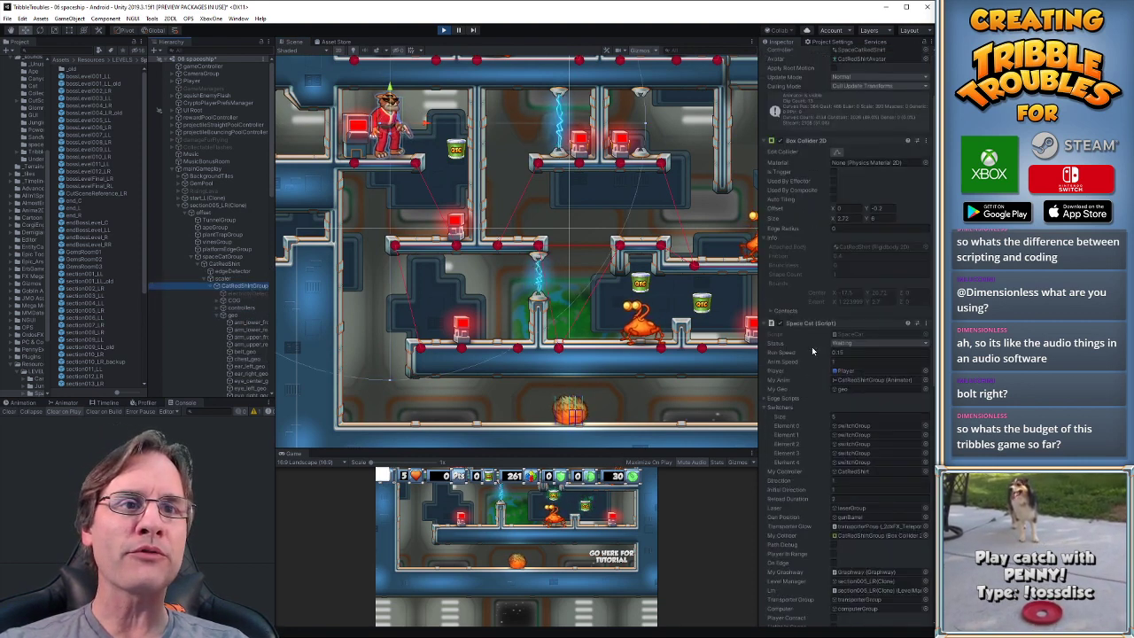
{"action": "scroll", "coordinate": [812, 353], "scroll_direction": "up", "scroll_amount": 3}
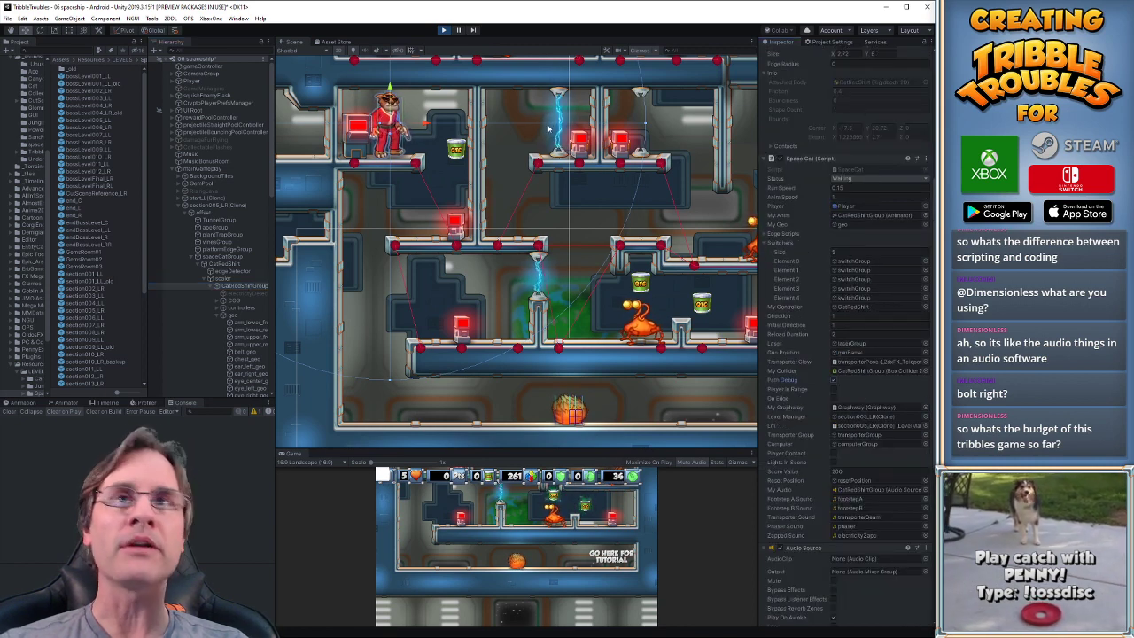
Playtest by moving the tribble left along the bottom floor, jumping onto the lower platform and heading right past the electric hazard.
{"action": "left_click", "coordinate": [460, 31]}
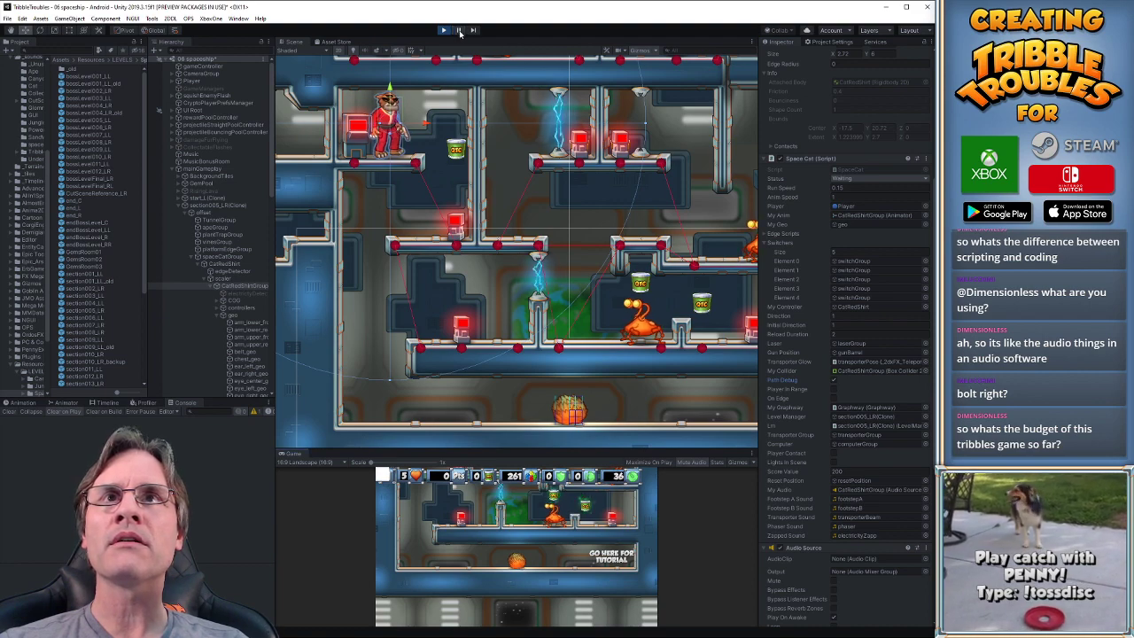
{"action": "key", "text": "Left"}
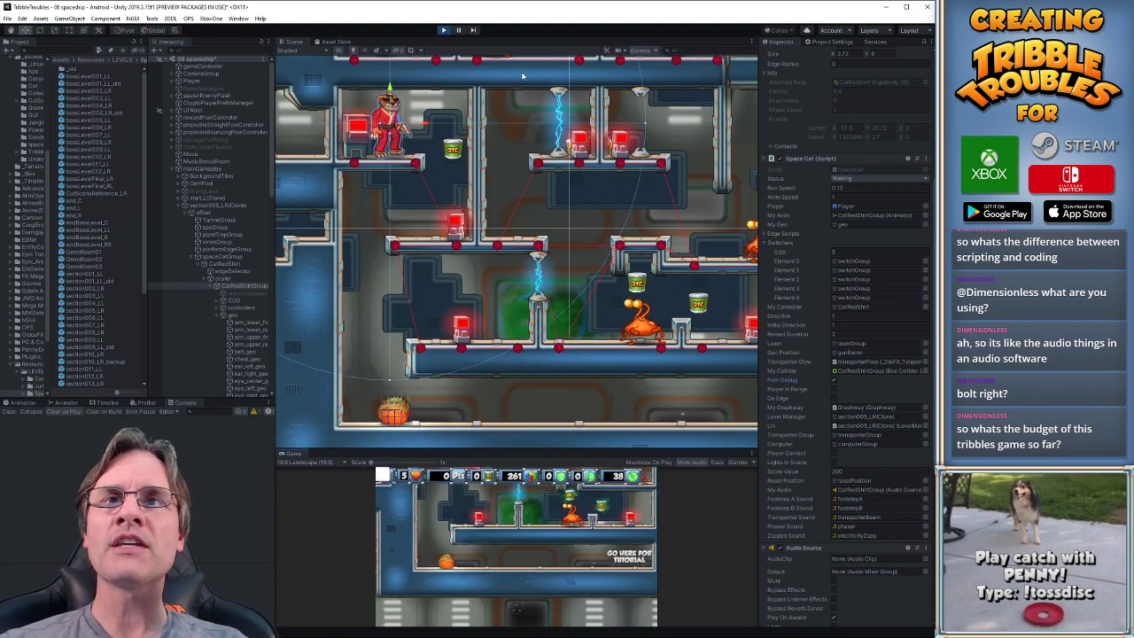
{"action": "key", "text": "space"}
{"action": "key", "text": "space"}
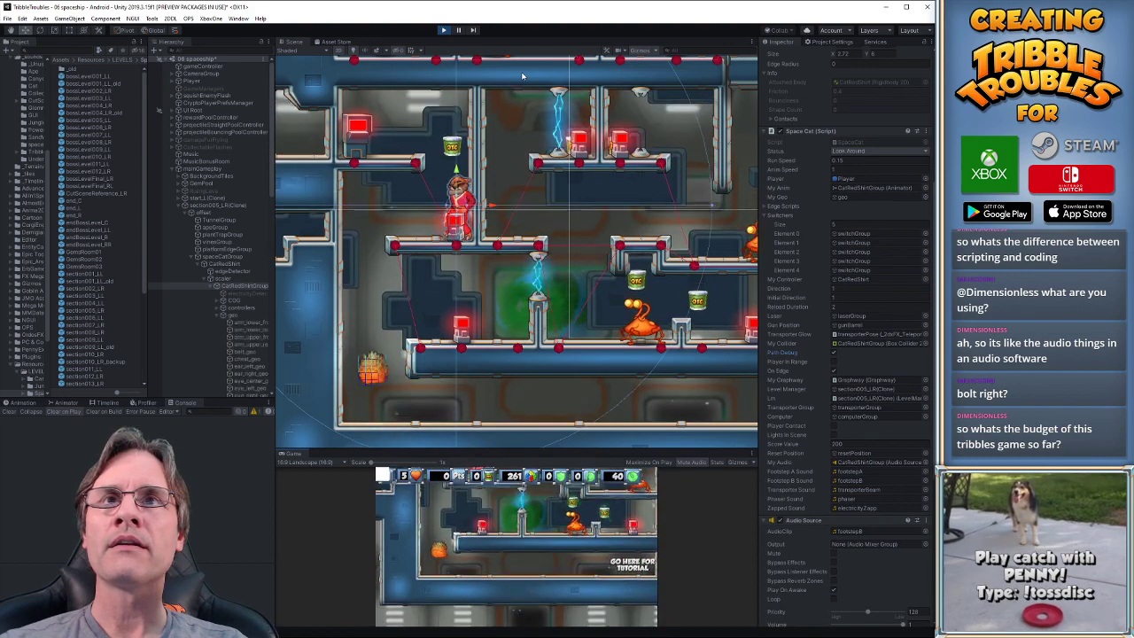
{"action": "key", "text": "Right"}
{"action": "key", "text": "space"}
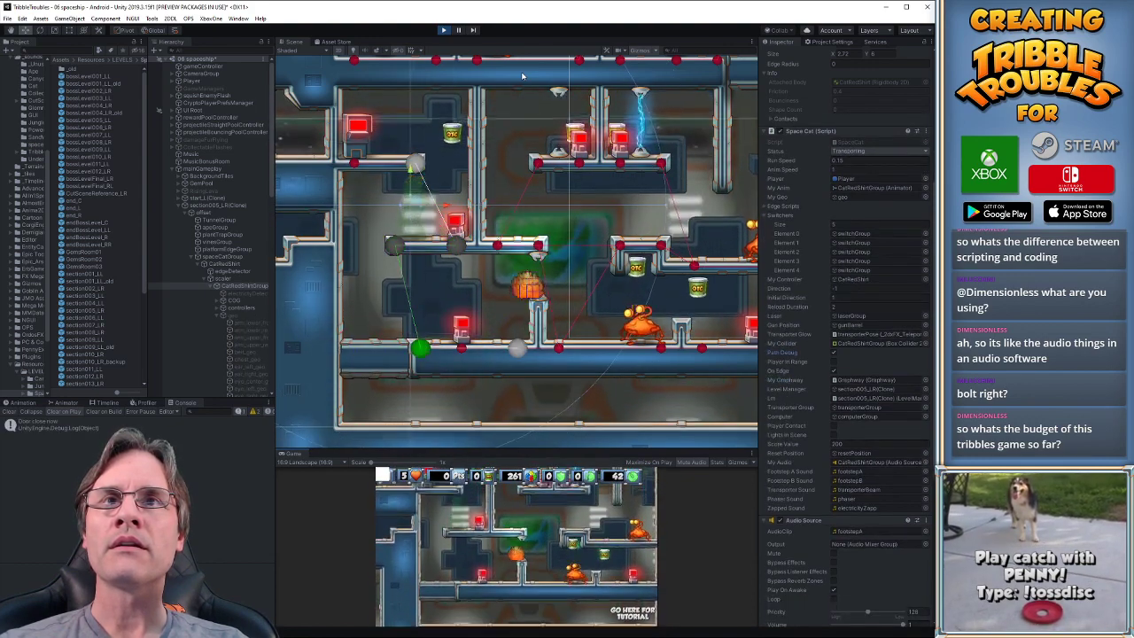
Pause the playtest, resume it briefly and pause again to check the cat's walk beyond the lower platform's left end.
{"action": "key", "text": "ctrl+shift+p"}
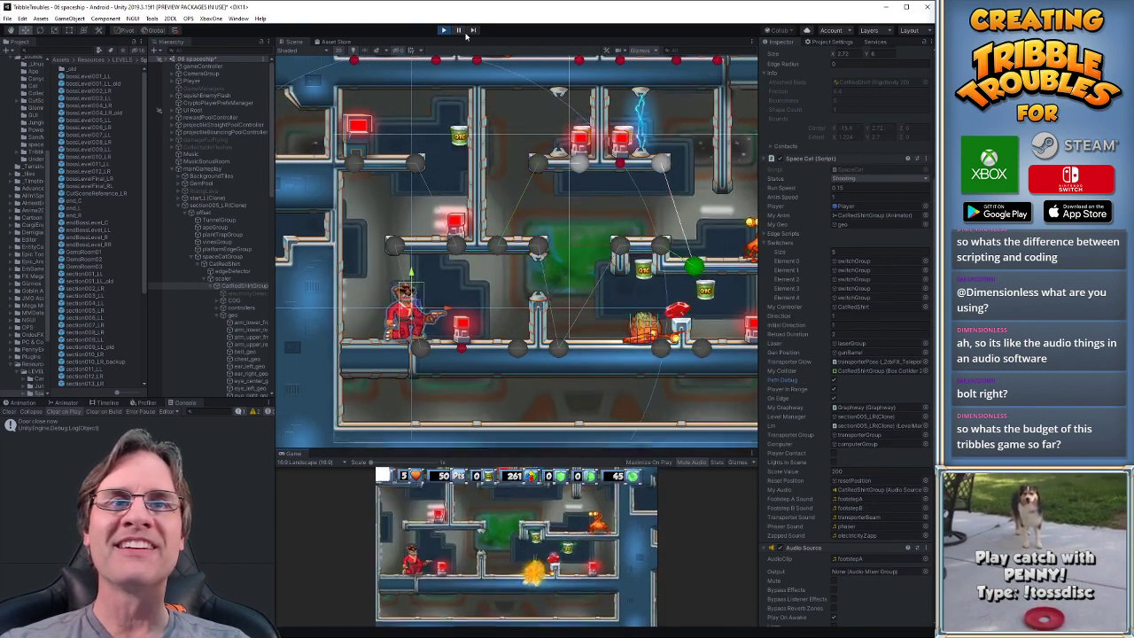
{"action": "left_click", "coordinate": [459, 30]}
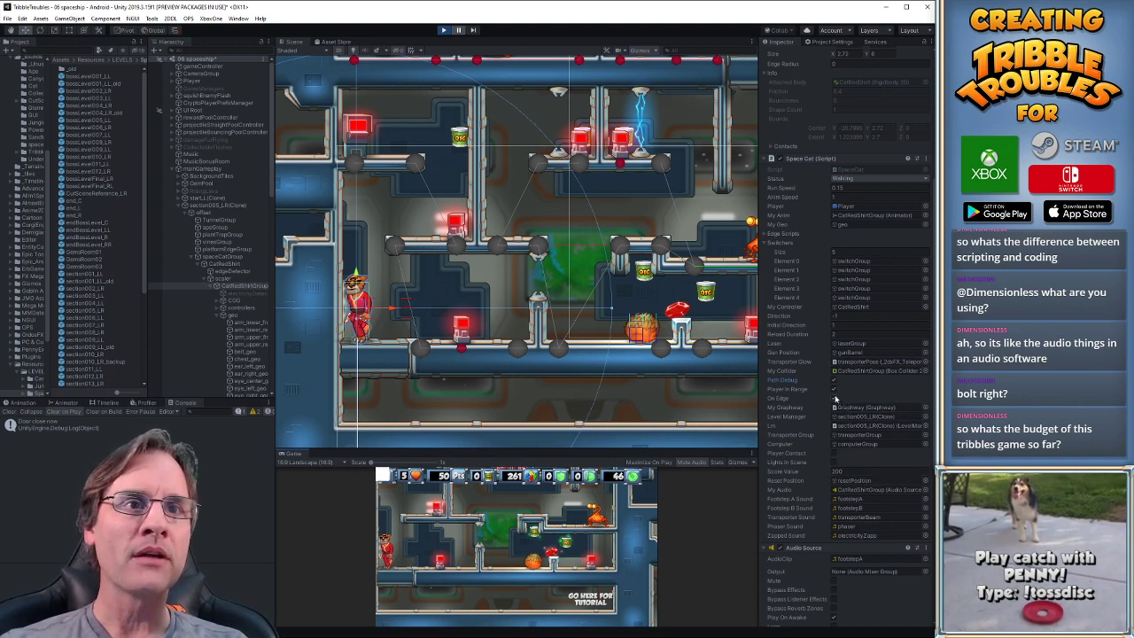
{"action": "left_click", "coordinate": [459, 30]}
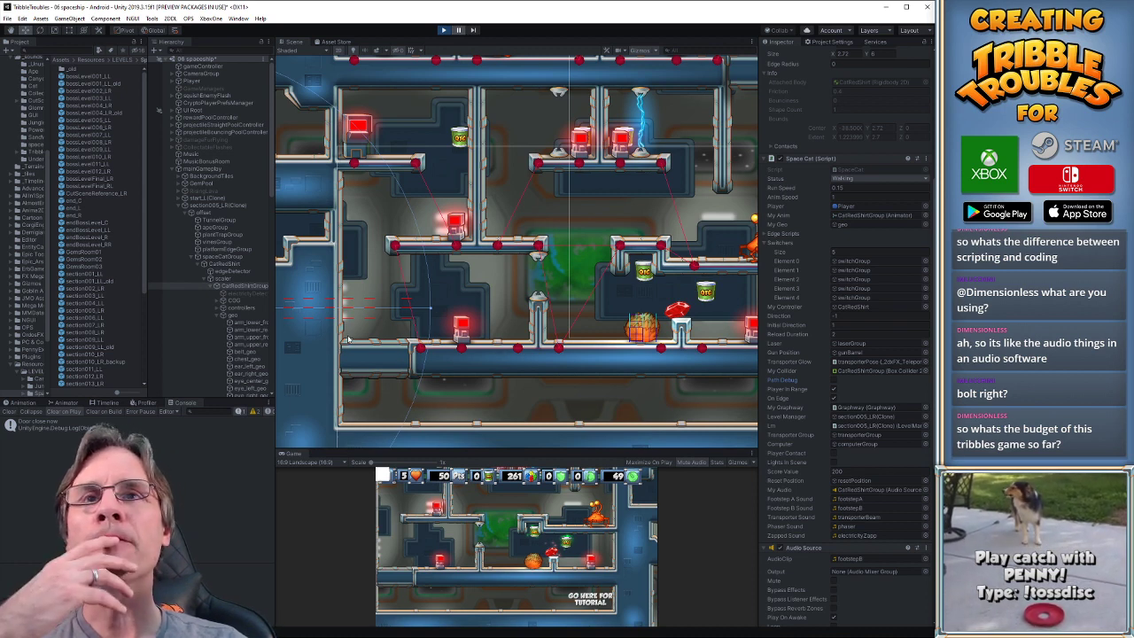
Examine the paused level's lower-left platform, Graphway nodes and the cat's position outside the outer wall, and exit Play mode.
{"action": "left_click", "coordinate": [416, 347]}
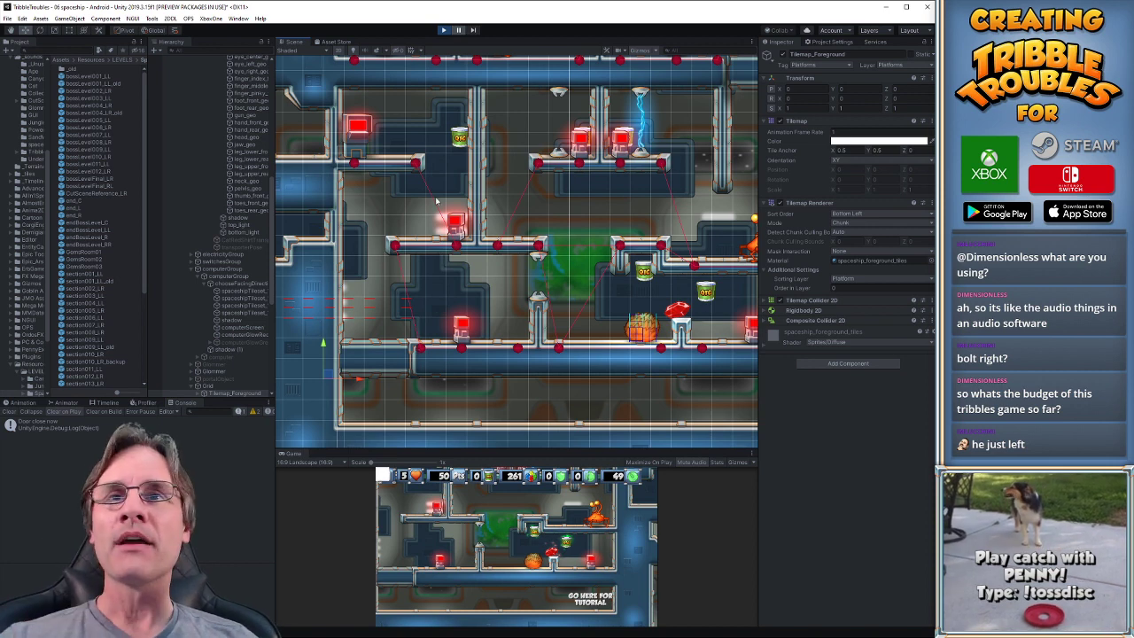
{"action": "middle_click_drag", "start_coordinate": [420, 346], "coordinate": [456, 327]}
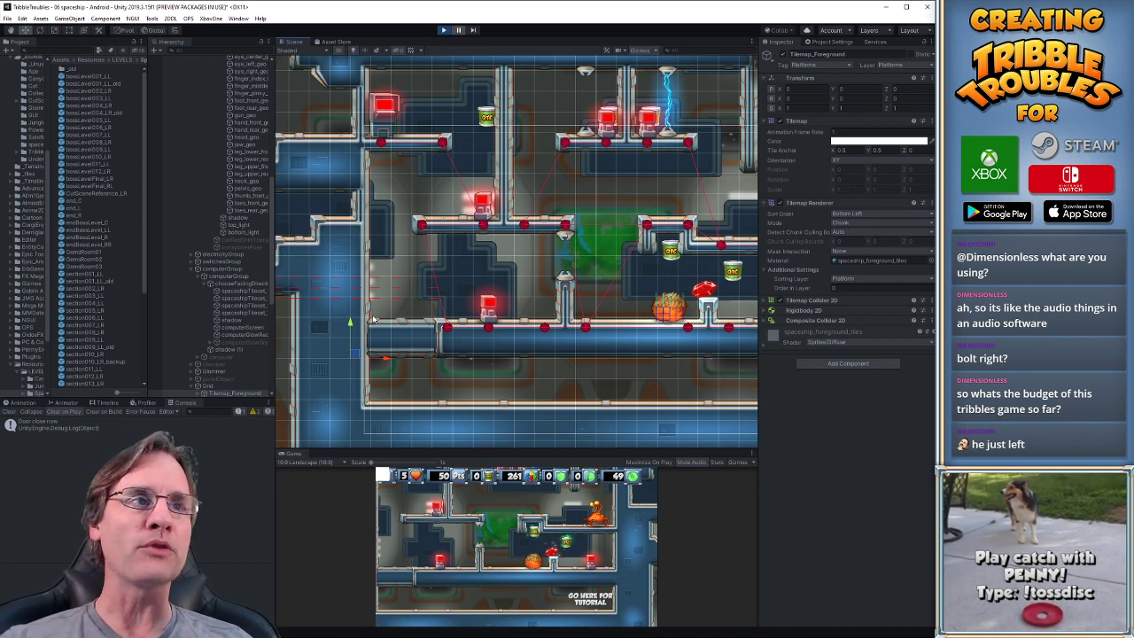
{"action": "scroll", "coordinate": [387, 335], "scroll_direction": "down", "scroll_amount": 2}
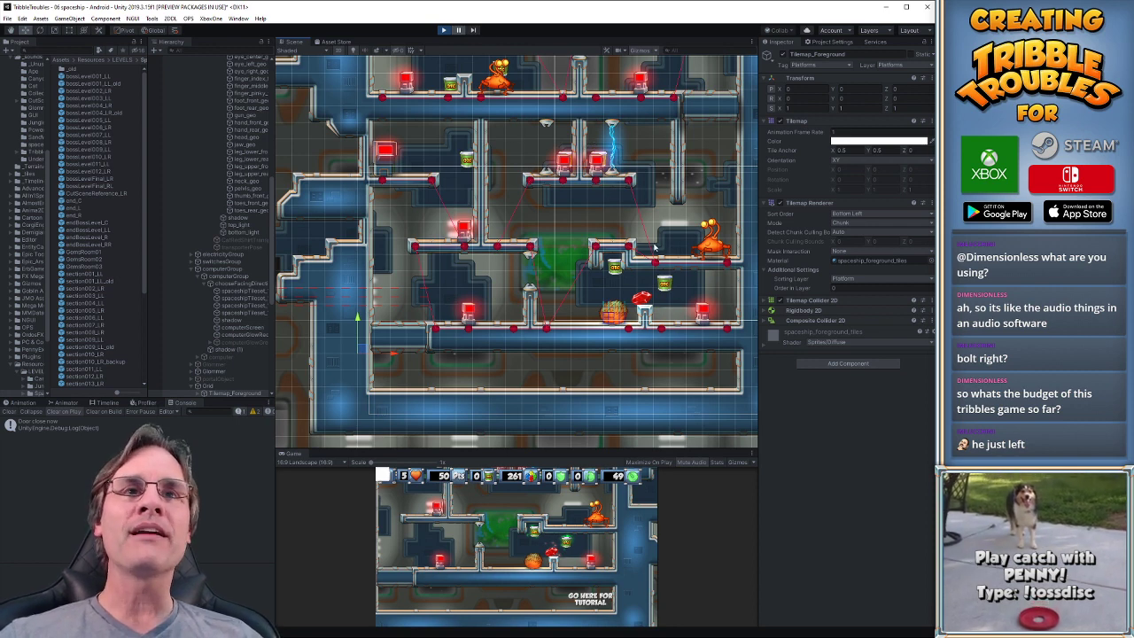
{"action": "scroll", "coordinate": [576, 300], "scroll_direction": "down", "scroll_amount": 2}
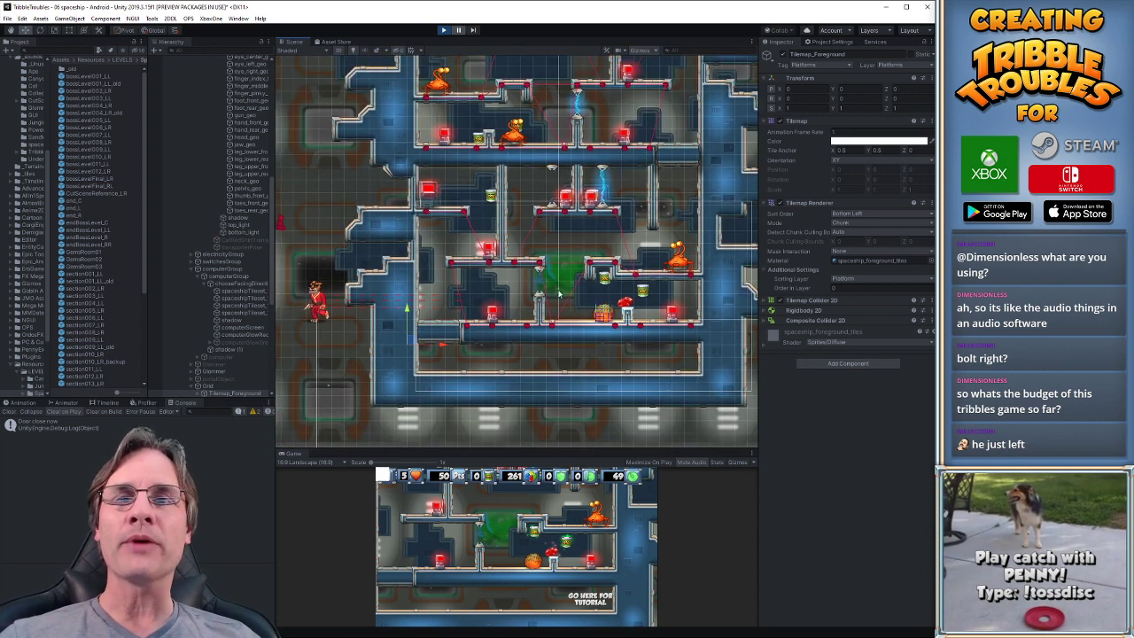
{"action": "left_click", "coordinate": [648, 302]}
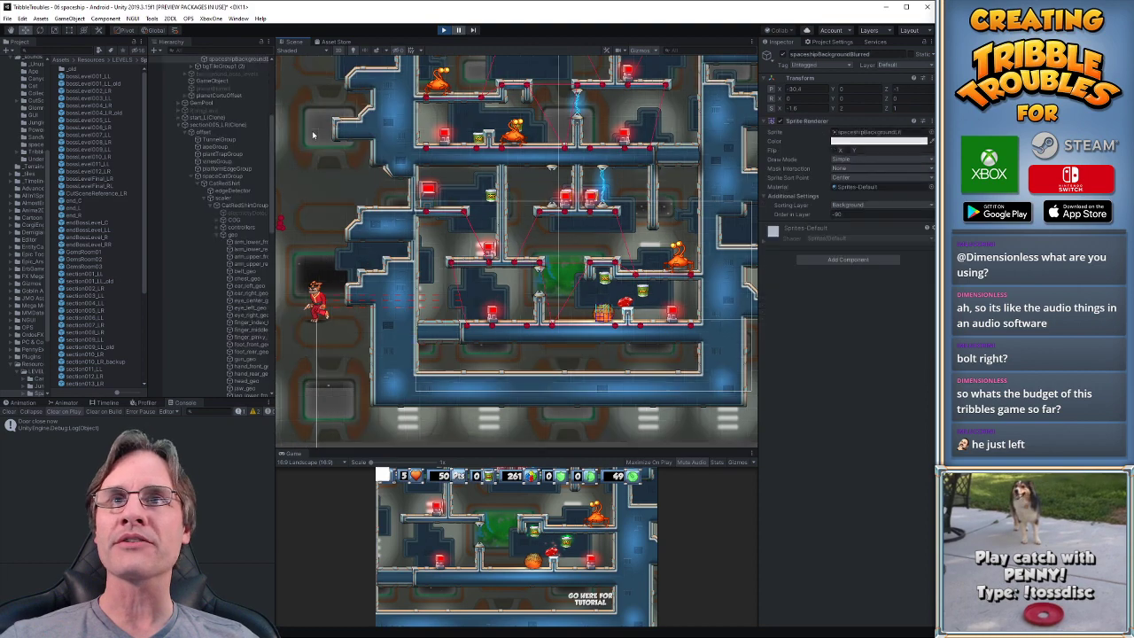
{"action": "scroll", "coordinate": [513, 312], "scroll_direction": "down", "scroll_amount": 3}
{"action": "scroll", "coordinate": [516, 179], "scroll_direction": "up", "scroll_amount": 3}
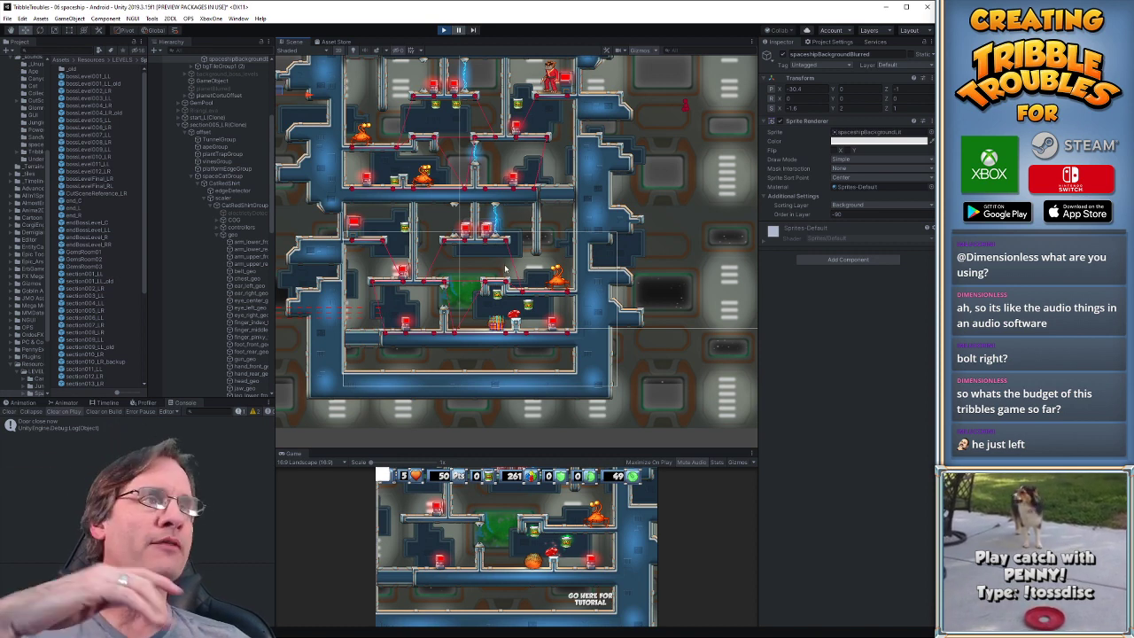
{"action": "left_click", "coordinate": [444, 30]}
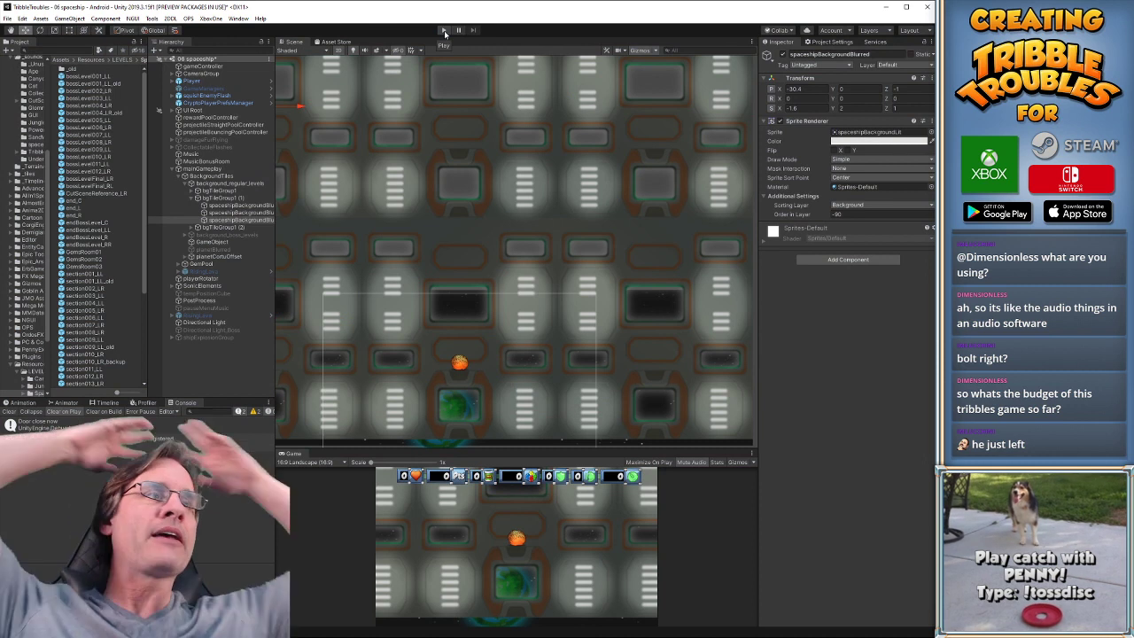